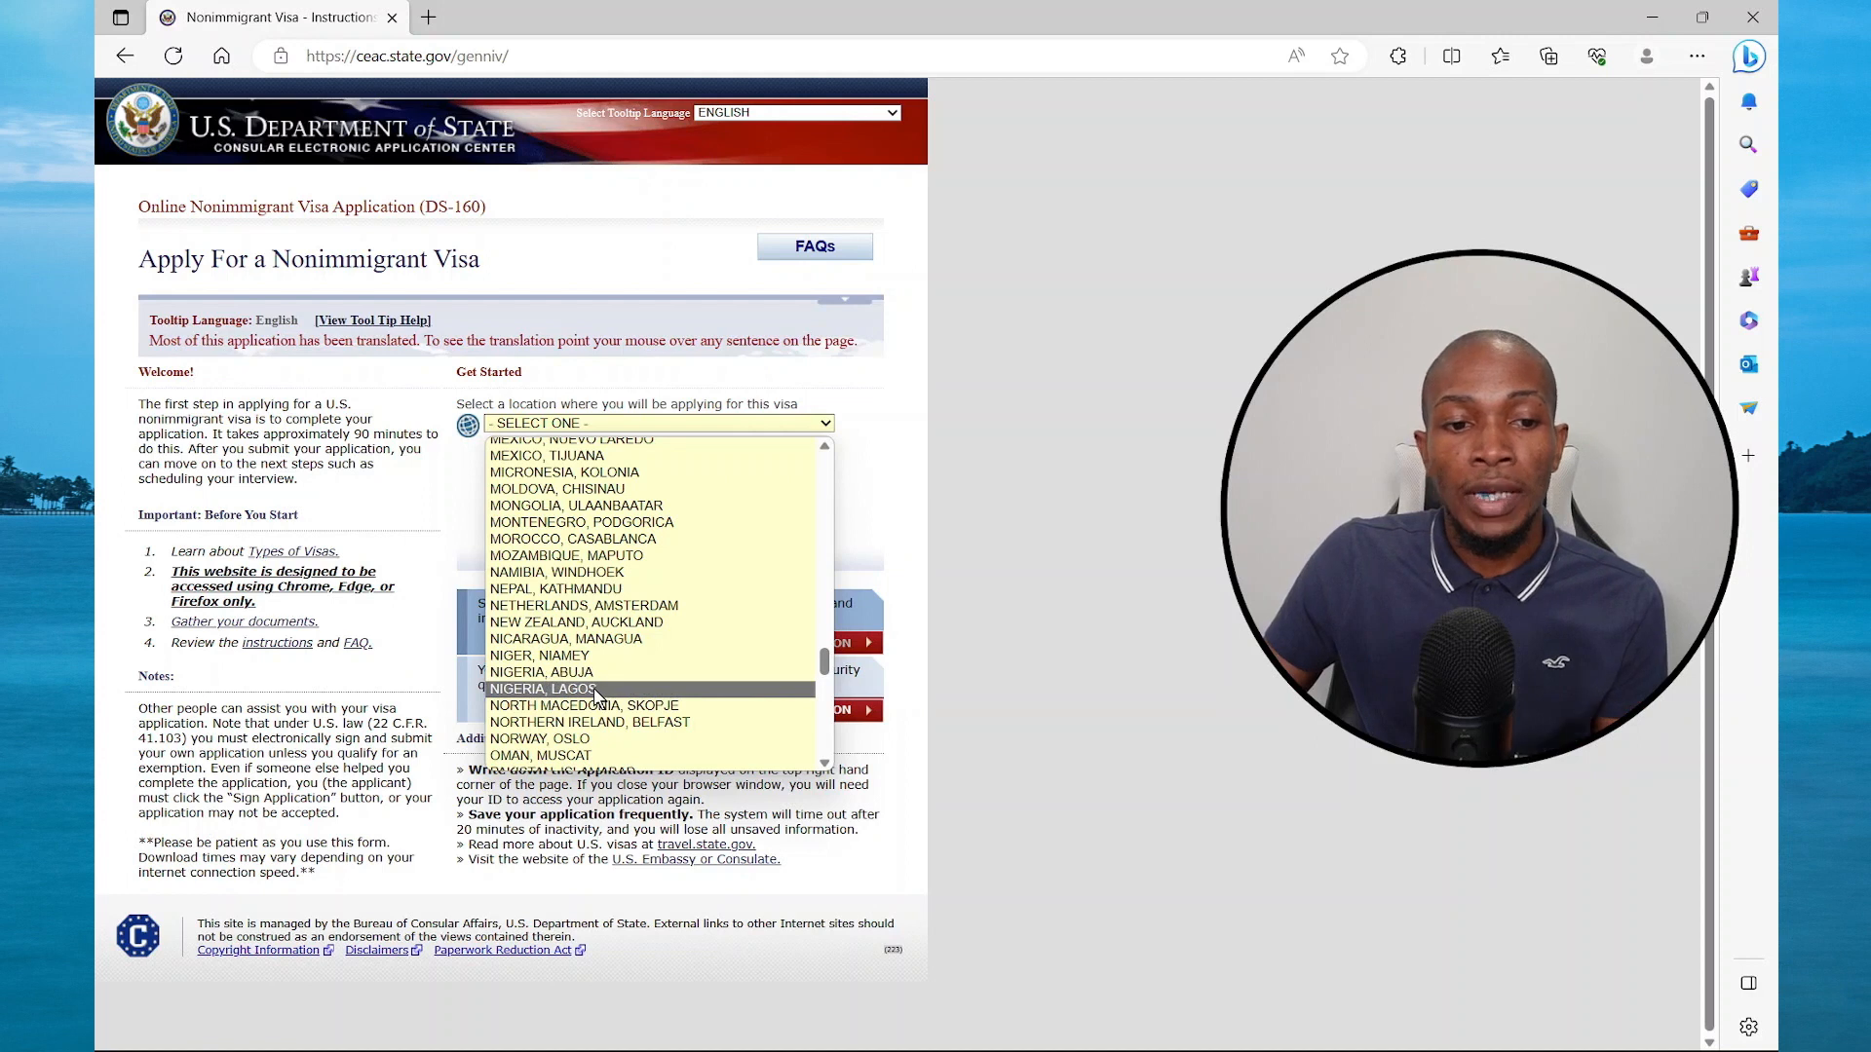
Choose NIGERIA, LAGOS as the location, enter the verification code, and start a new application
left_click(575, 689)
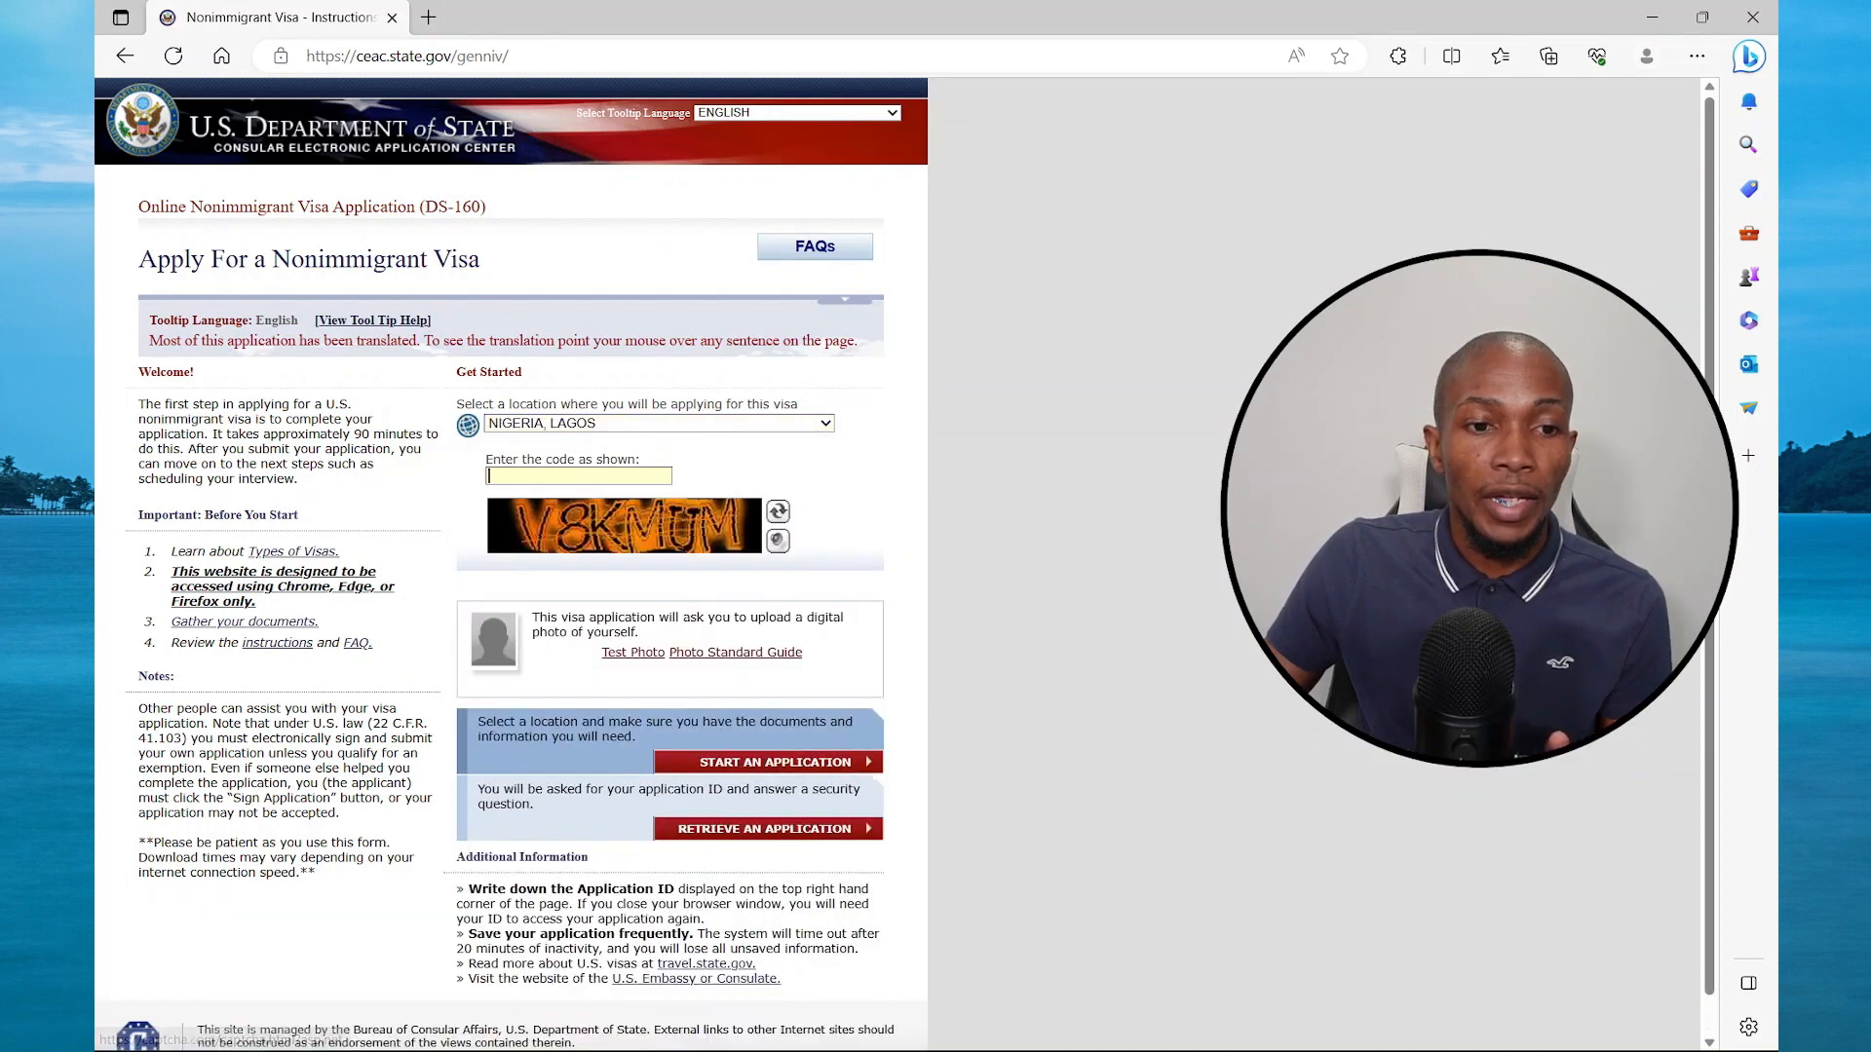
type("V8KMUM")
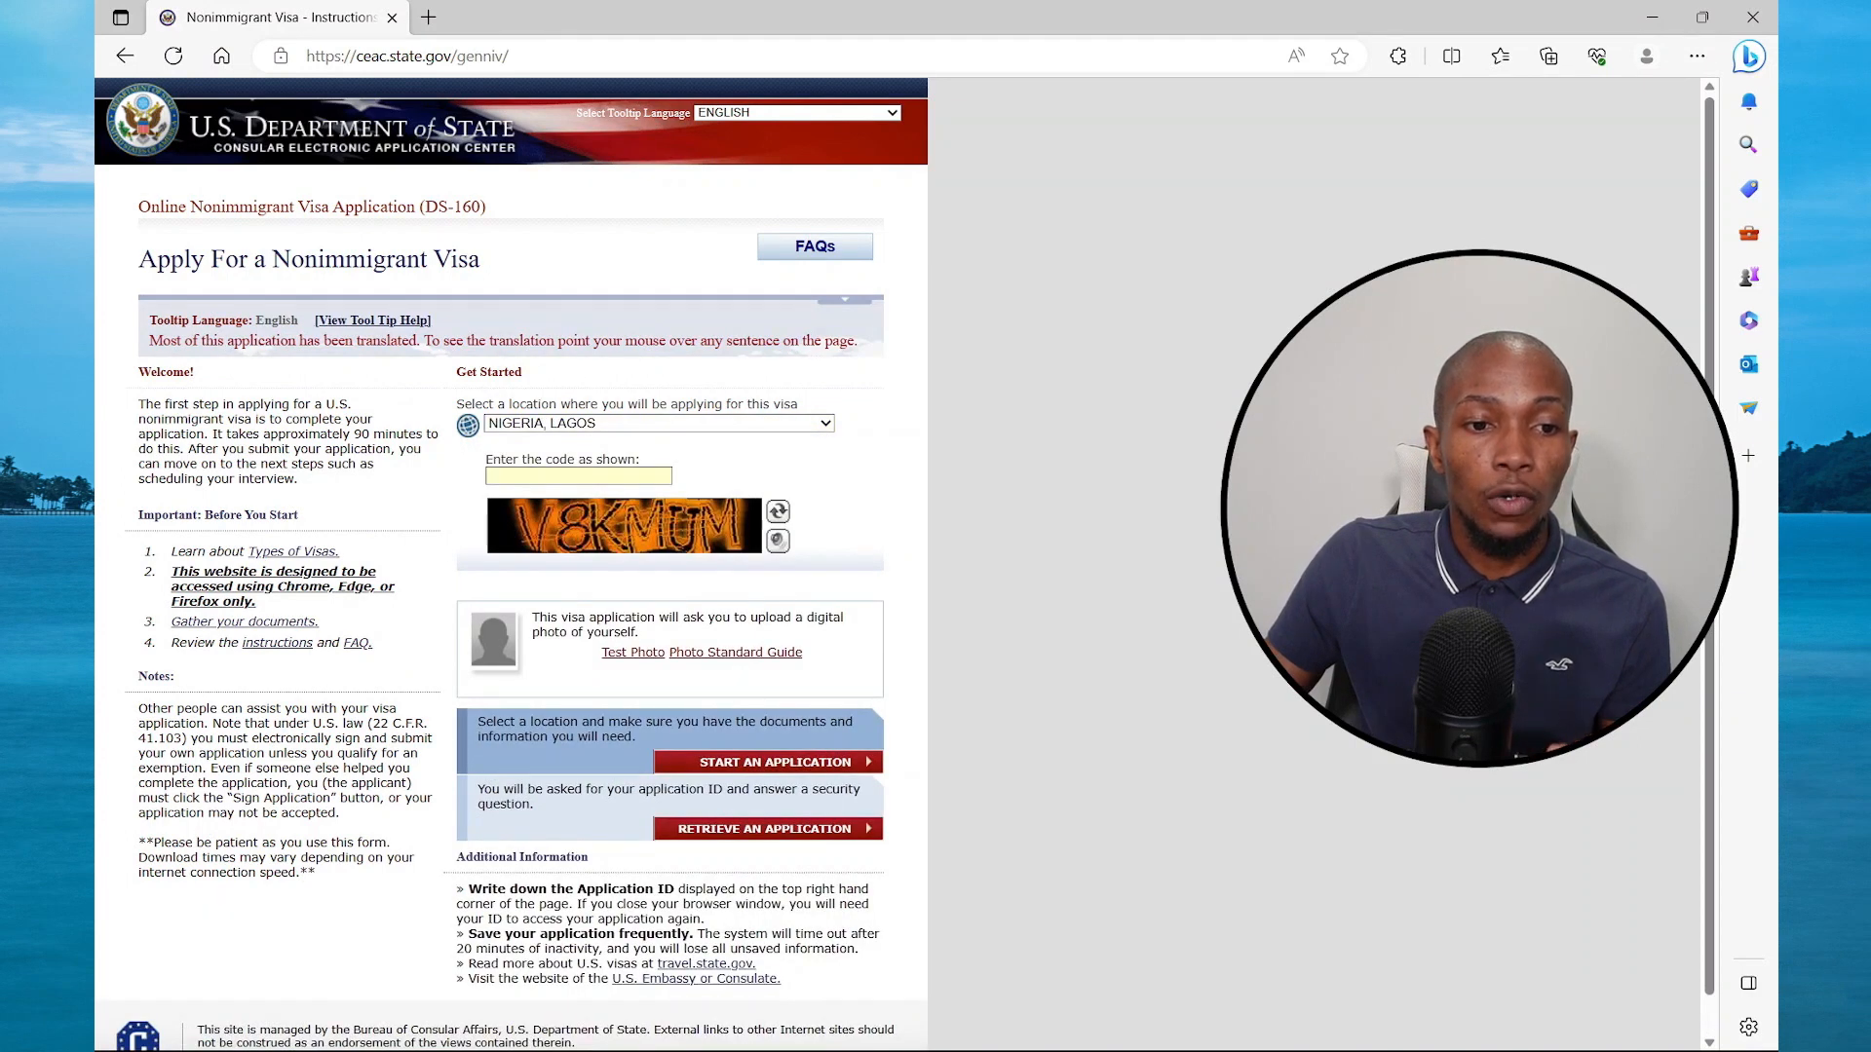
scroll(715, 669, "down", 1)
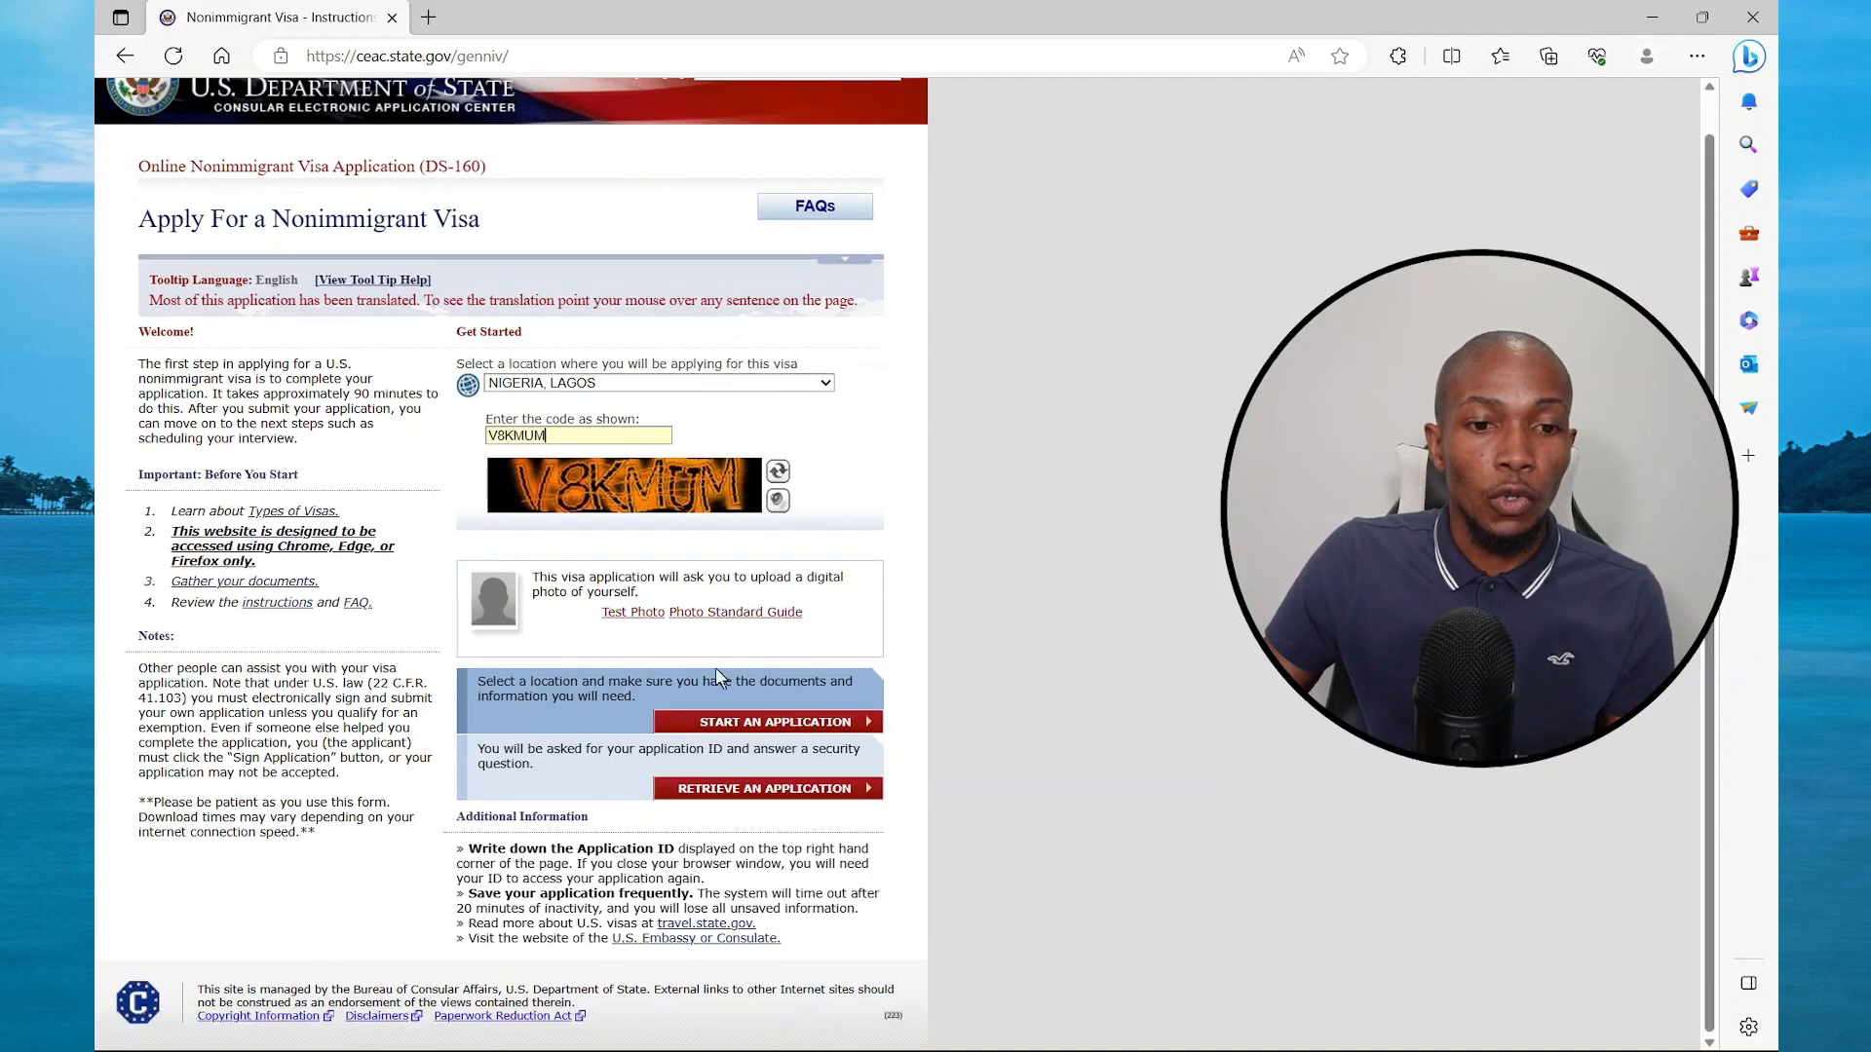
left_click(736, 722)
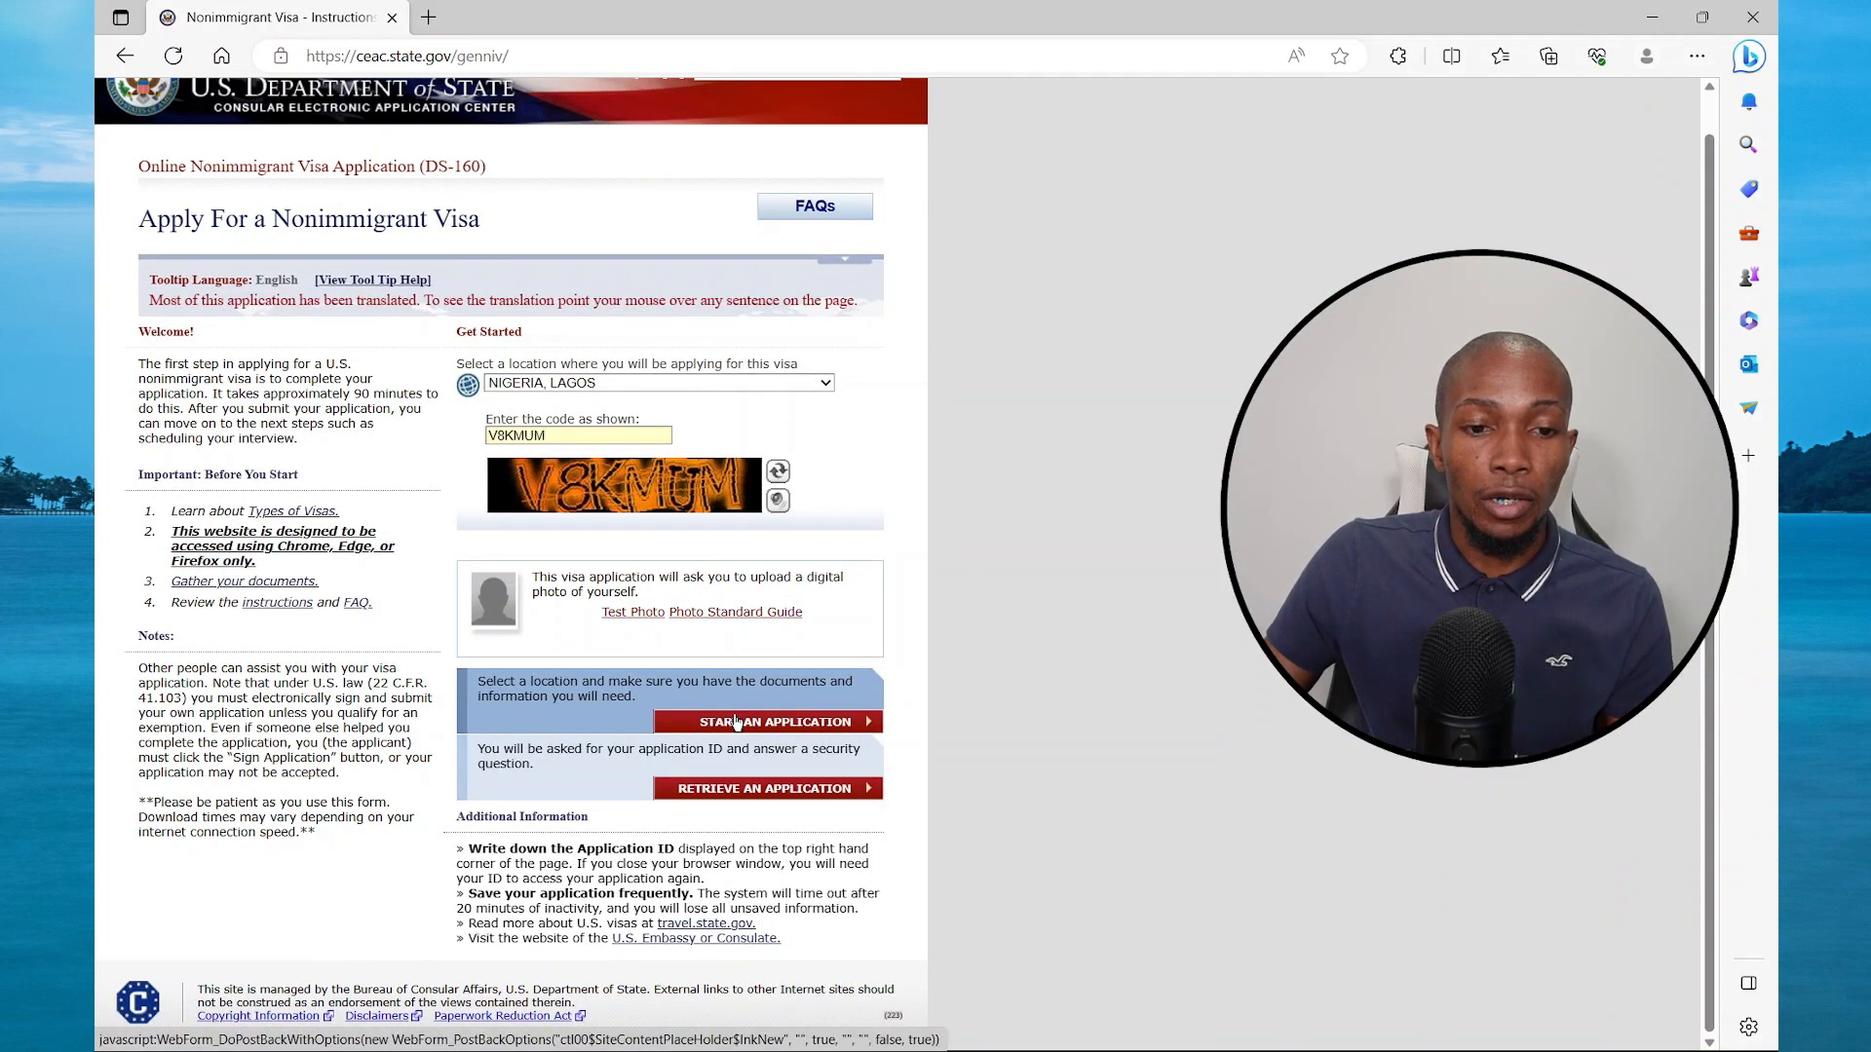
Agree to the fraud and abuse notices and copy the Application ID
left_click(167, 802)
scroll(468, 741, "down", 3)
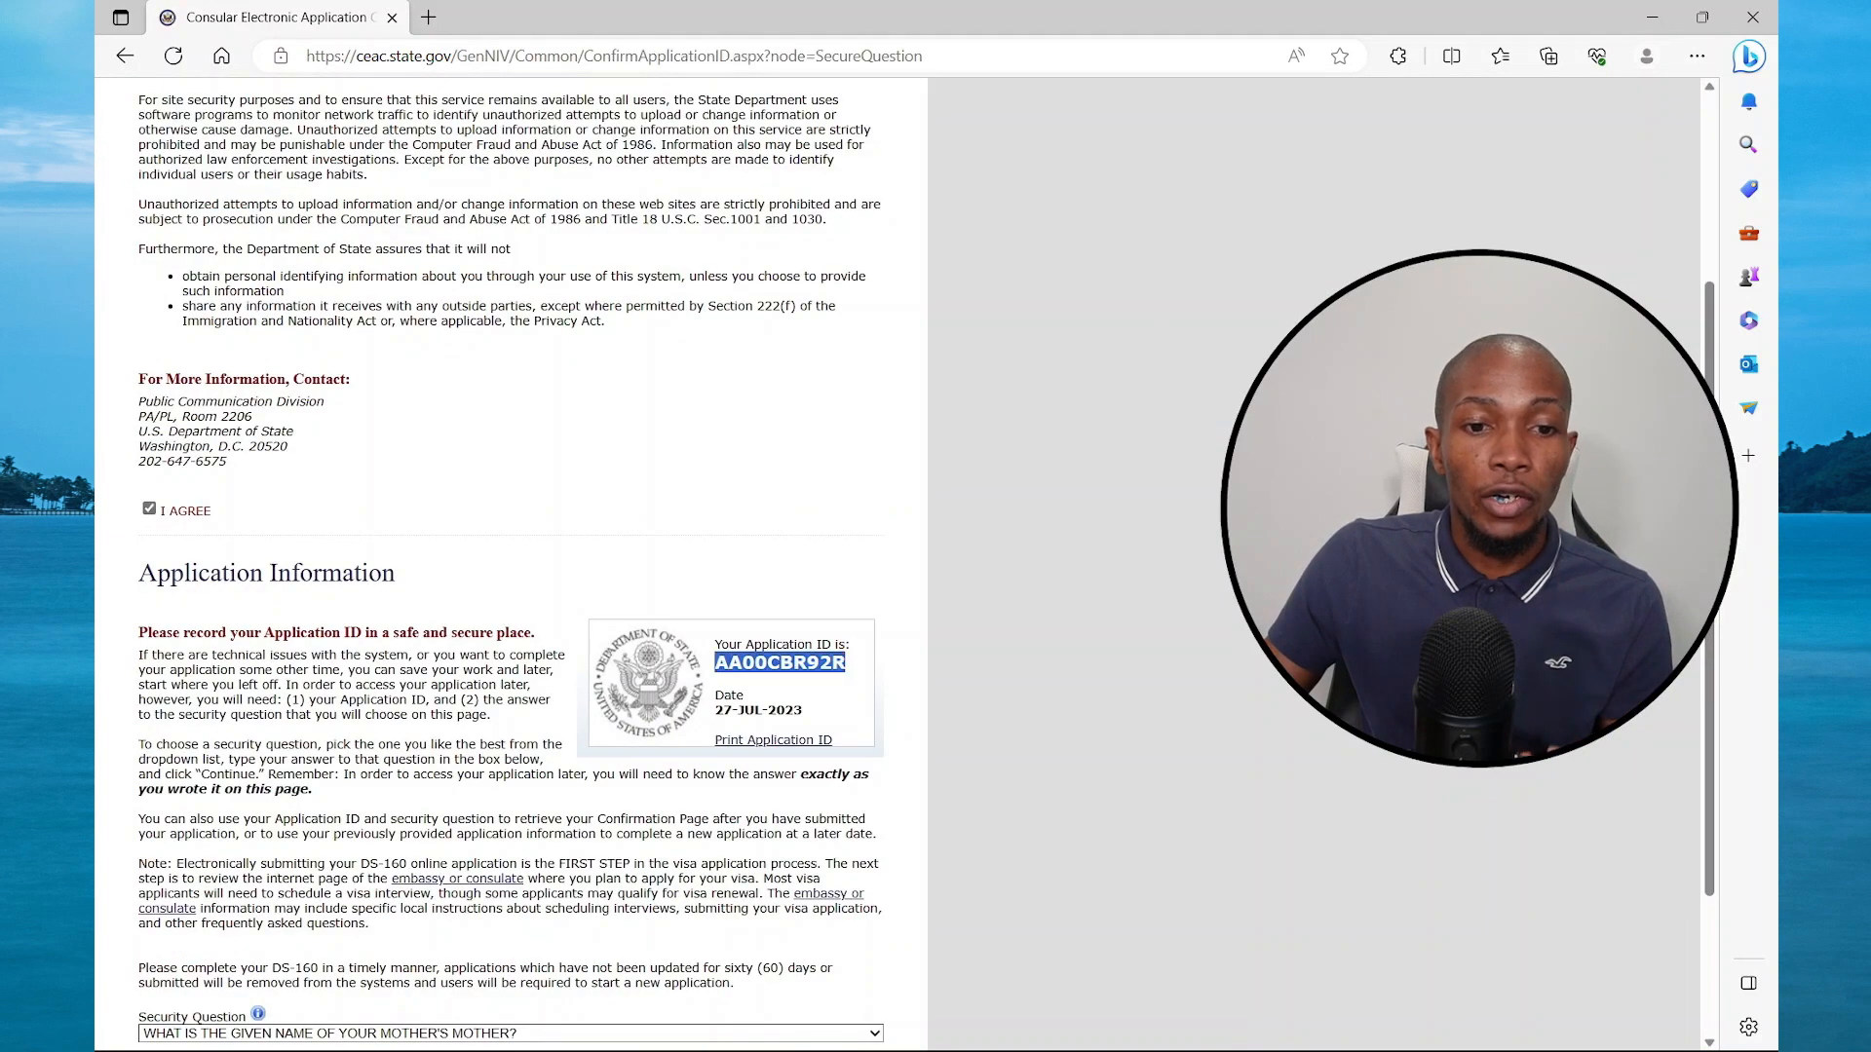
double_click(762, 664)
right_click(762, 674)
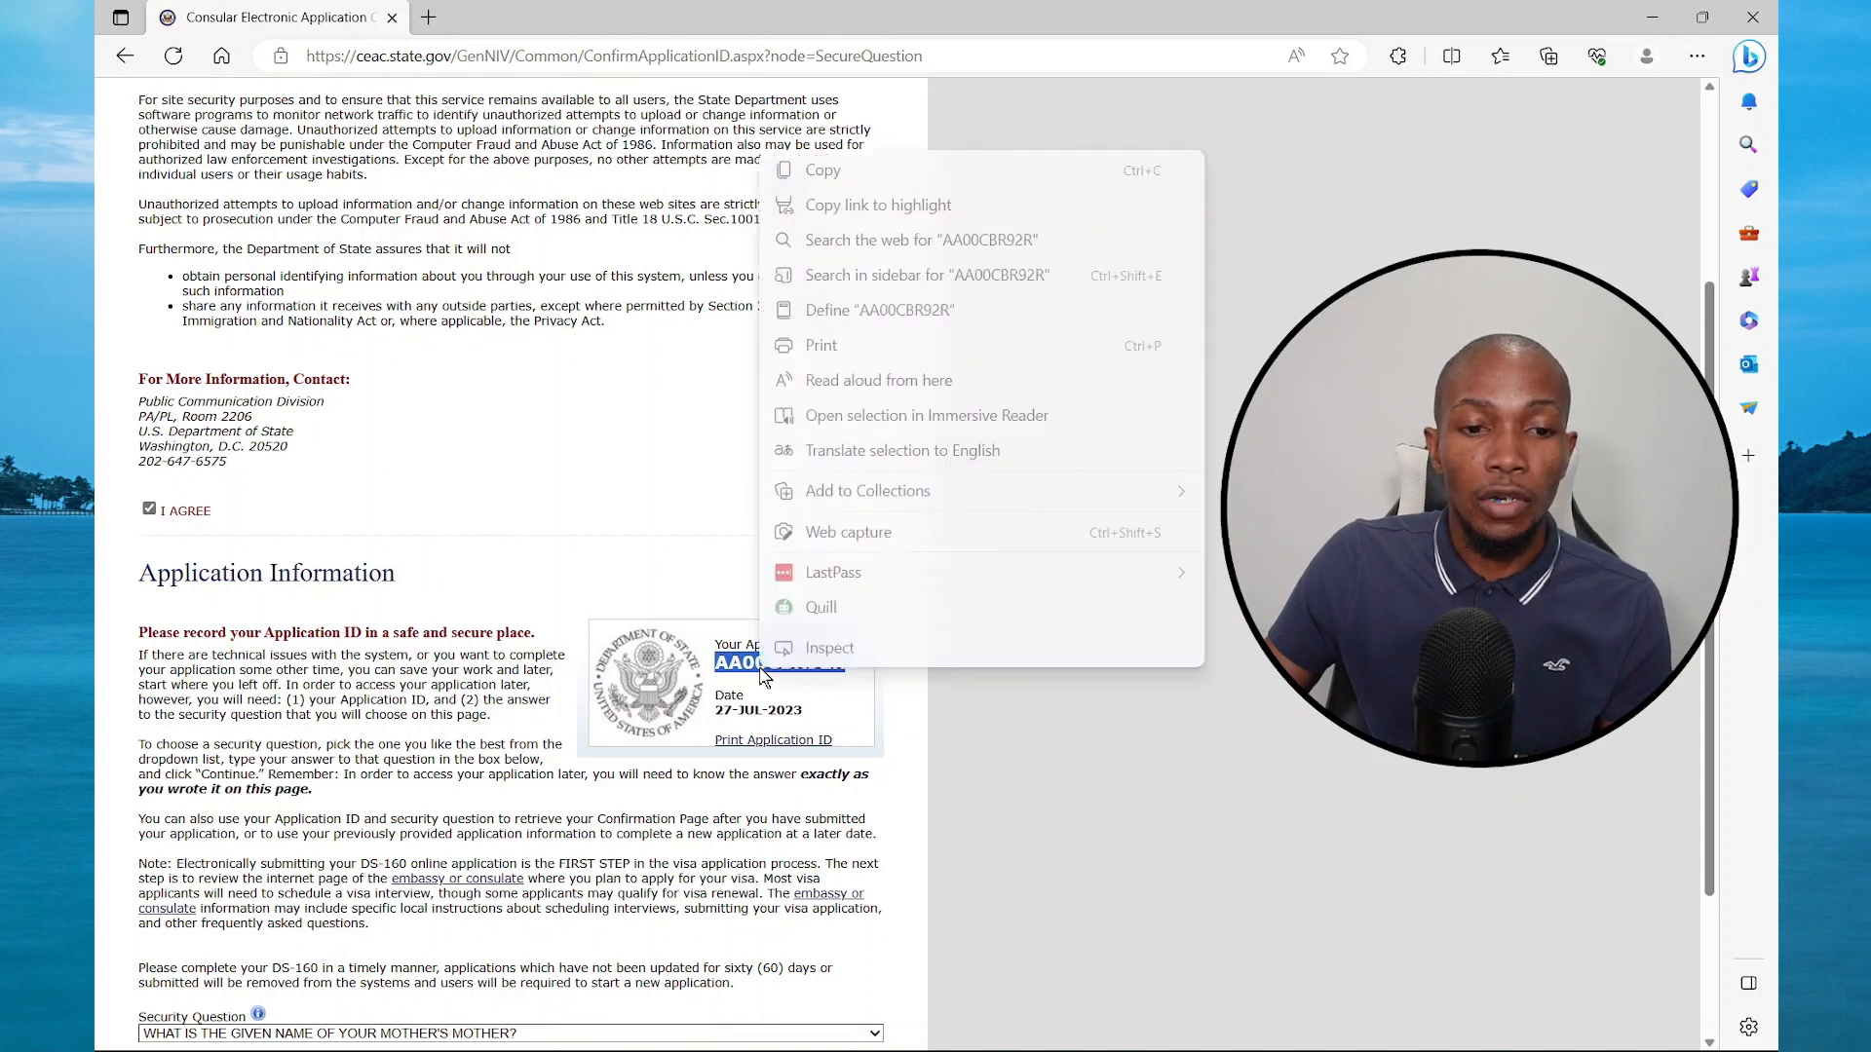
left_click(835, 178)
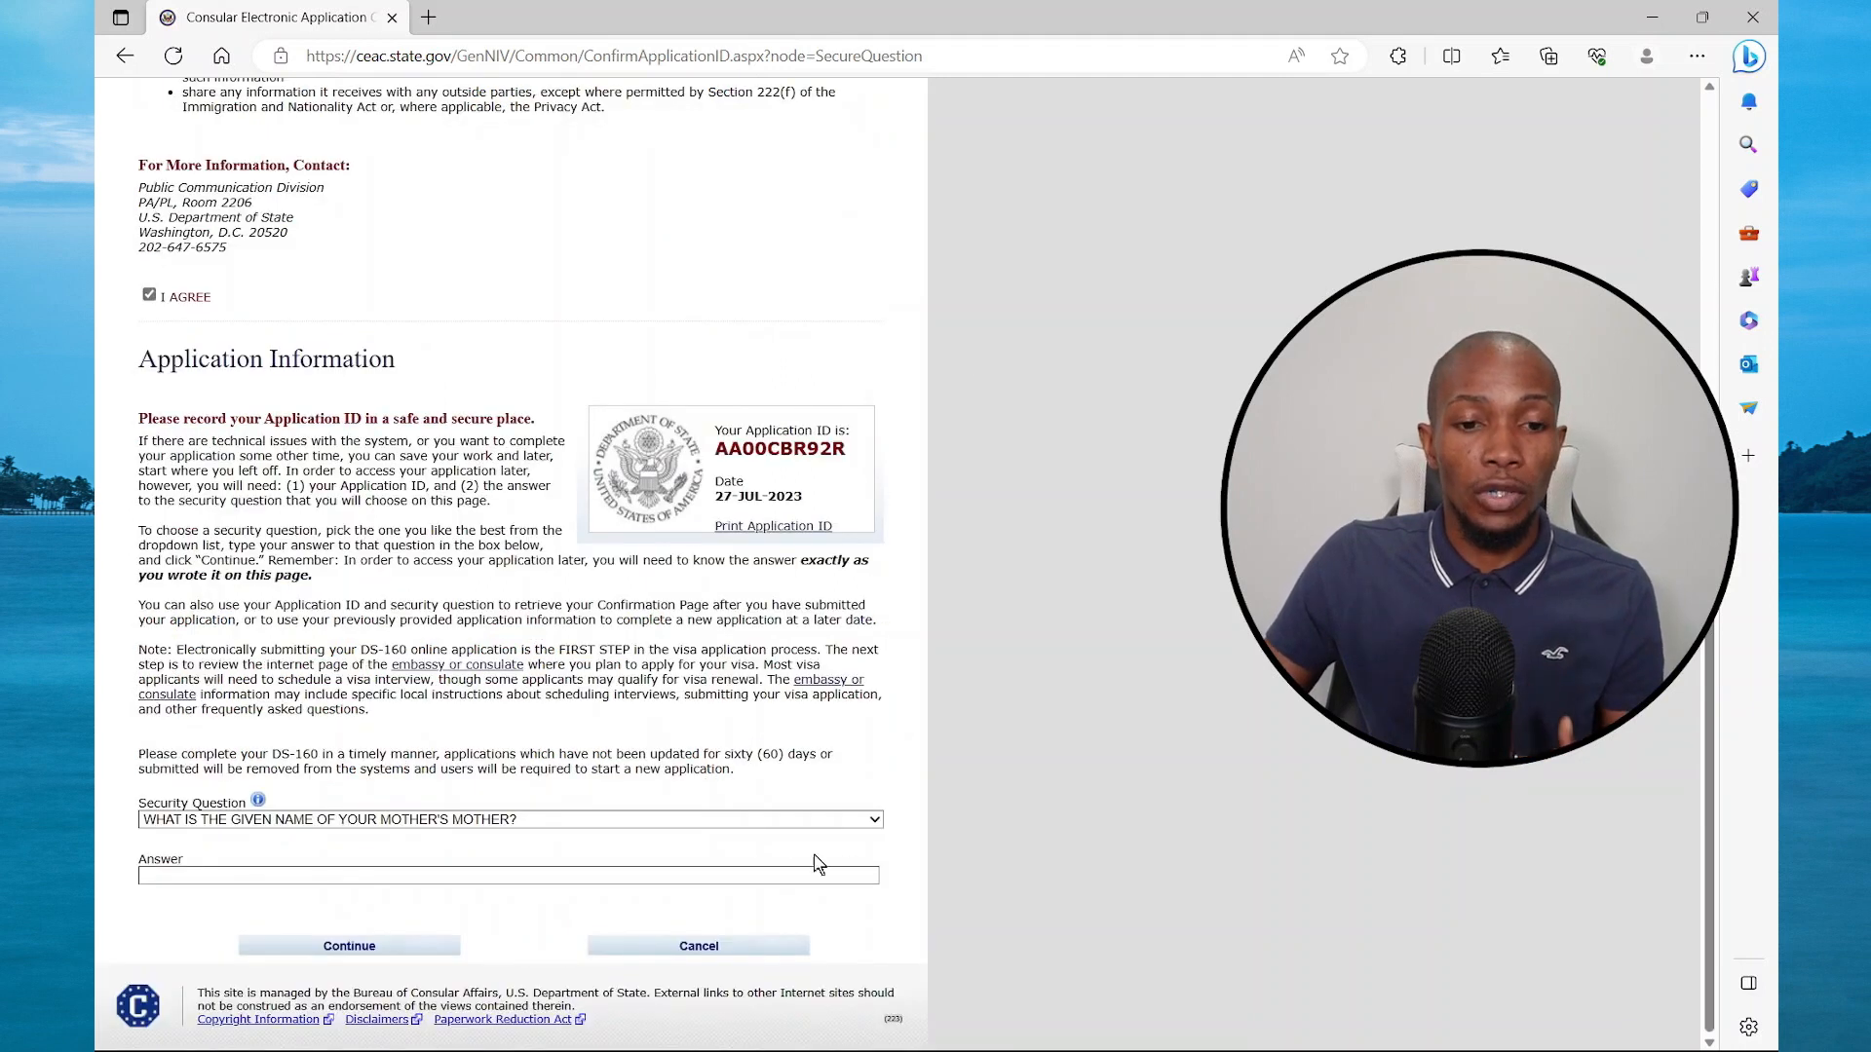
Choose the mother's mother given-name security question, fill in the saved answer, and continue
left_click(875, 821)
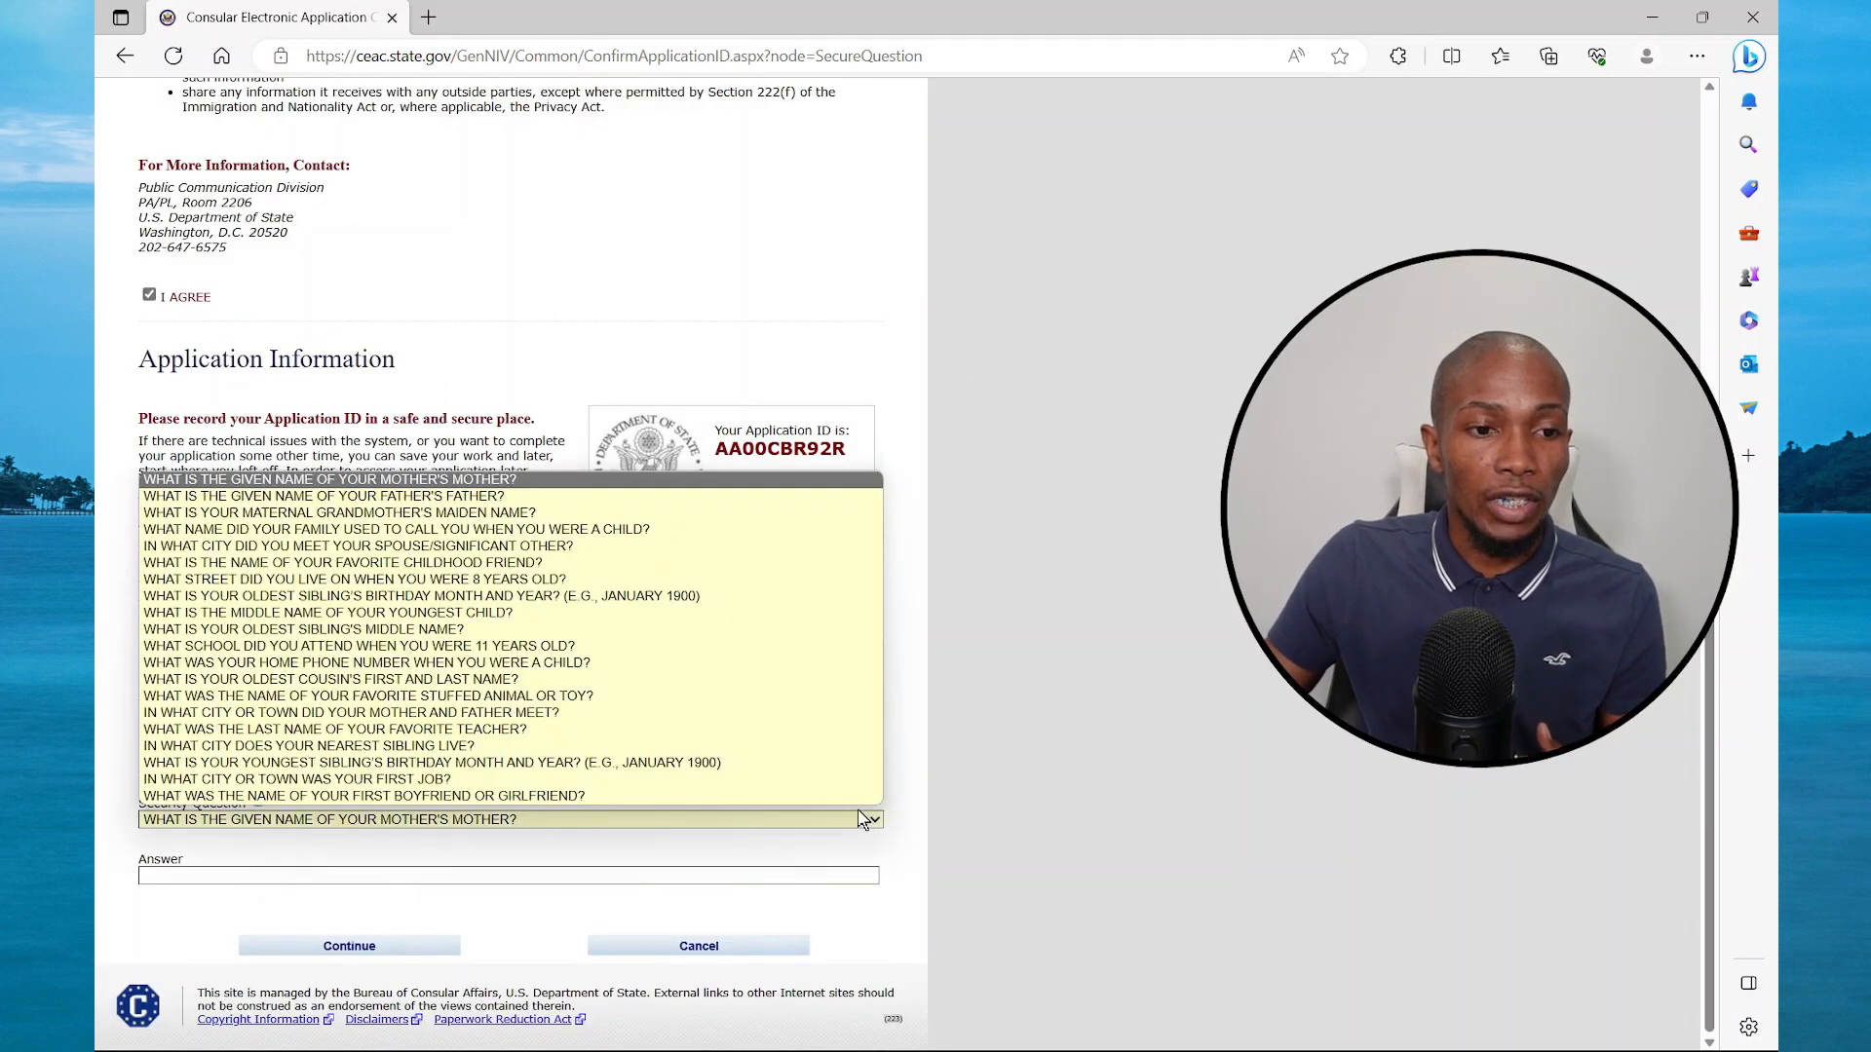
left_click(529, 484)
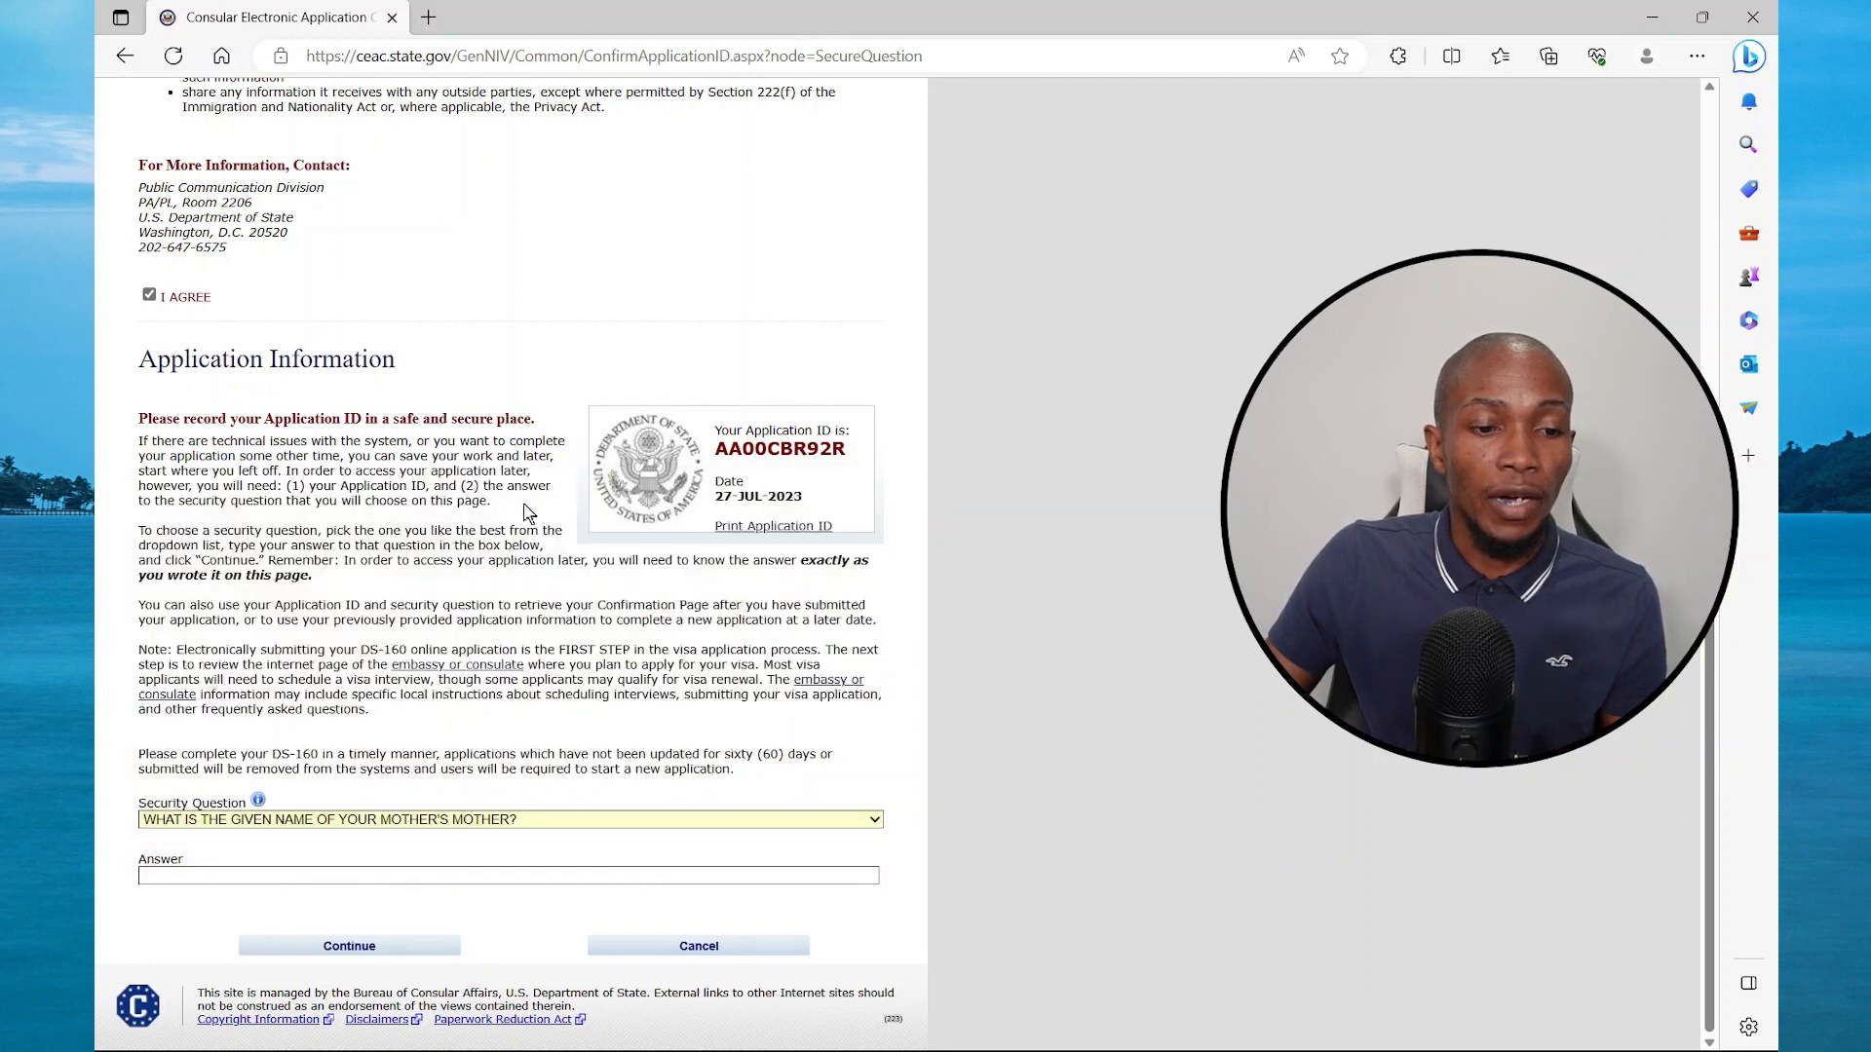
left_click(343, 876)
left_click(214, 950)
left_click(331, 949)
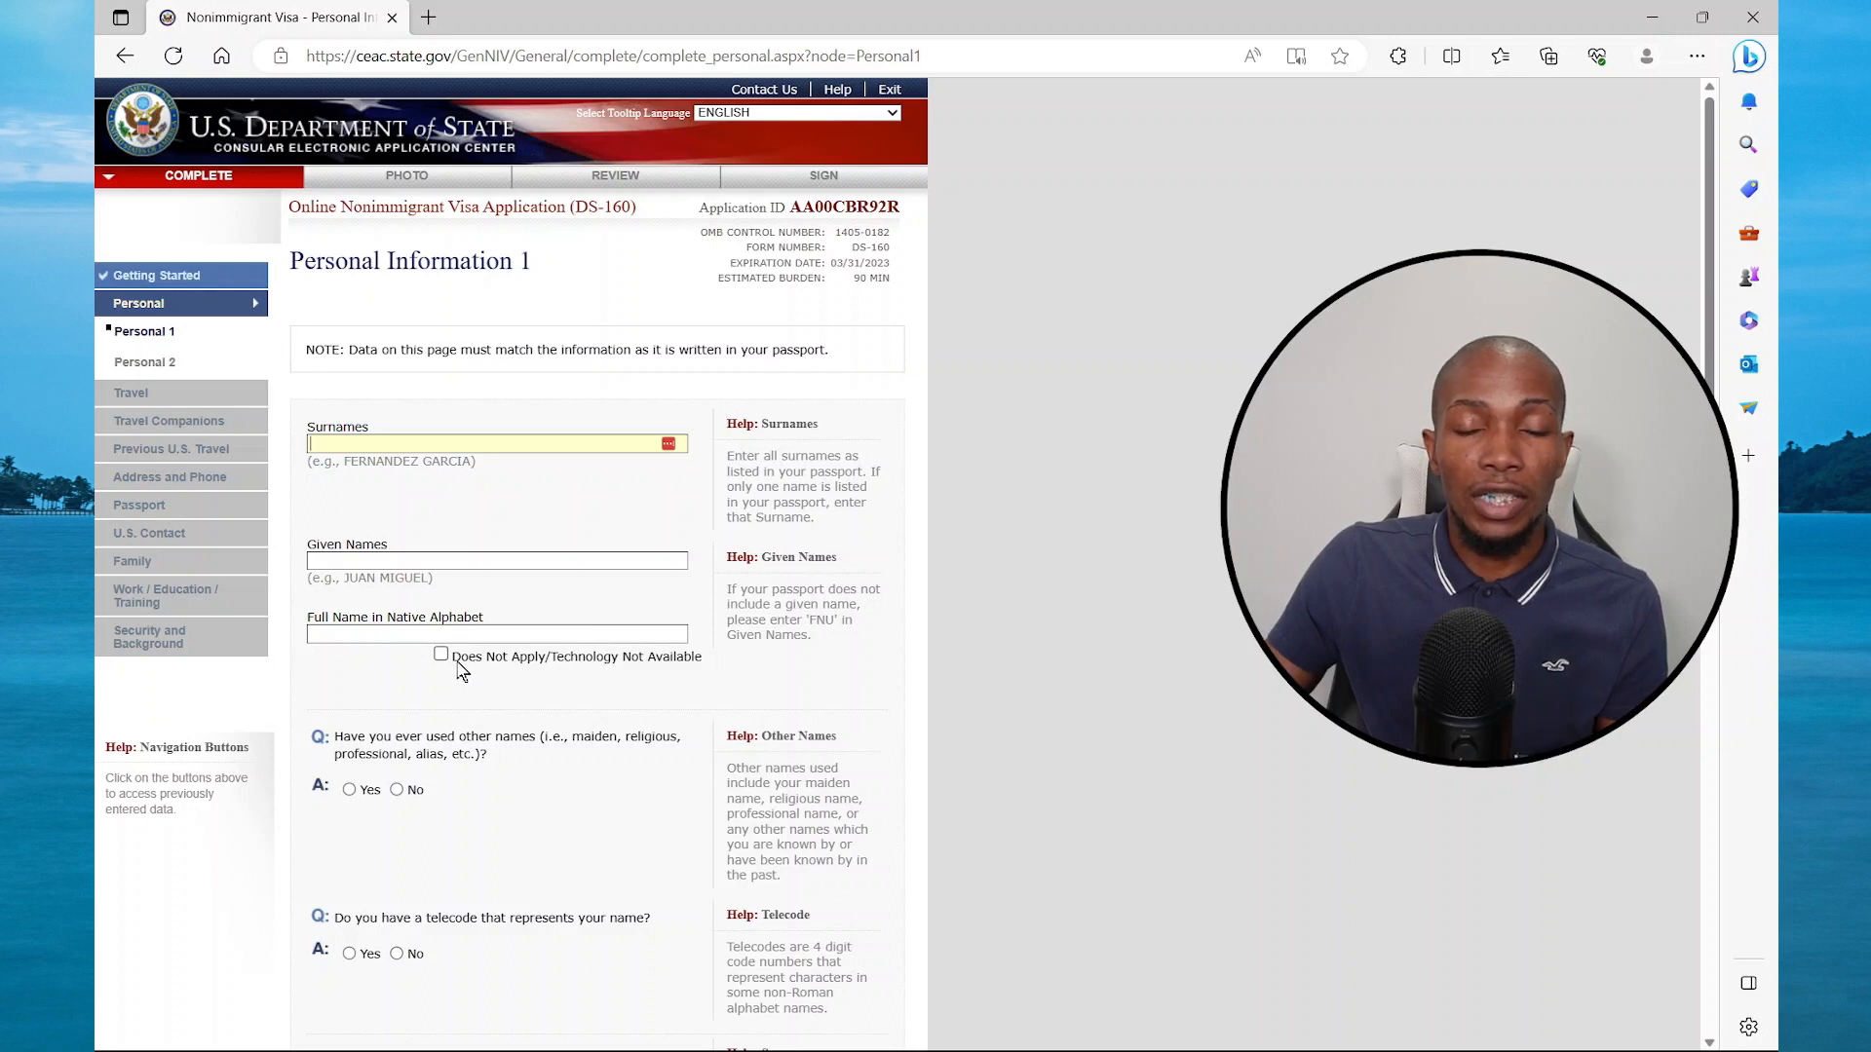
Enter the given names and answer No to other names used and to telecode
key("Tab")
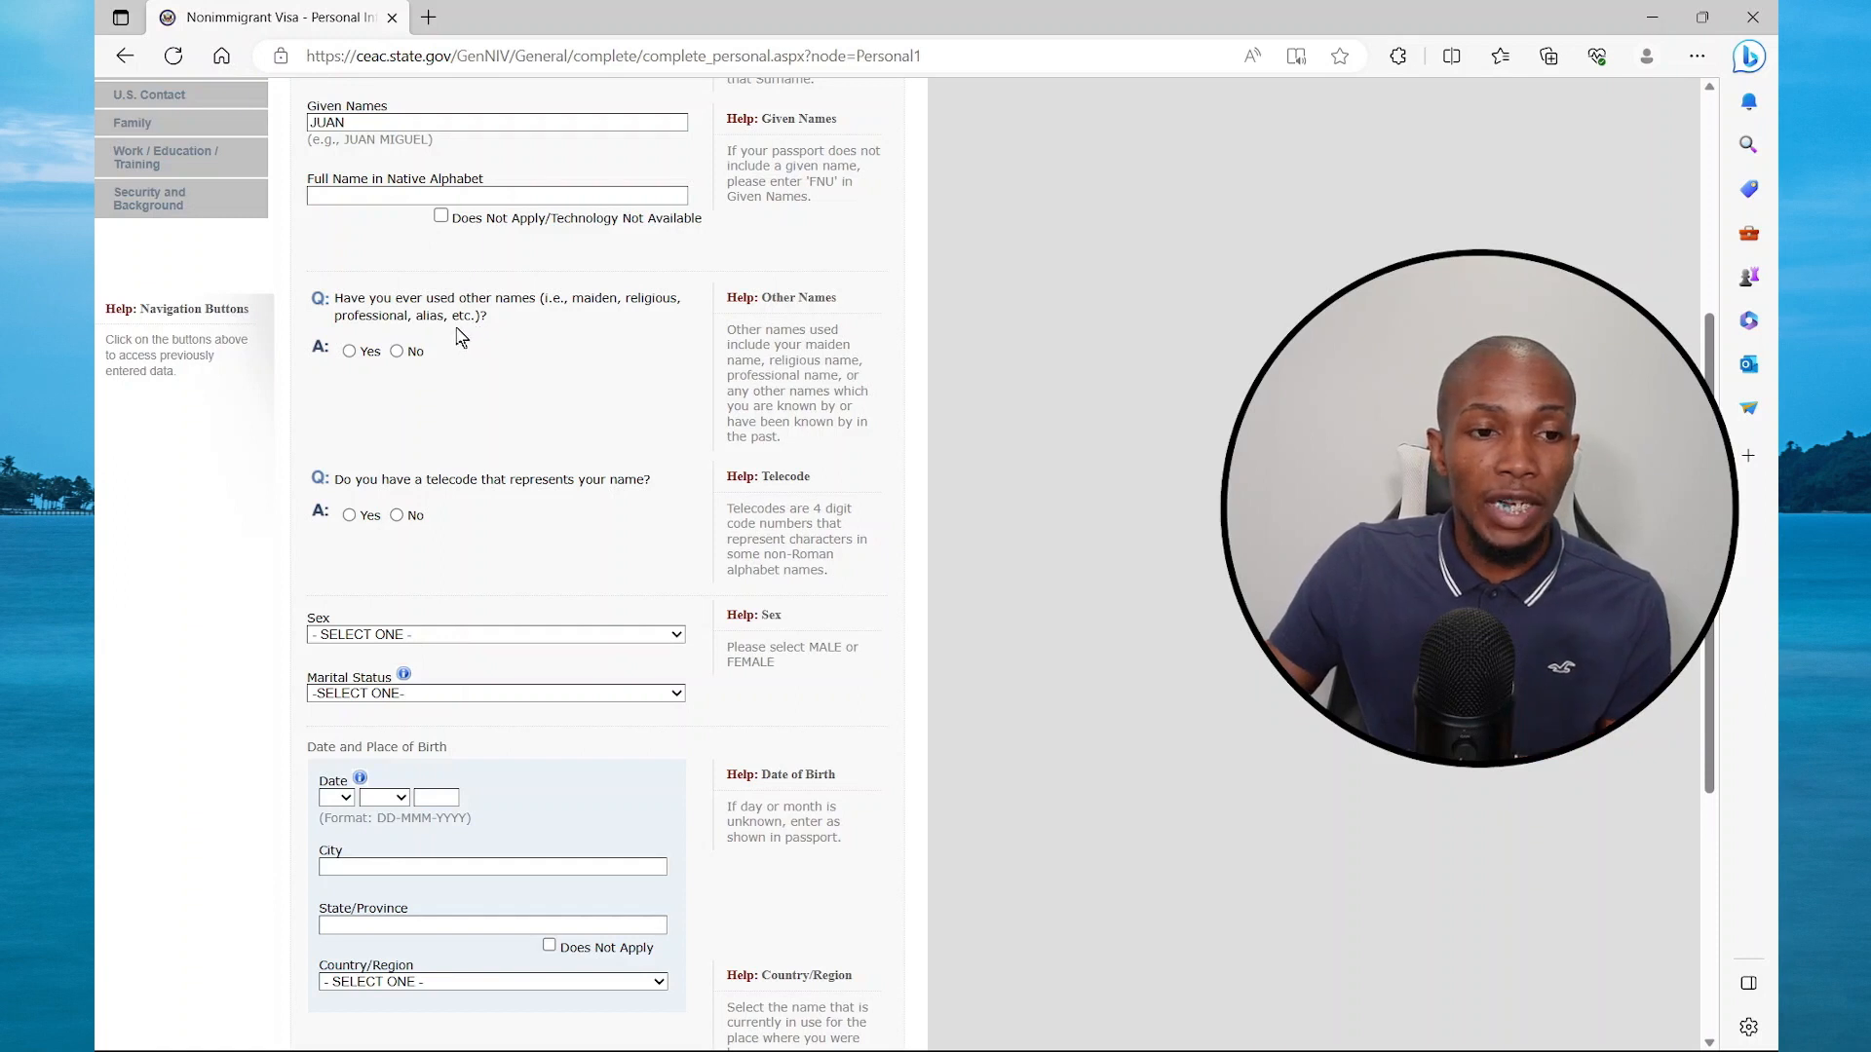
left_click(397, 352)
scroll(500, 503, "down", 2)
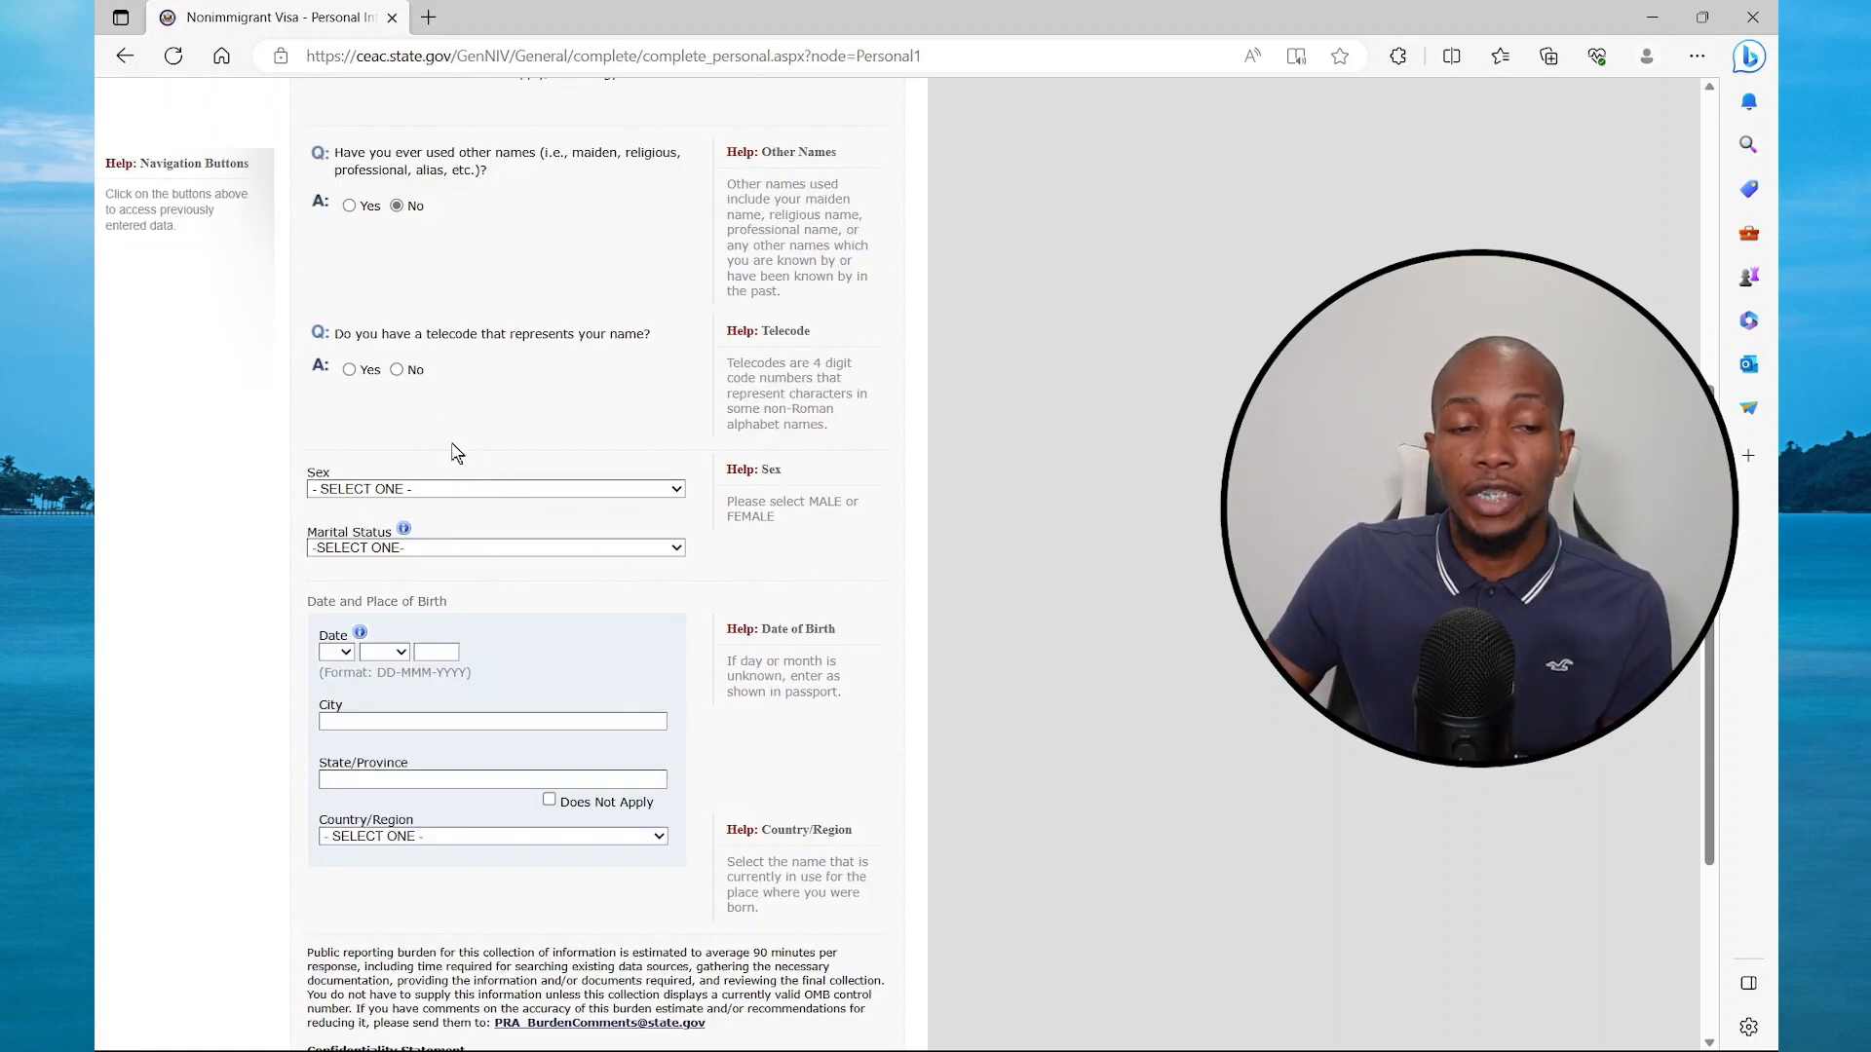
left_click(397, 369)
scroll(429, 448, "up", 6)
scroll(443, 477, "down", 6)
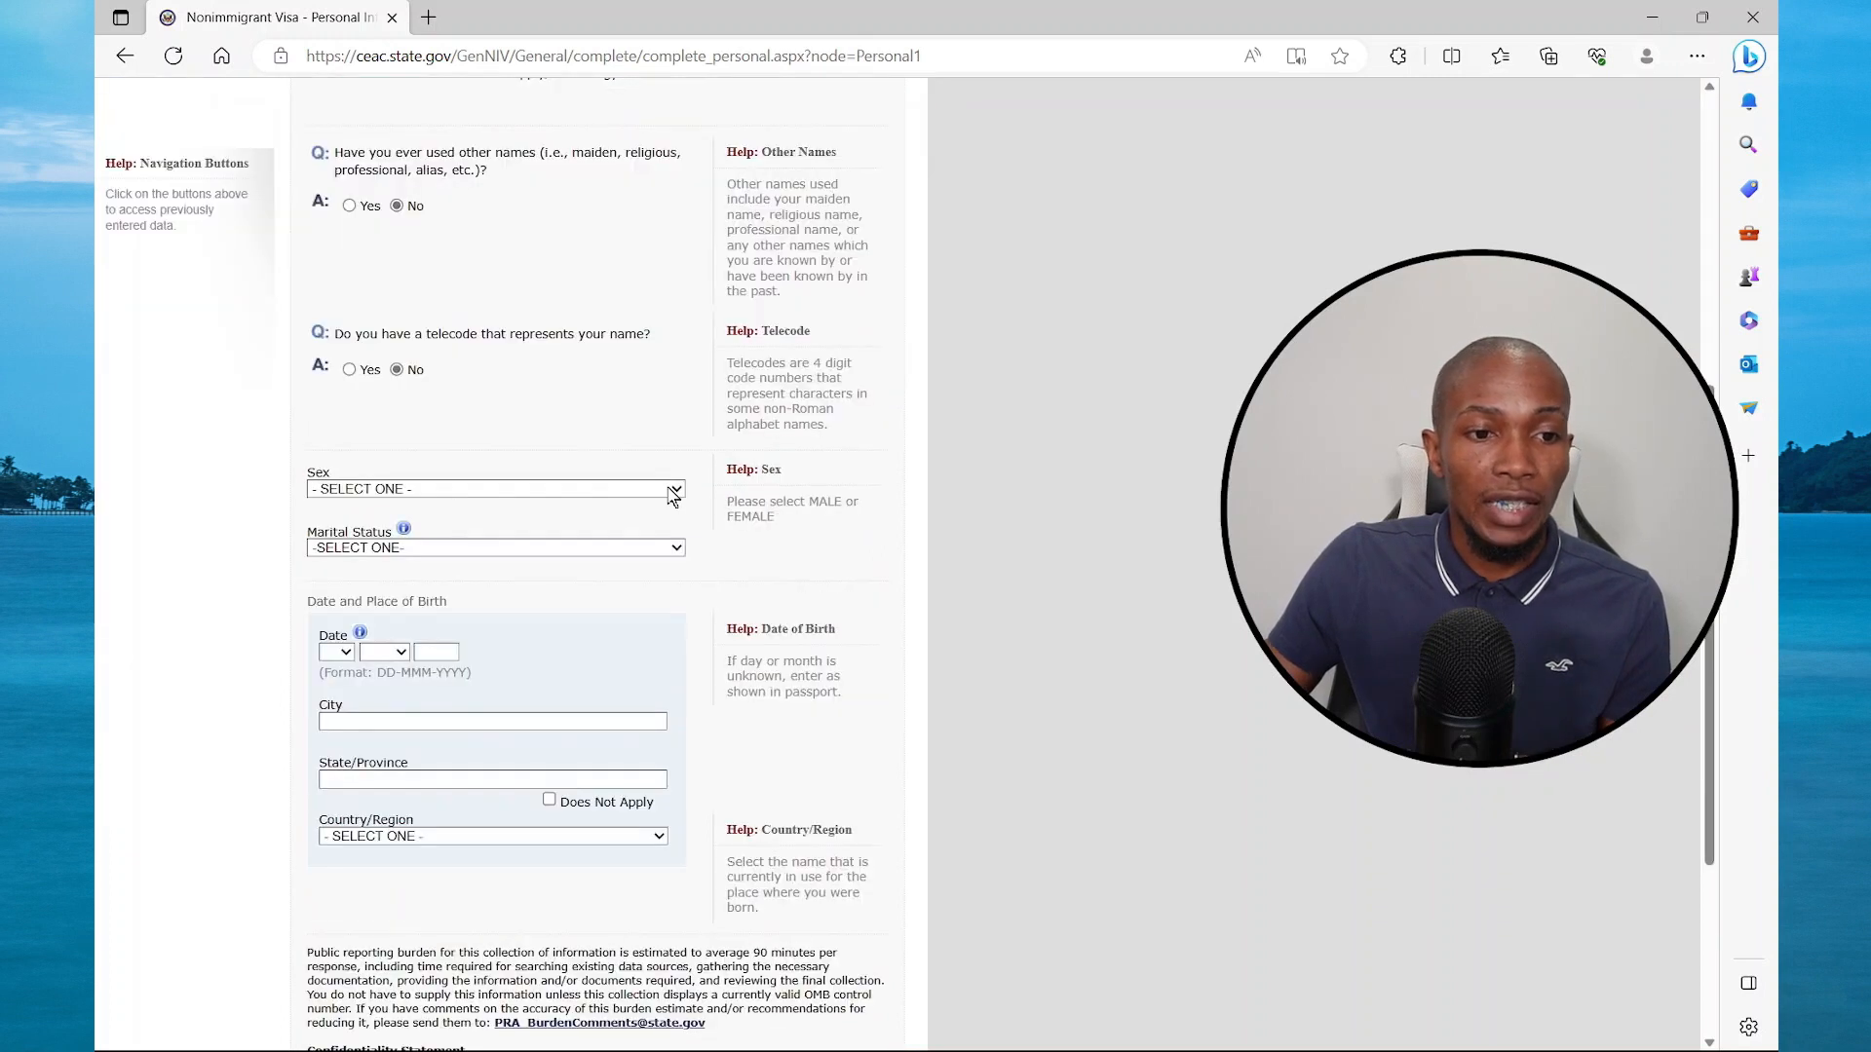
Set Sex to MALE and Marital Status to SINGLE, then submit the page
left_click(502, 488)
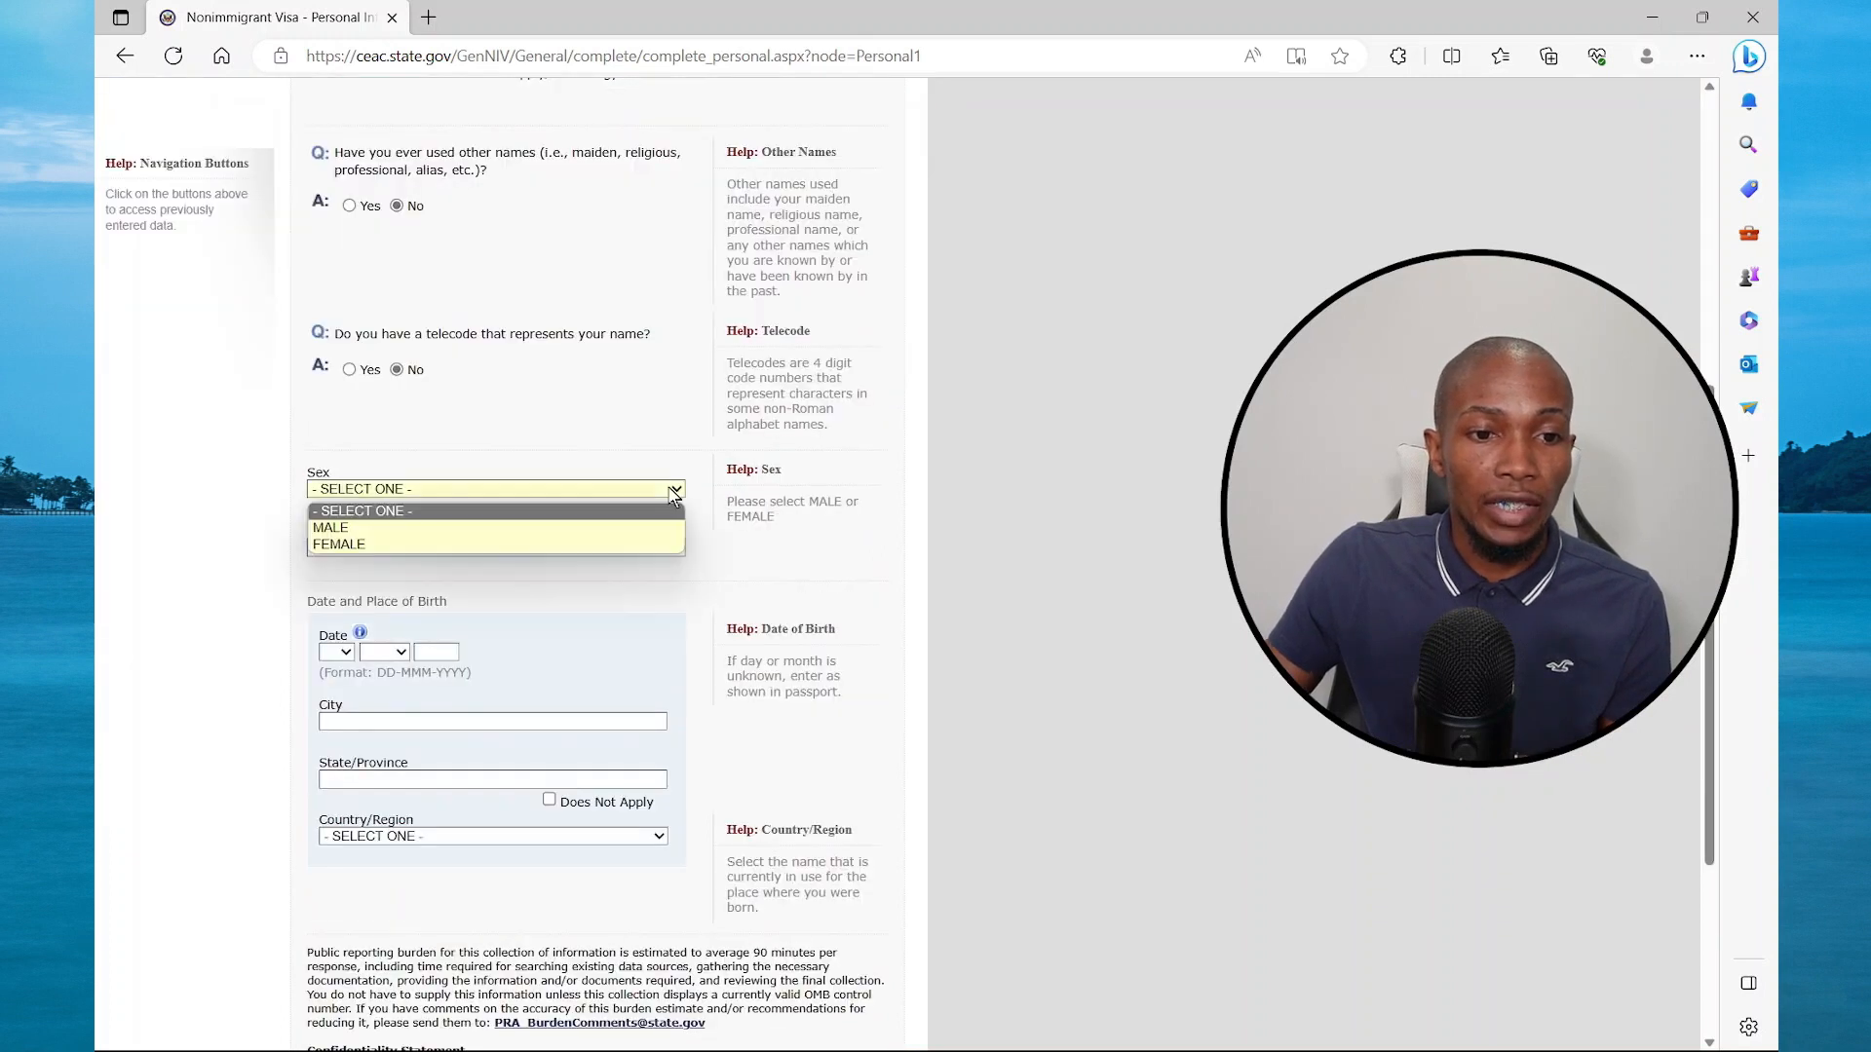
left_click(504, 535)
left_click(552, 547)
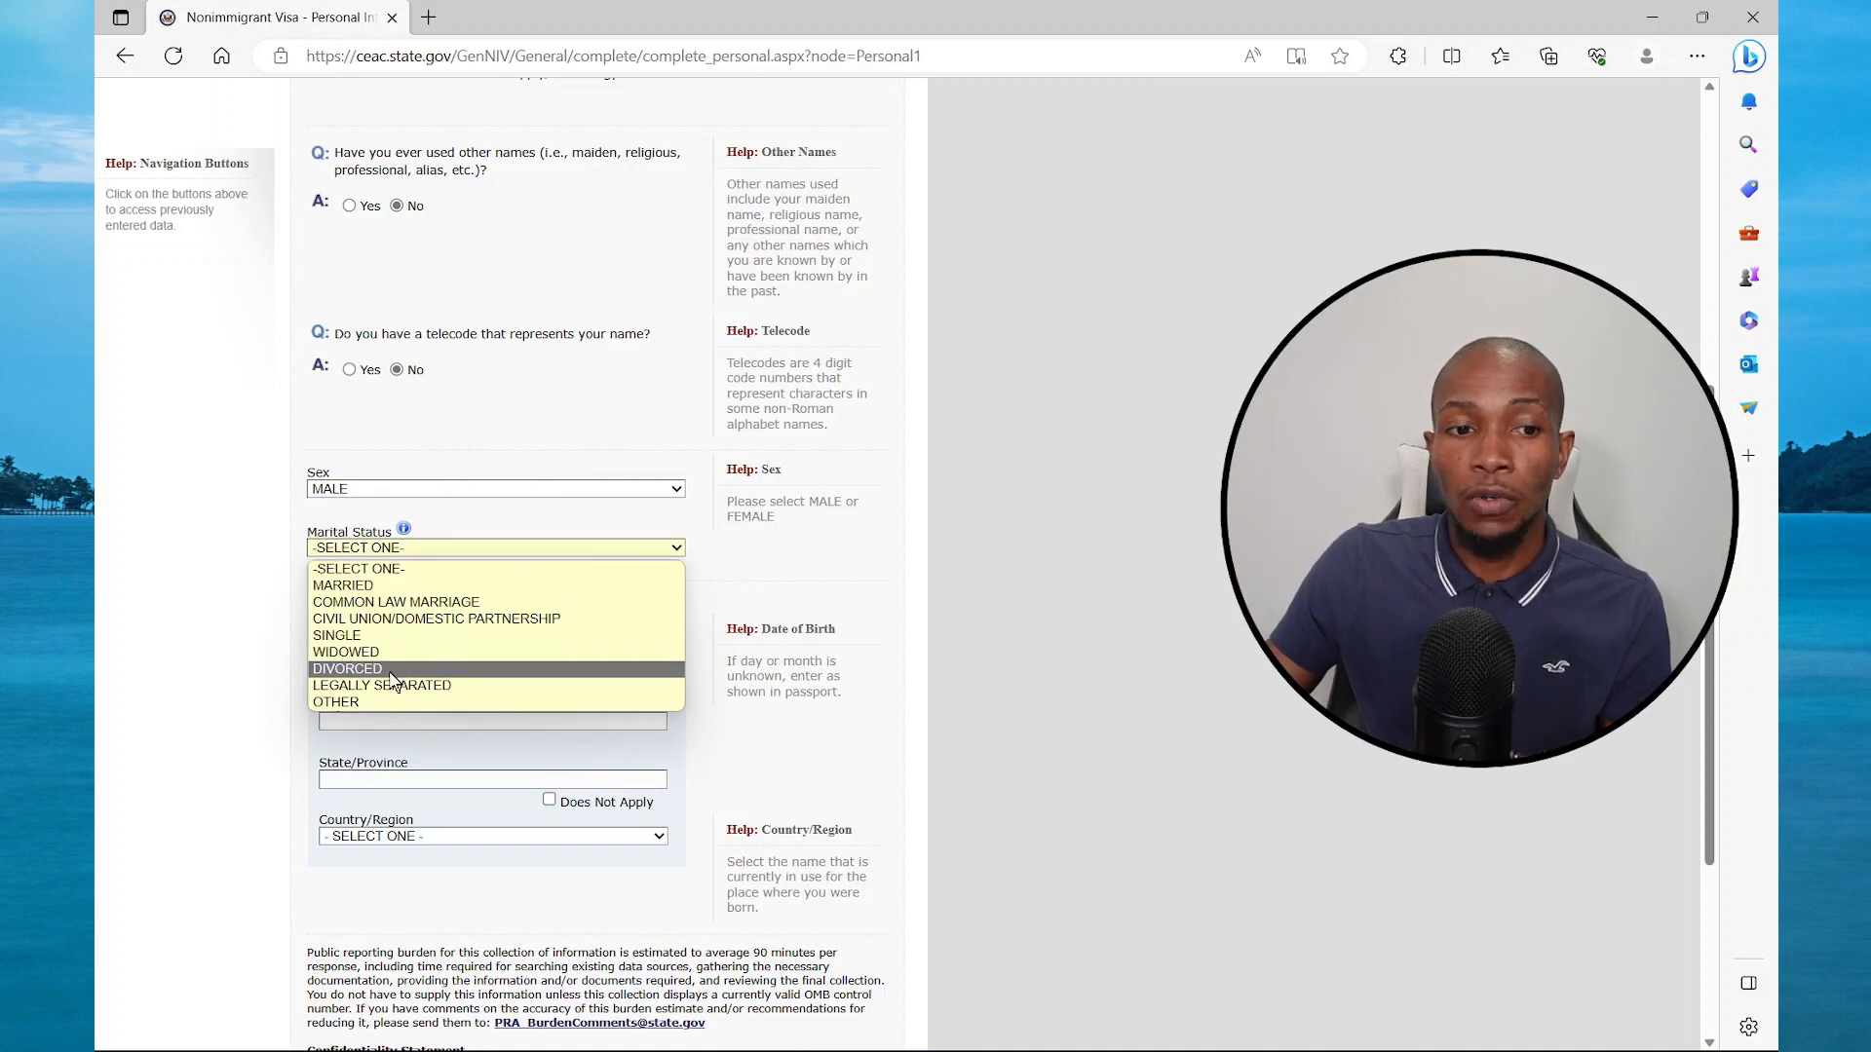
left_click(356, 636)
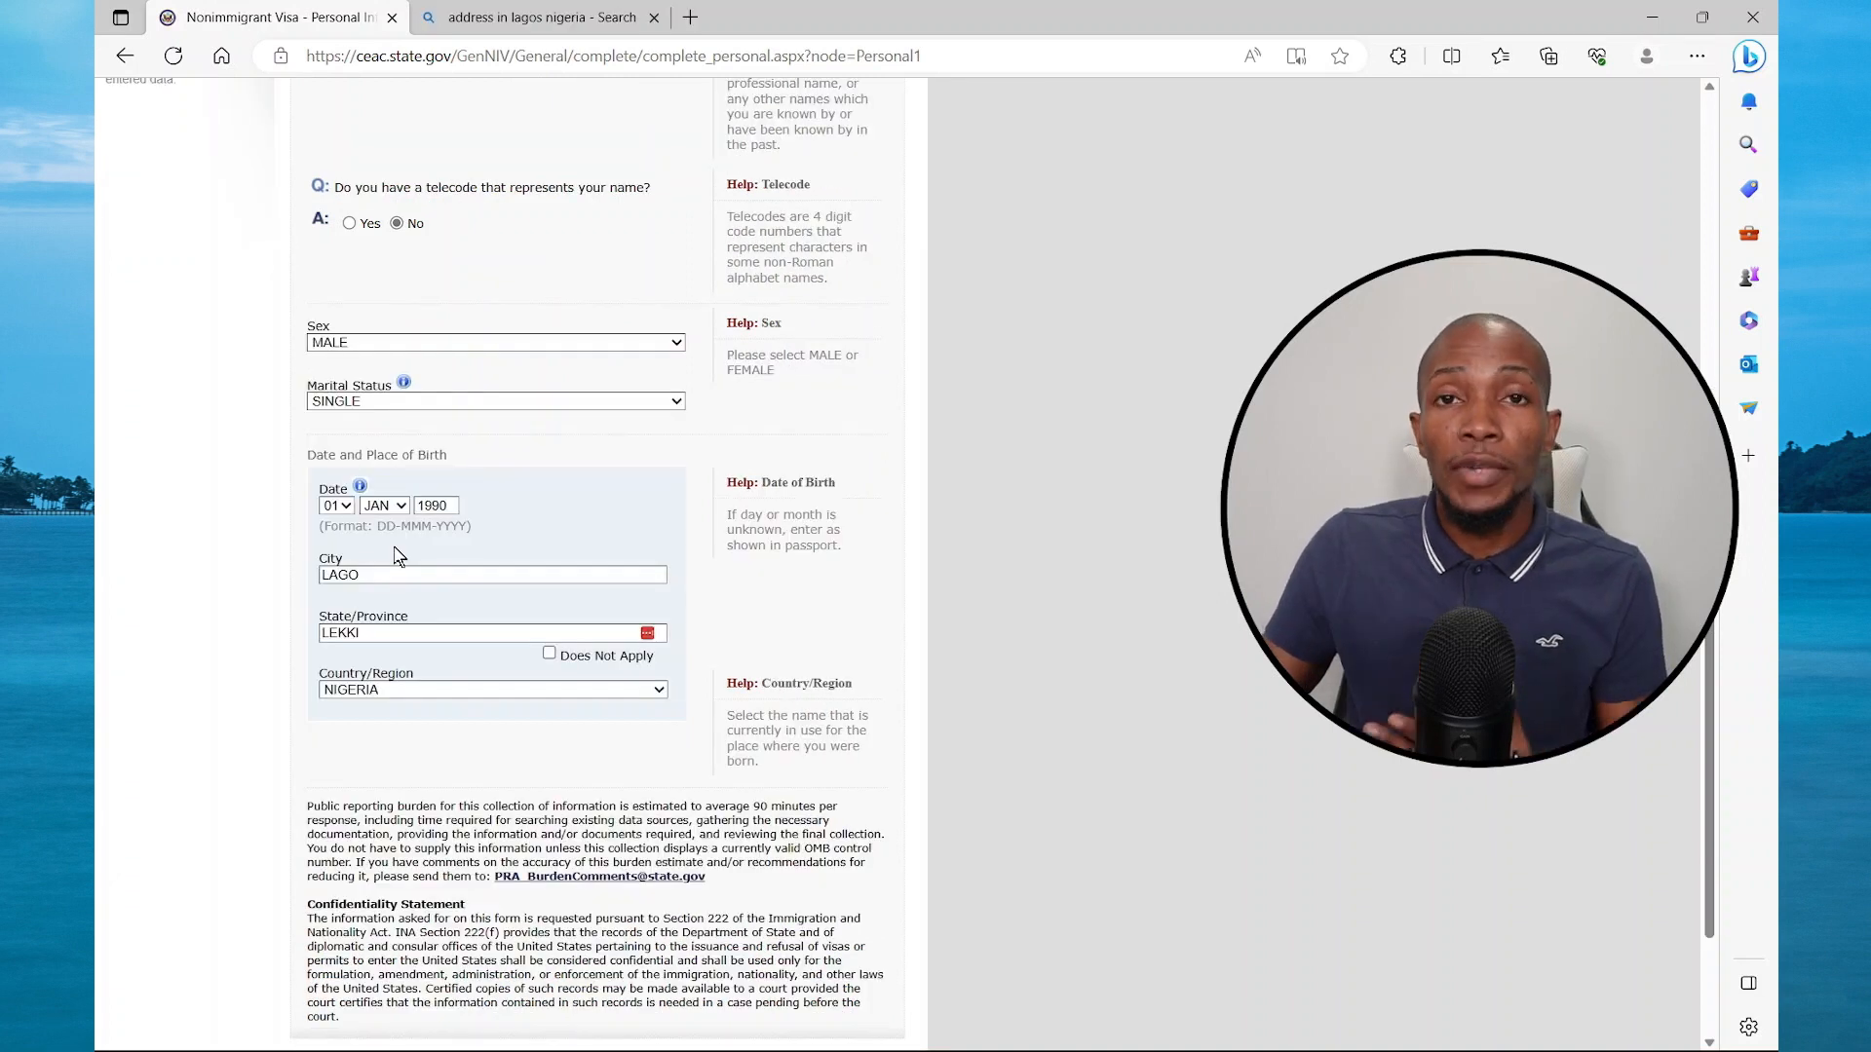
scroll(397, 555, "down", 2)
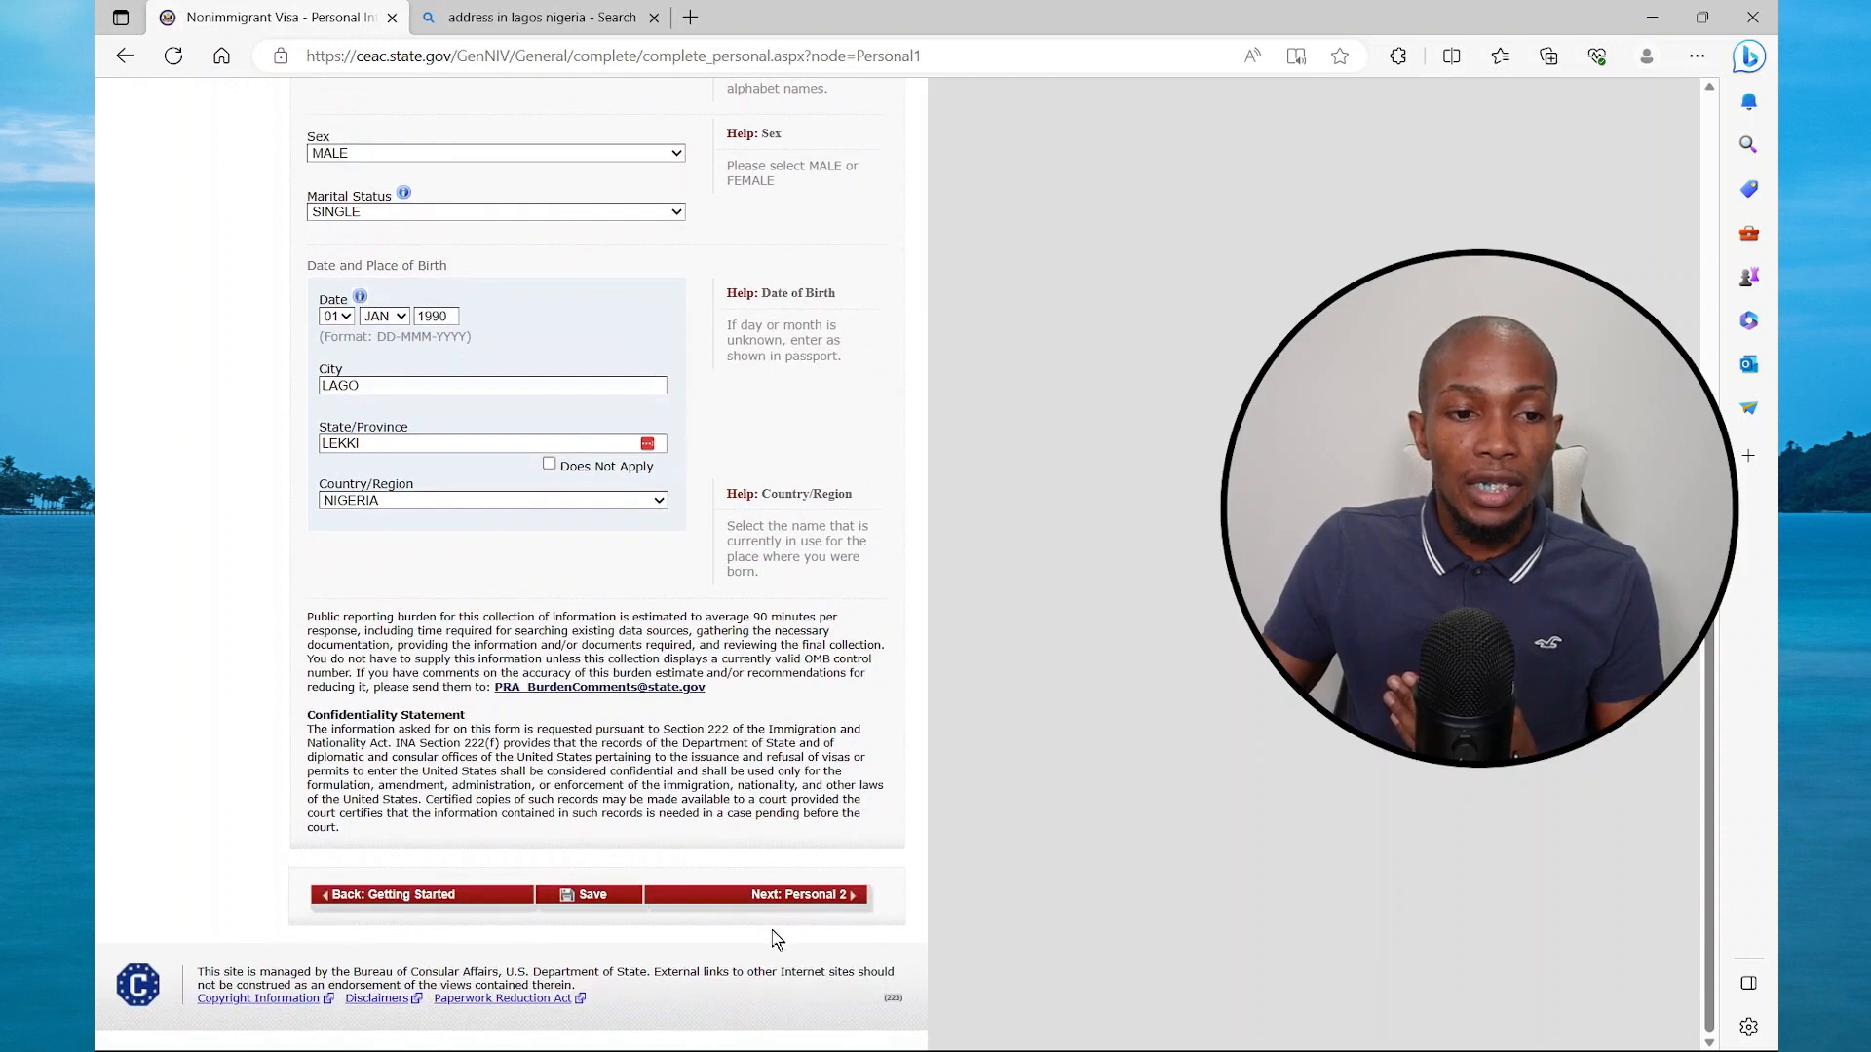
left_click(790, 902)
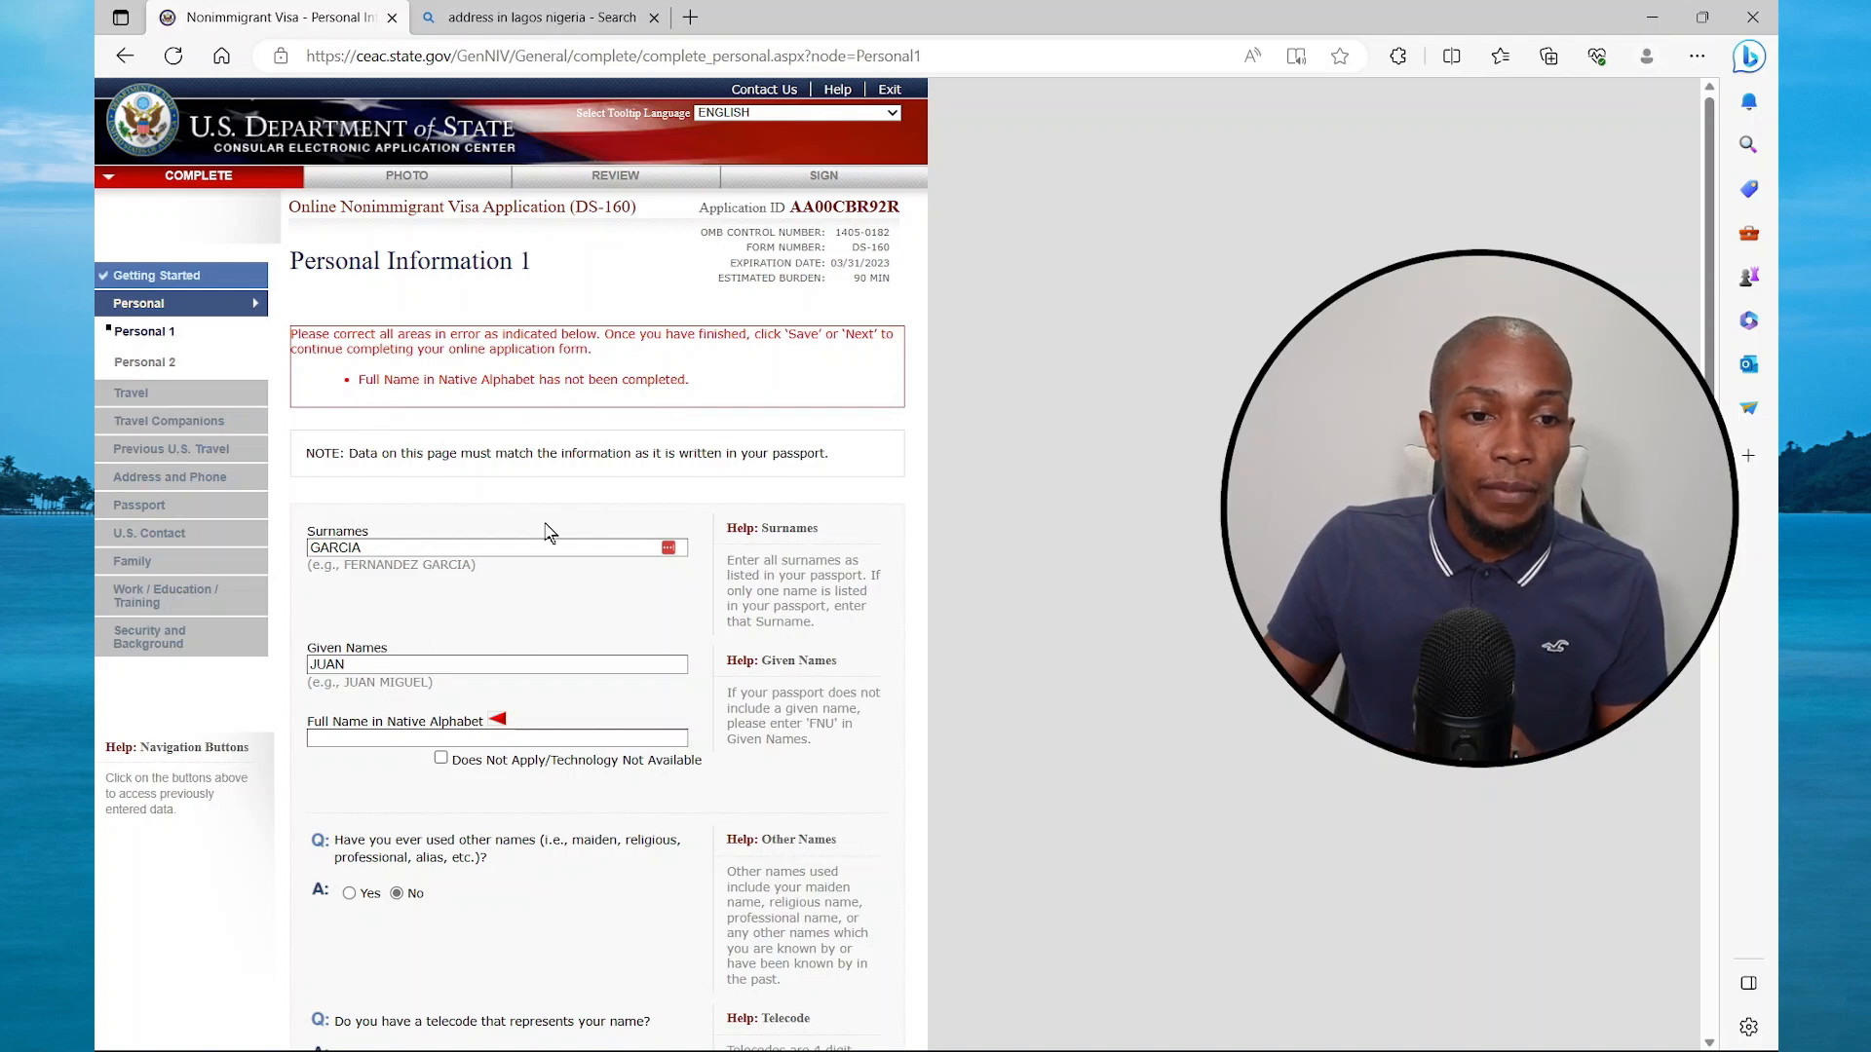
Mark the native-alphabet full name as Does Not Apply and proceed to Personal Information 2
left_click(441, 758)
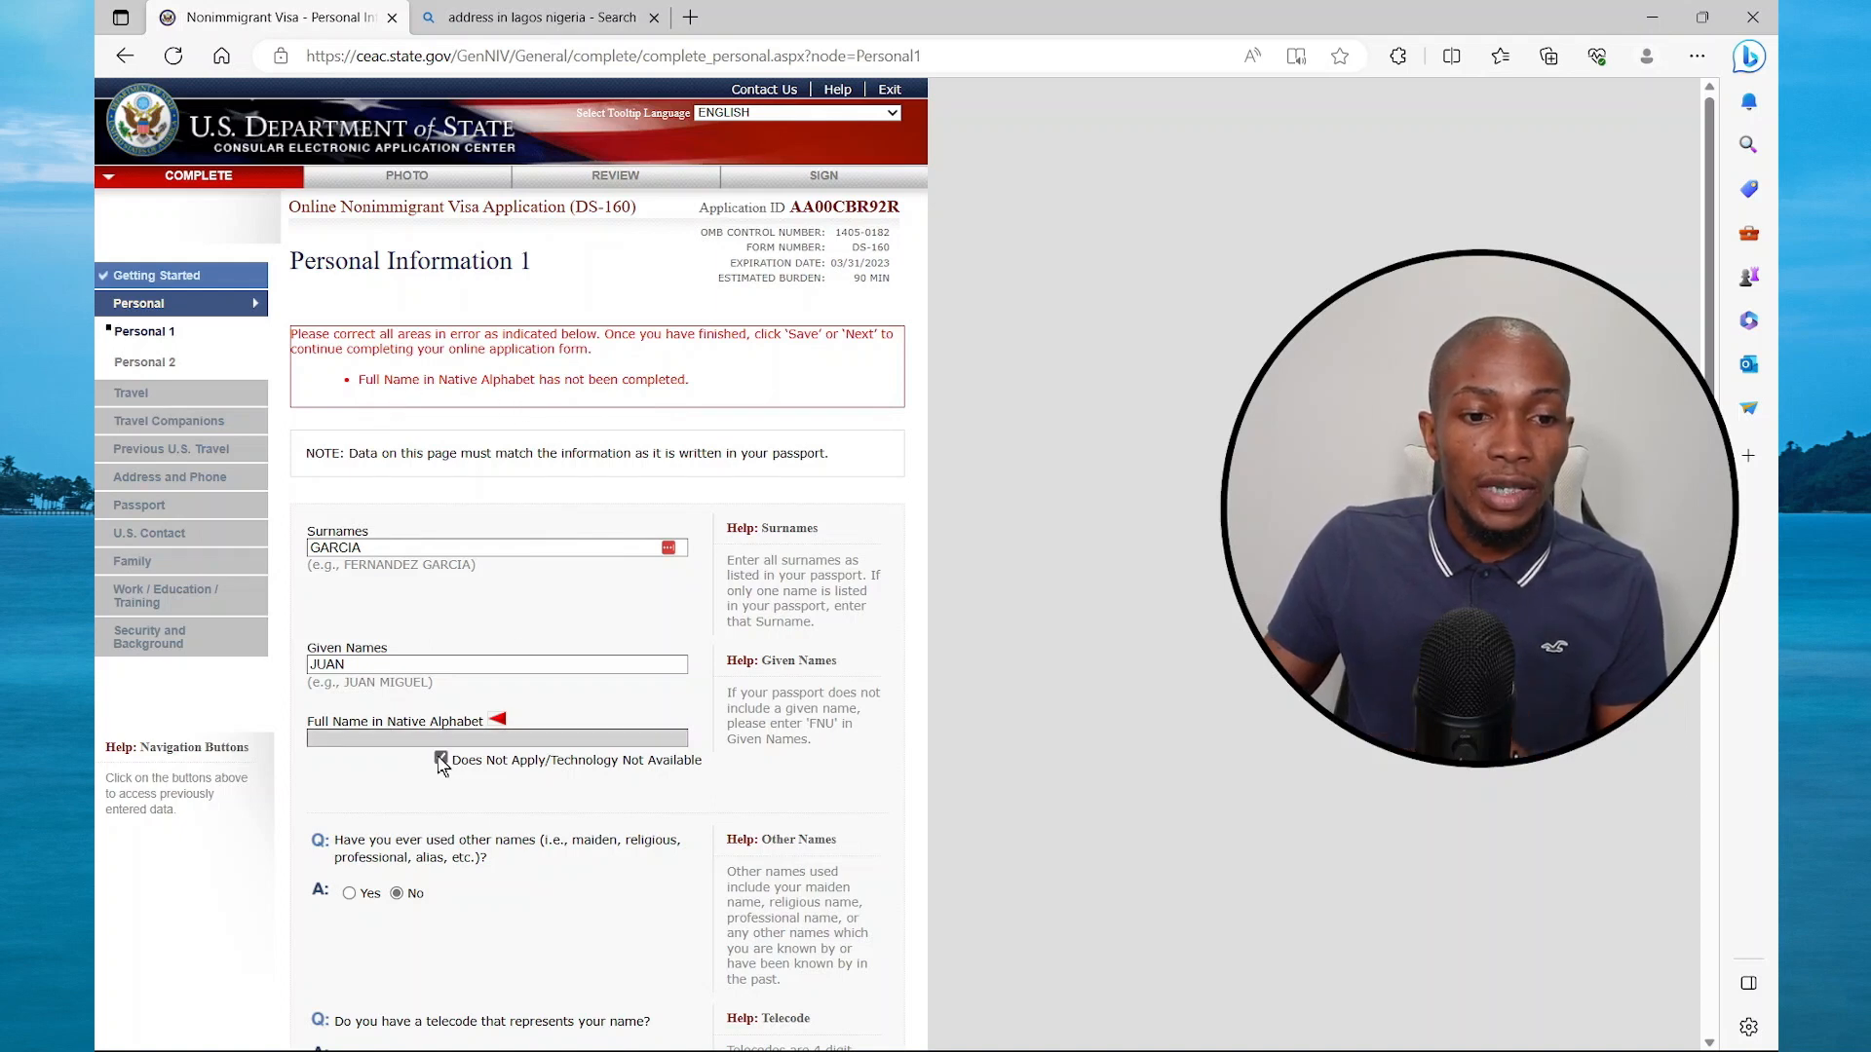
scroll(458, 760, "down", 10)
left_click(812, 893)
left_click(460, 340)
Set nationality to NIGERIA and answer No to other nationality and permanent residency
scroll(460, 546, "down", 7)
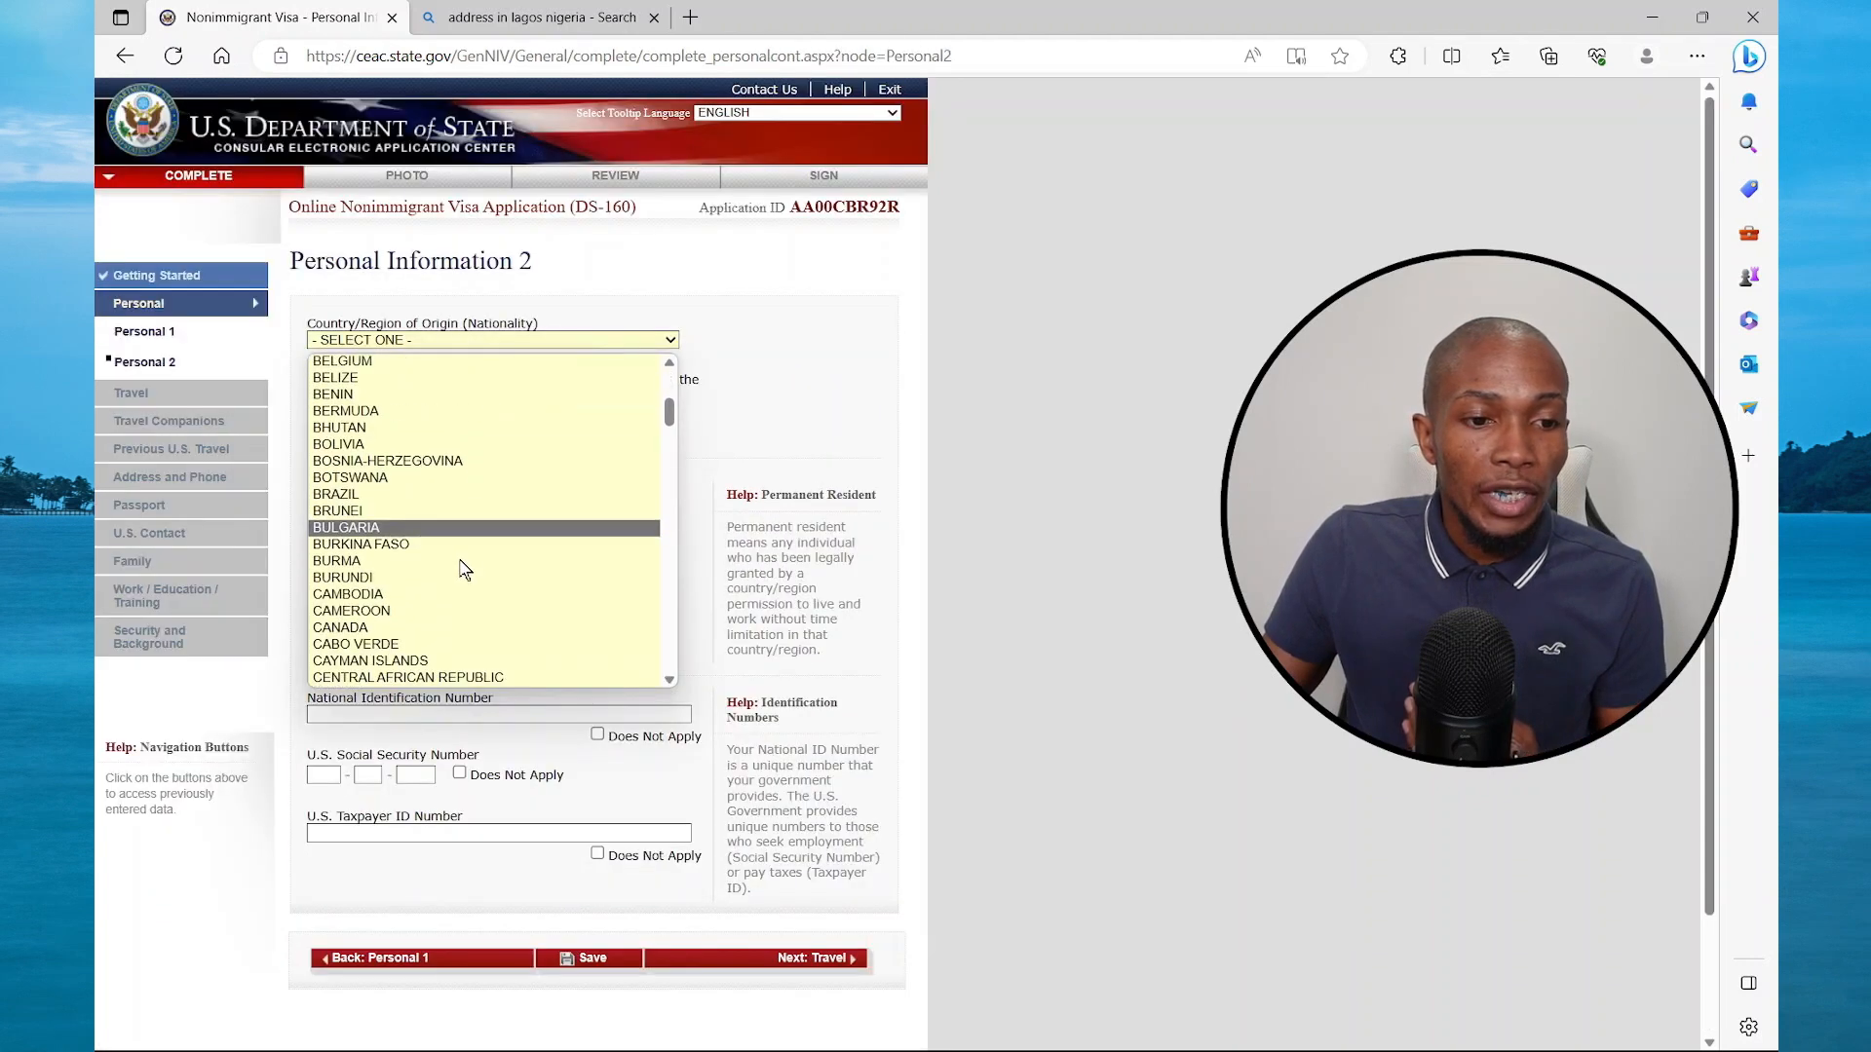
key("n")
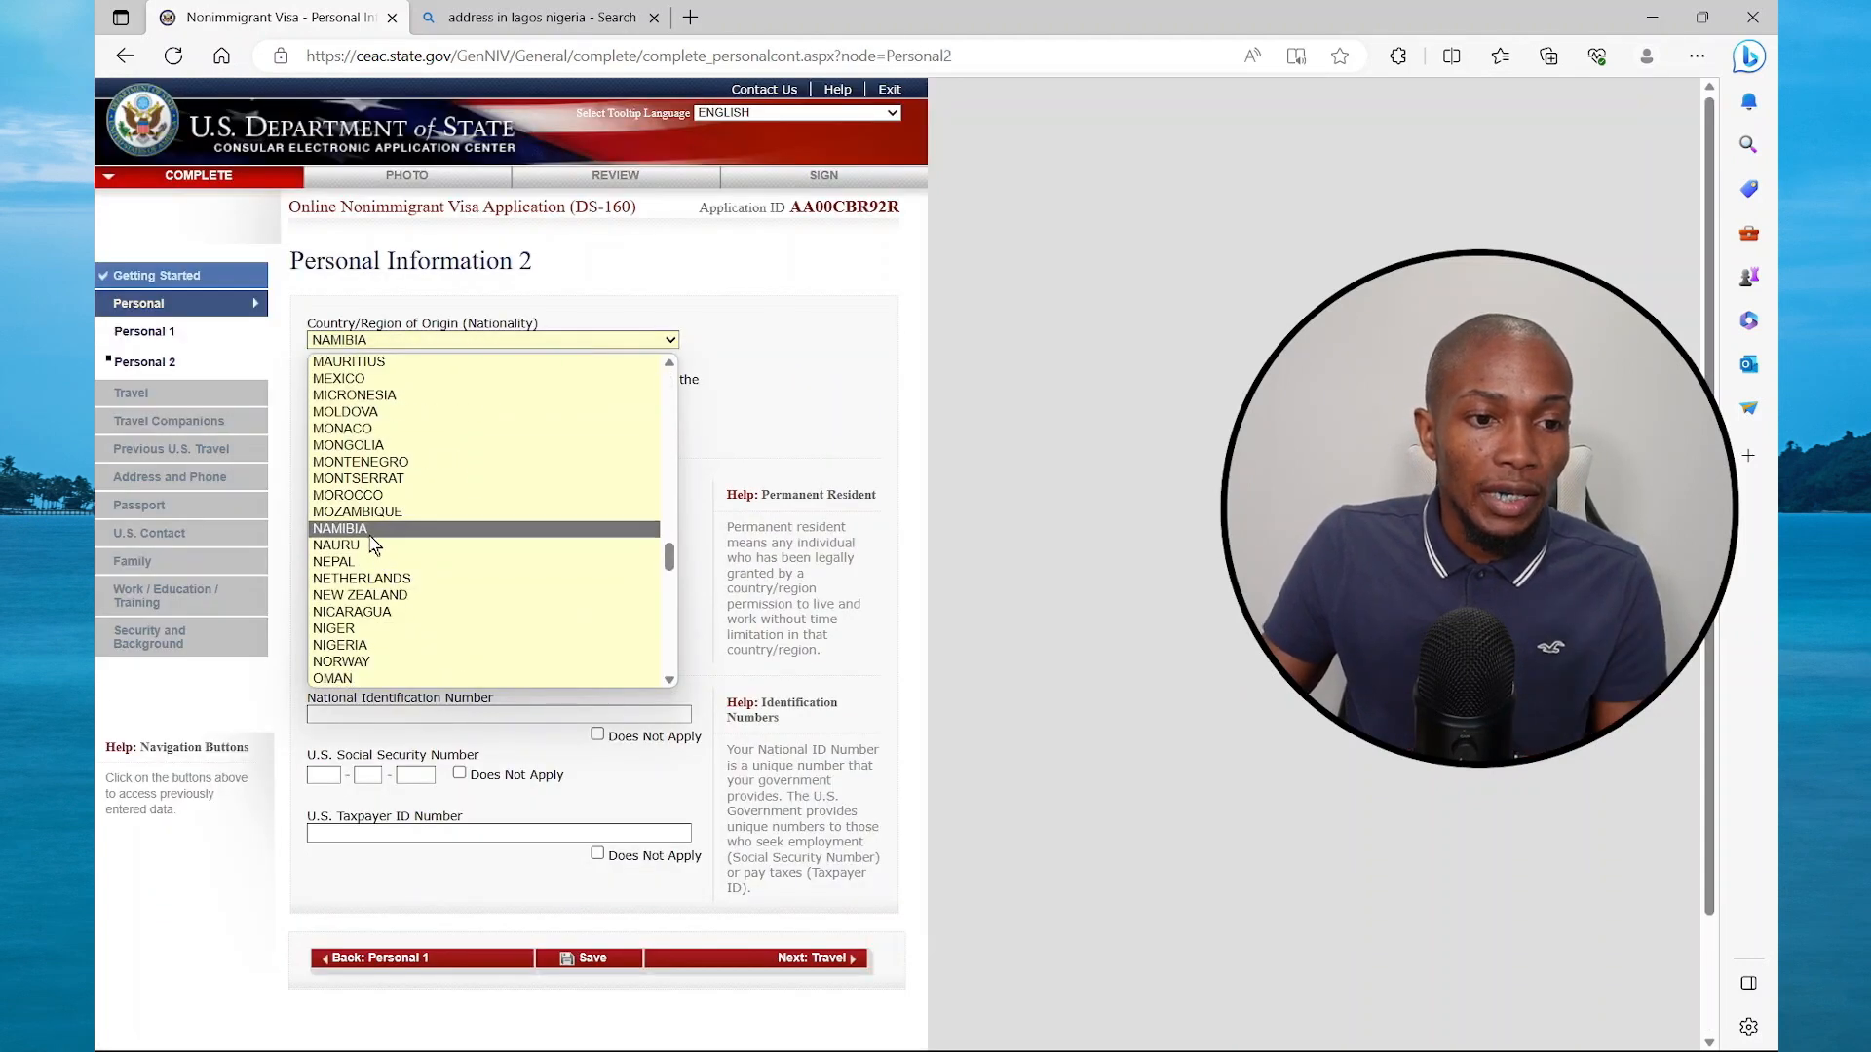
left_click(334, 645)
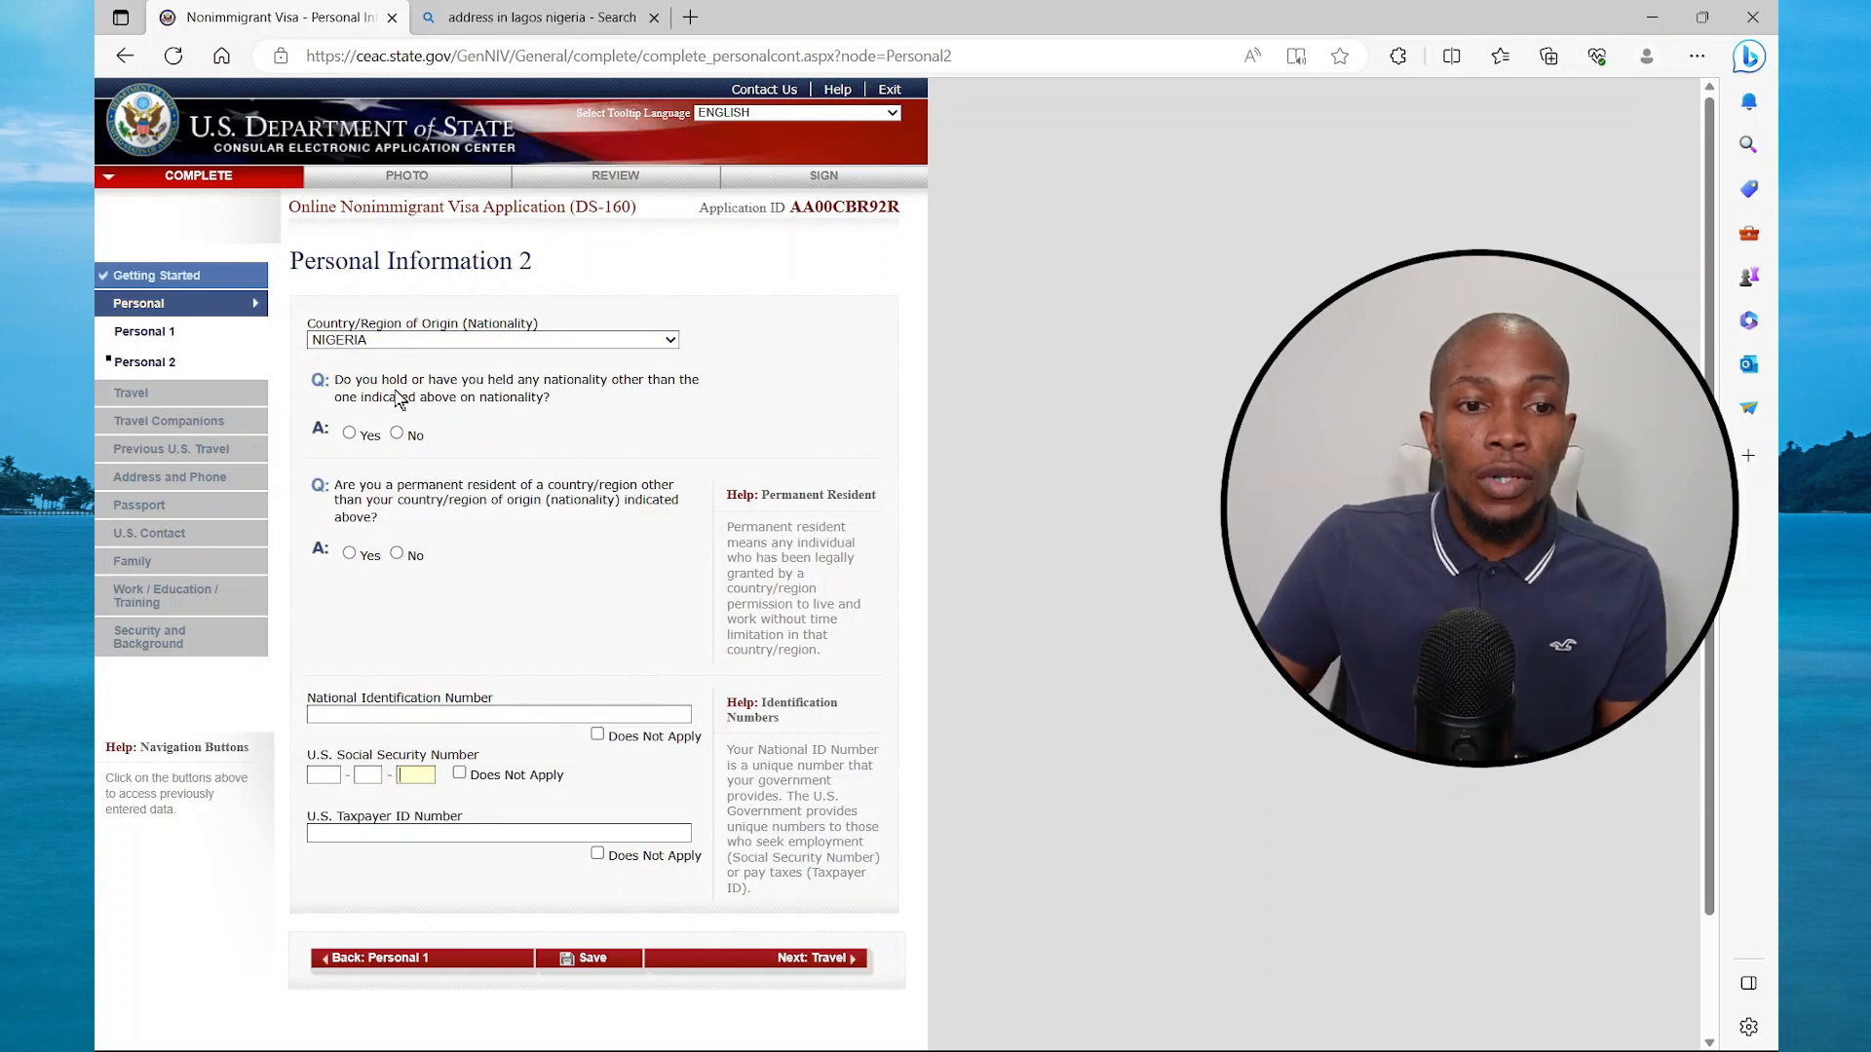
left_click(397, 432)
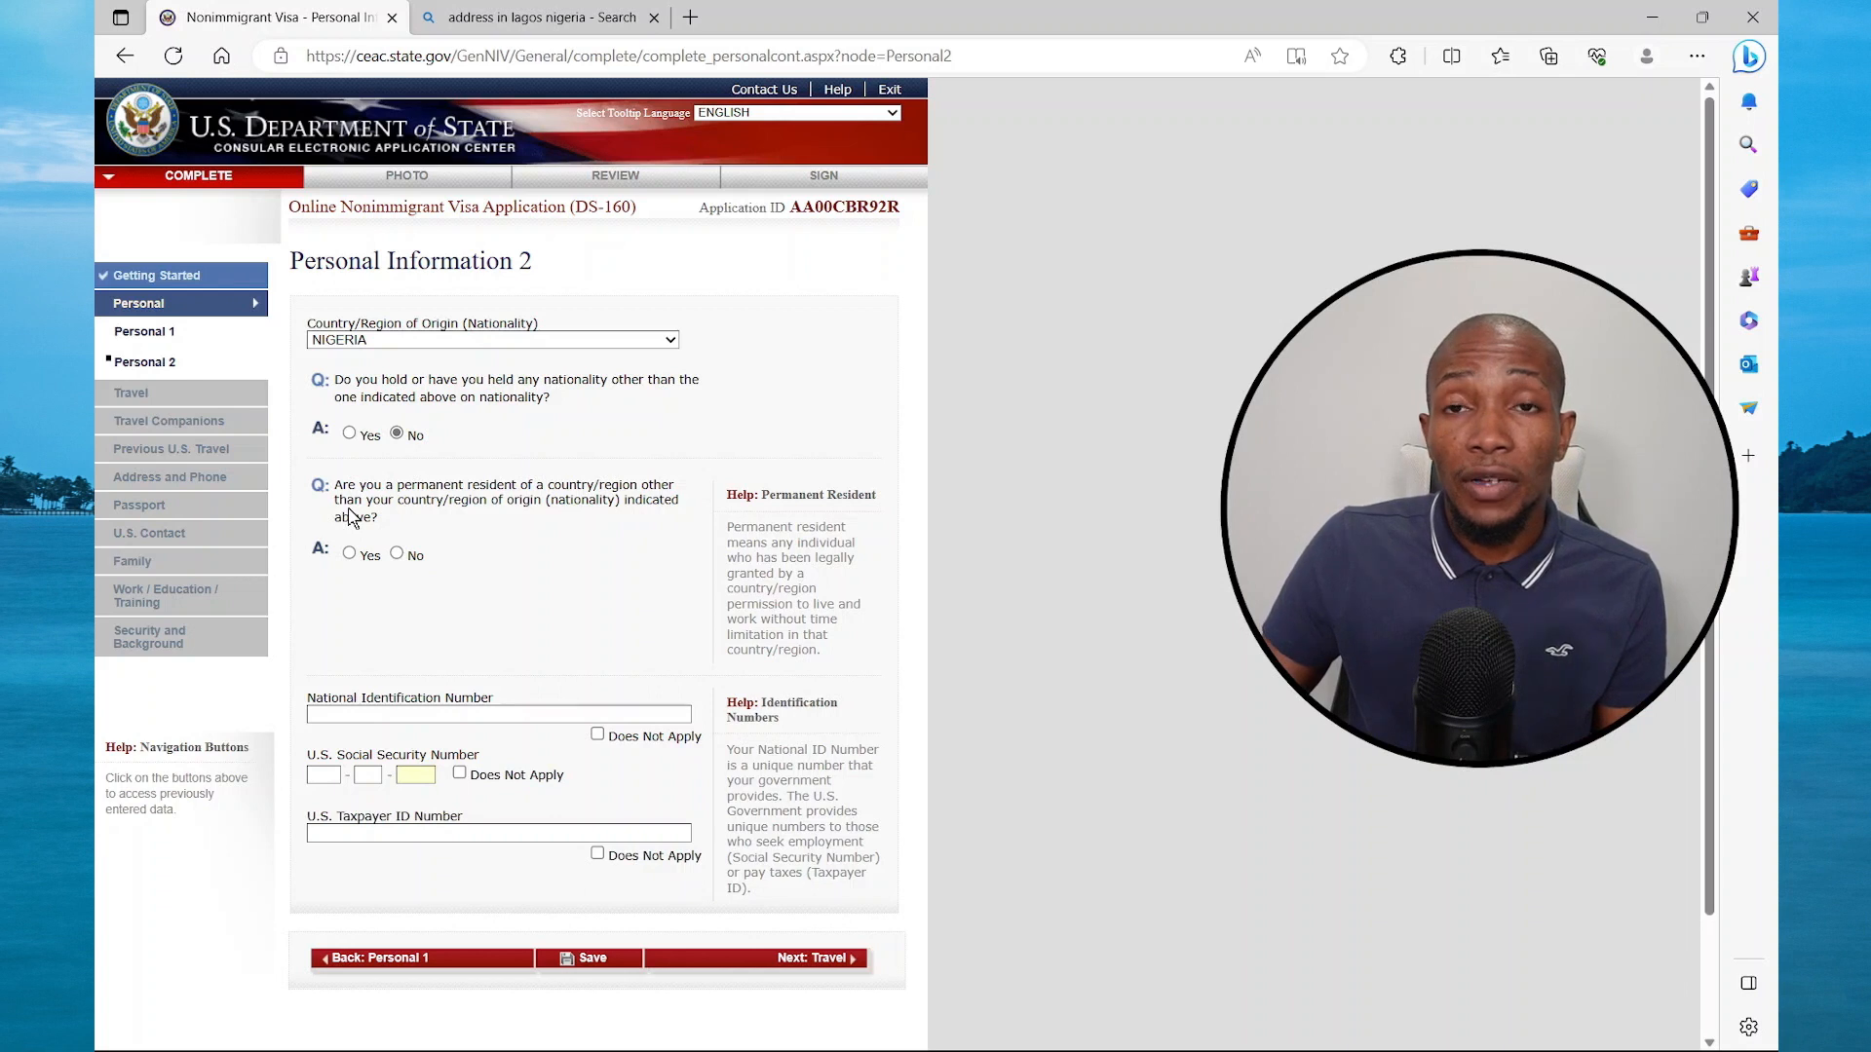
left_click(396, 554)
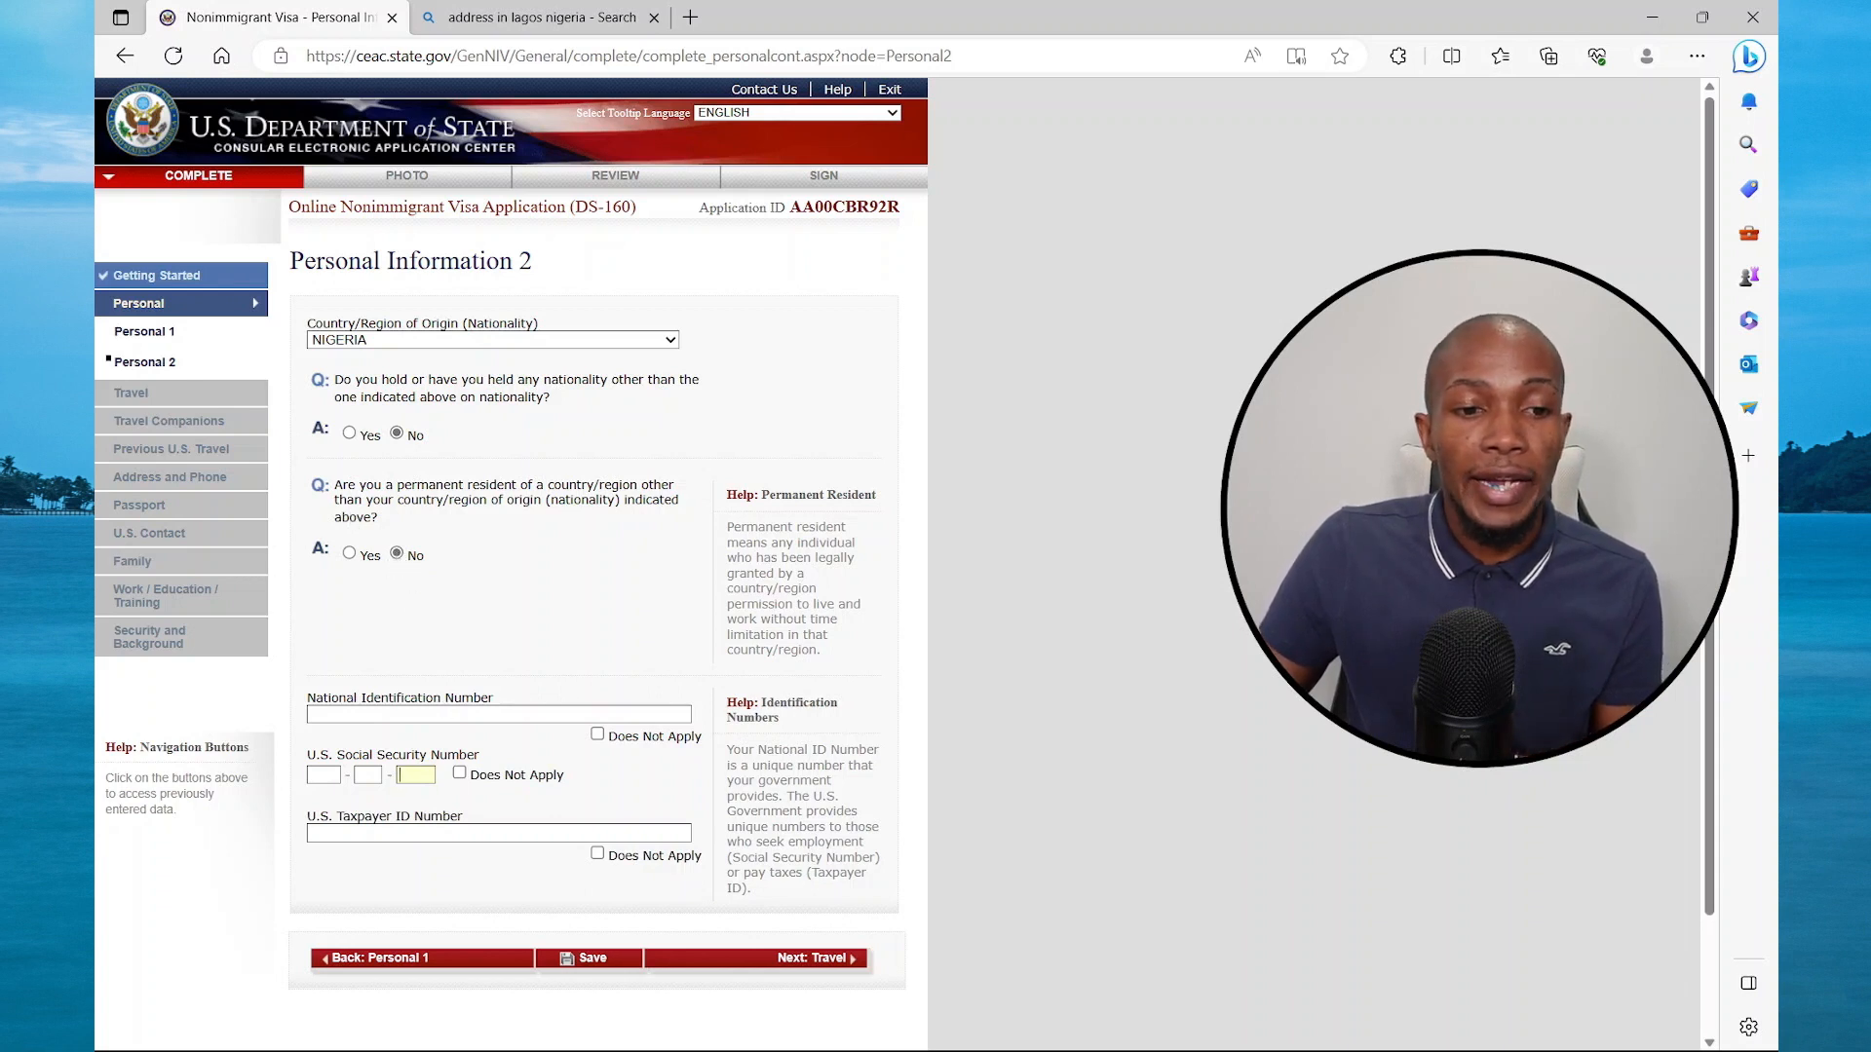
Fill in the saved national ID and mark SSN and Taxpayer ID as Does Not Apply
left_click(390, 714)
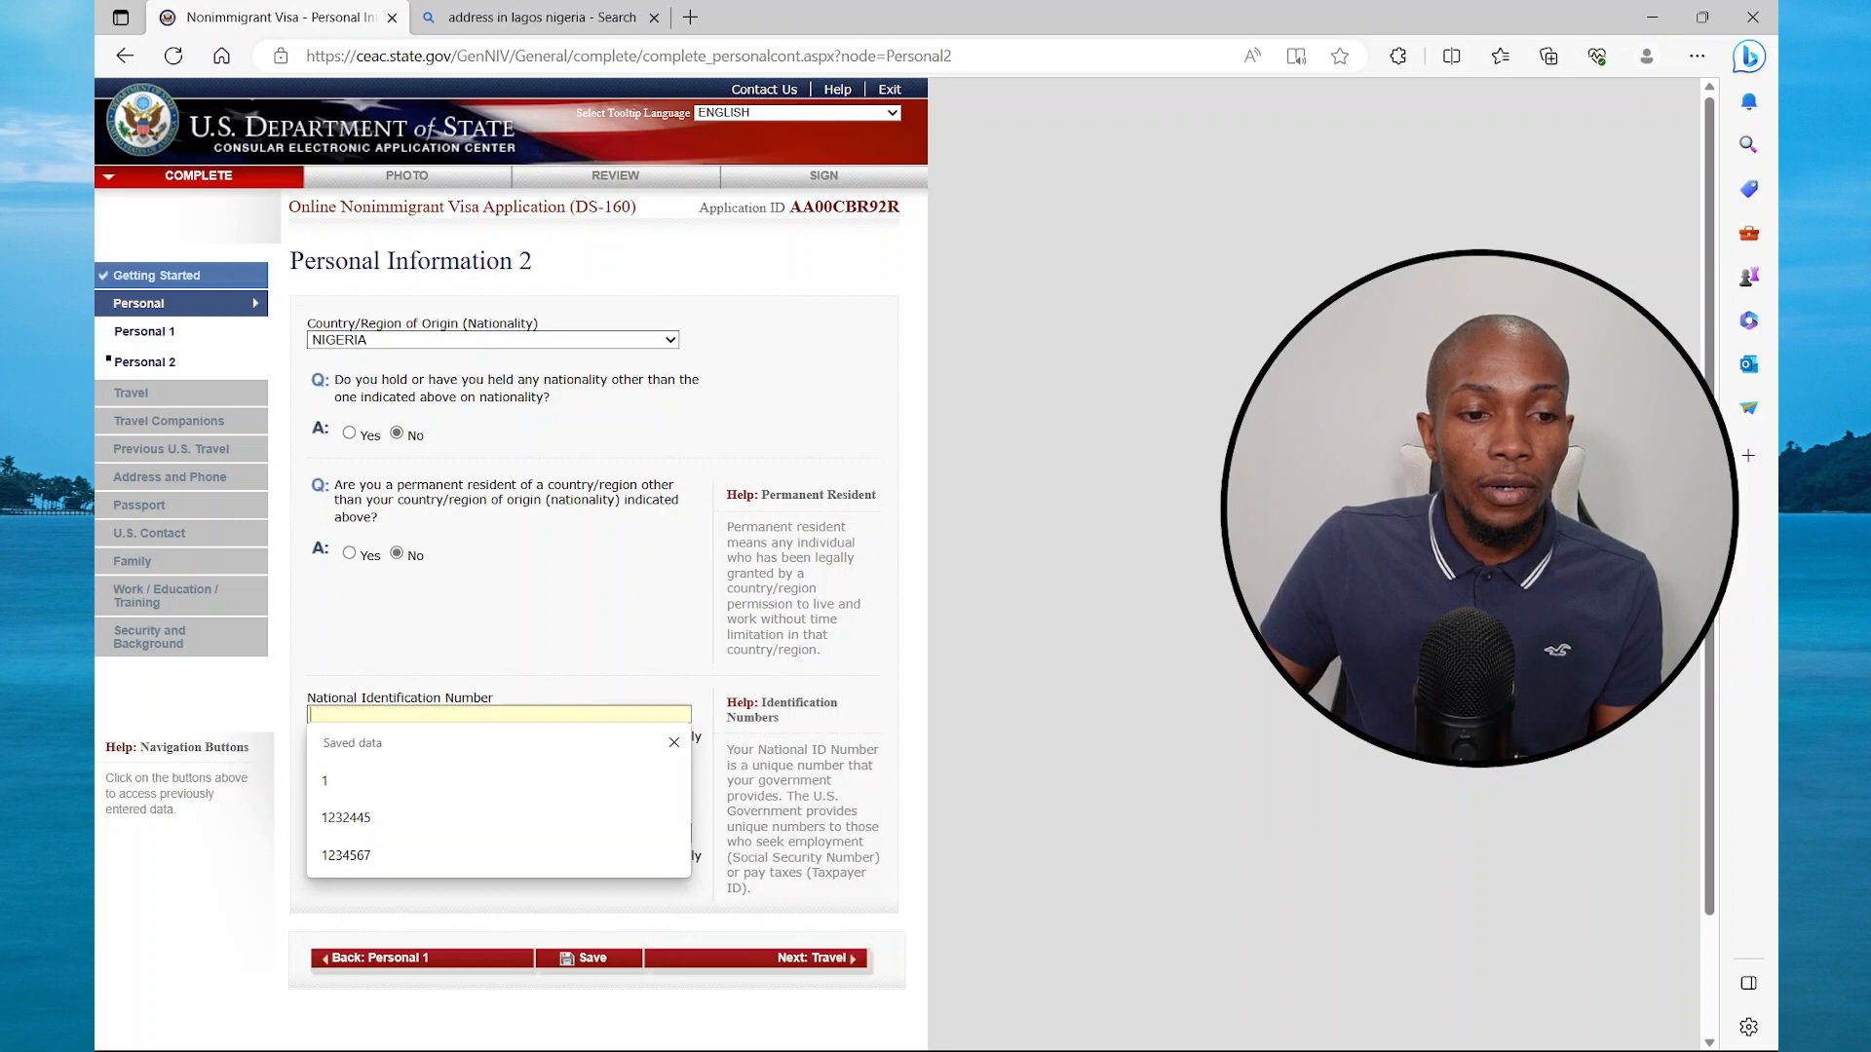
left_click(371, 856)
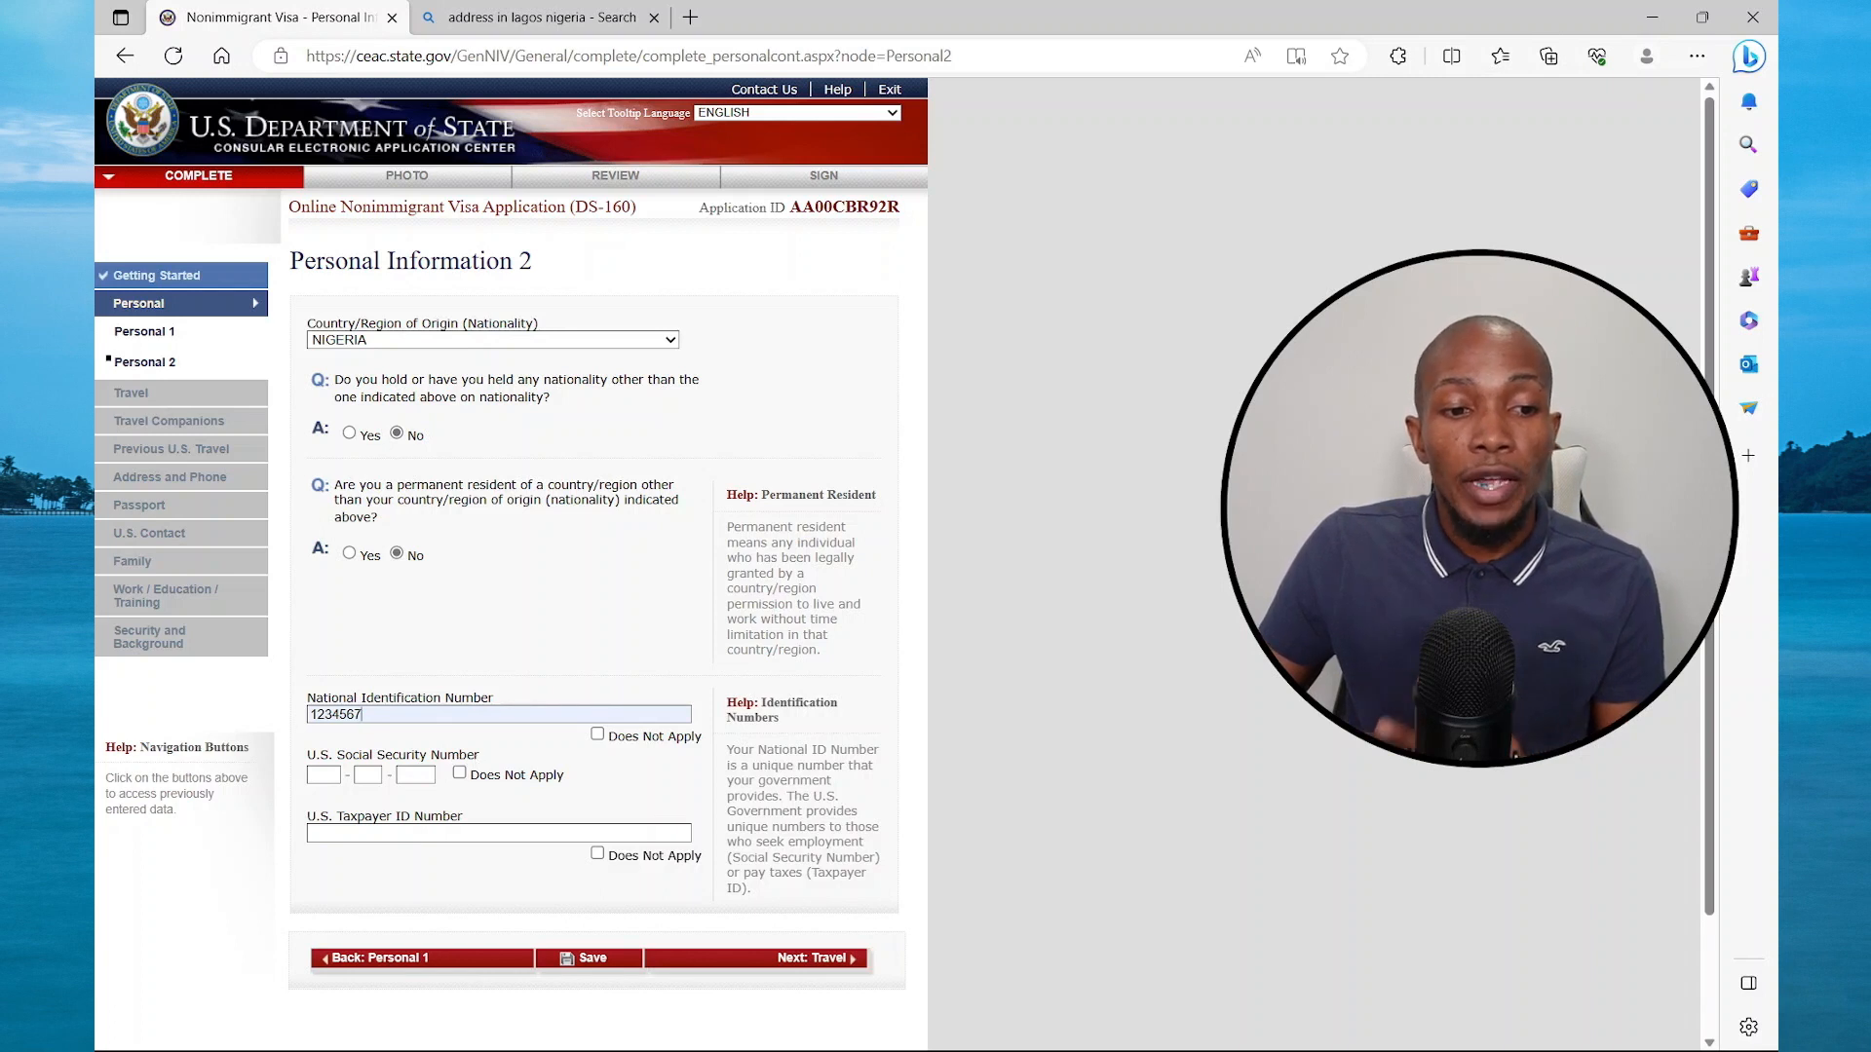
left_click(458, 774)
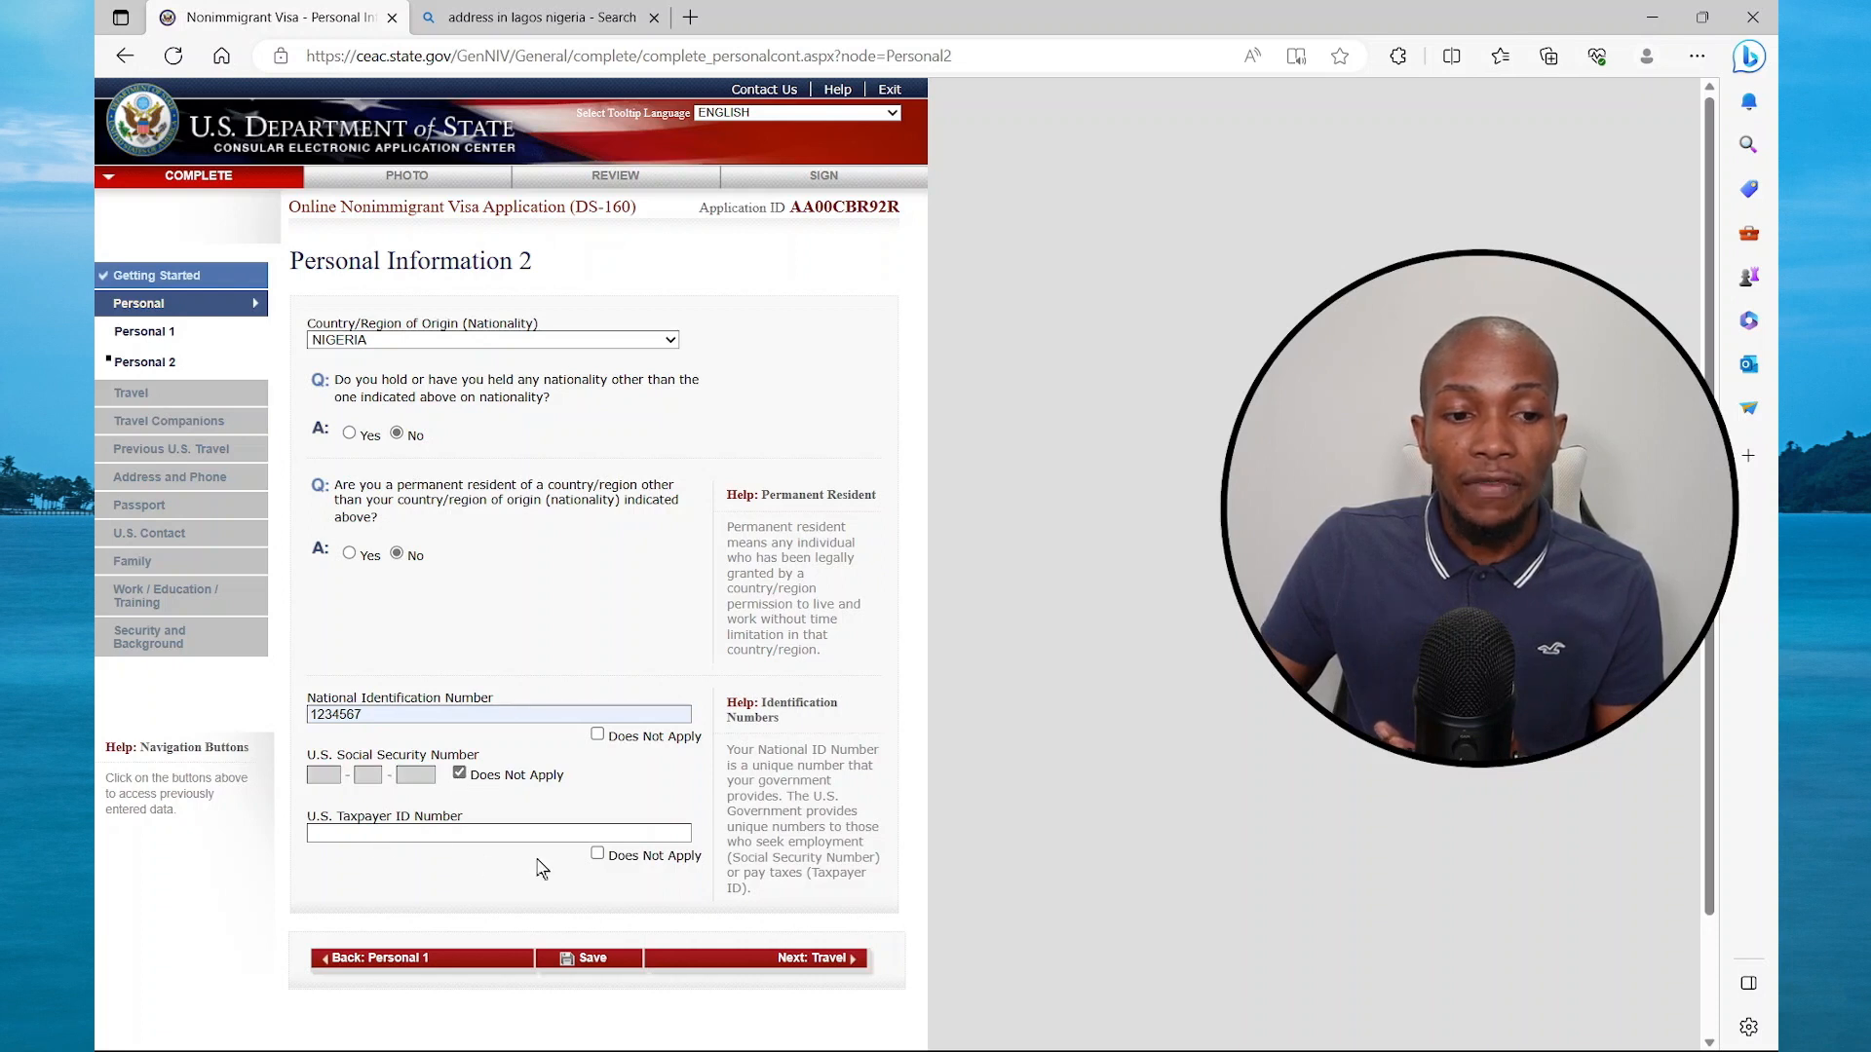
left_click(597, 856)
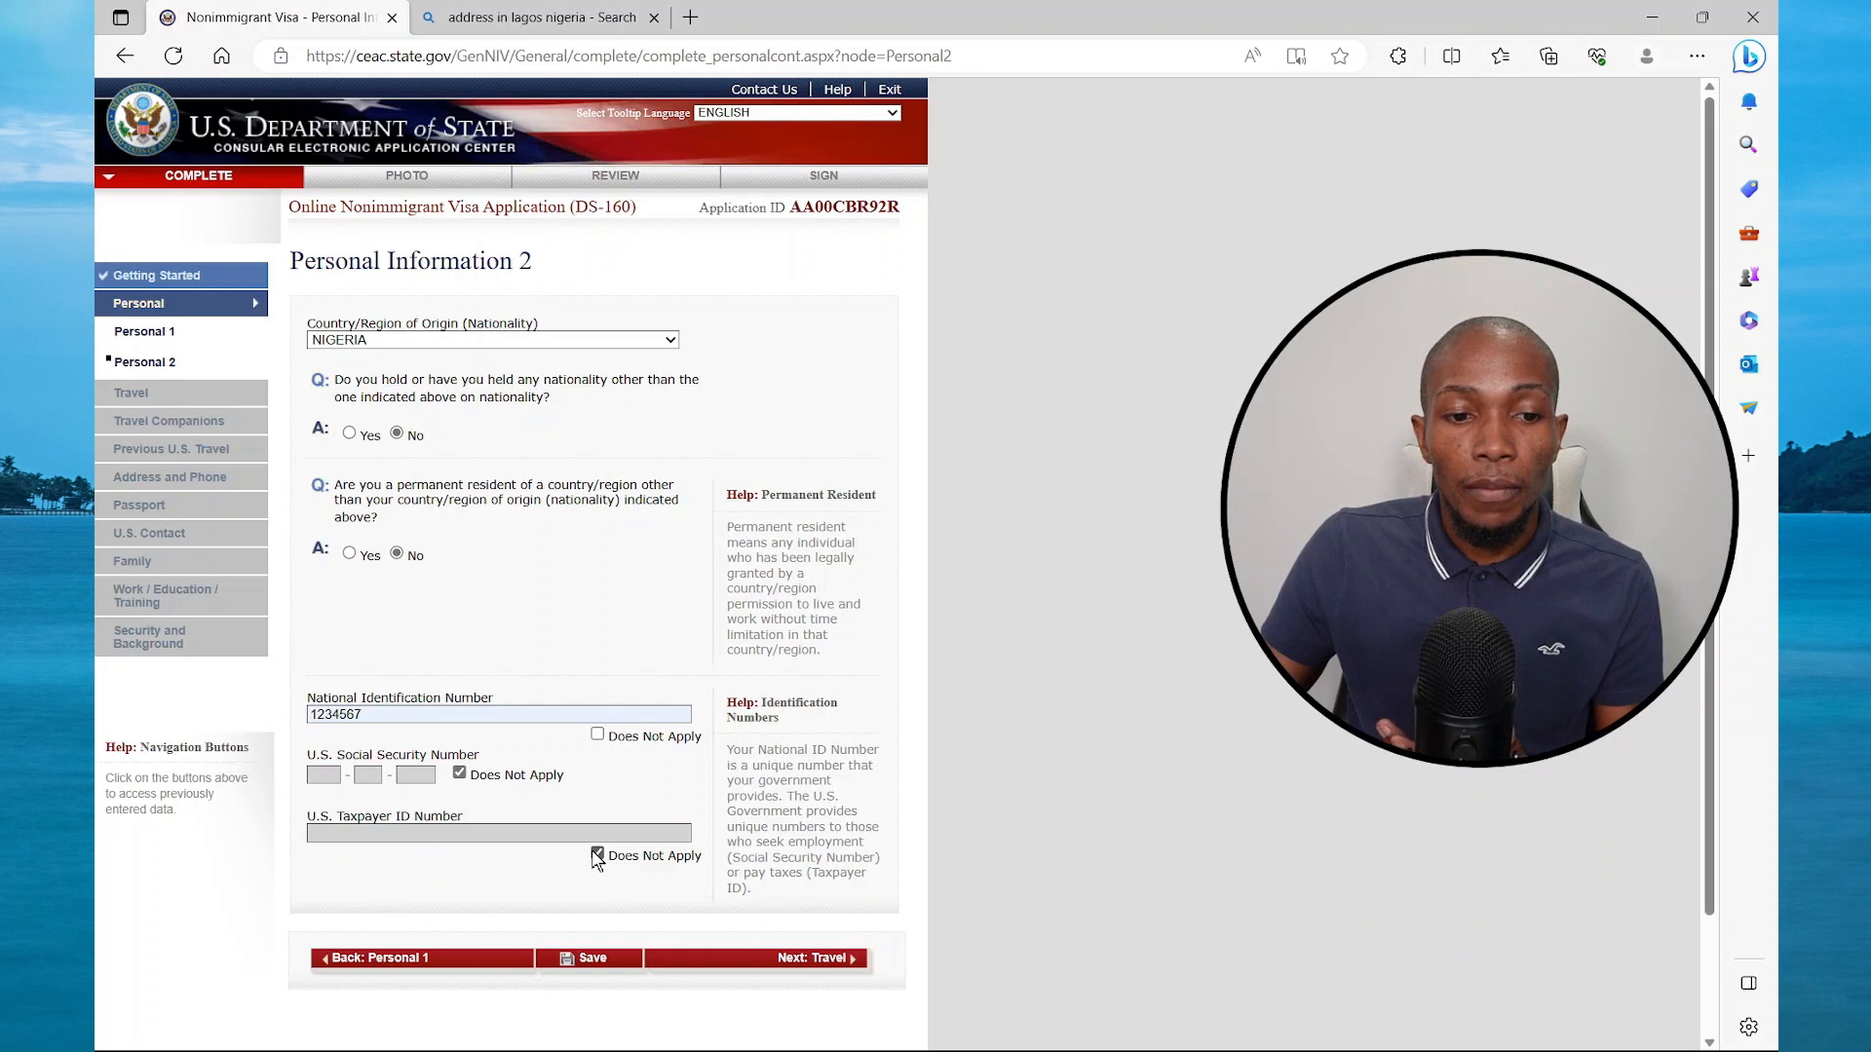
left_click(808, 958)
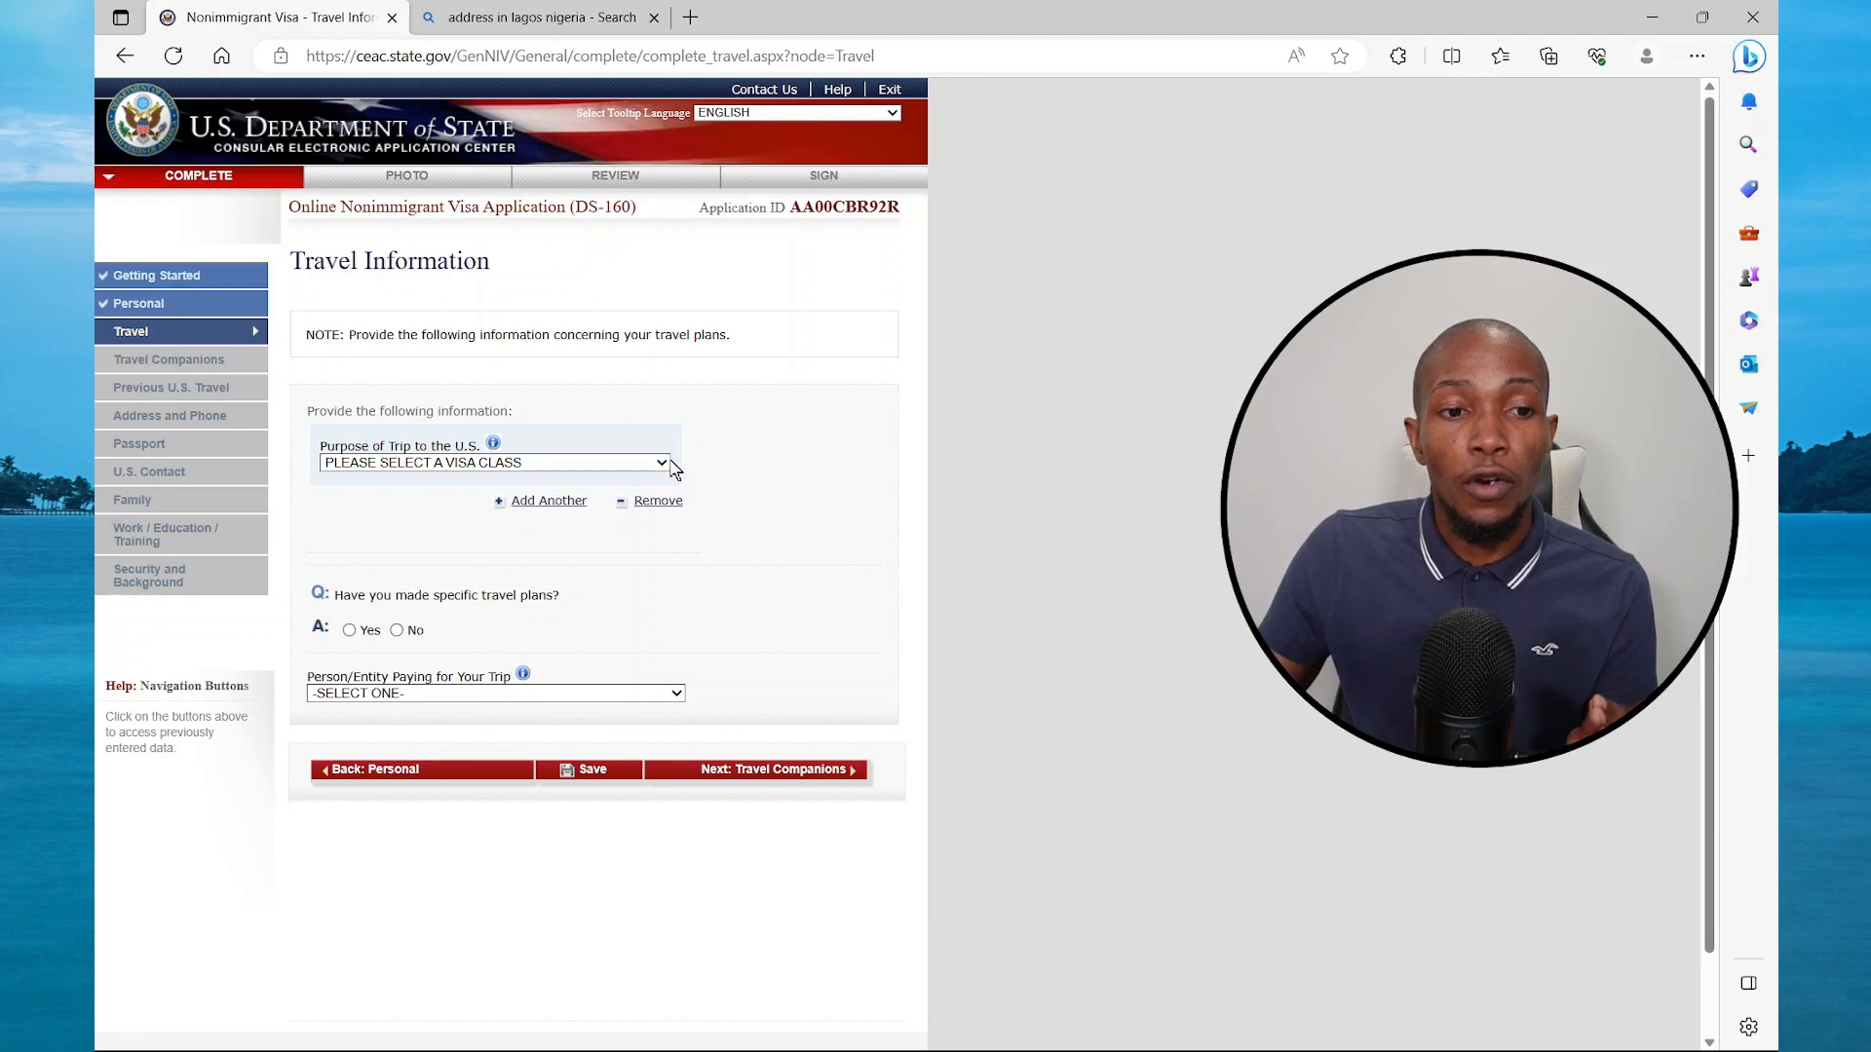
Set the trip purpose to TEMP. BUSINESS PLEASURE VISITOR (B), B1/B2, with no specific travel plans
left_click(662, 463)
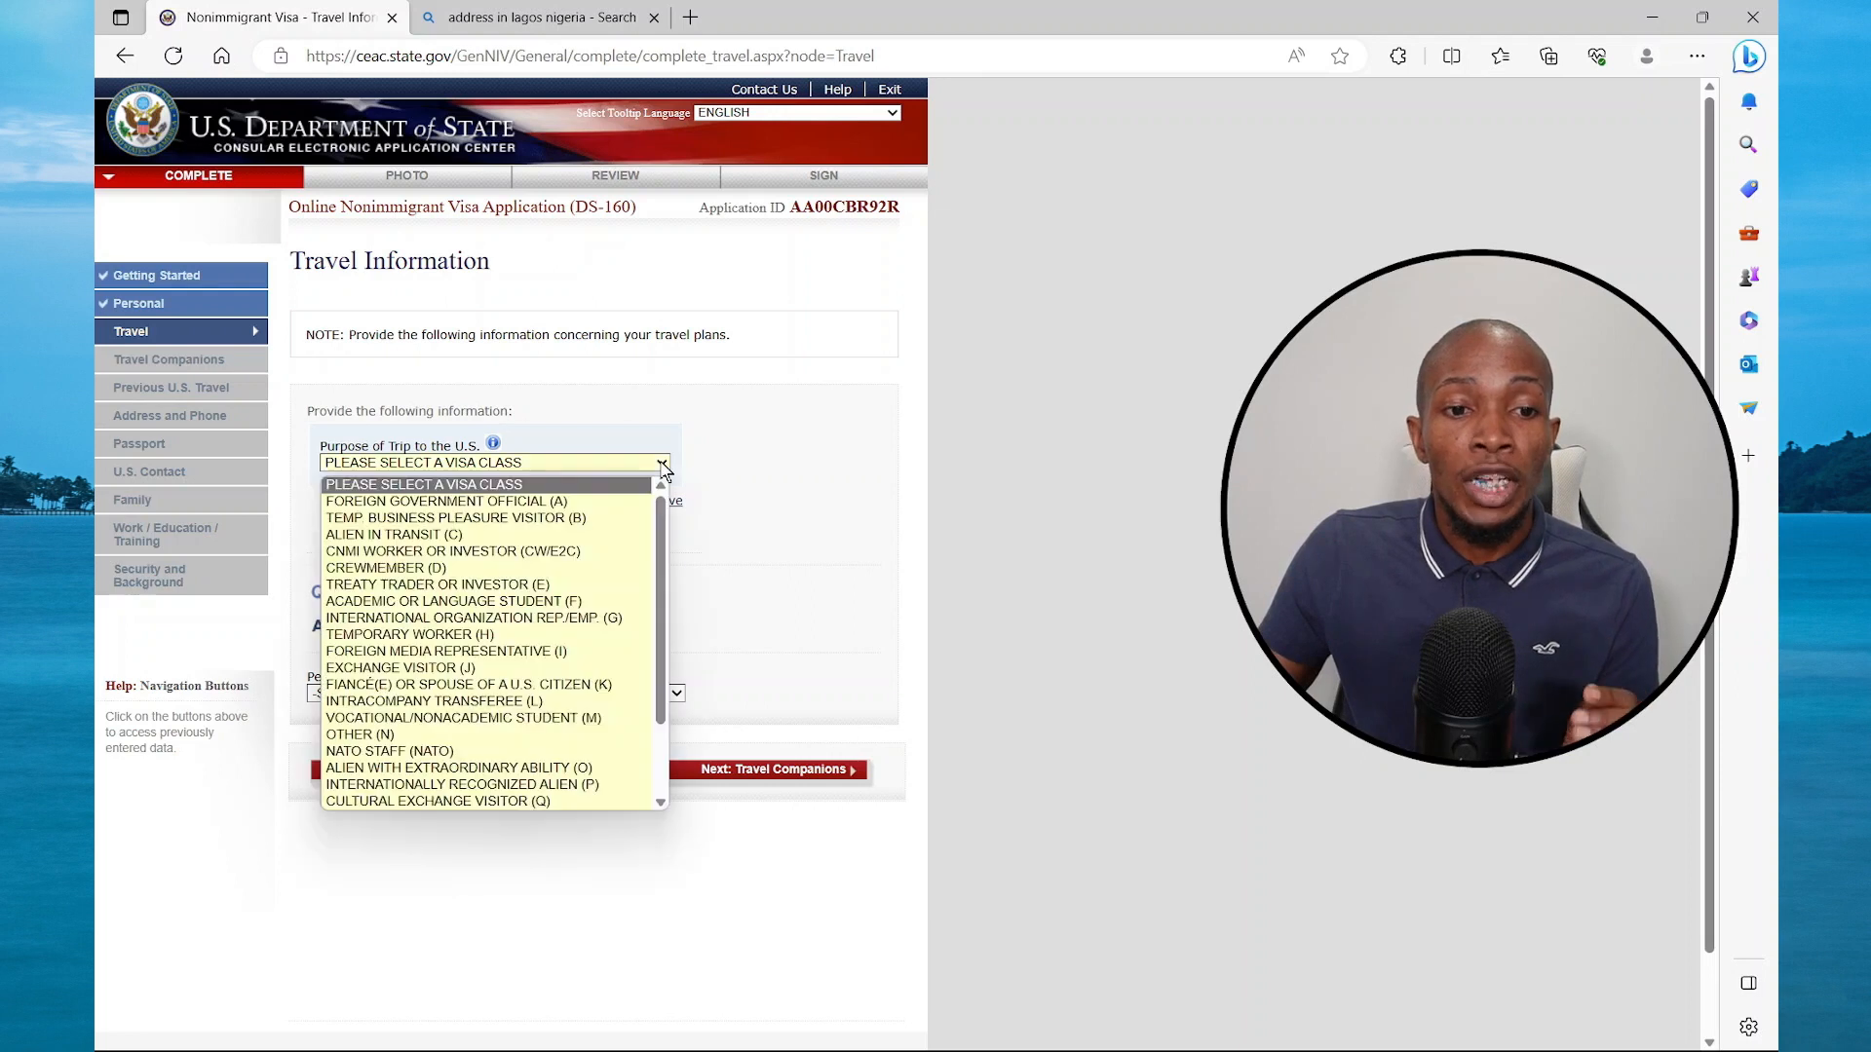
left_click(546, 522)
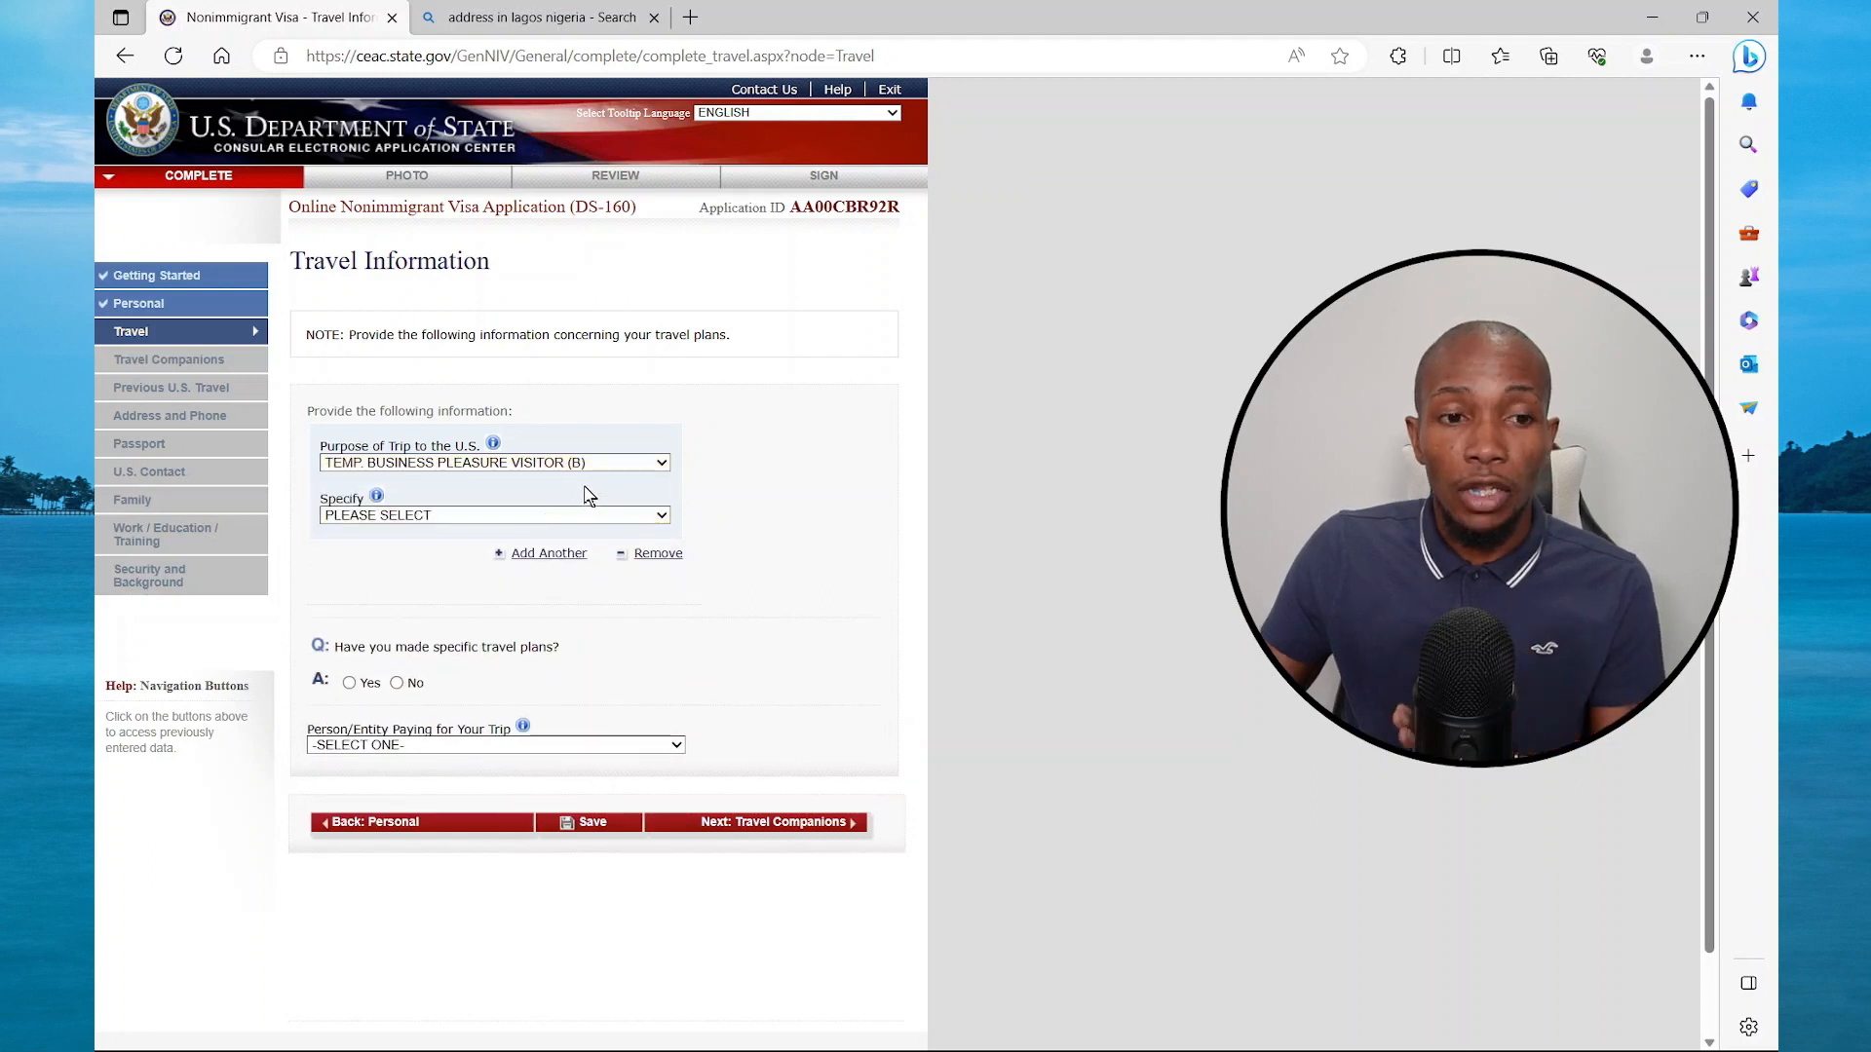
left_click(662, 517)
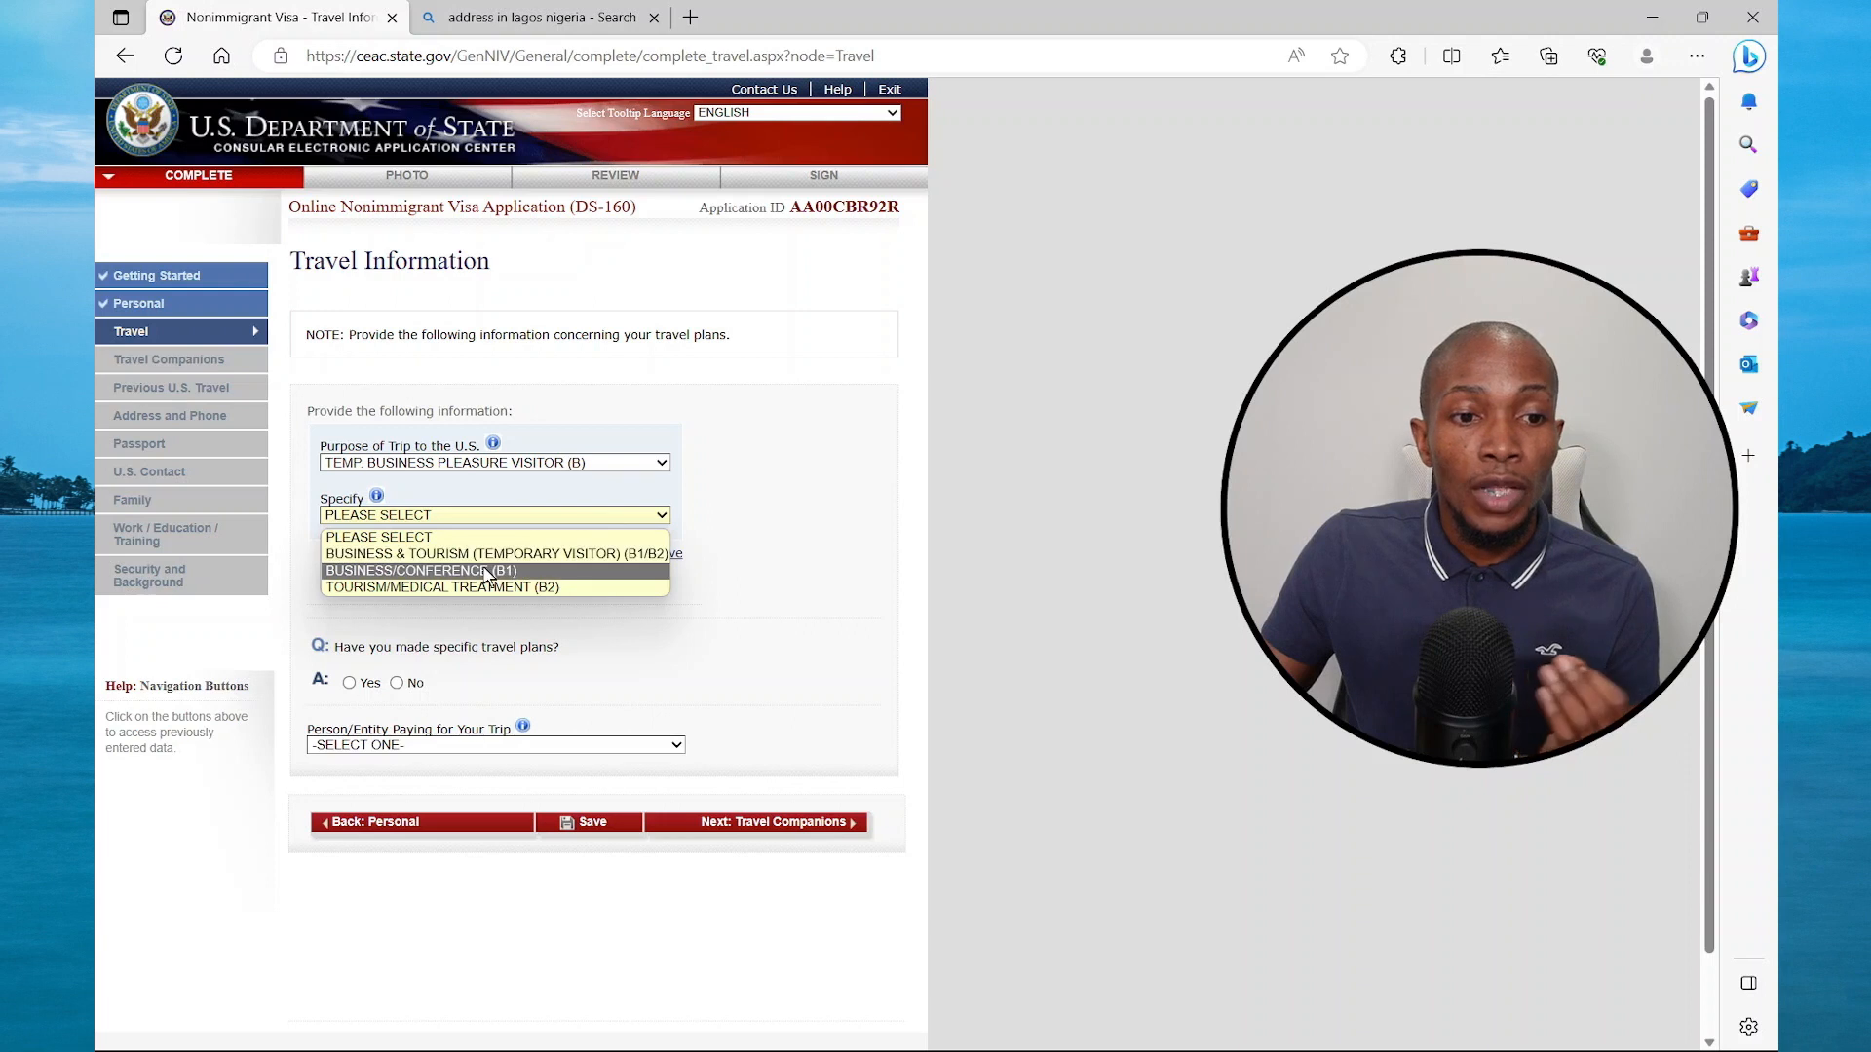
left_click(426, 554)
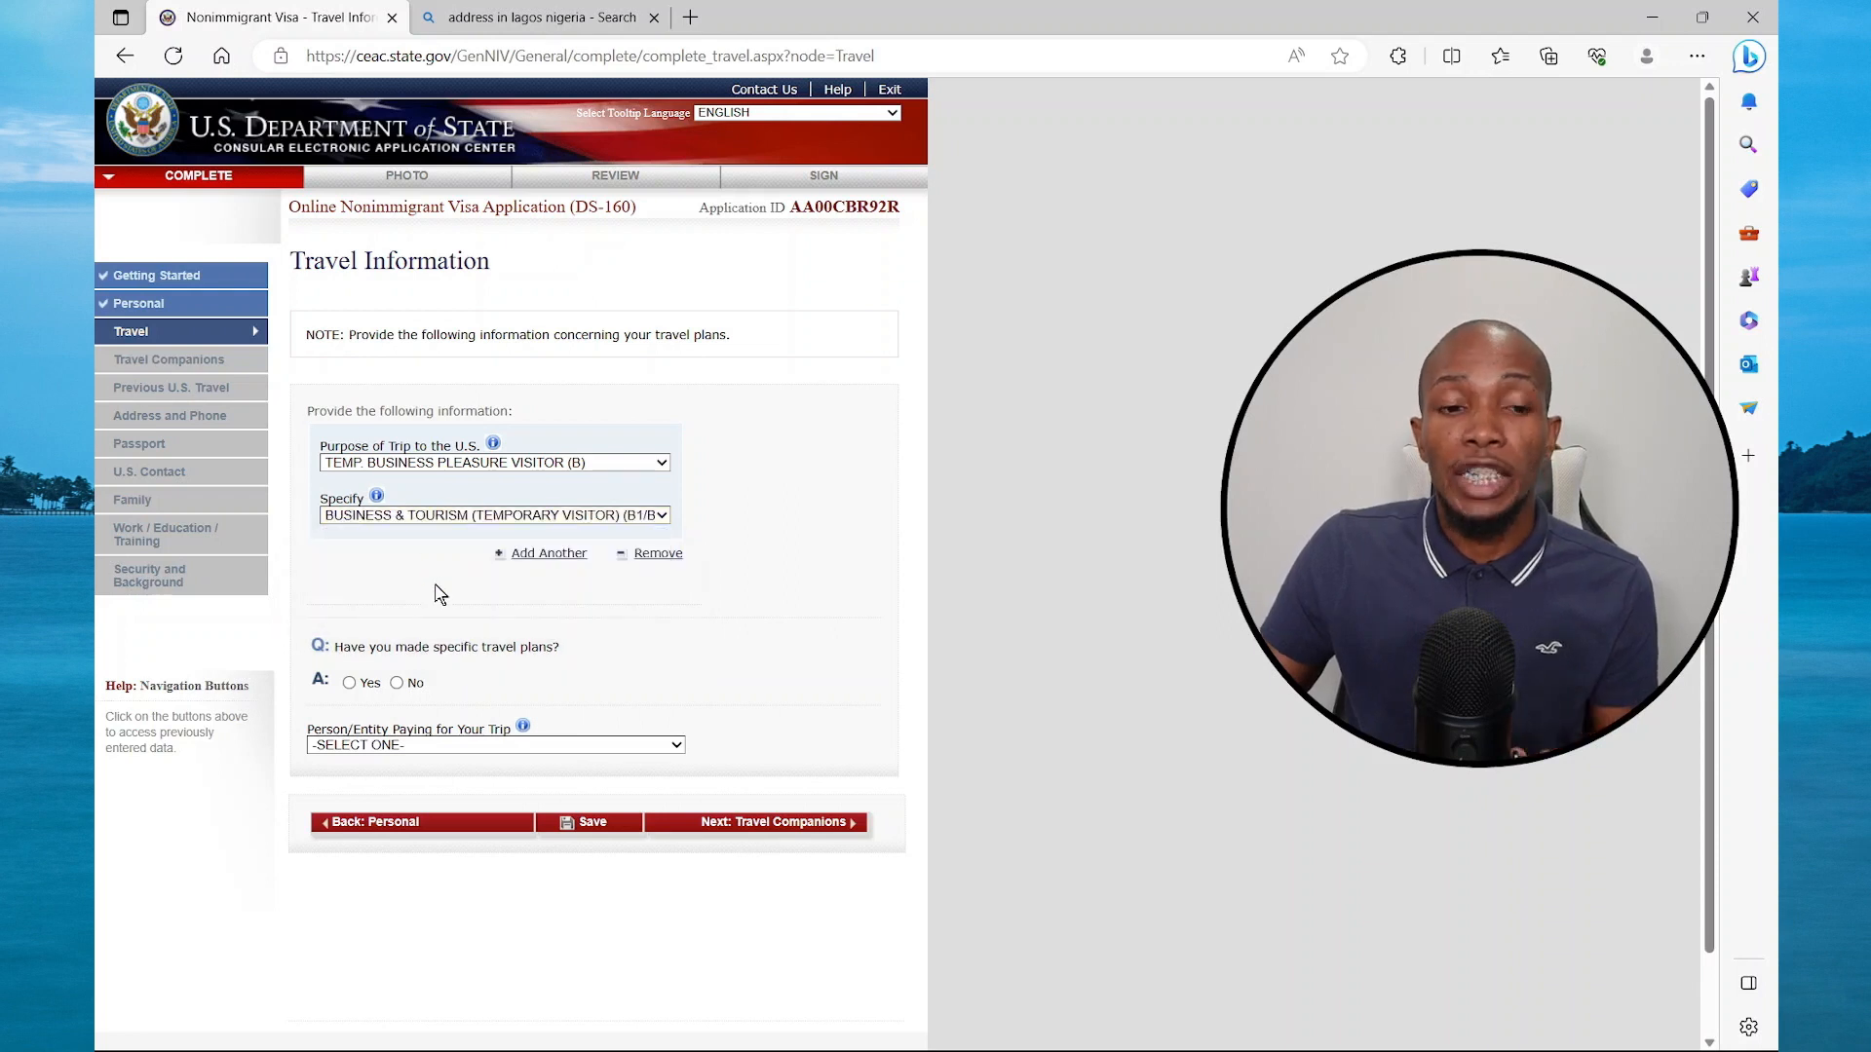
scroll(440, 594, "down", 1)
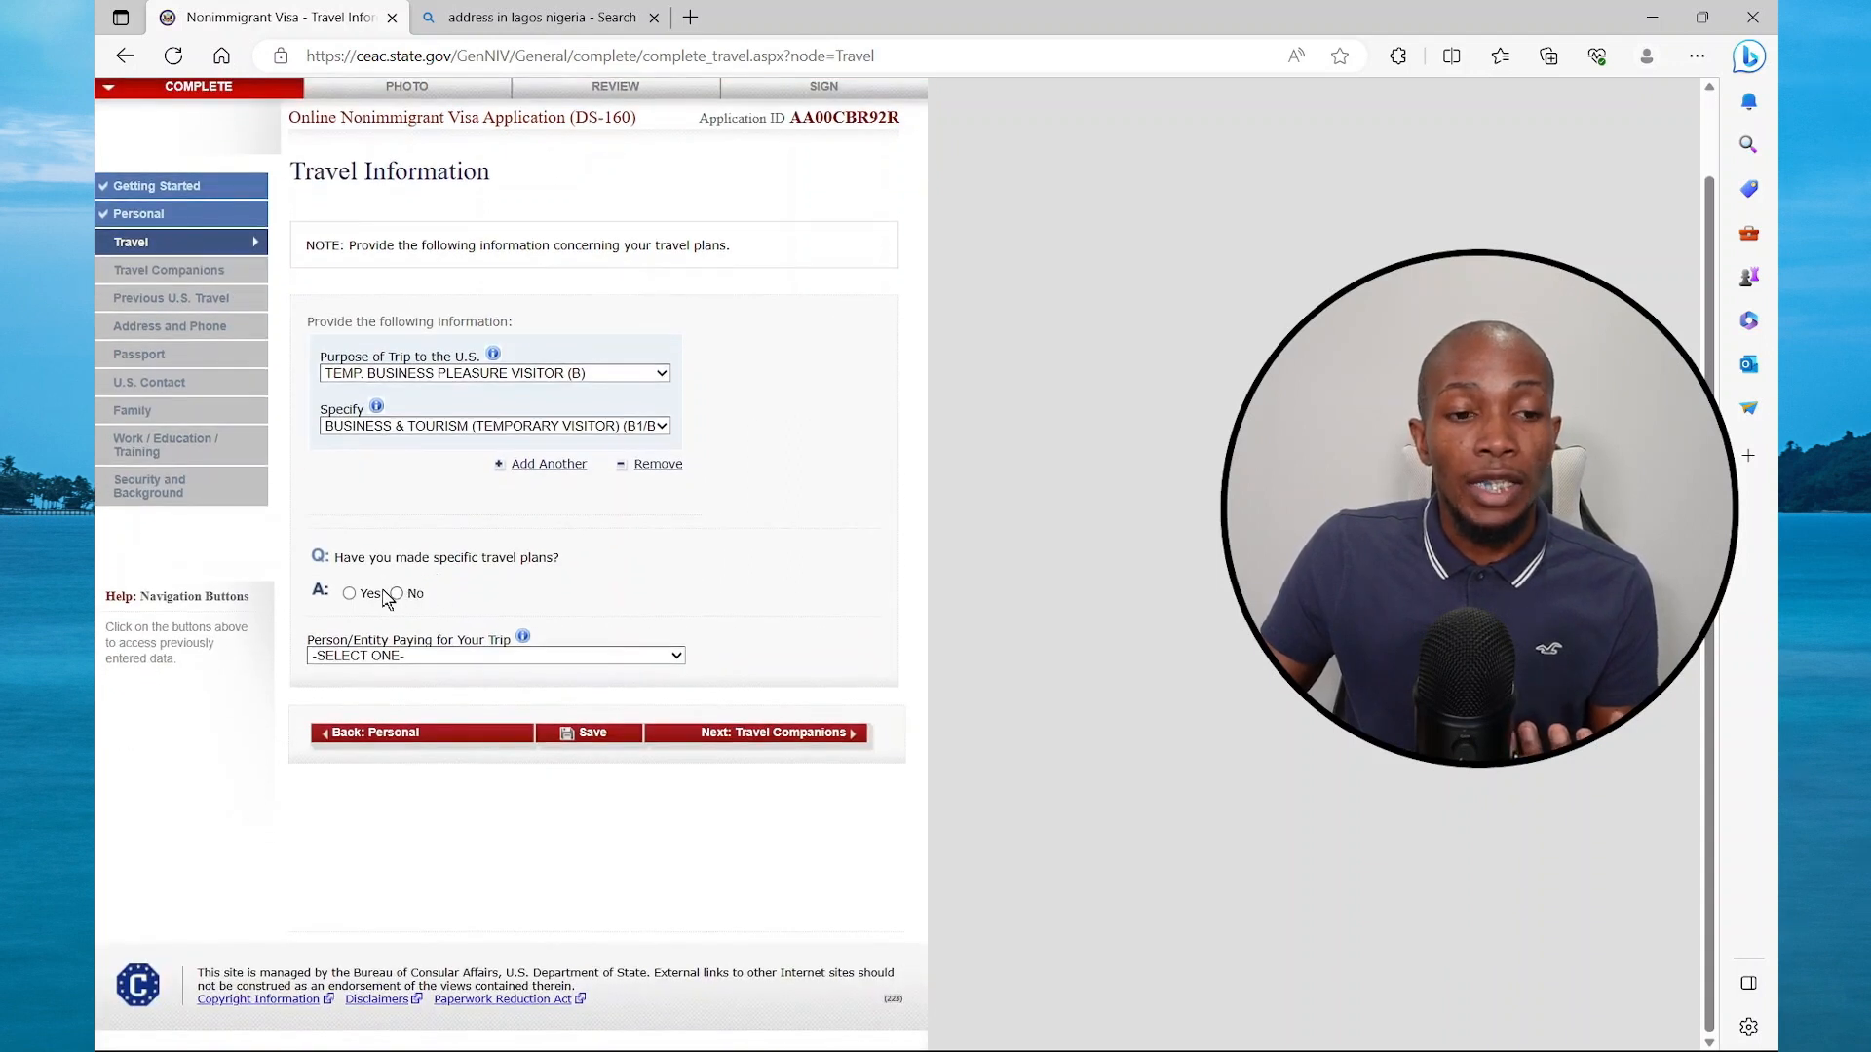
left_click(350, 594)
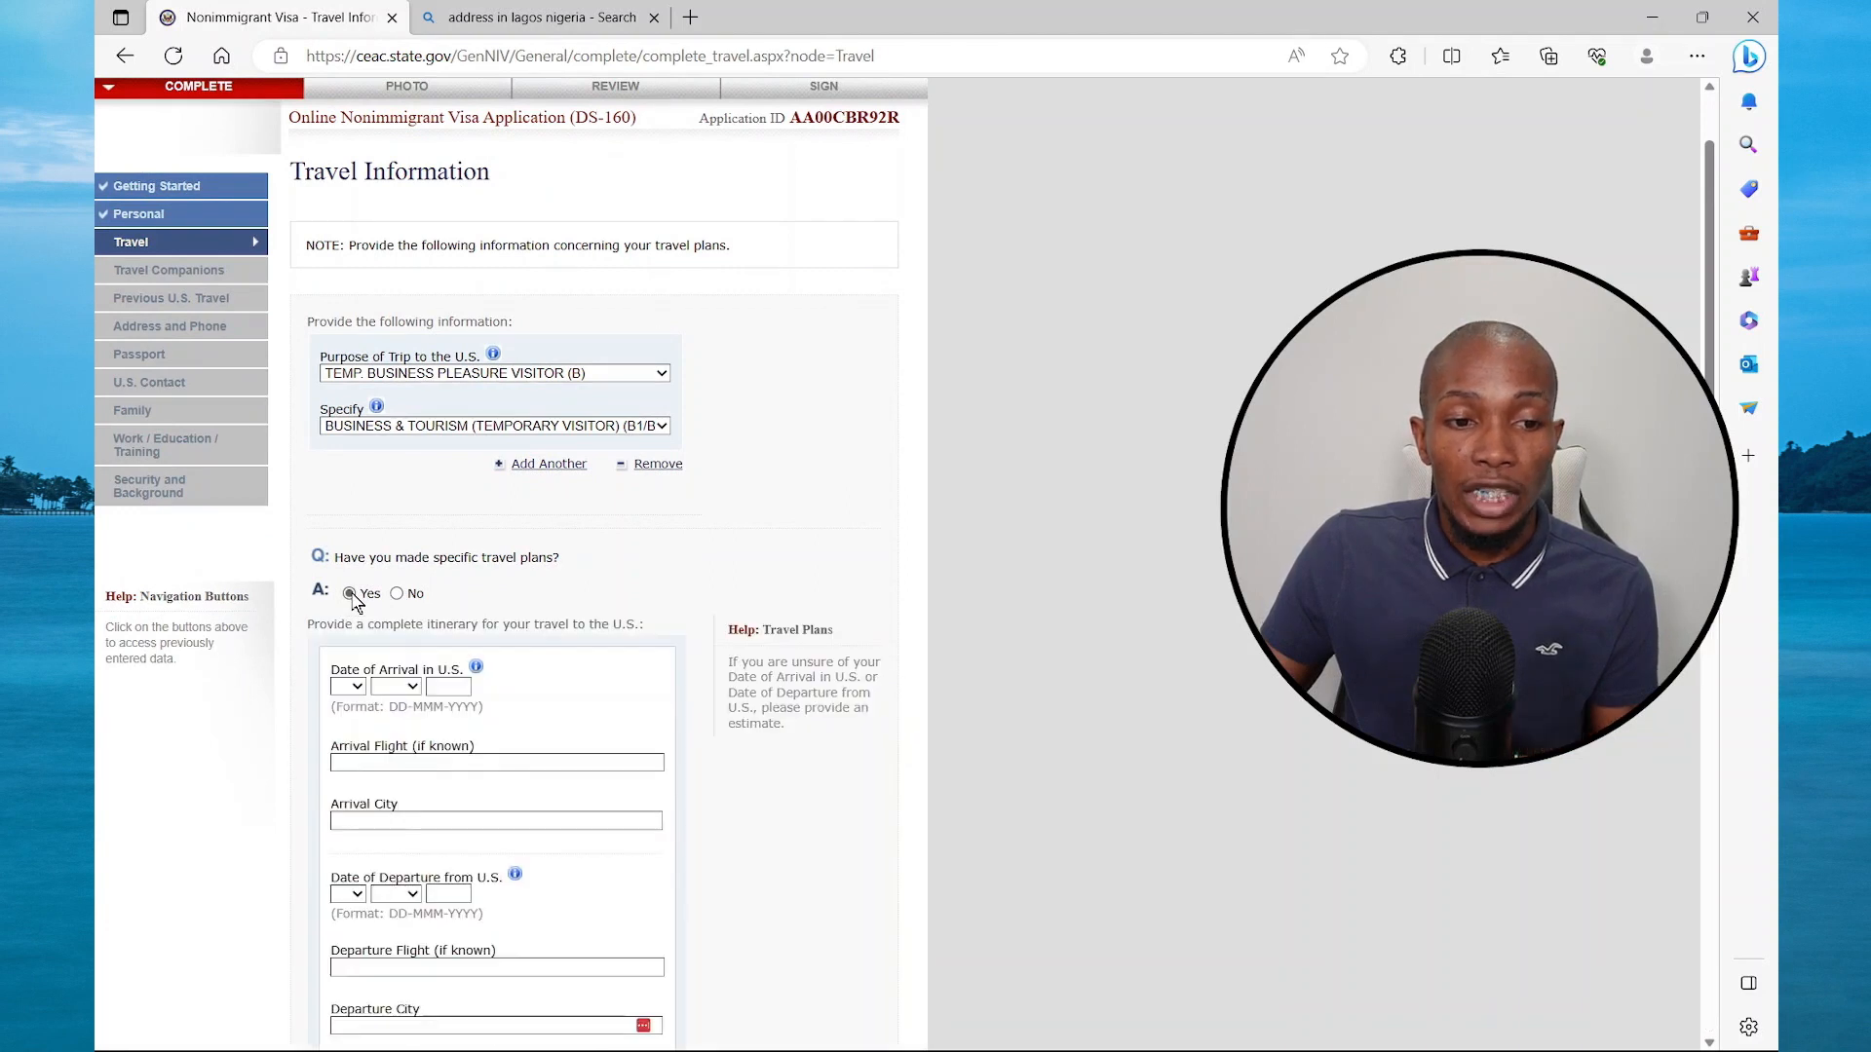
left_click(397, 595)
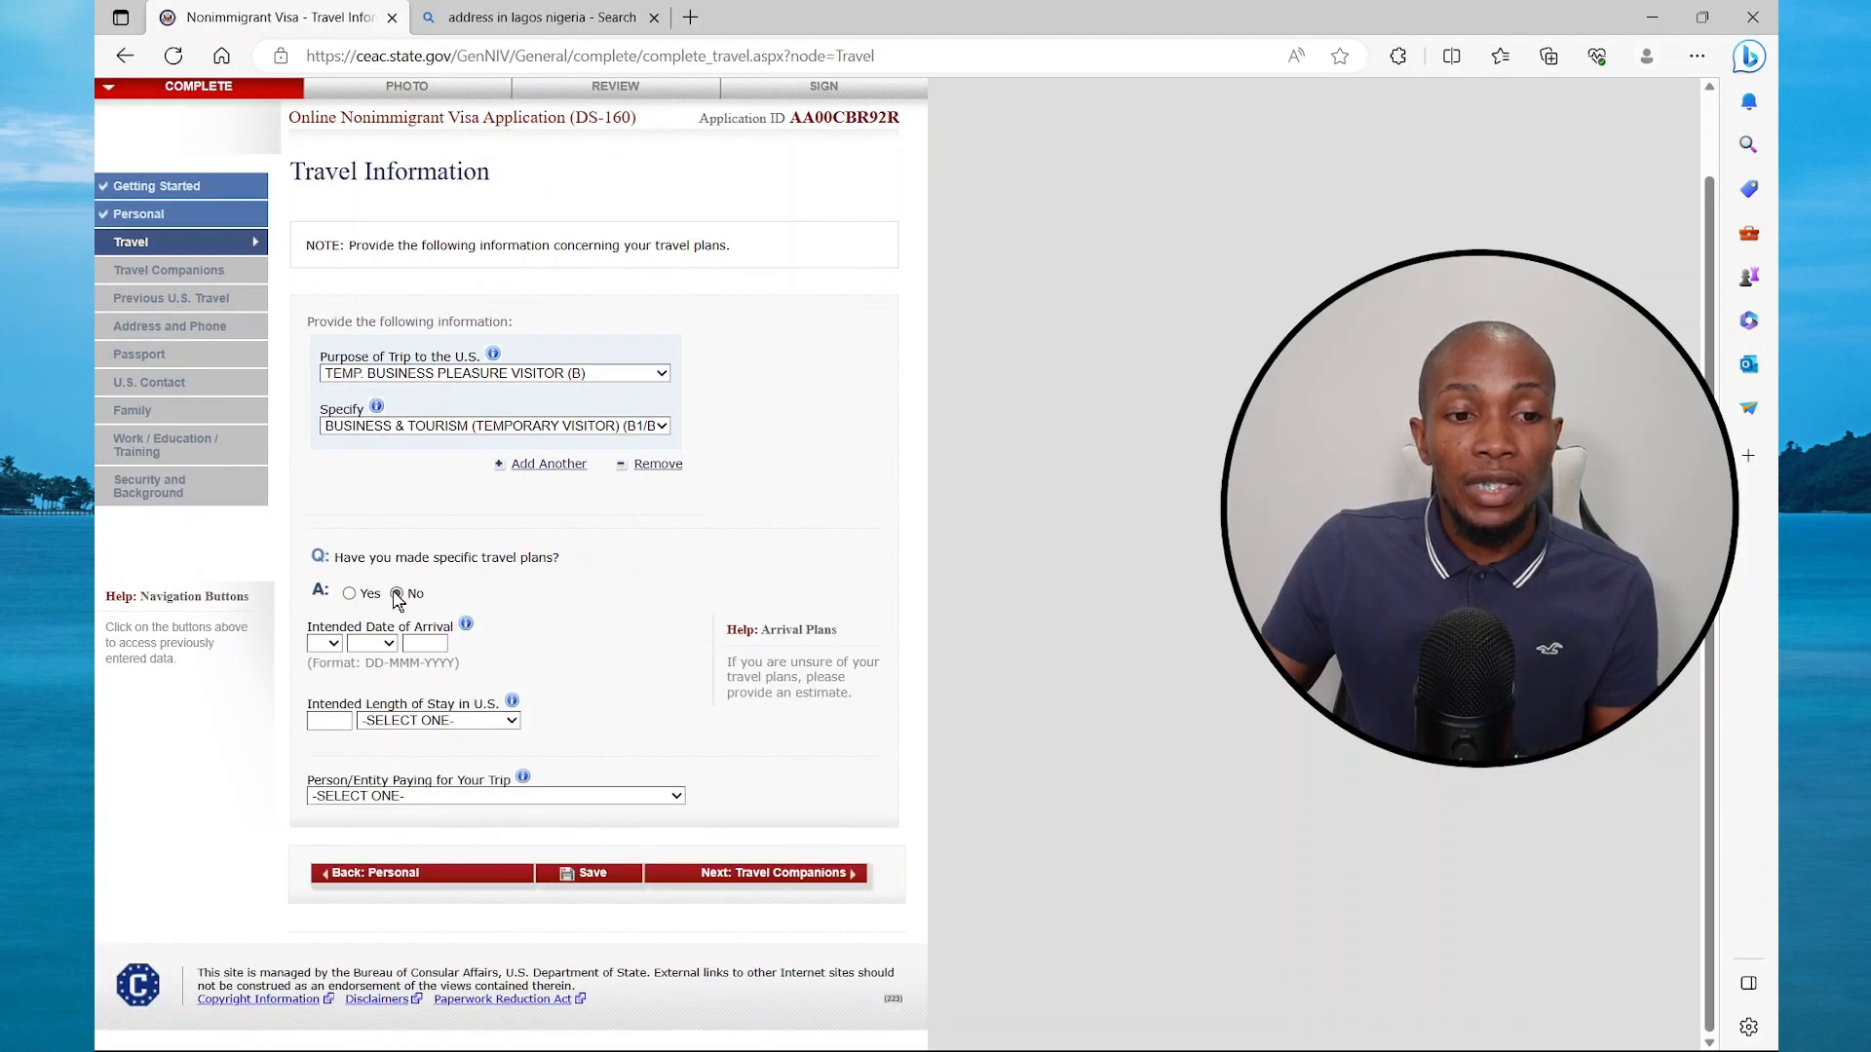
Set arrival date to 01 JAN 2024 and length of stay to 4 WEEK(S)
left_click(333, 644)
left_click(332, 664)
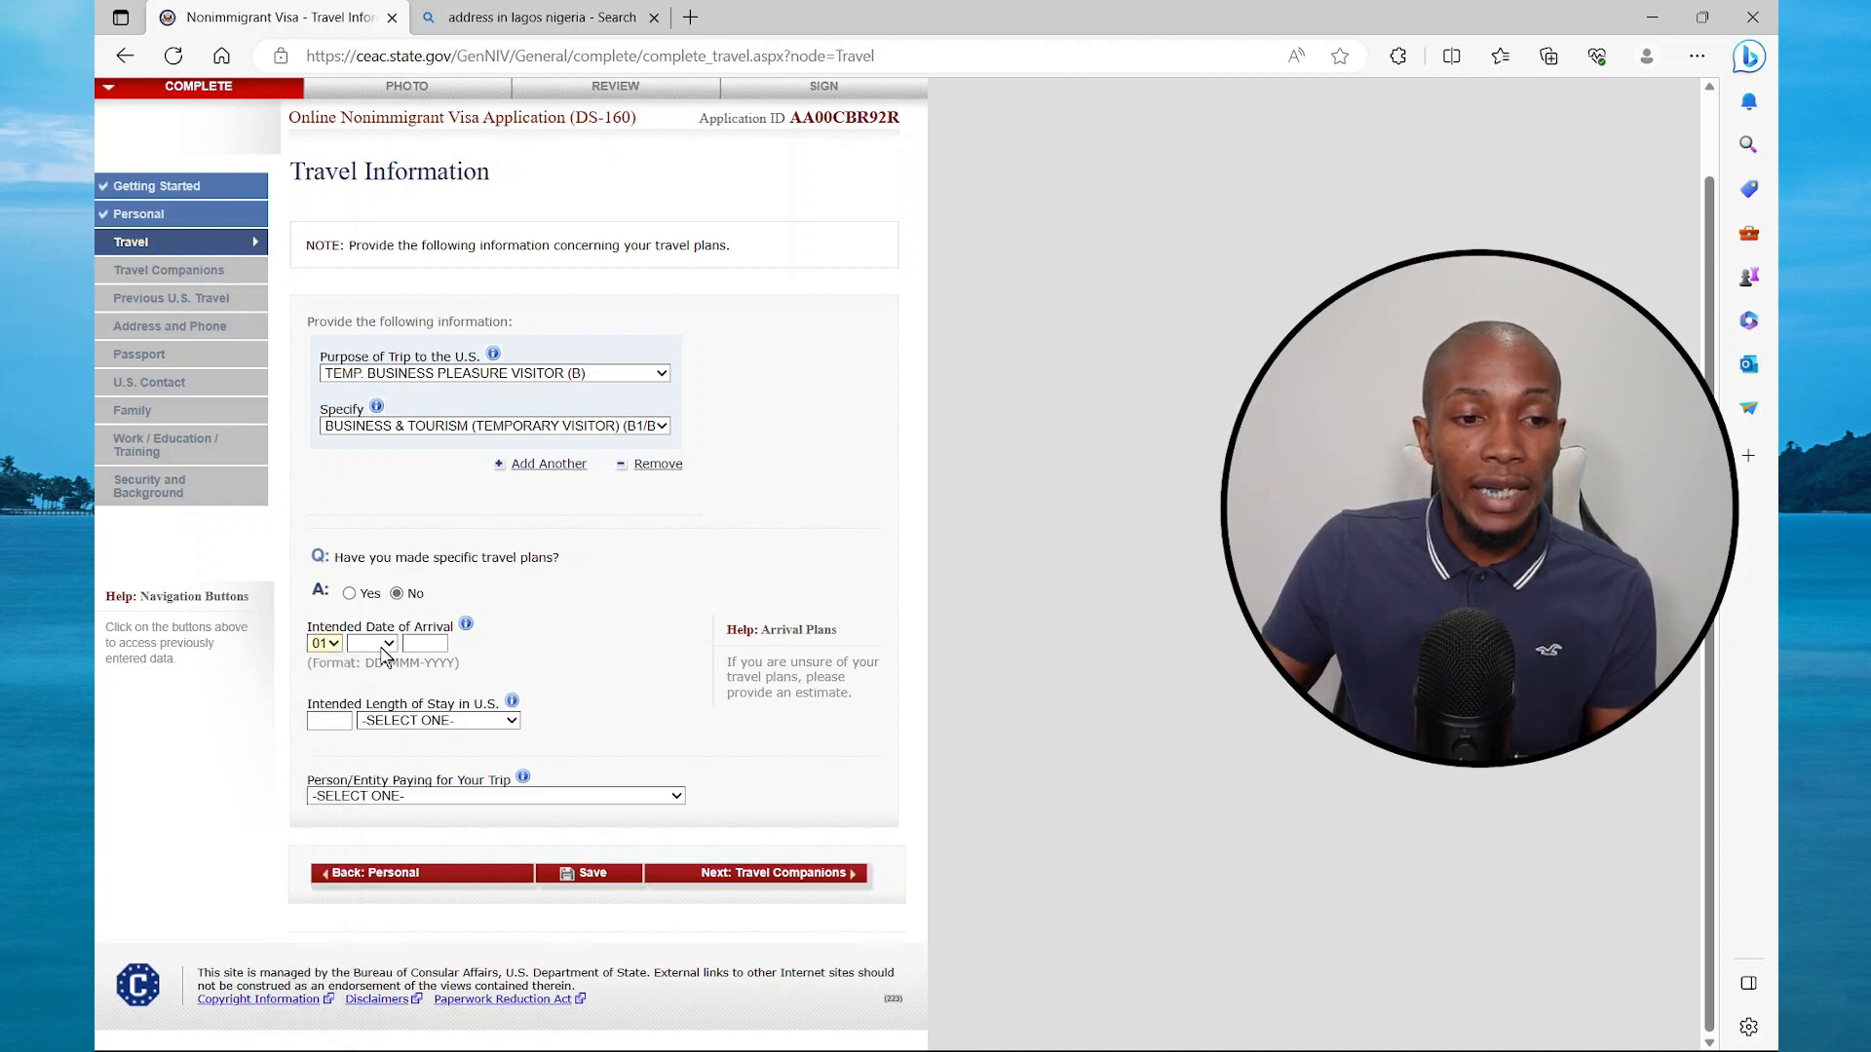
left_click(389, 645)
left_click(376, 685)
left_click(425, 645)
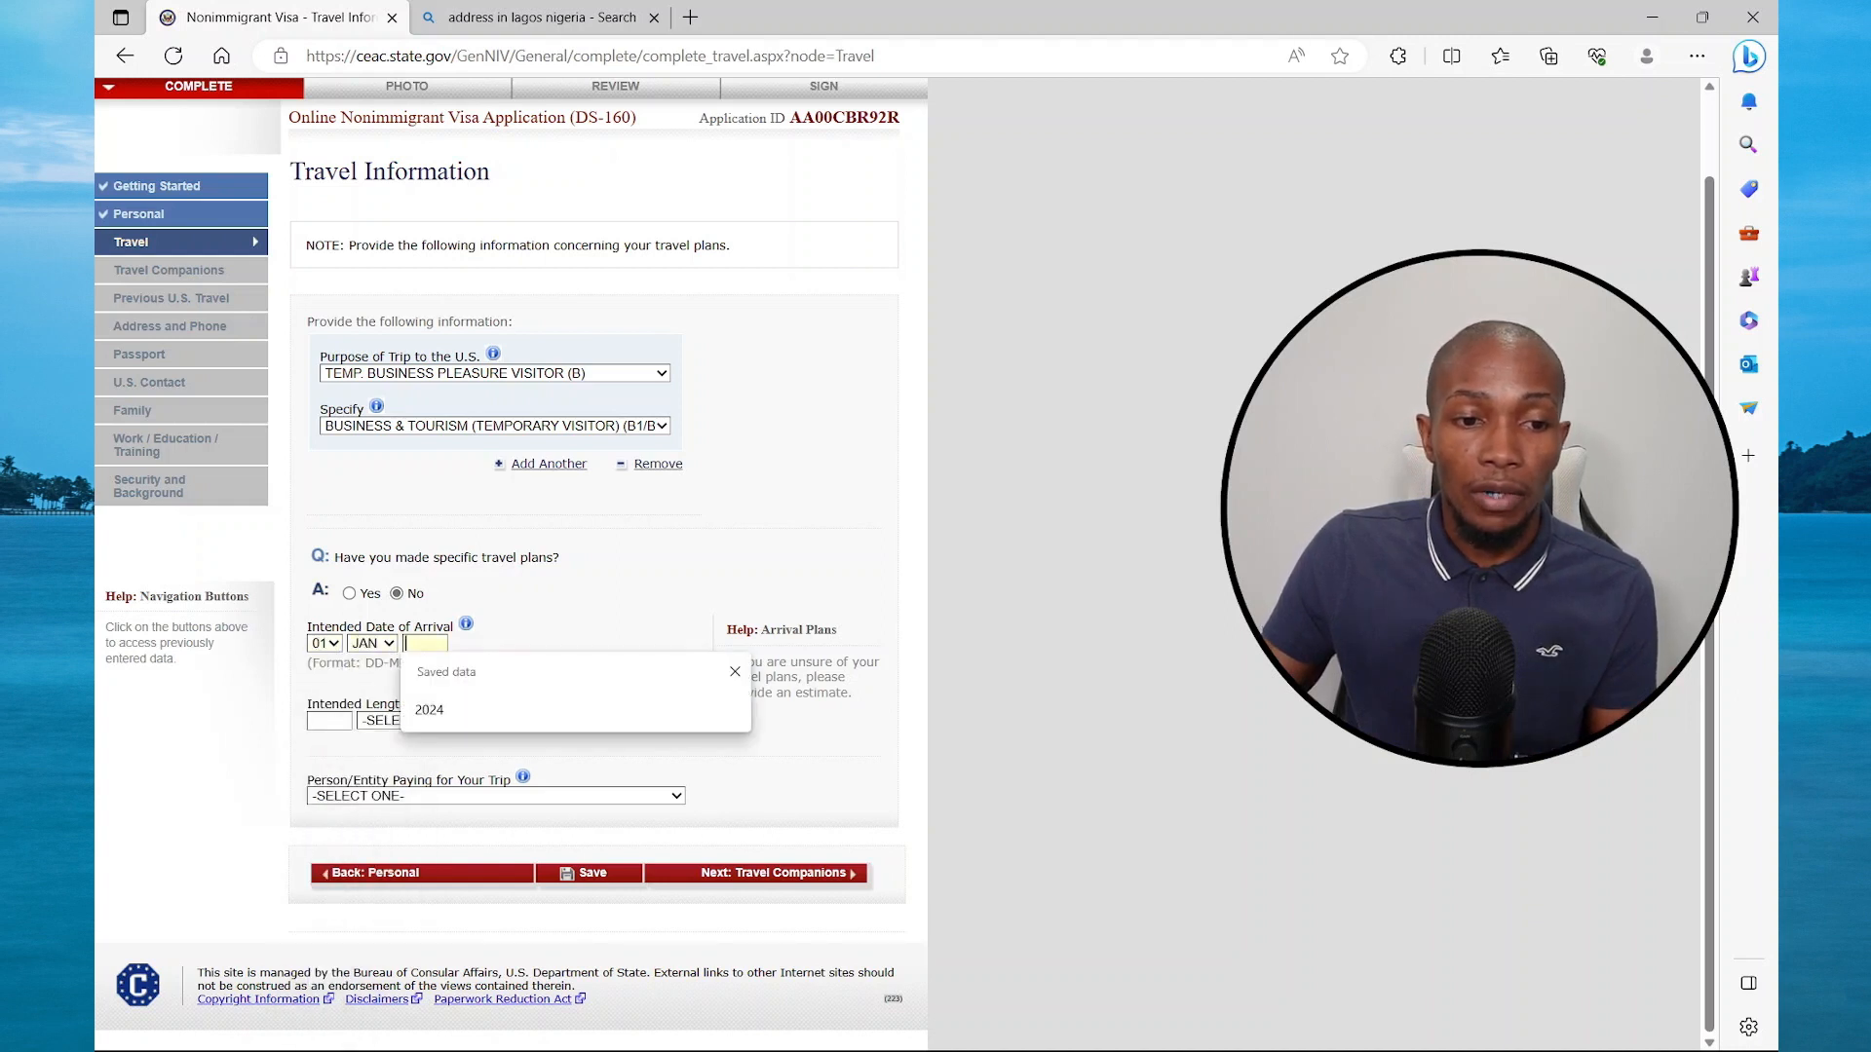
left_click(434, 707)
left_click(332, 721)
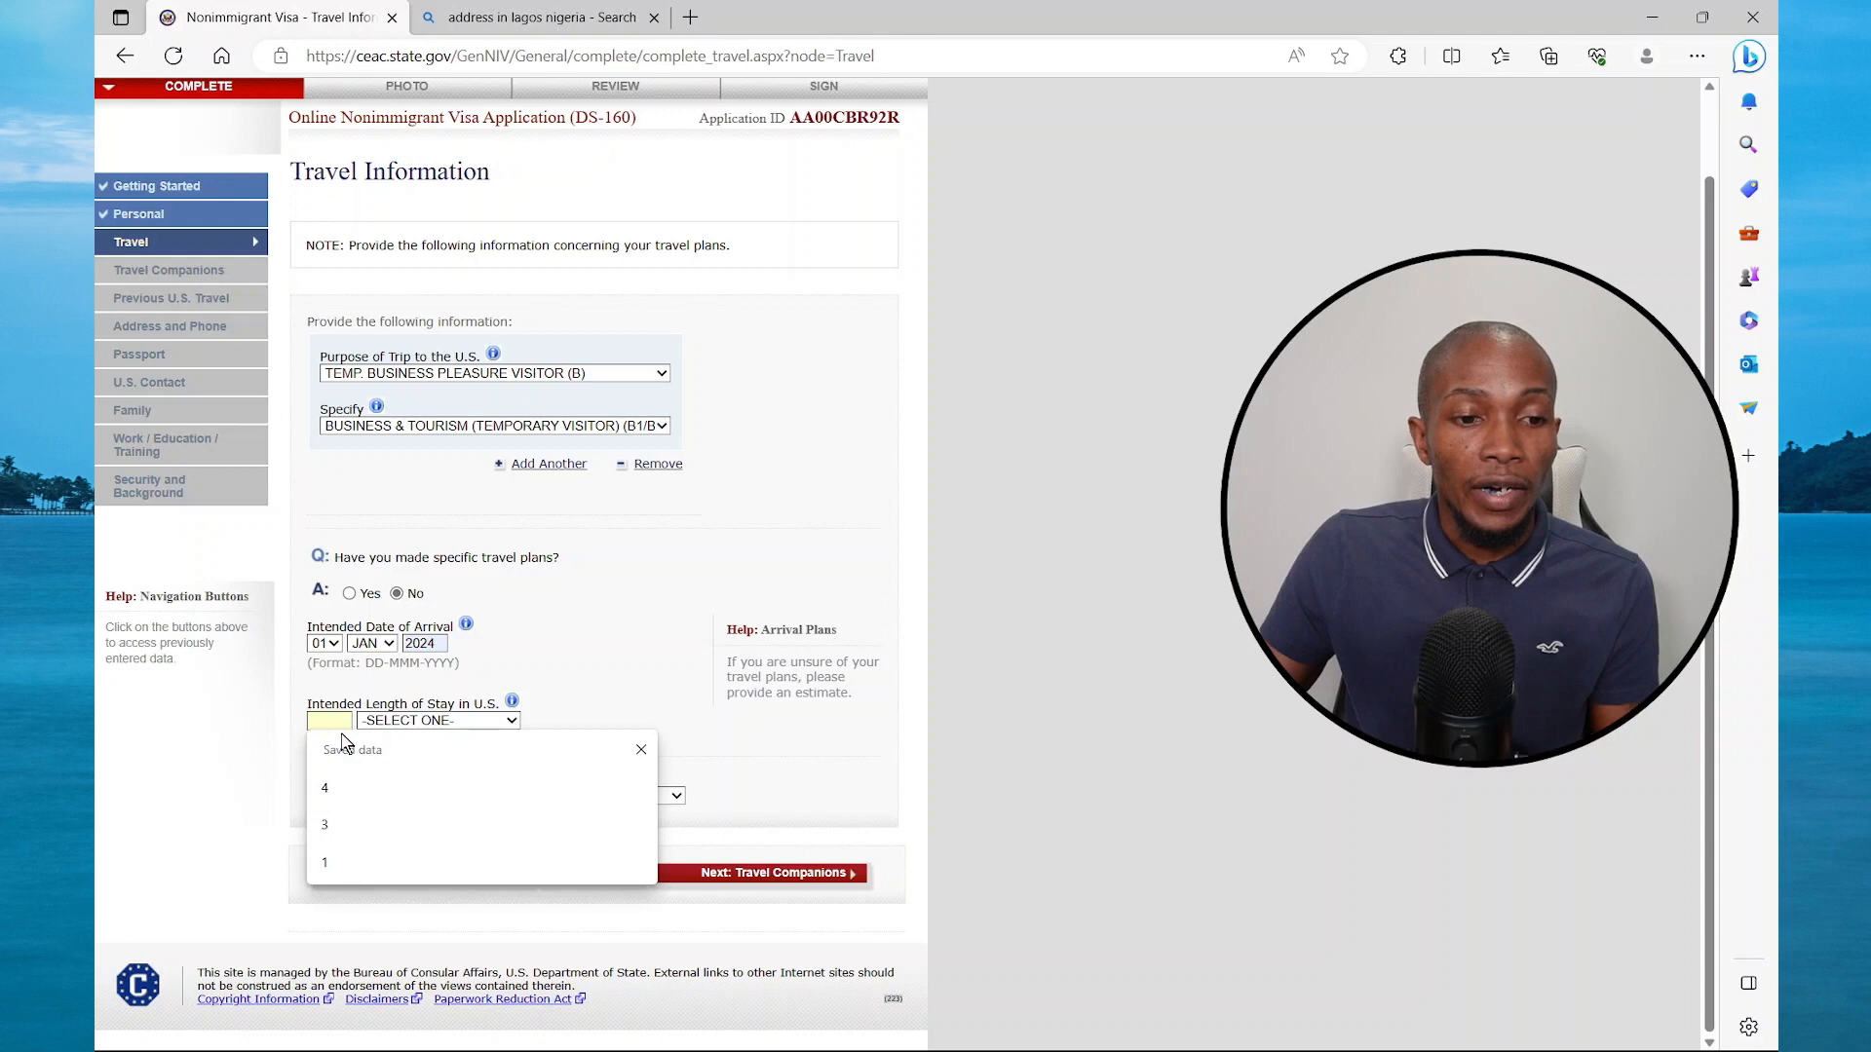
left_click(330, 789)
left_click(458, 721)
left_click(419, 792)
Autofill the U.S. stay address and set the trip payer to SELF
scroll(421, 567, "down", 3)
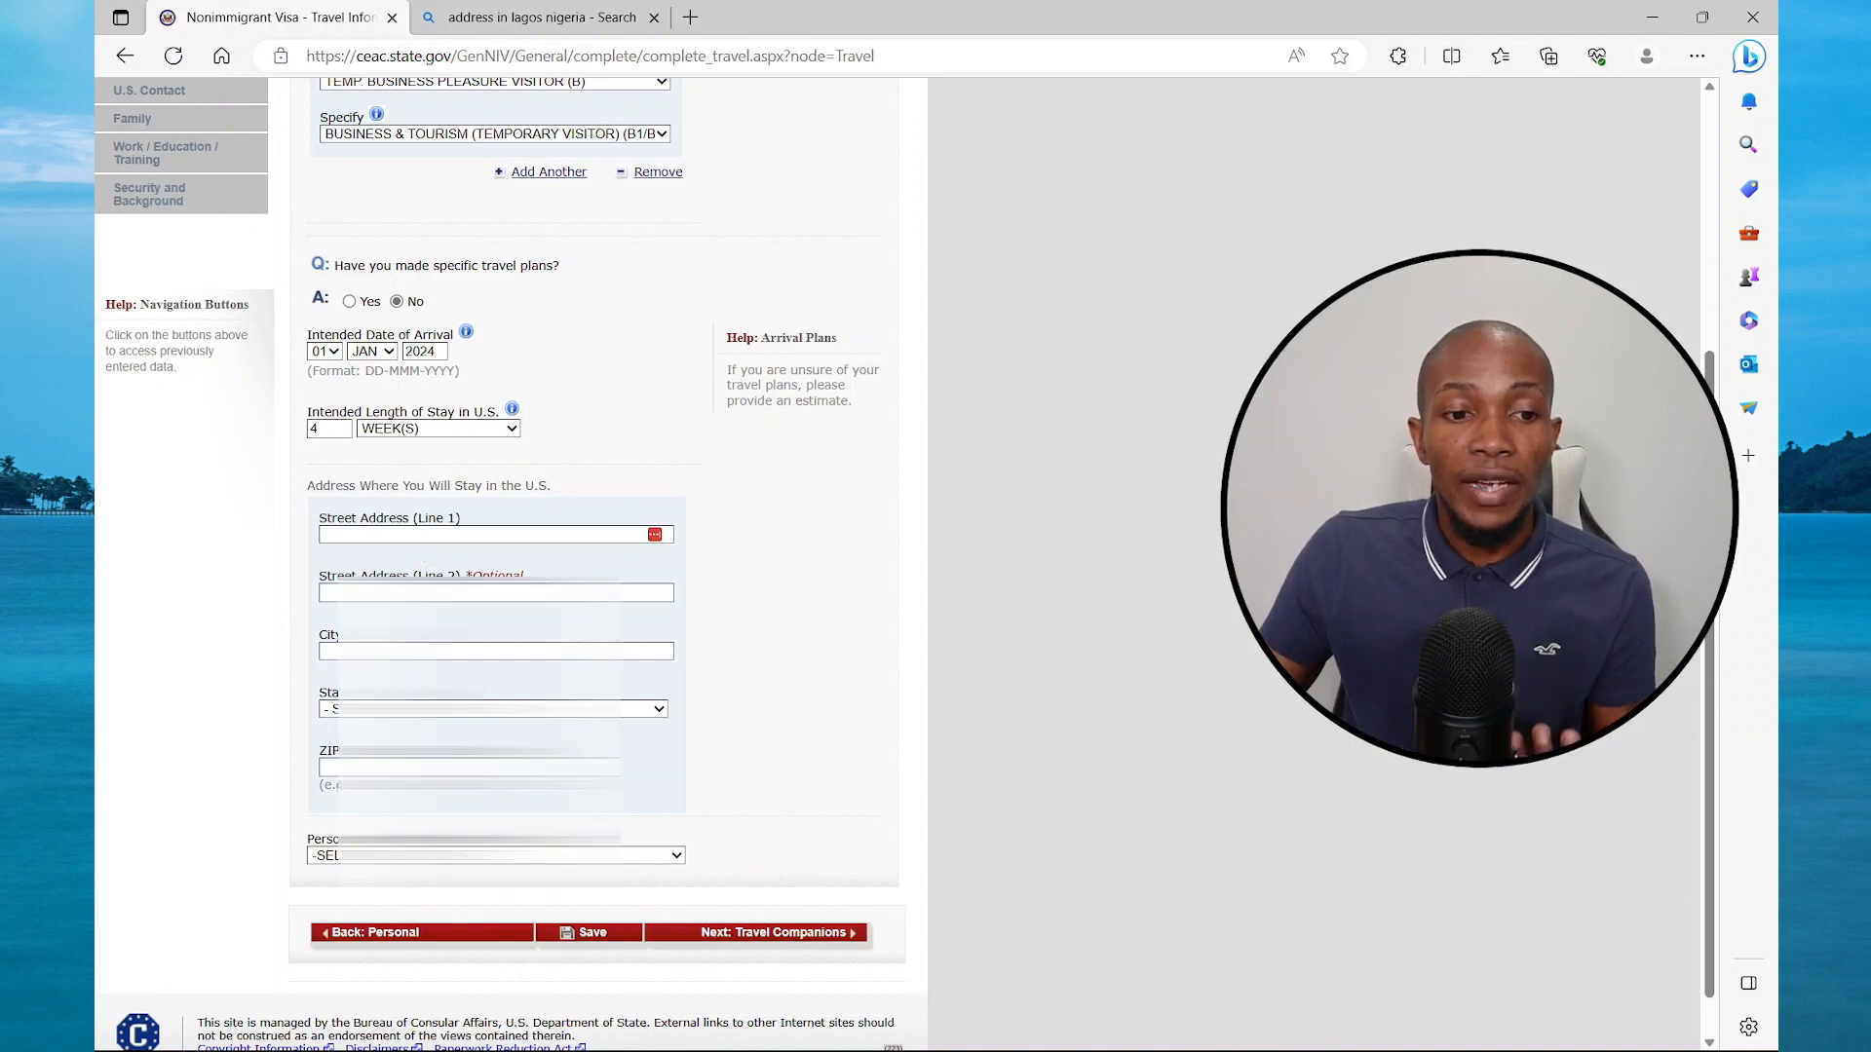
left_click(425, 535)
left_click(634, 851)
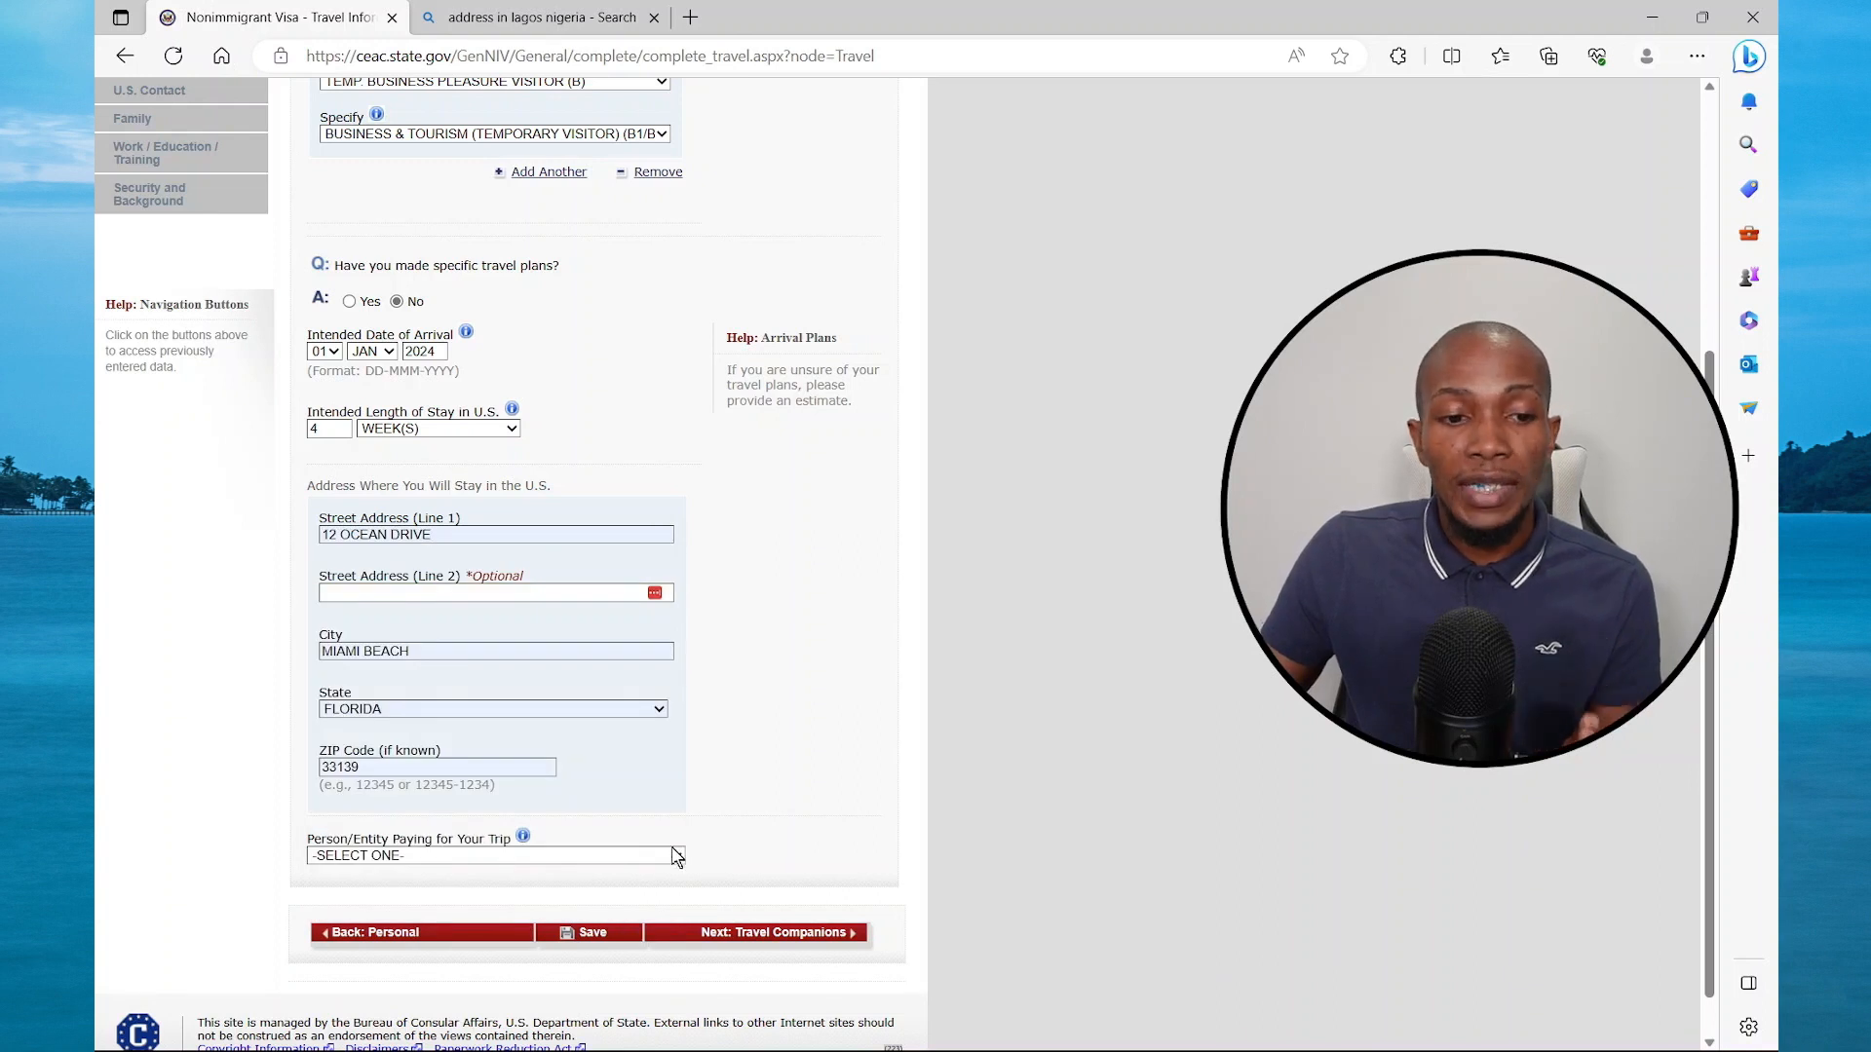
left_click(672, 858)
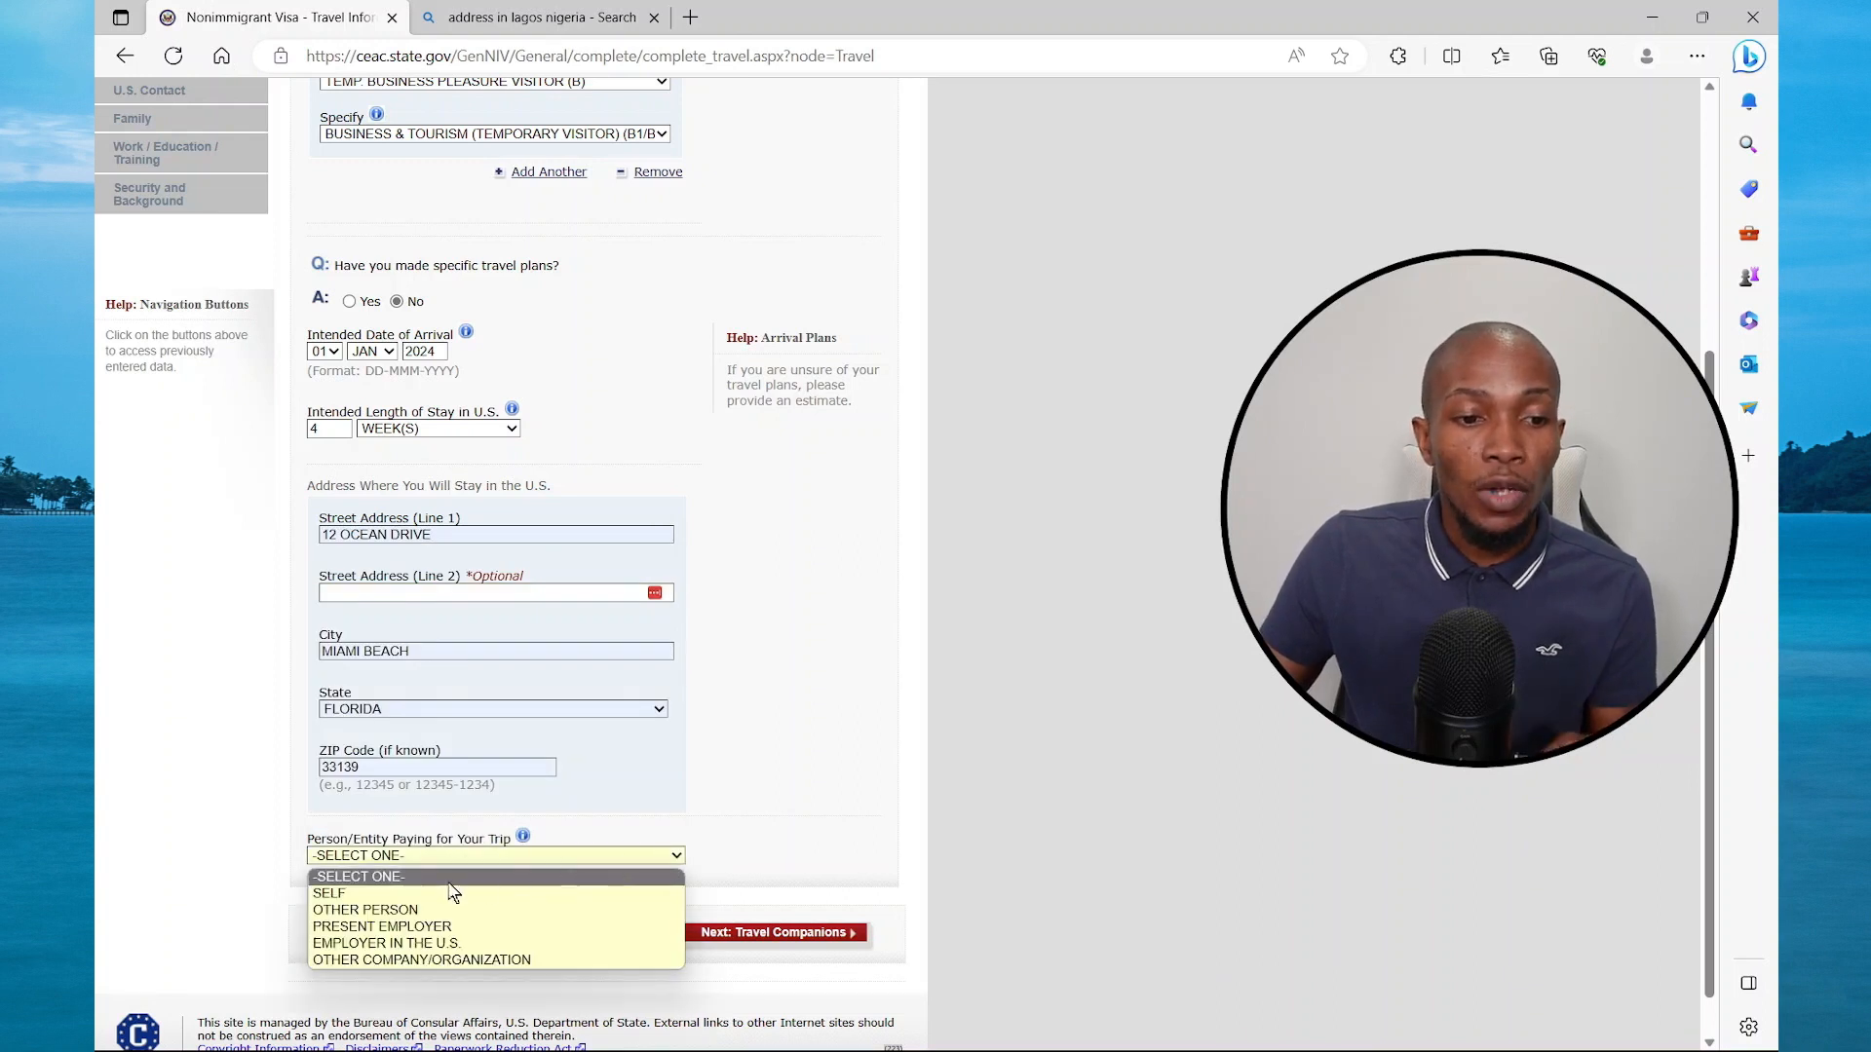
left_click(395, 893)
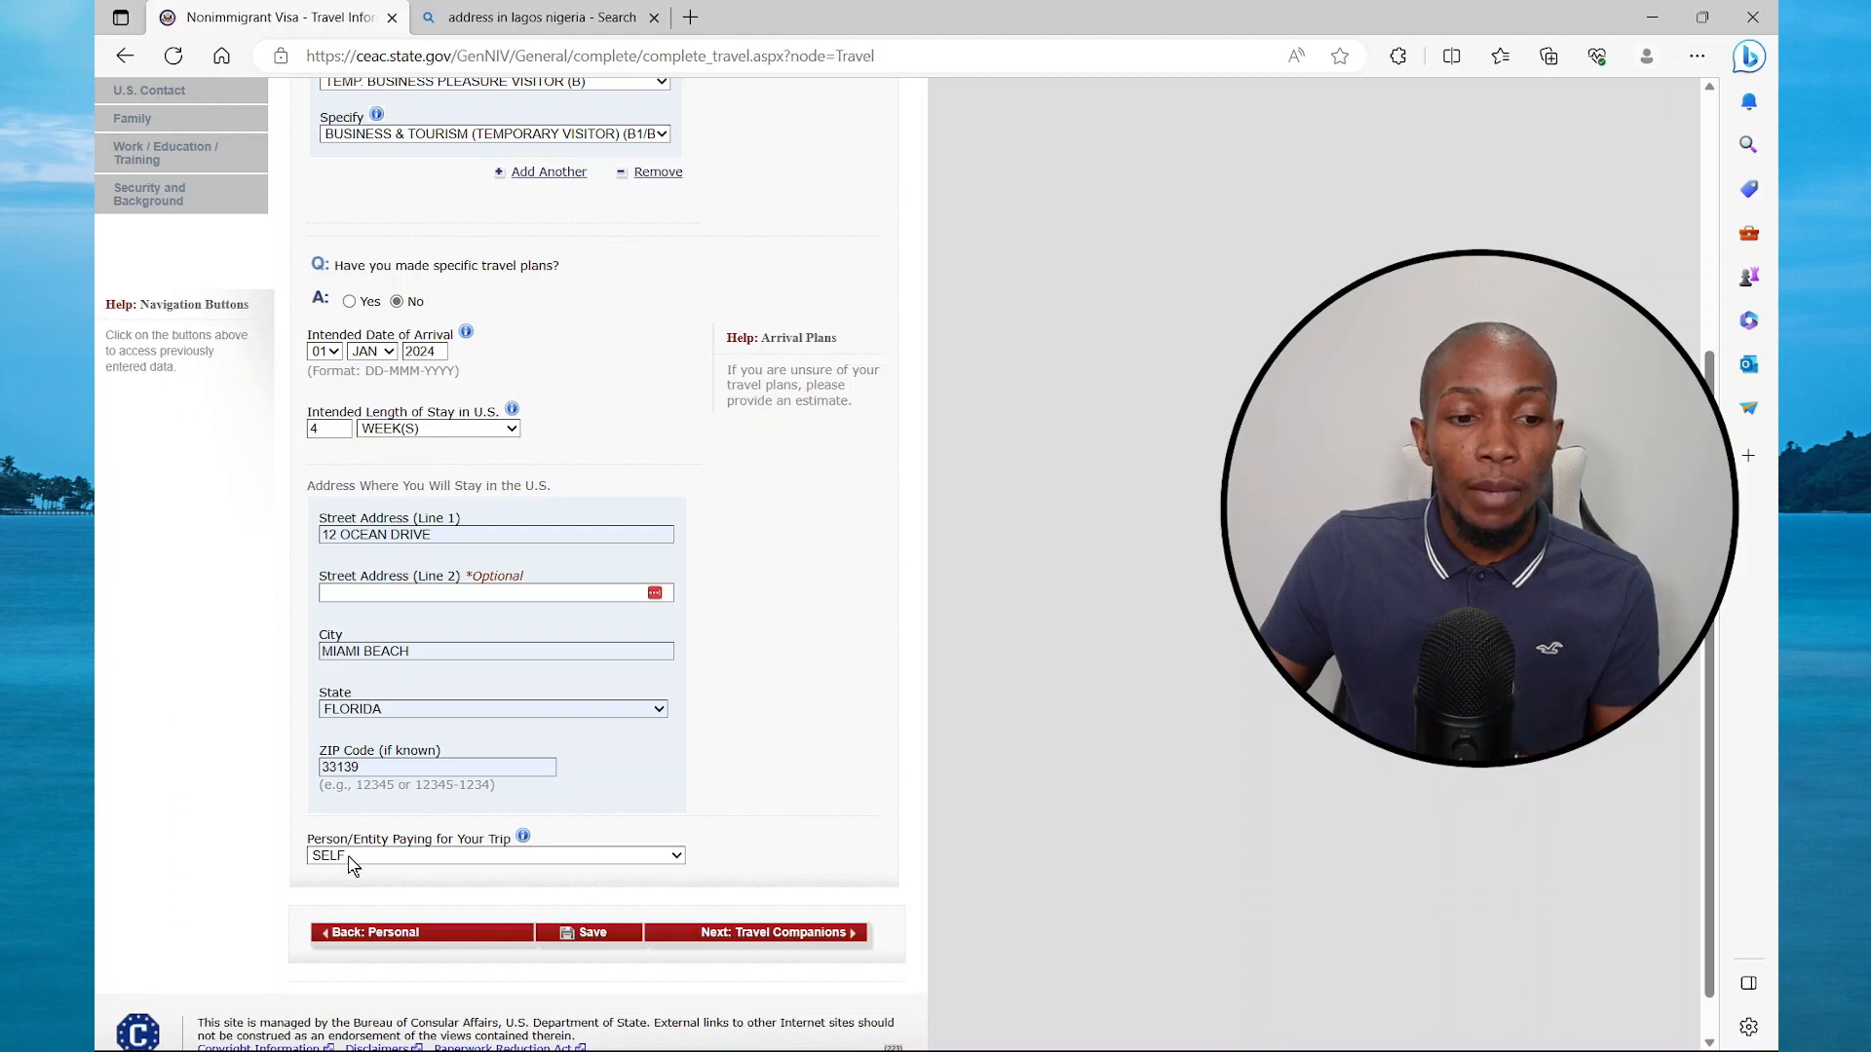
Record that there are no travel companions
left_click(761, 933)
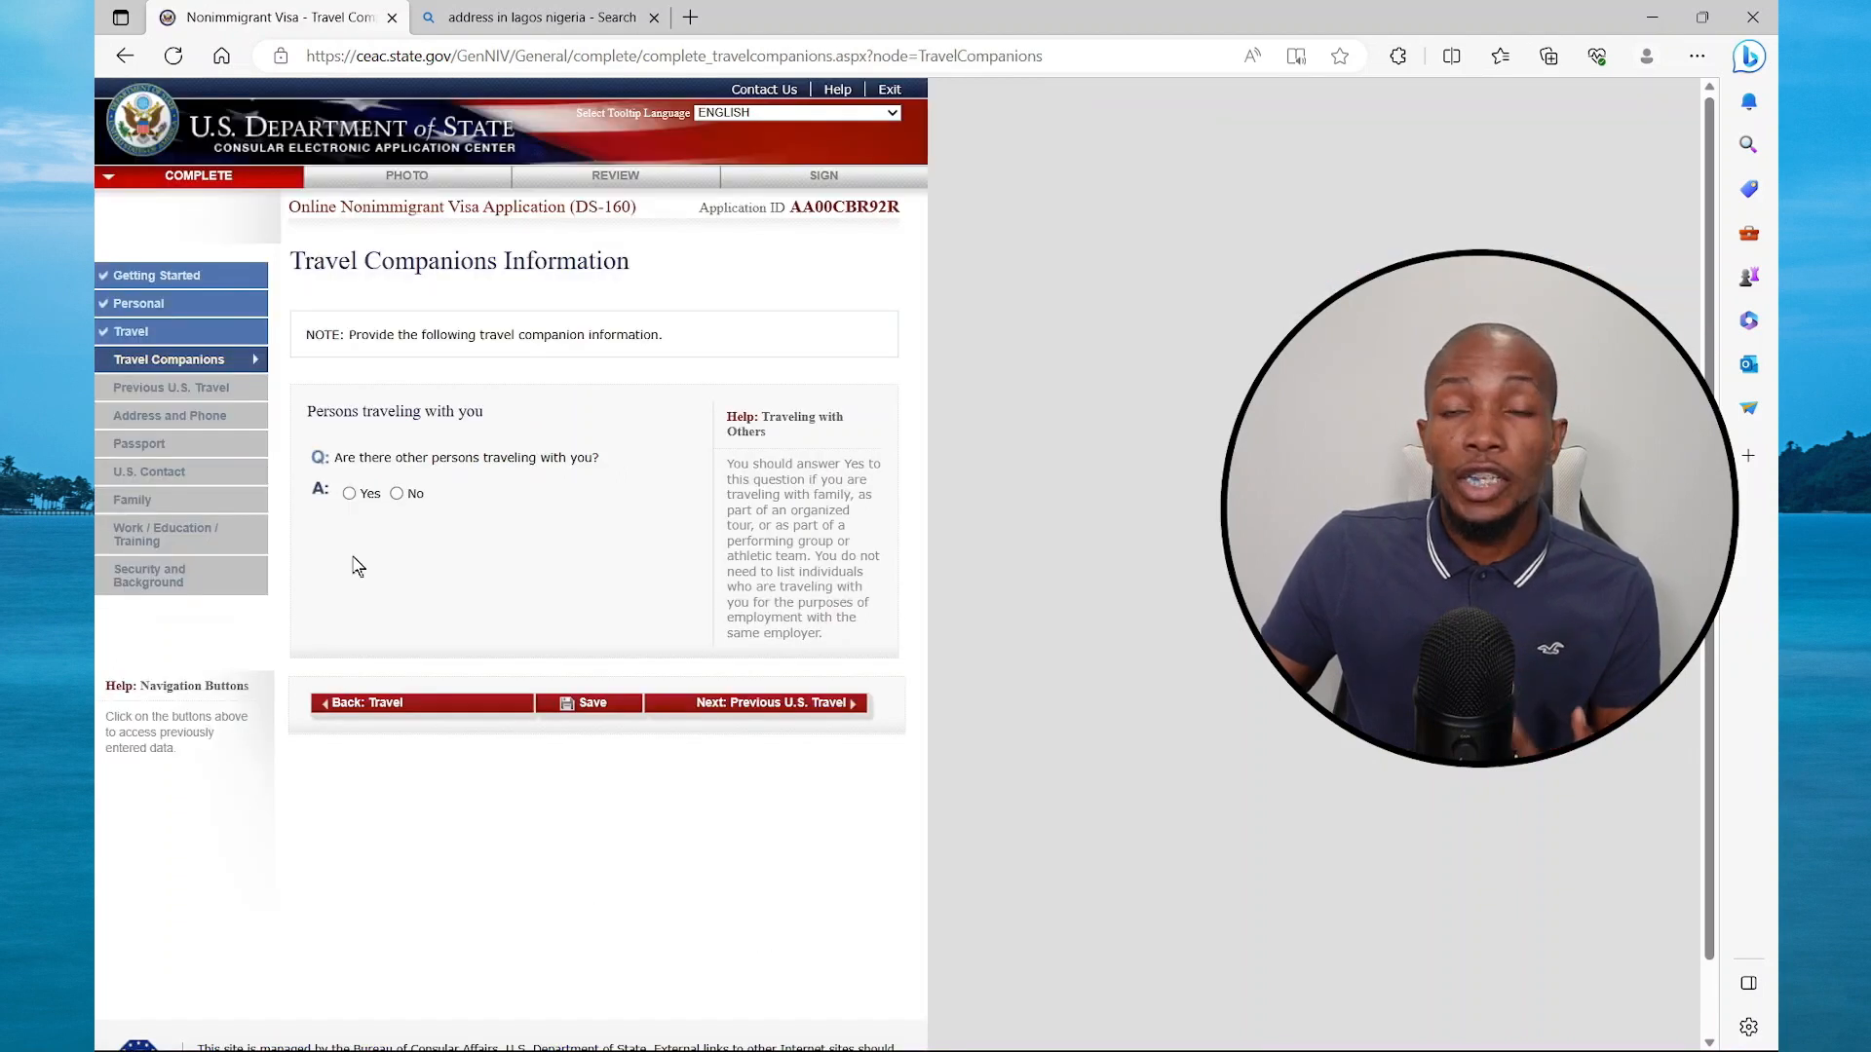
left_click(396, 494)
left_click(741, 702)
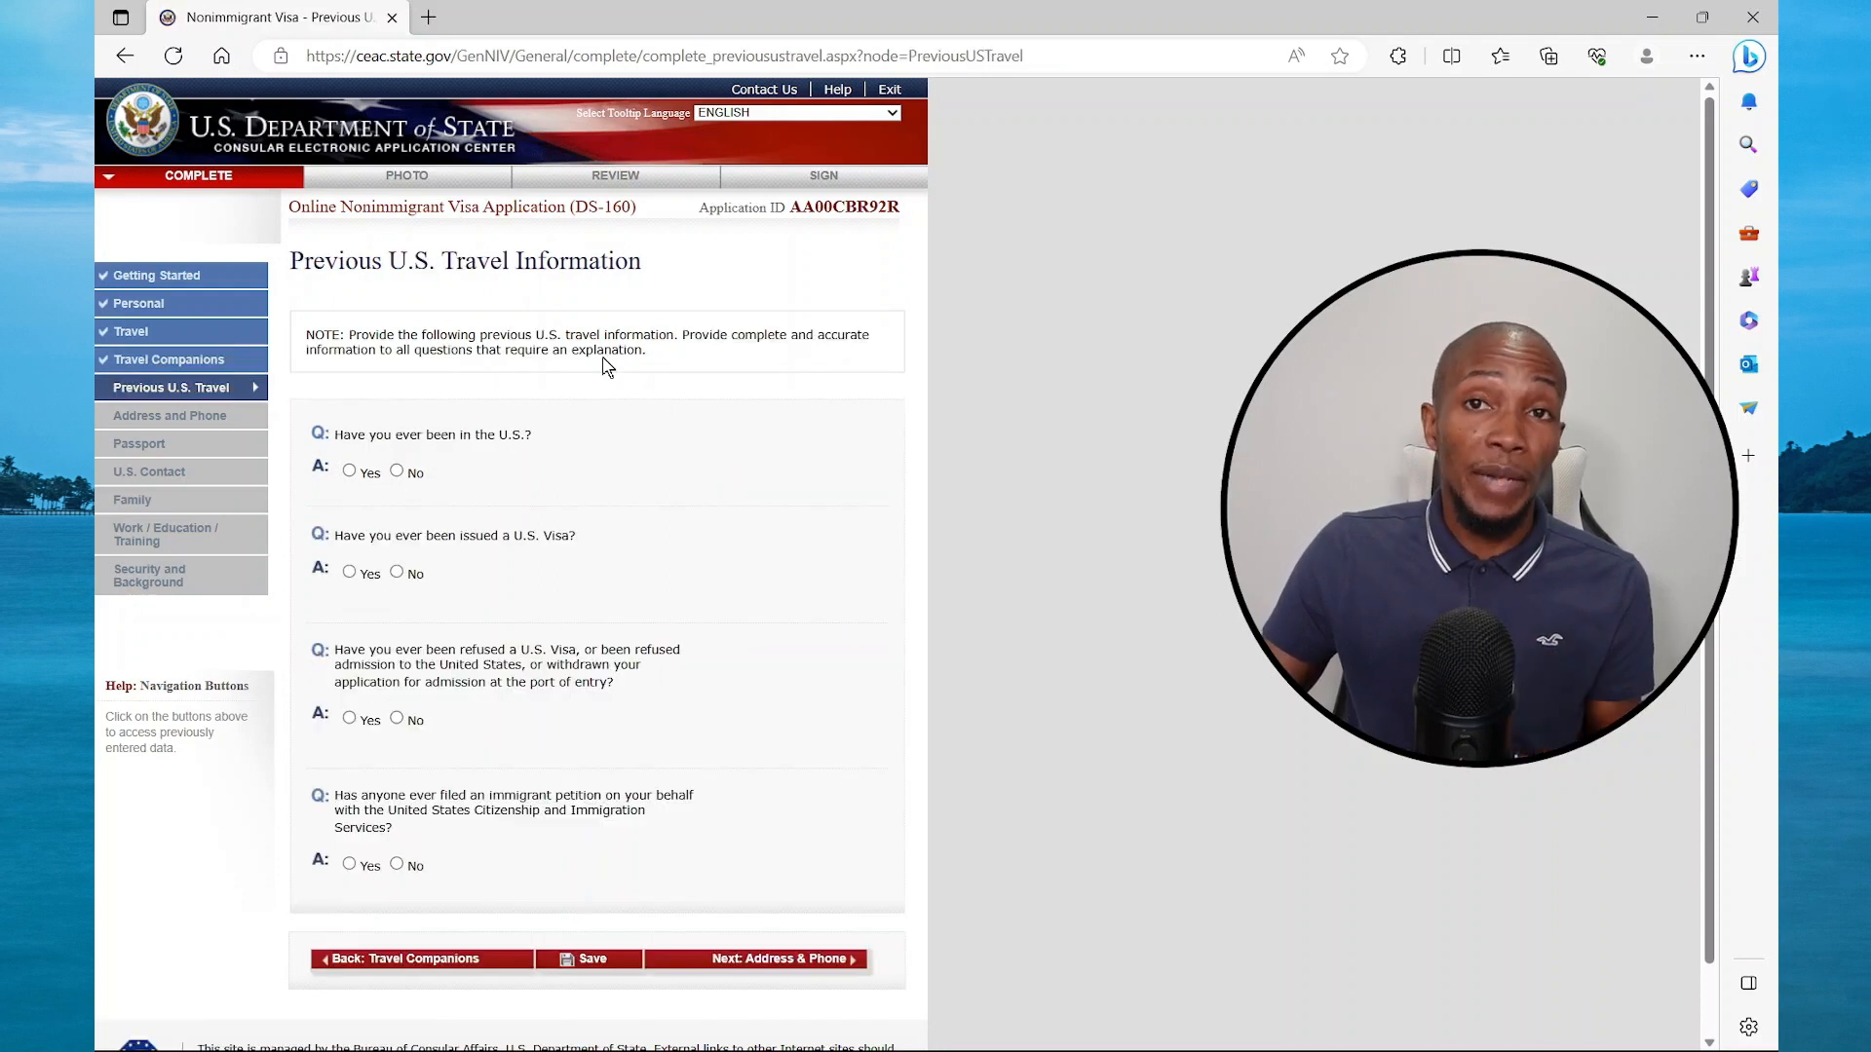
Answer No to prior U.S. visits, U.S. visas, visa refusals, and immigrant petitions
left_click(398, 471)
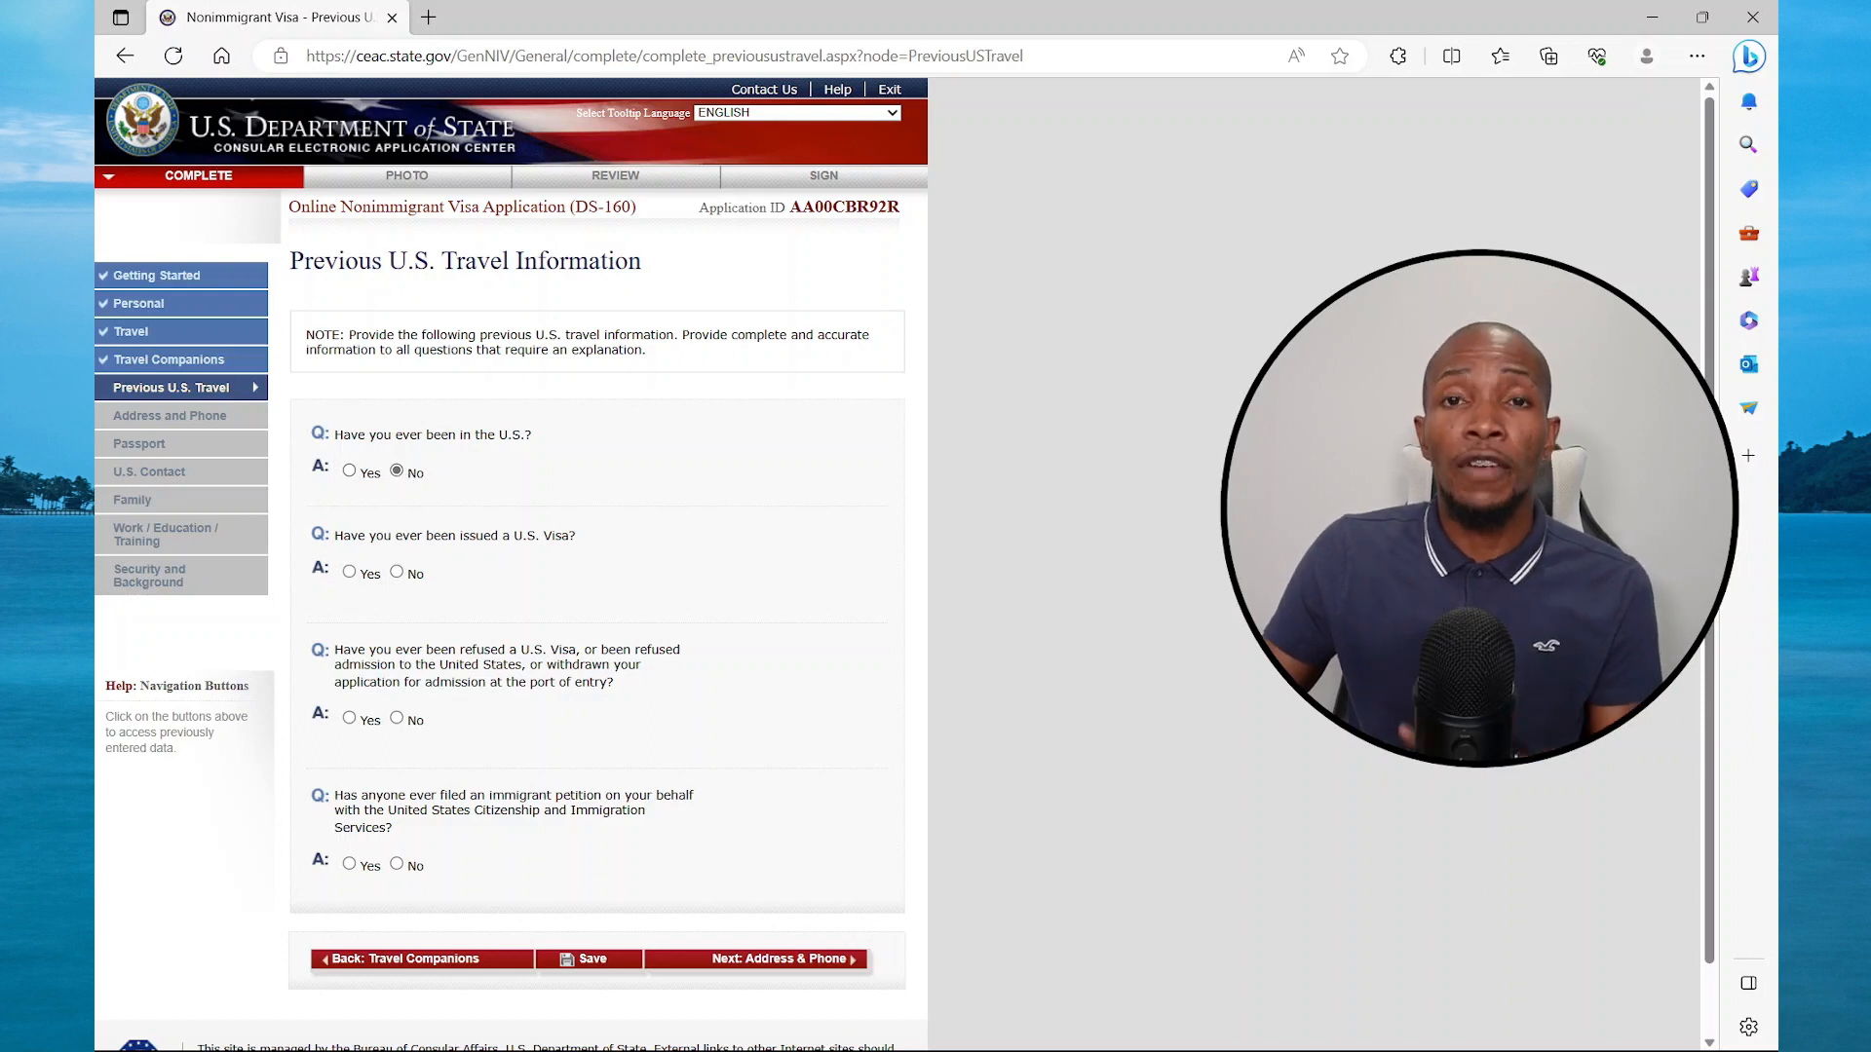
left_click(397, 572)
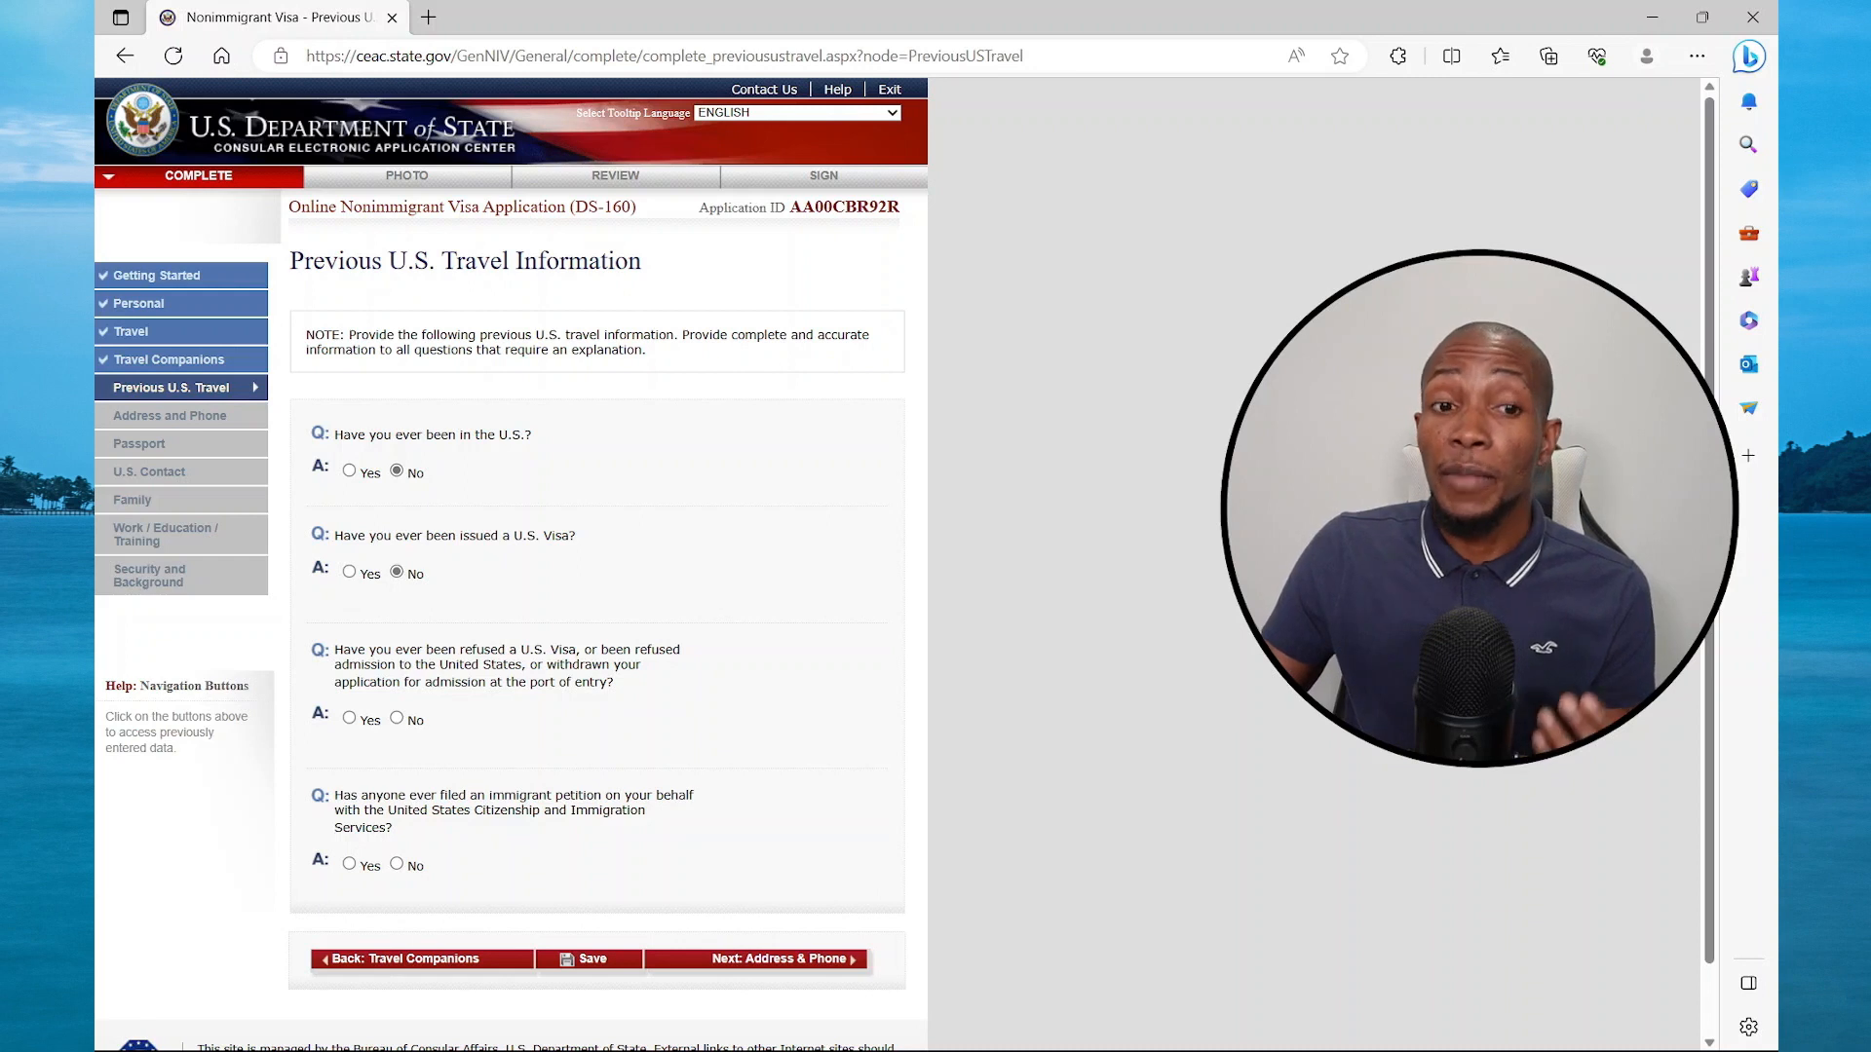
left_click(397, 719)
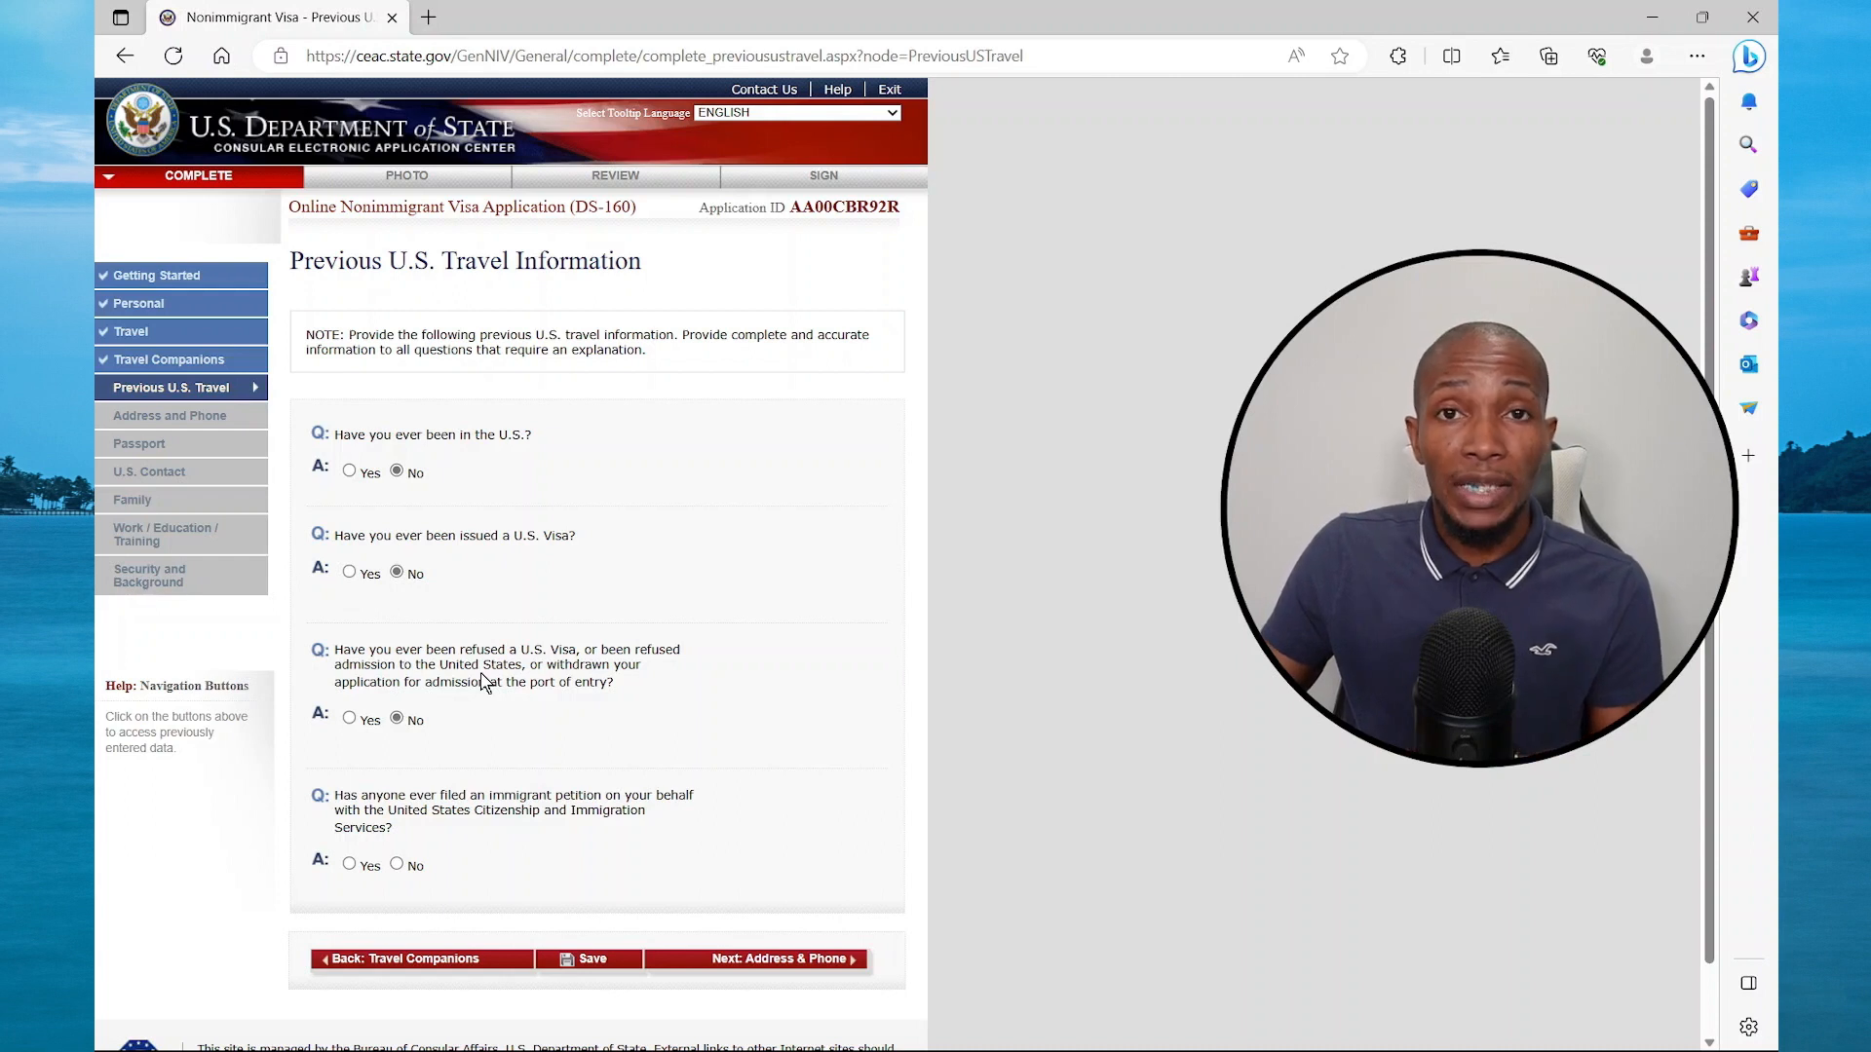
left_click(396, 863)
On Address and Phone, mark postal code, secondary phone and work phone as Does Not Apply
left_click(741, 960)
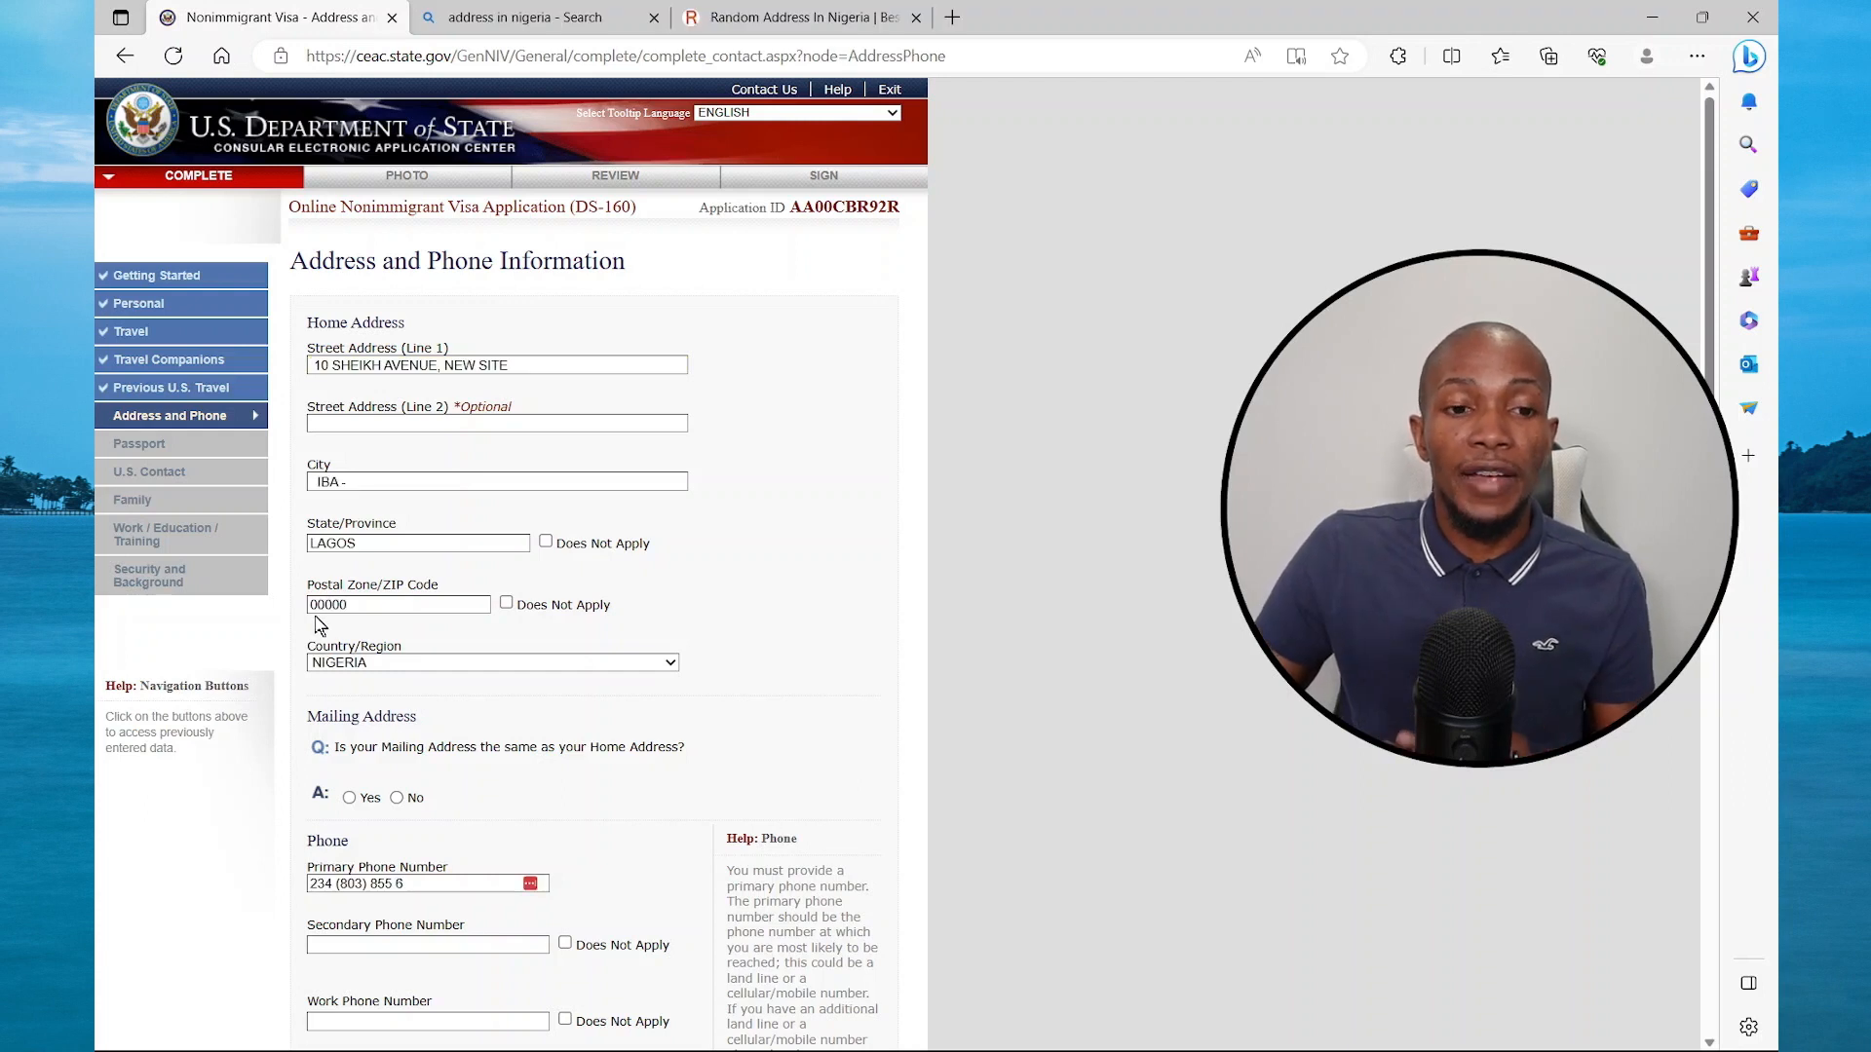
left_click(505, 604)
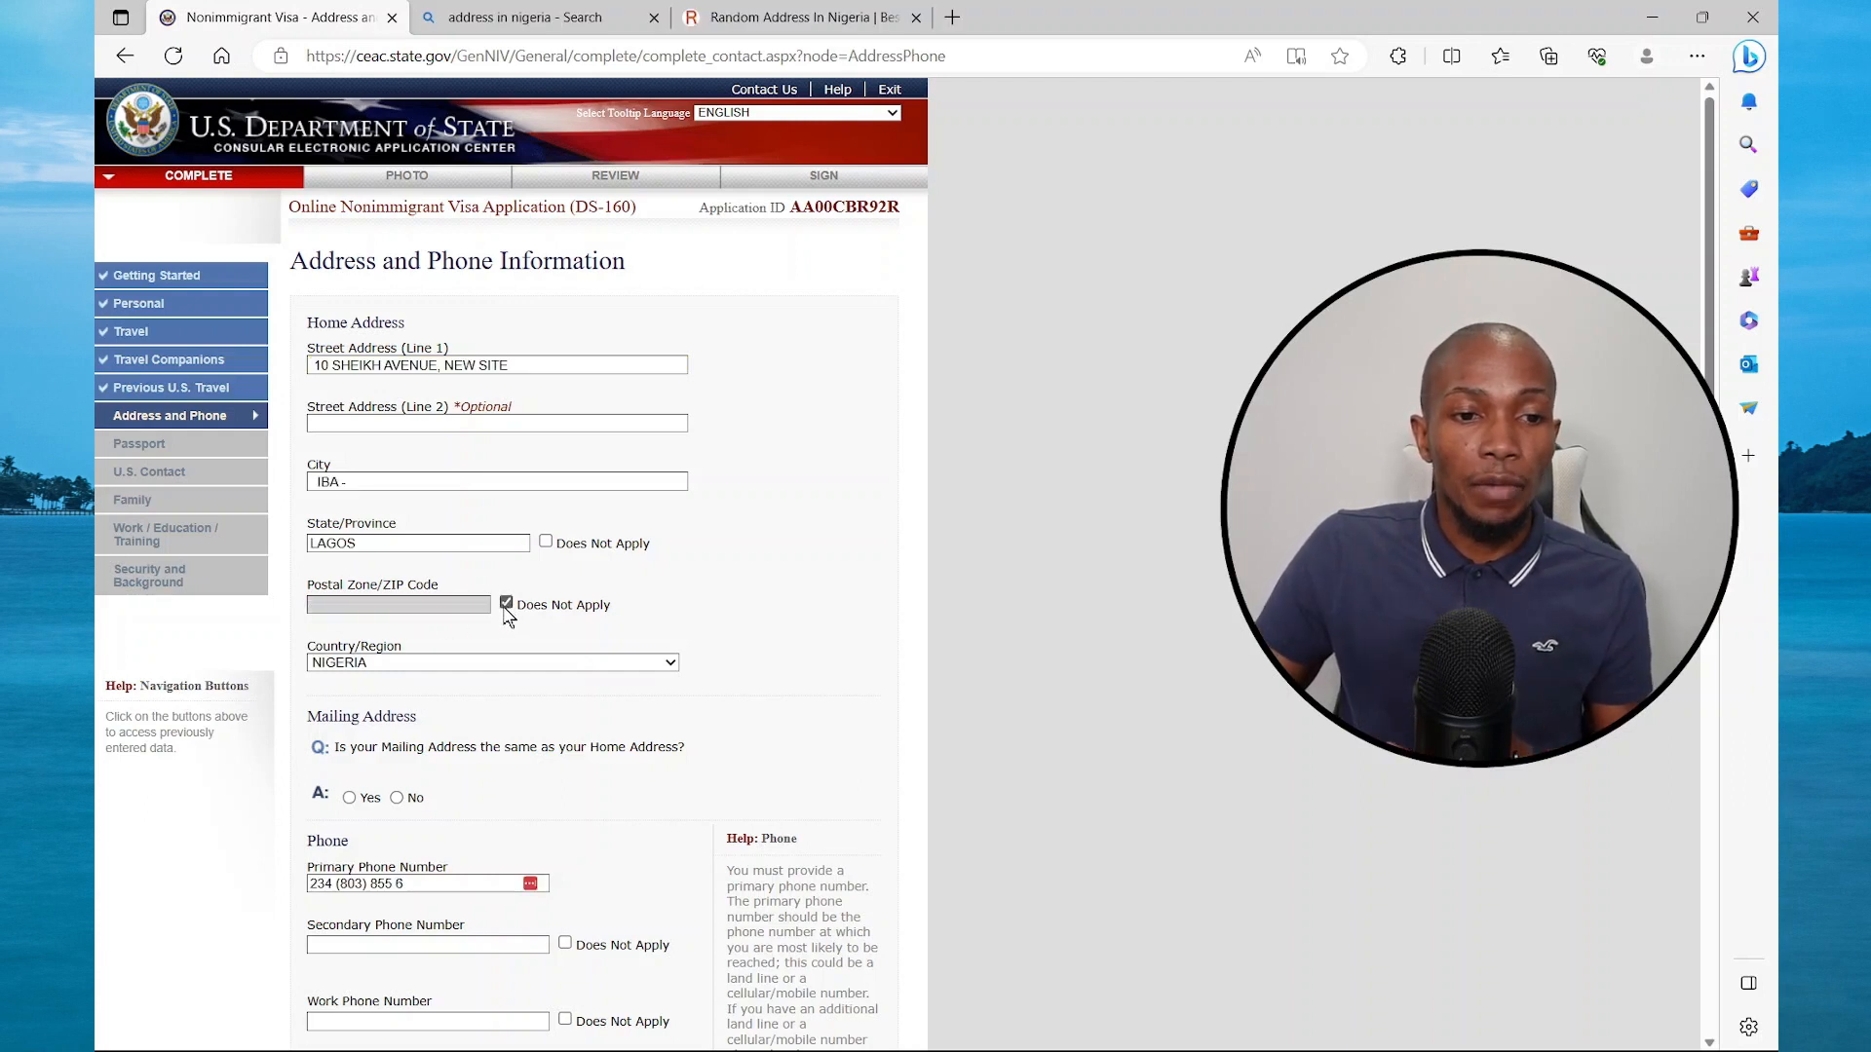
scroll(522, 731, "down", 2)
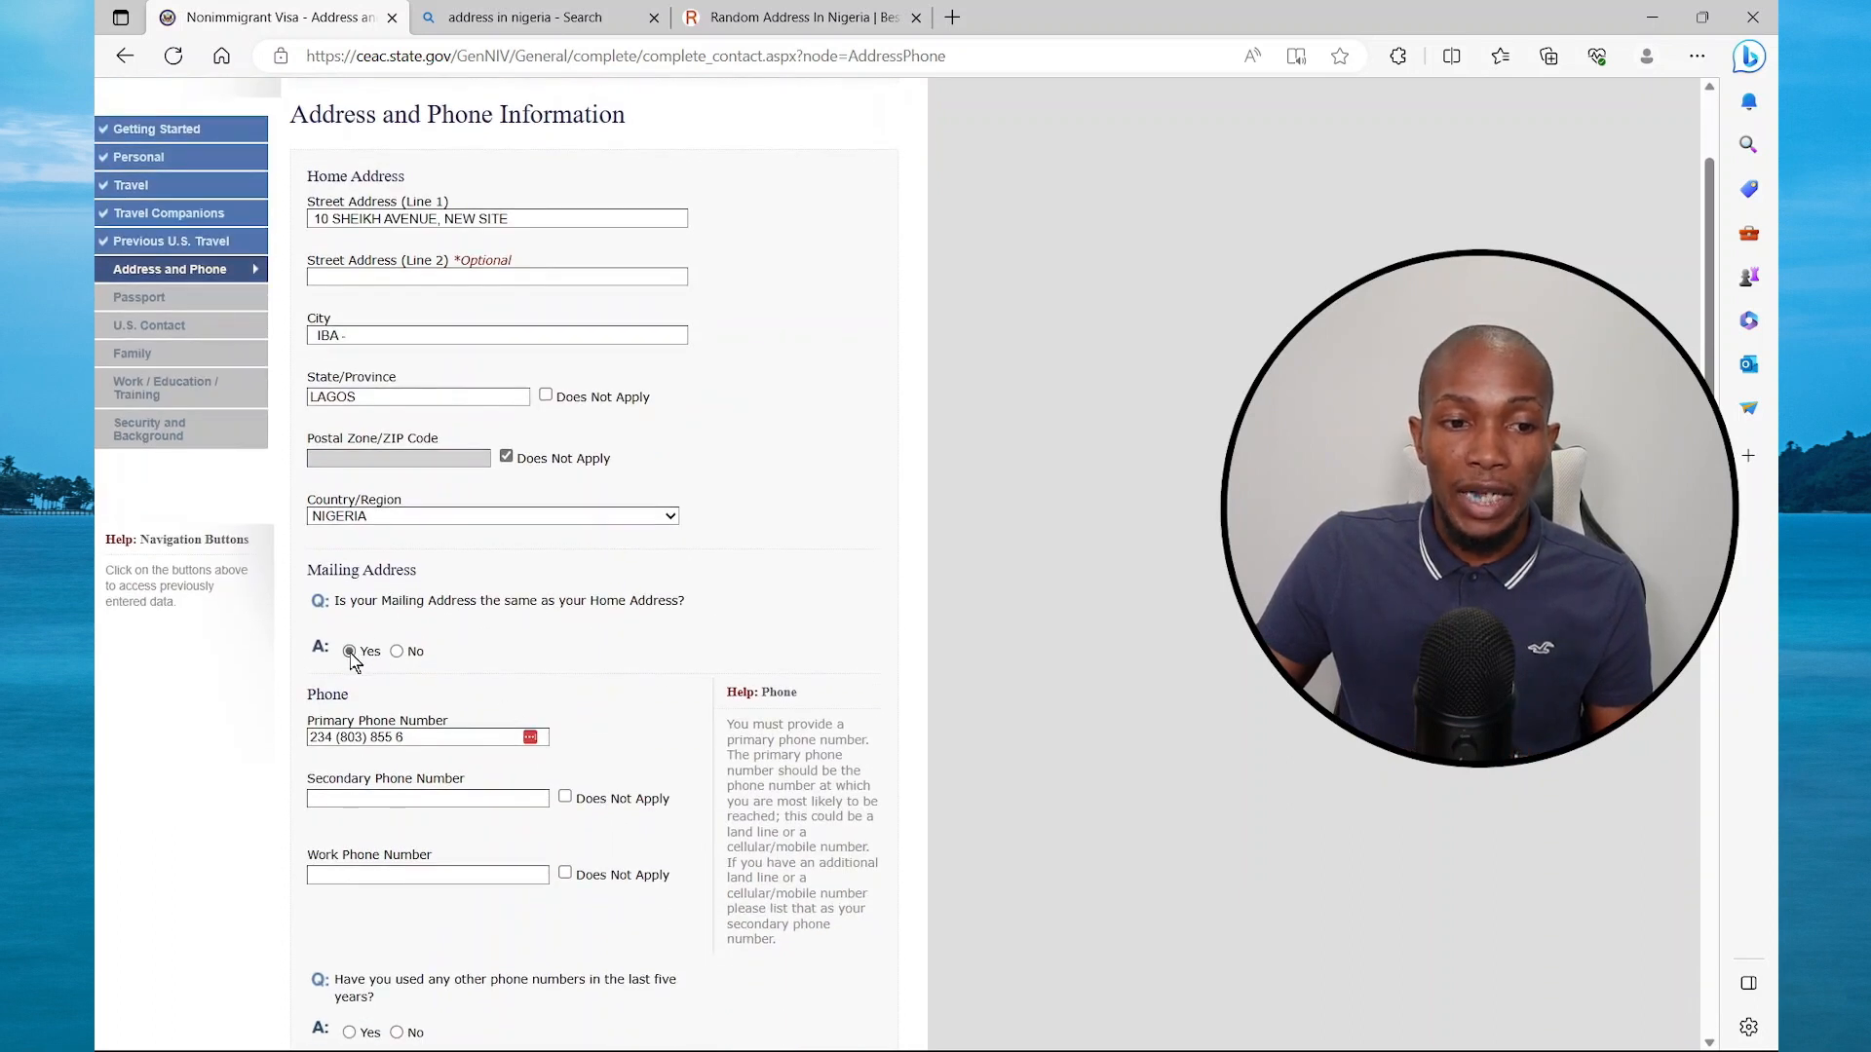
scroll(376, 485, "down", 5)
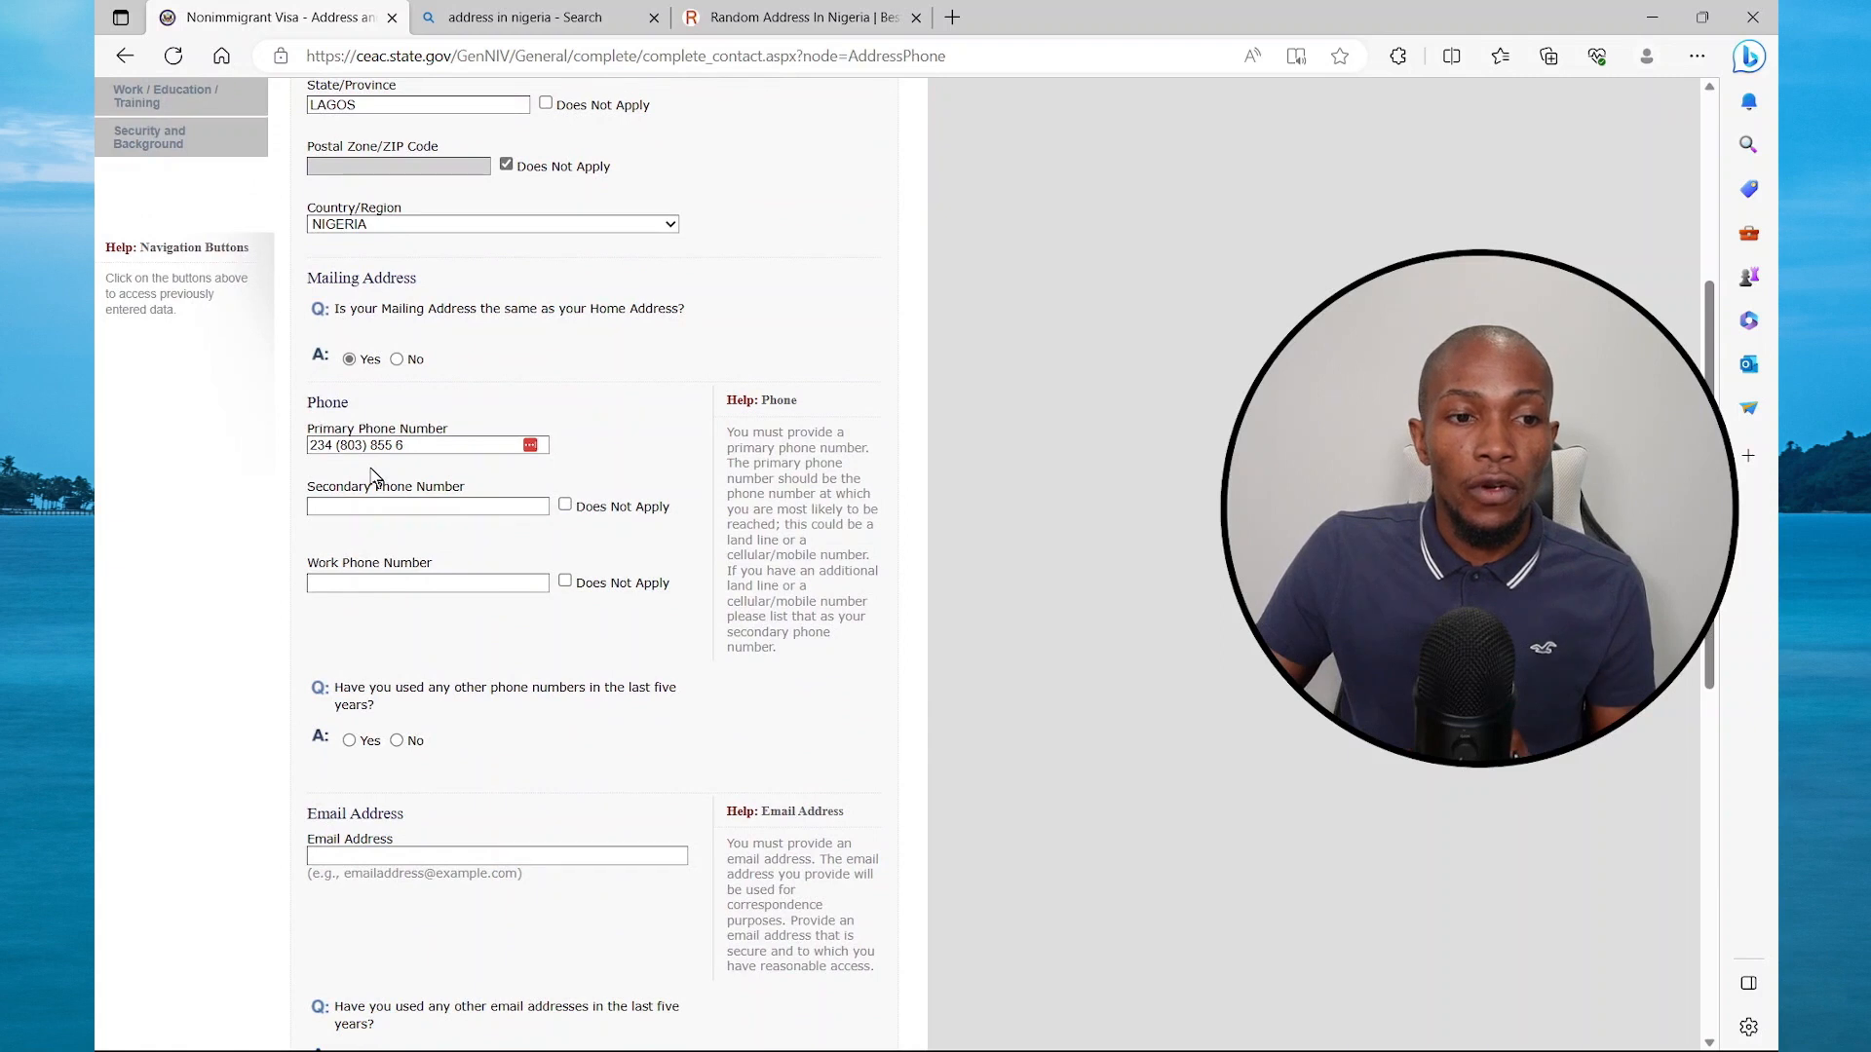
left_click(565, 505)
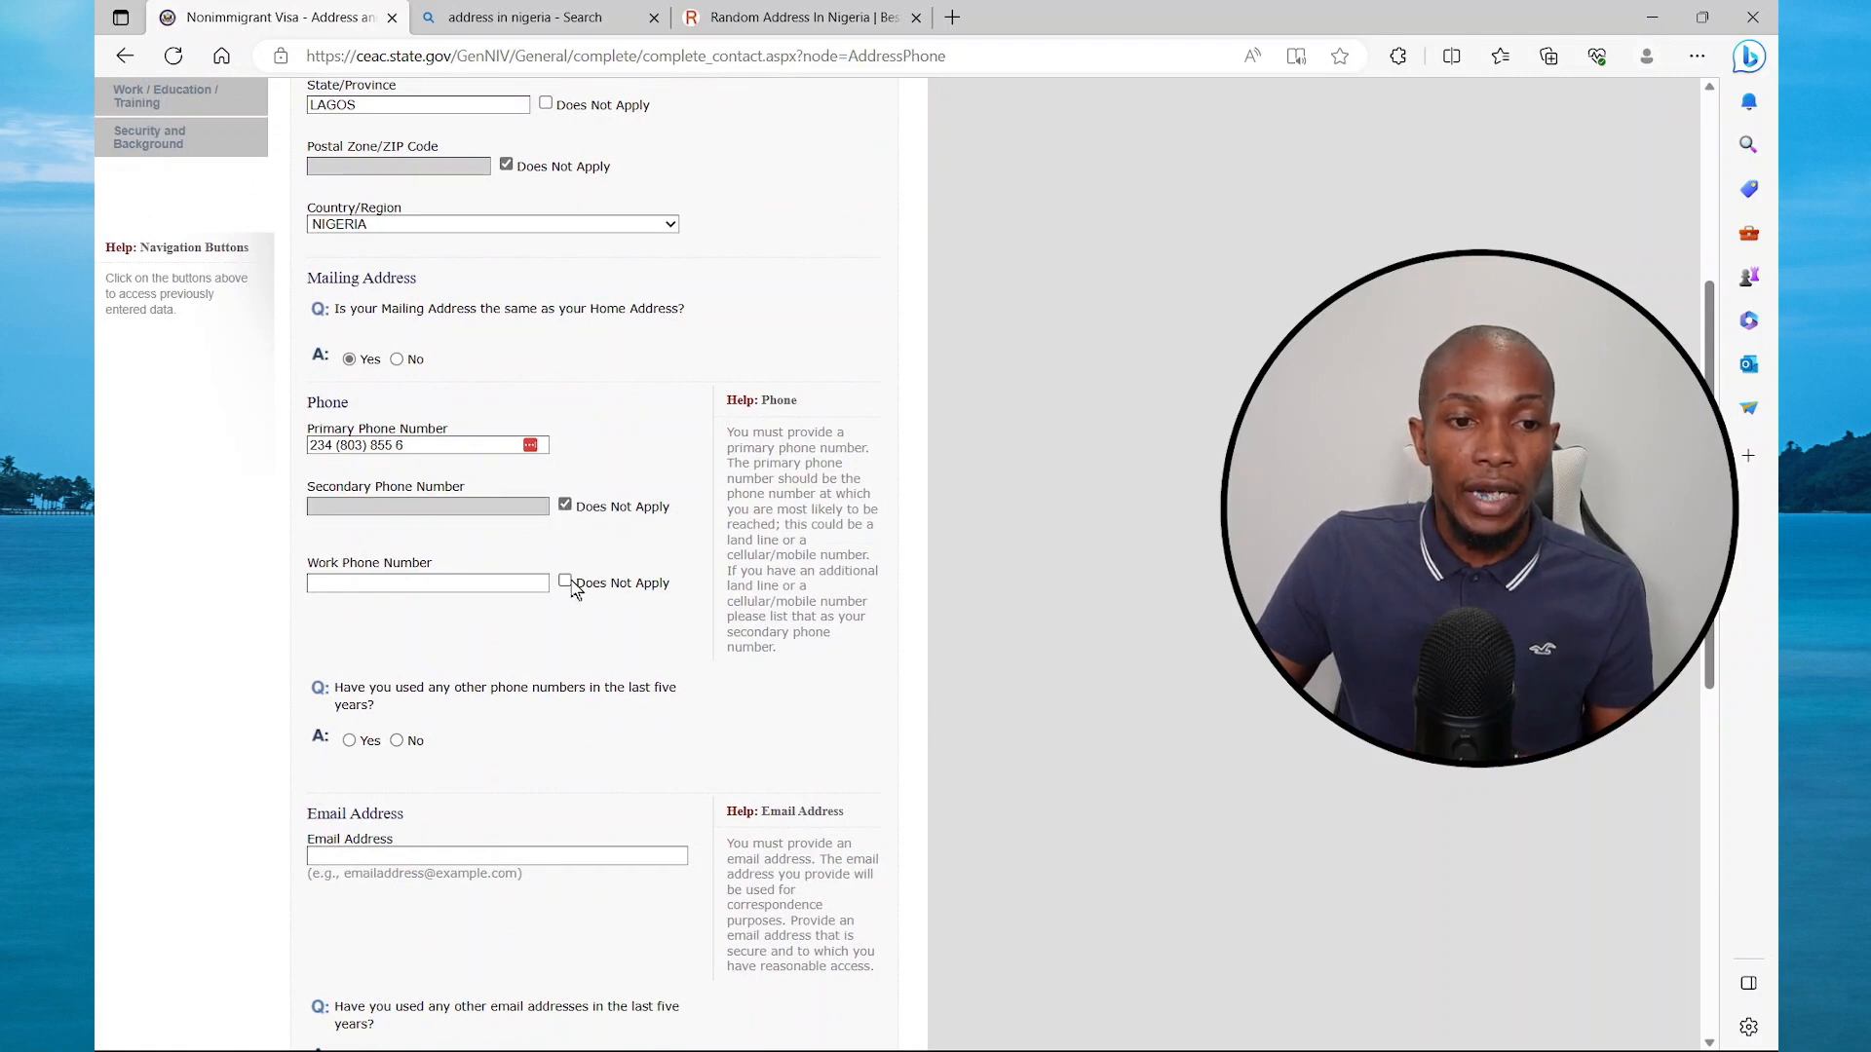
left_click(566, 582)
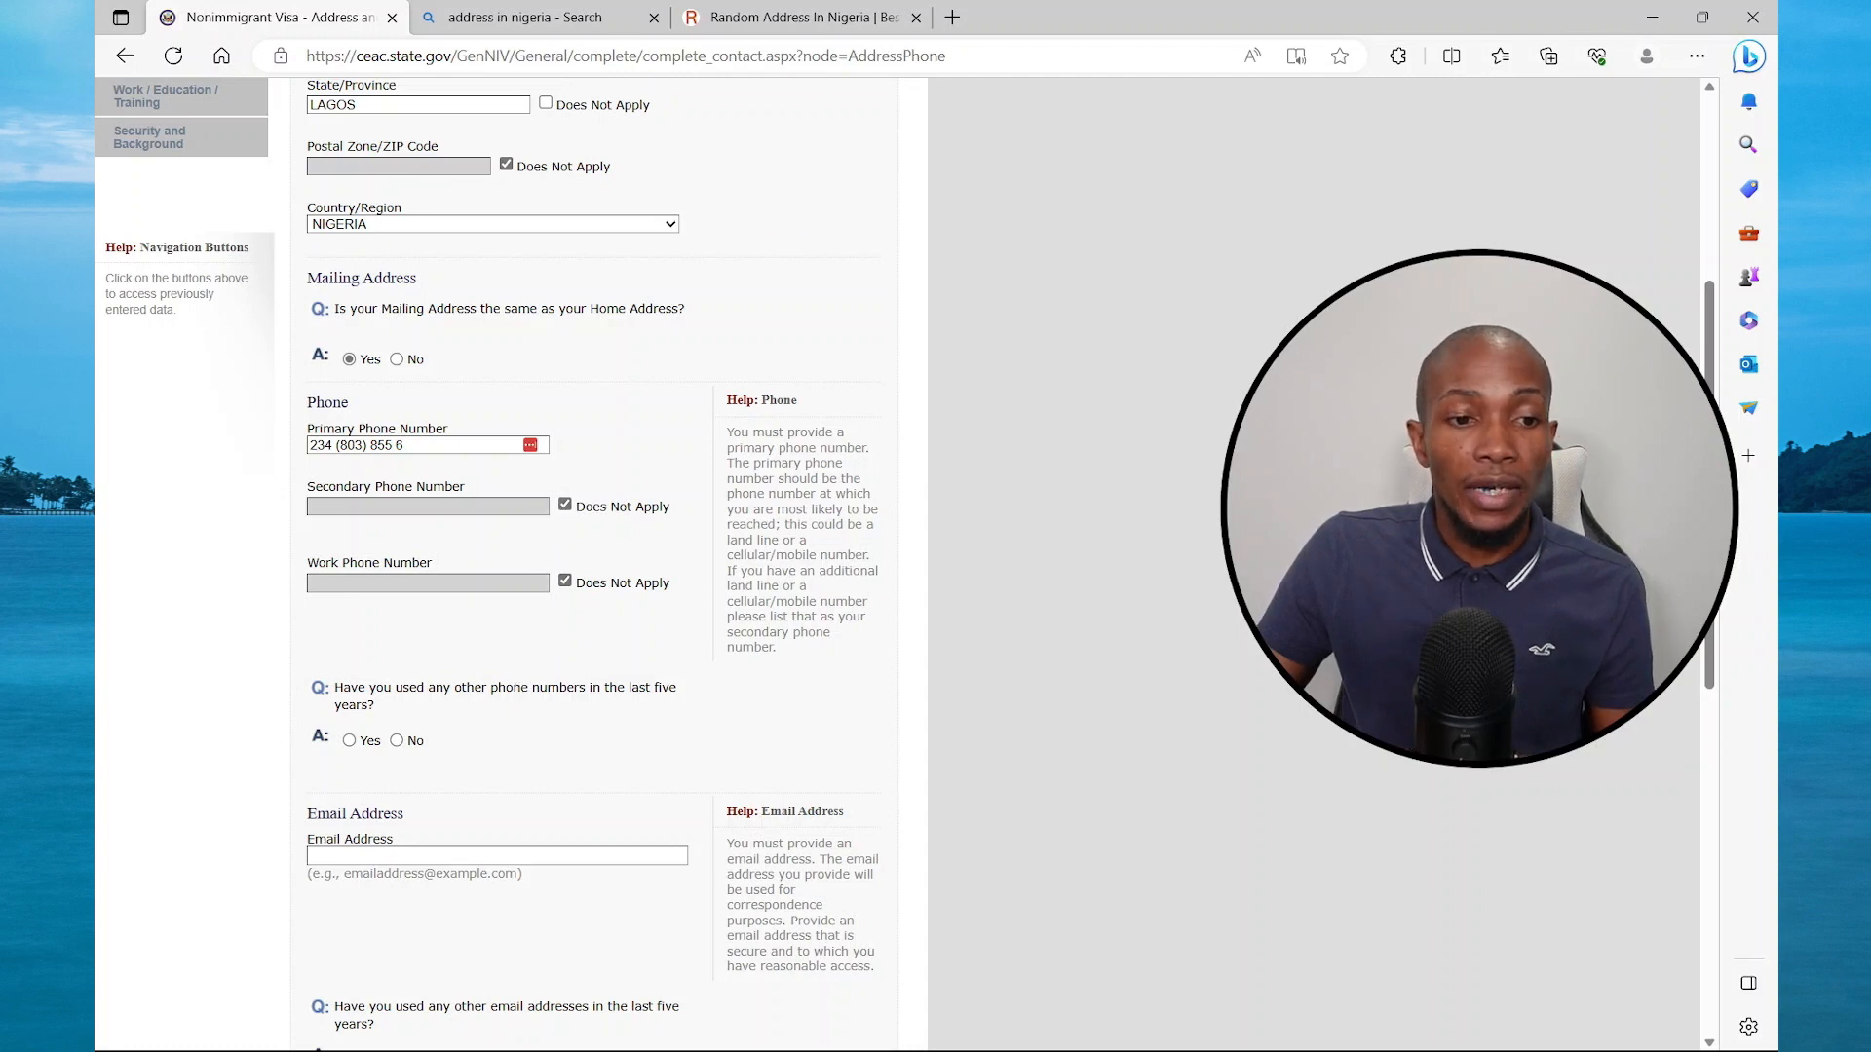
scroll(487, 677, "down", 1)
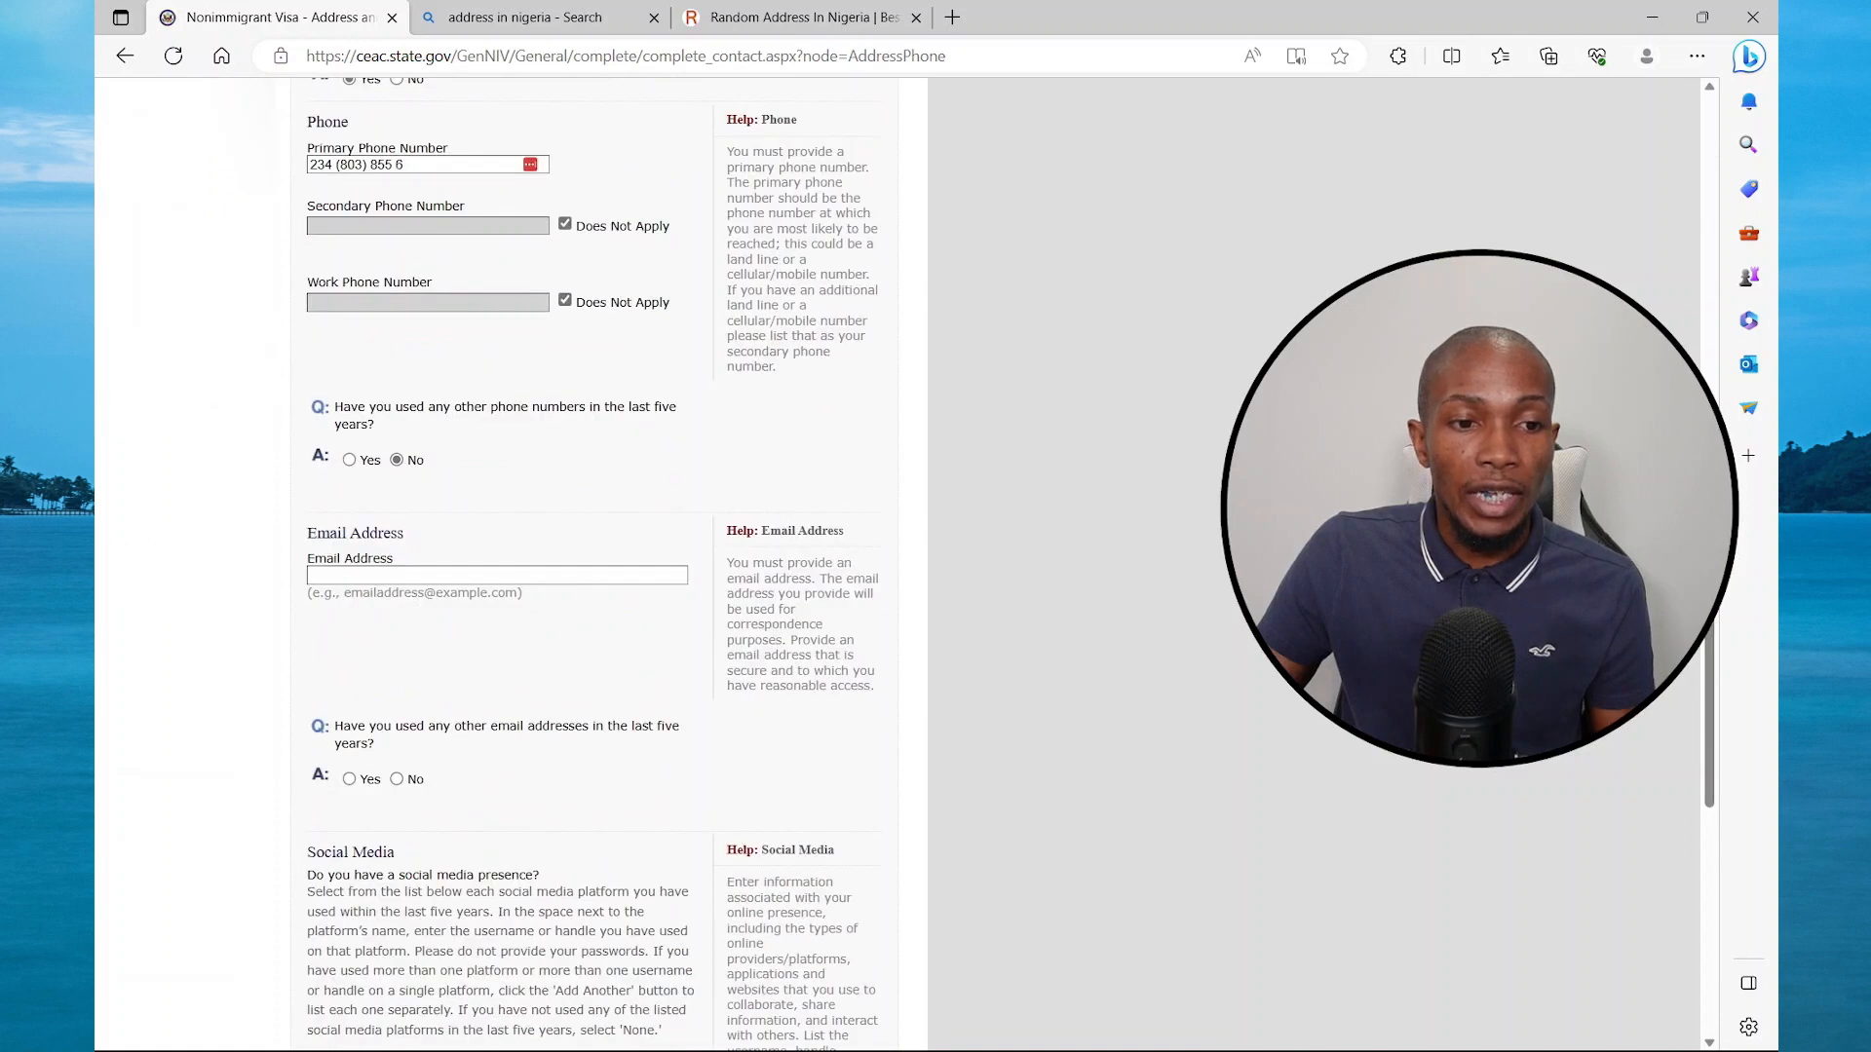
Paste the e-mail address and answer No to other e-mail addresses
left_click(487, 576)
key("ctrl+v")
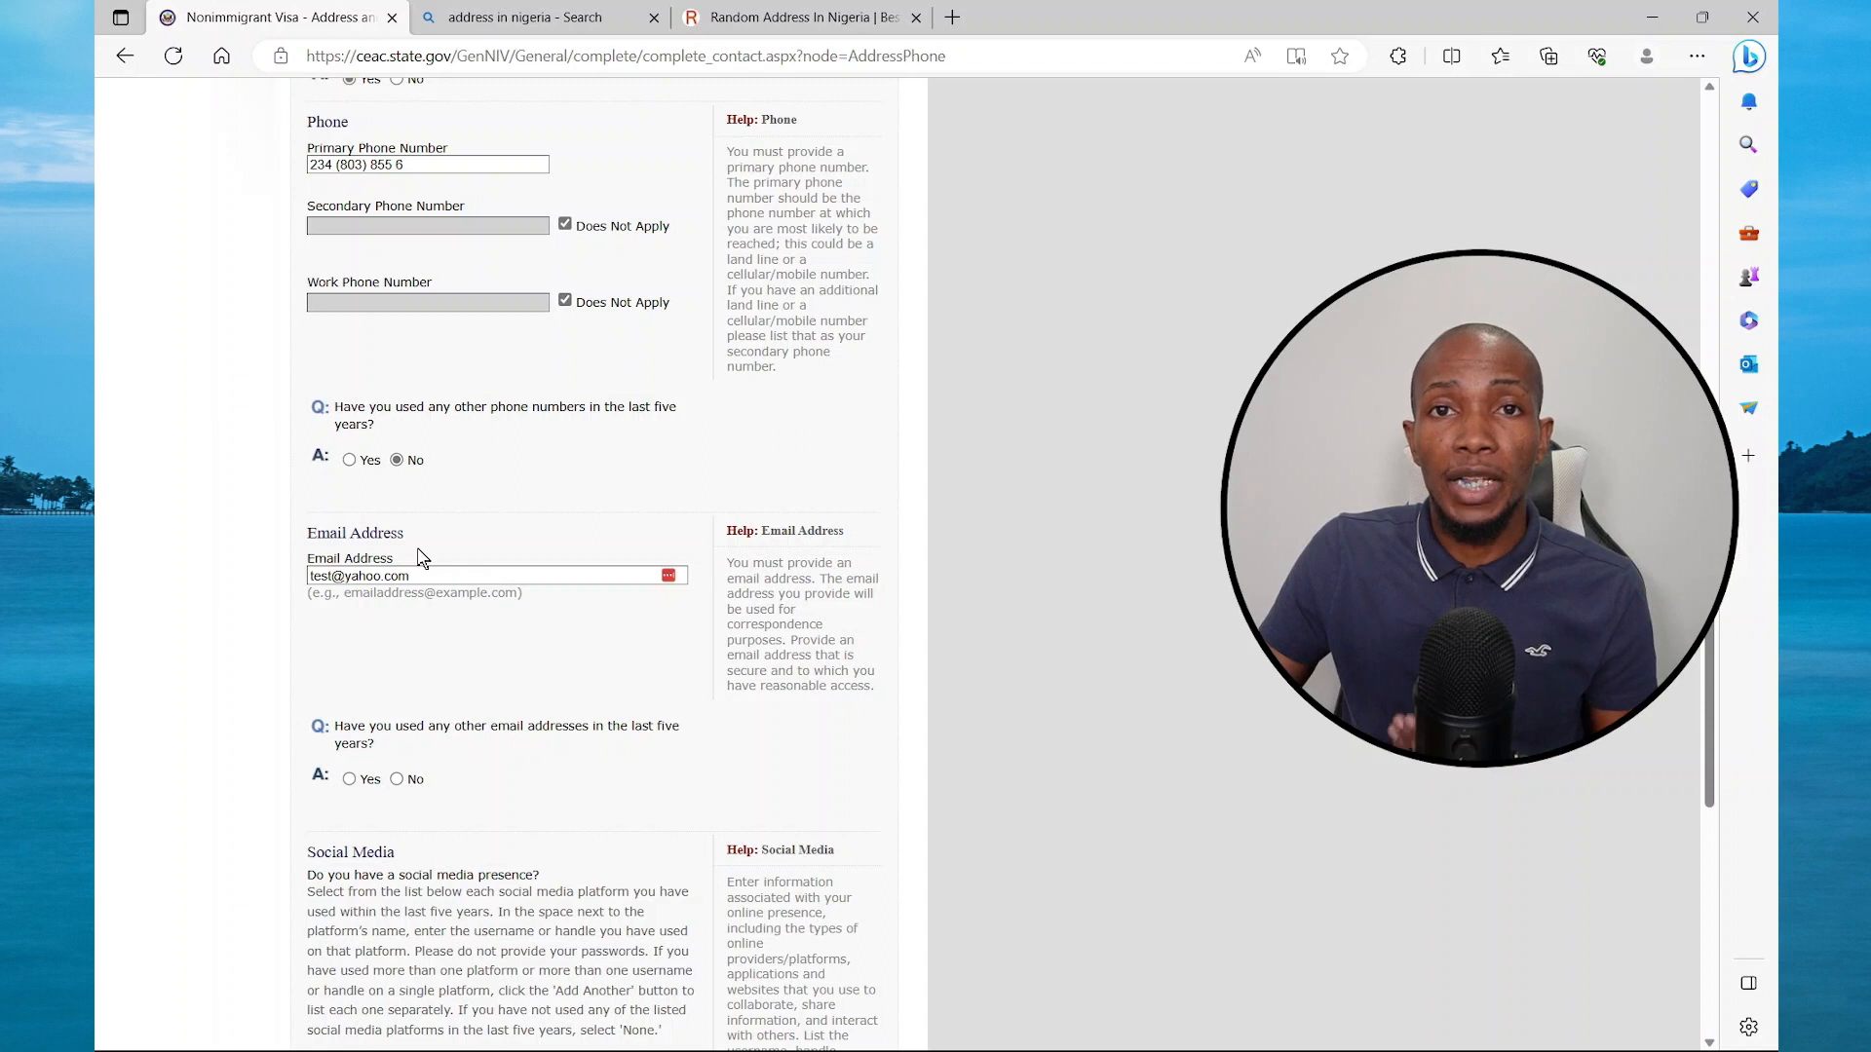
scroll(419, 556, "down", 3)
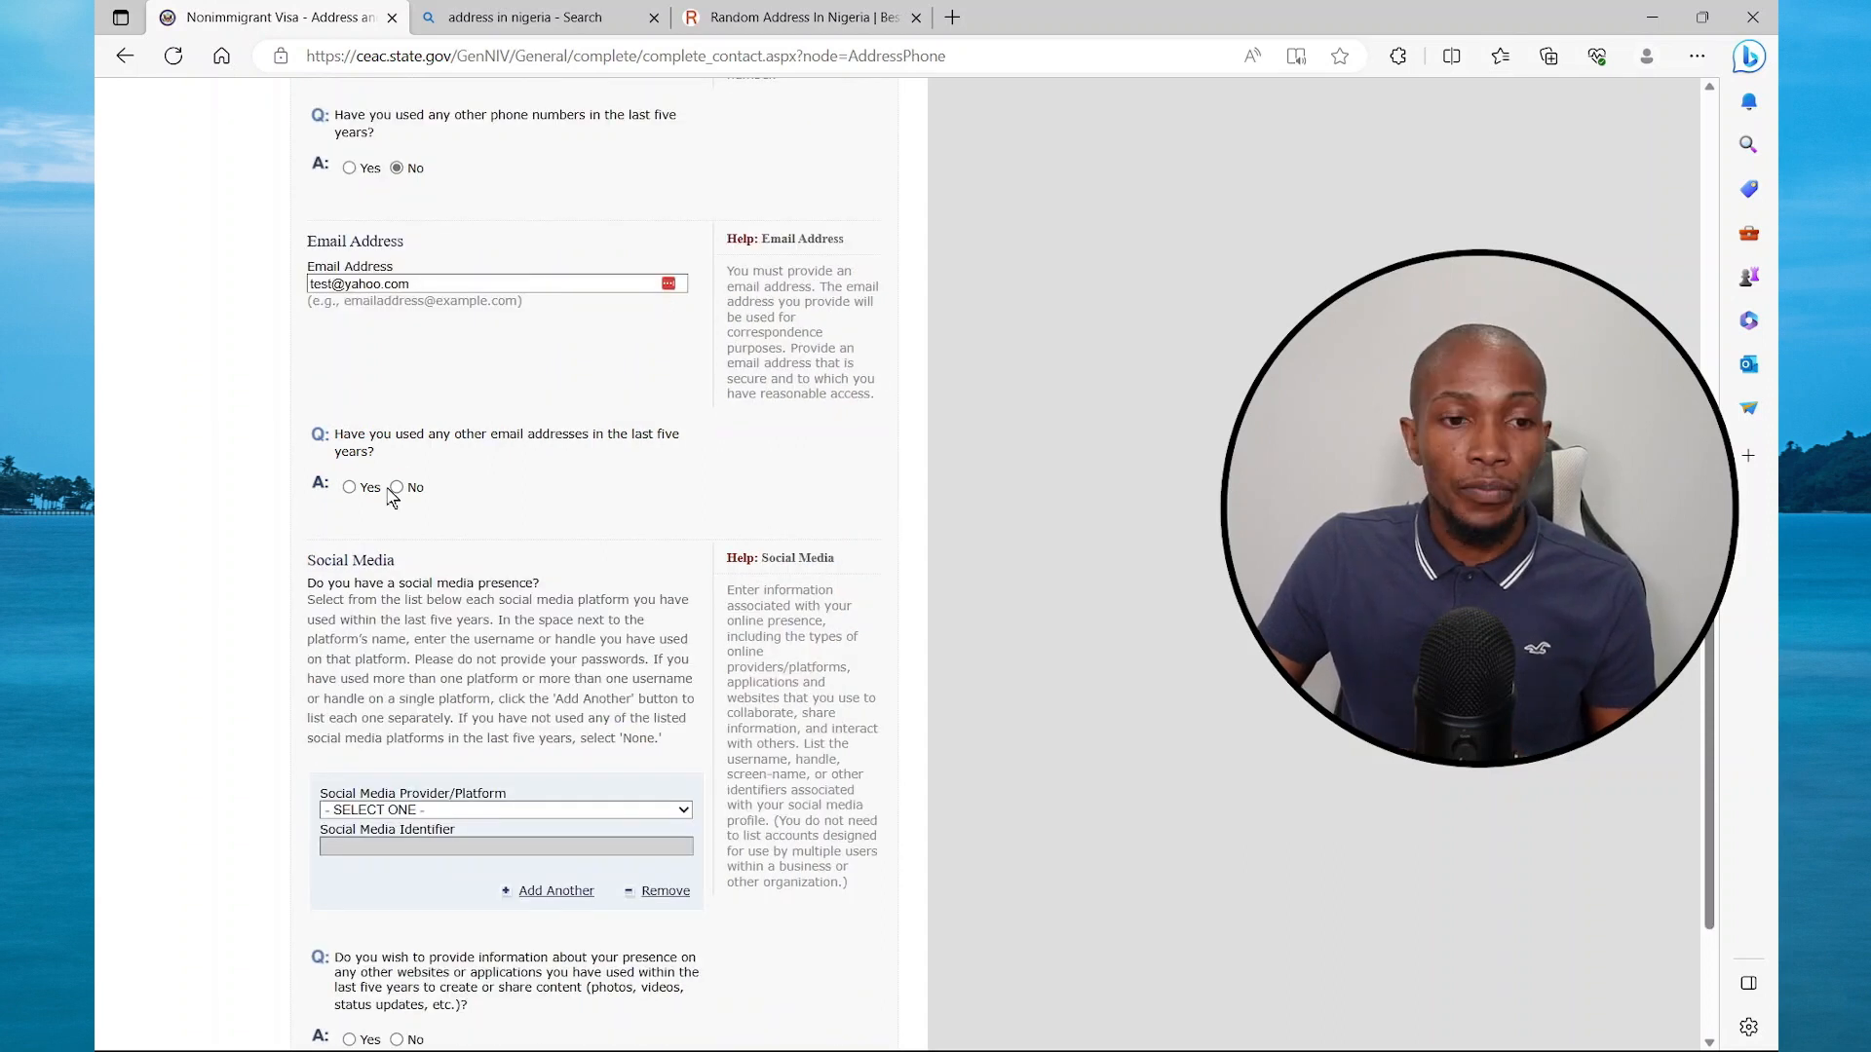
left_click(396, 488)
scroll(399, 497, "down", 2)
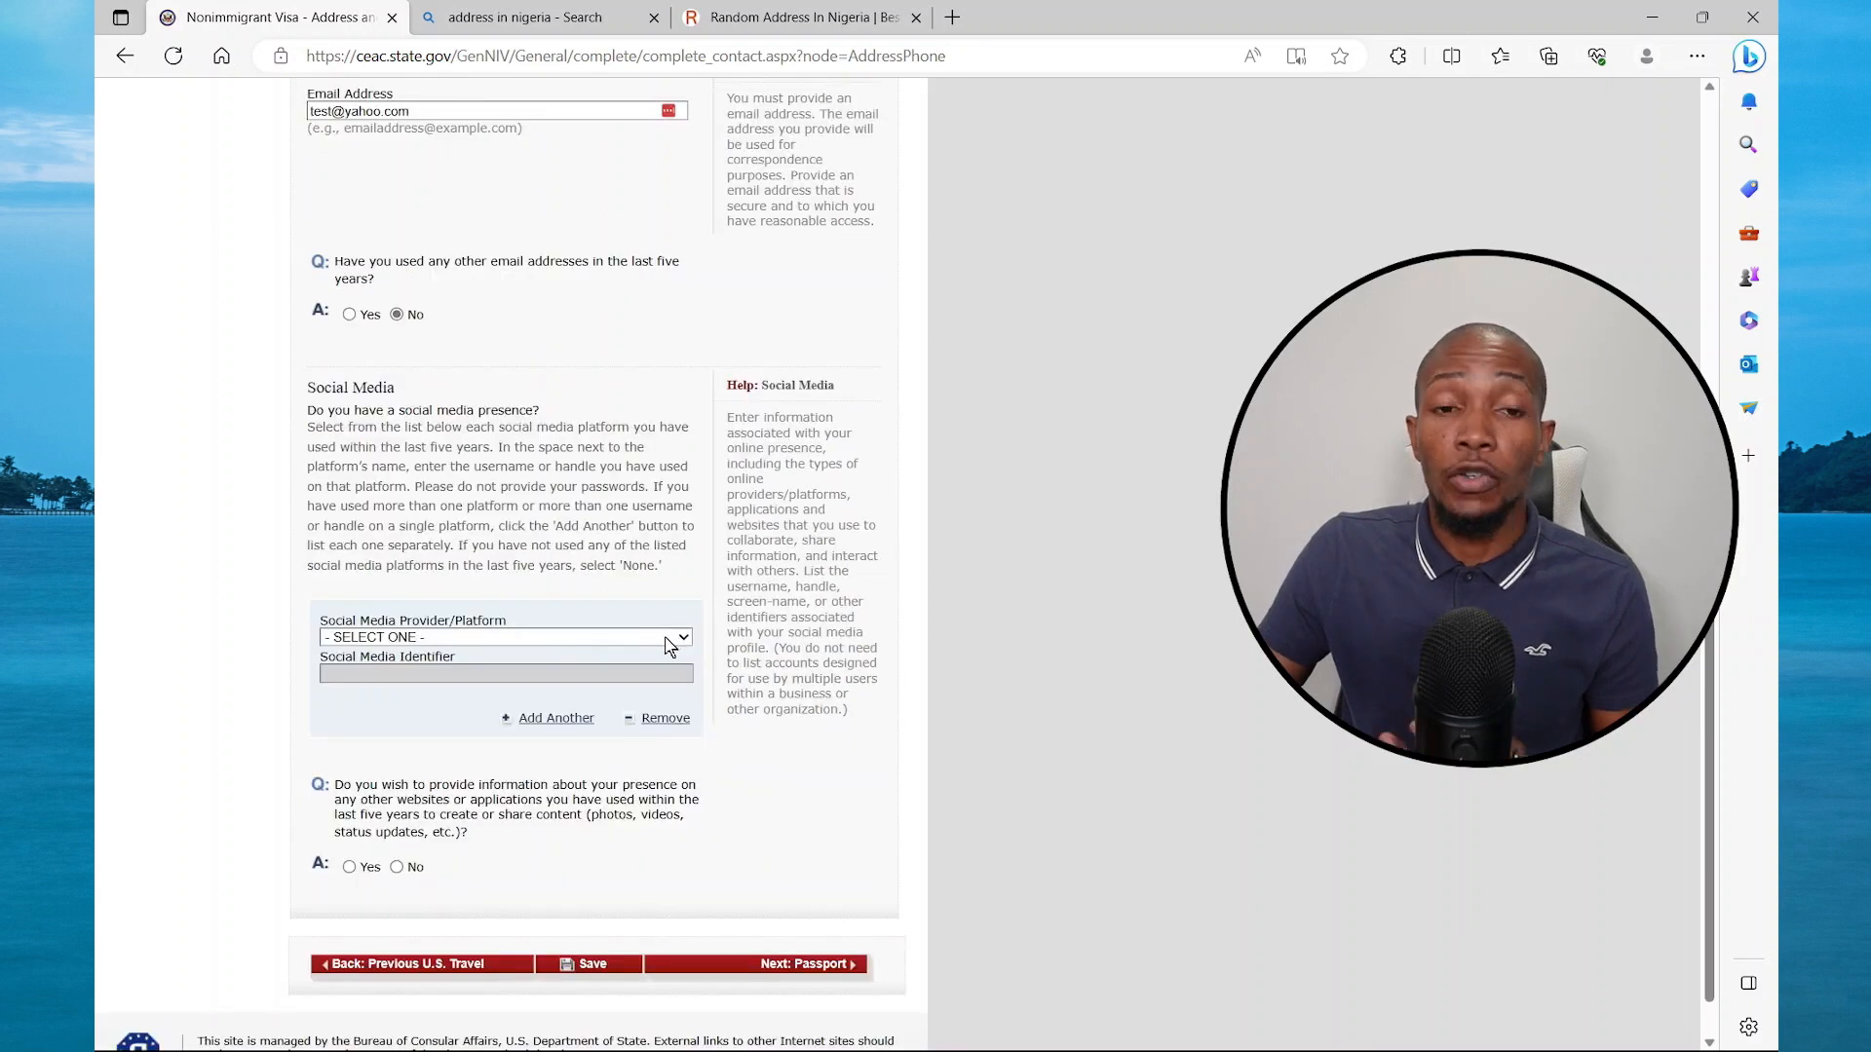
Add the saved INSTAGRAM username, answer No to other websites, and continue to Passport
left_click(682, 639)
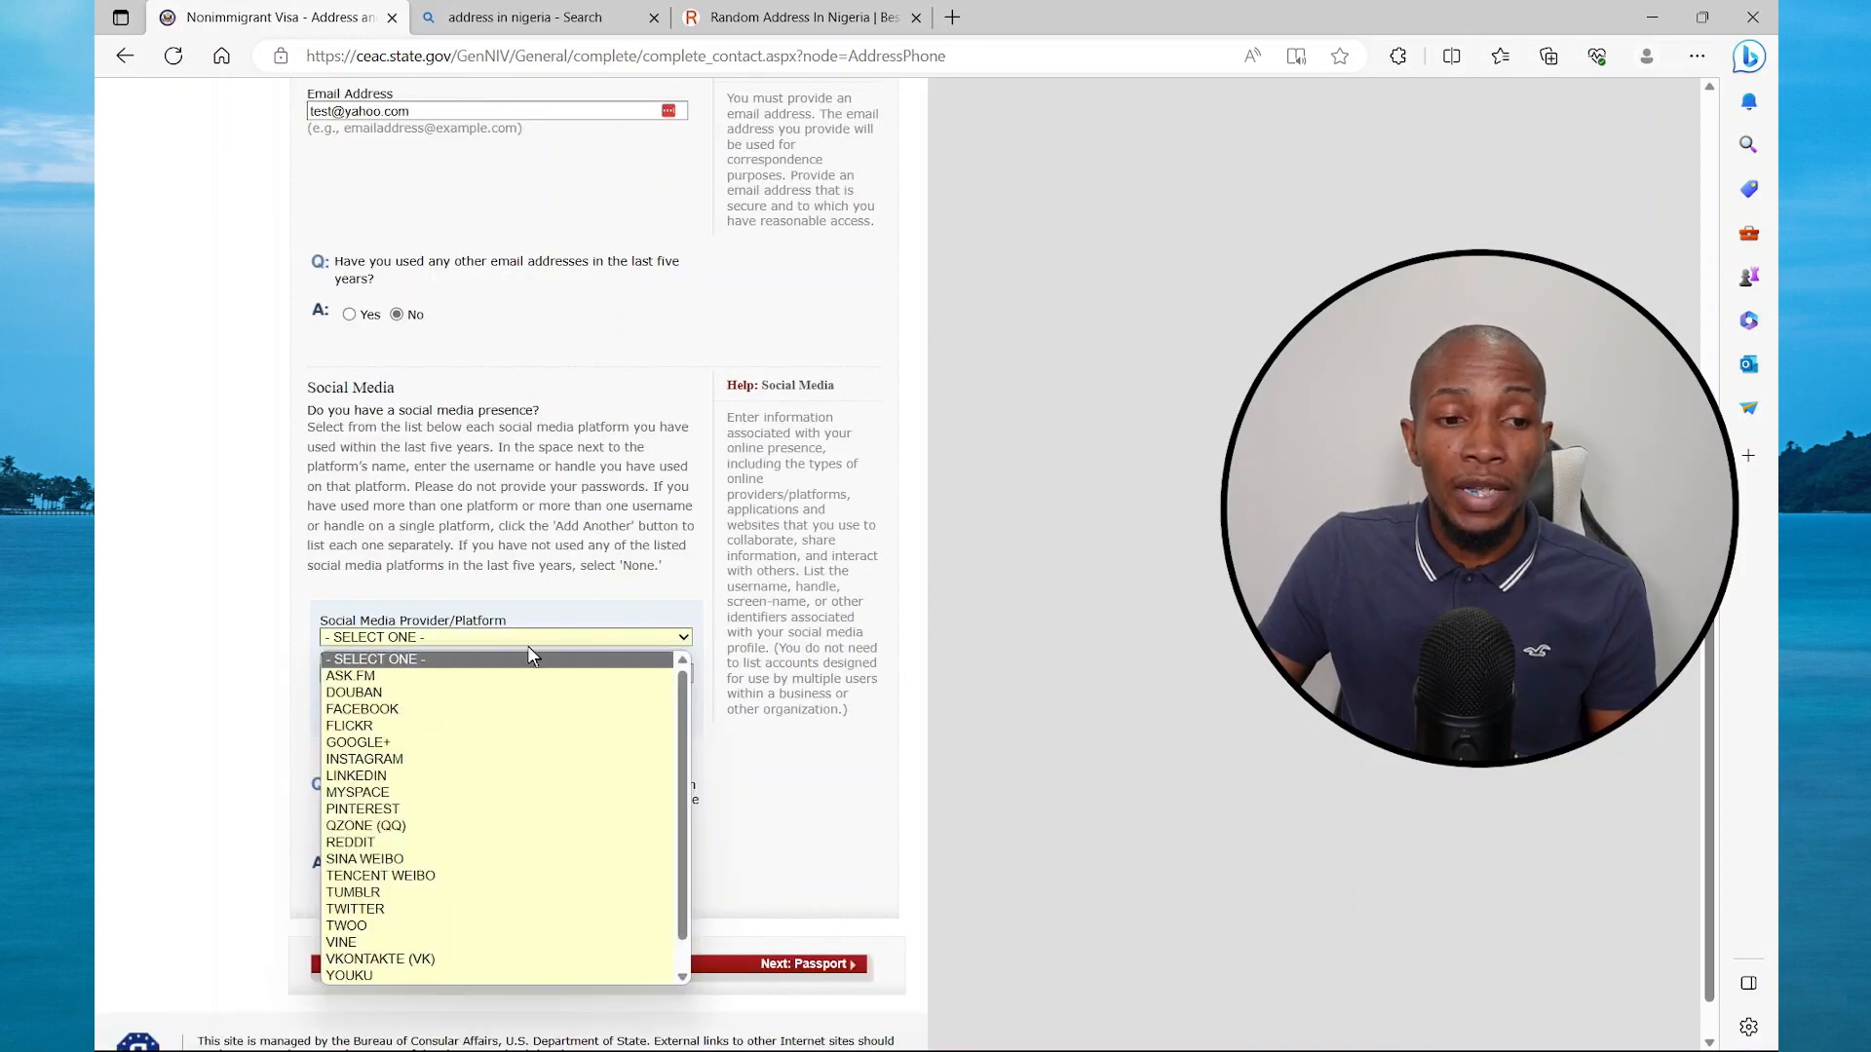
left_click(400, 759)
scroll(453, 701, "up", 3)
scroll(453, 699, "down", 3)
left_click(448, 604)
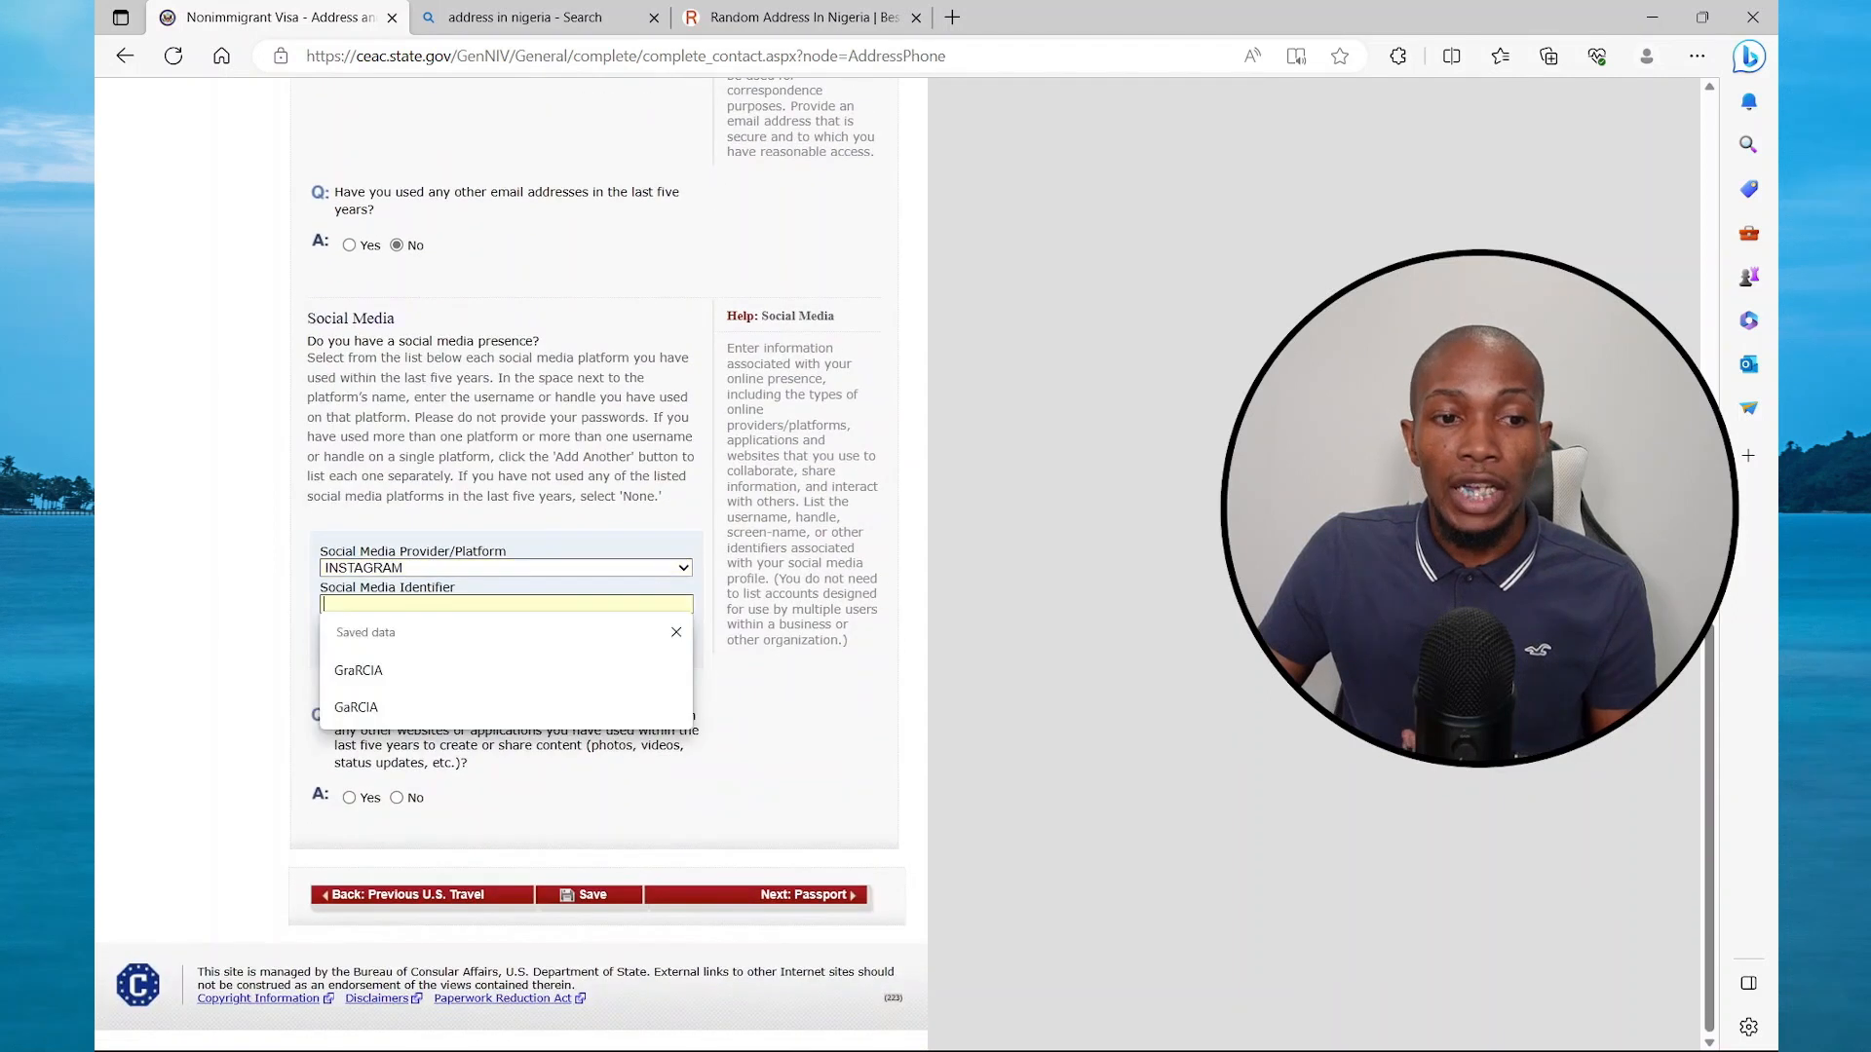
left_click(378, 681)
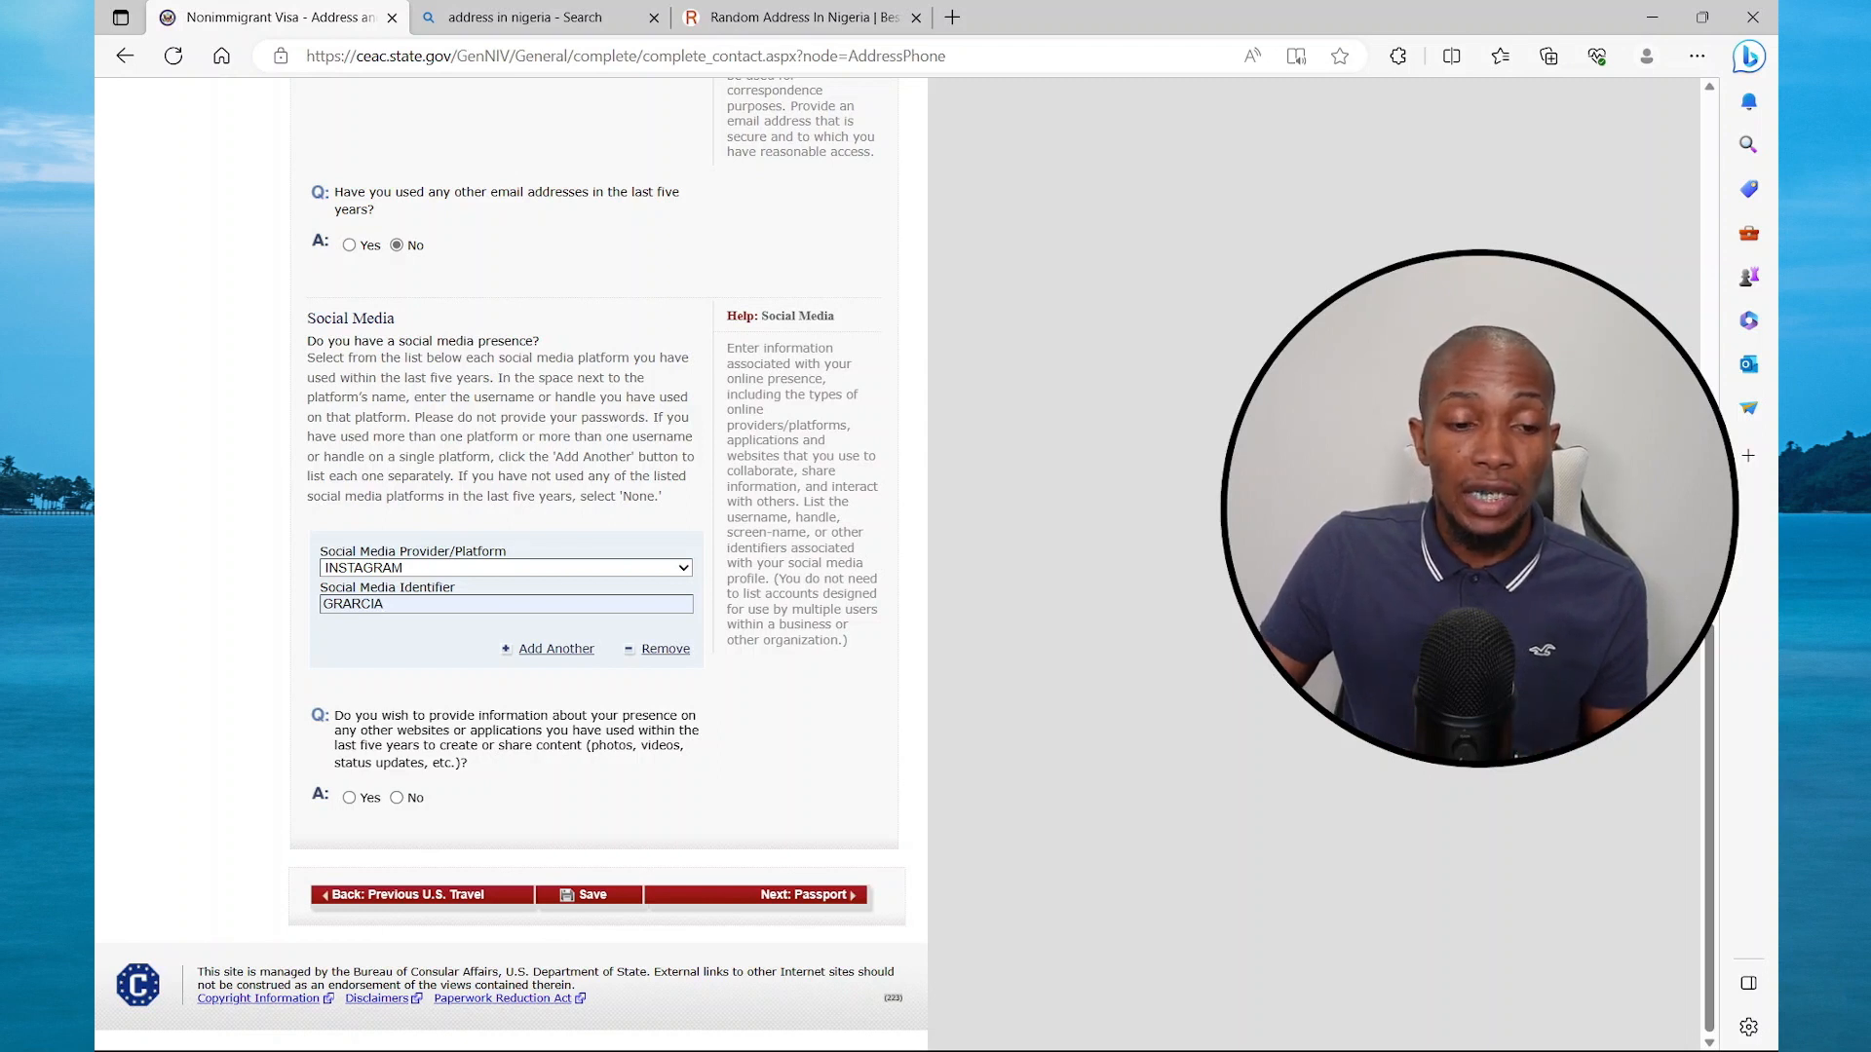
left_click(396, 798)
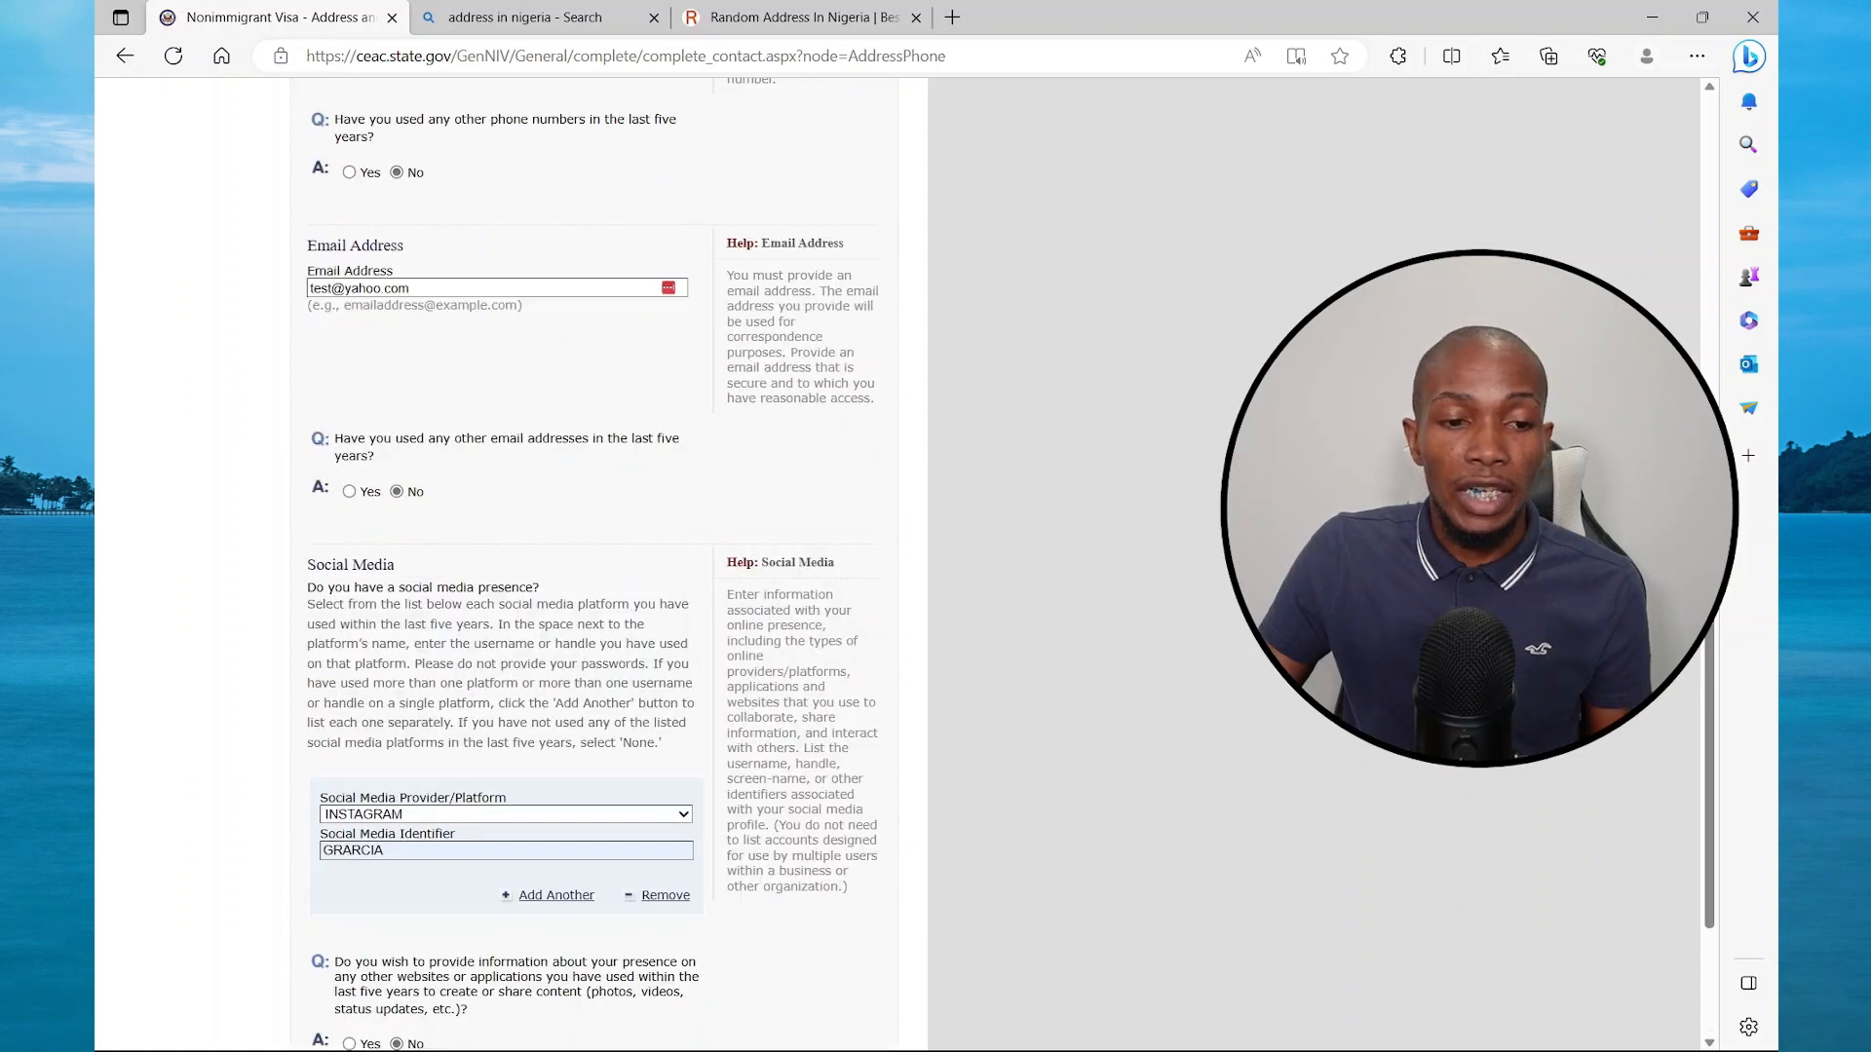
left_click(790, 894)
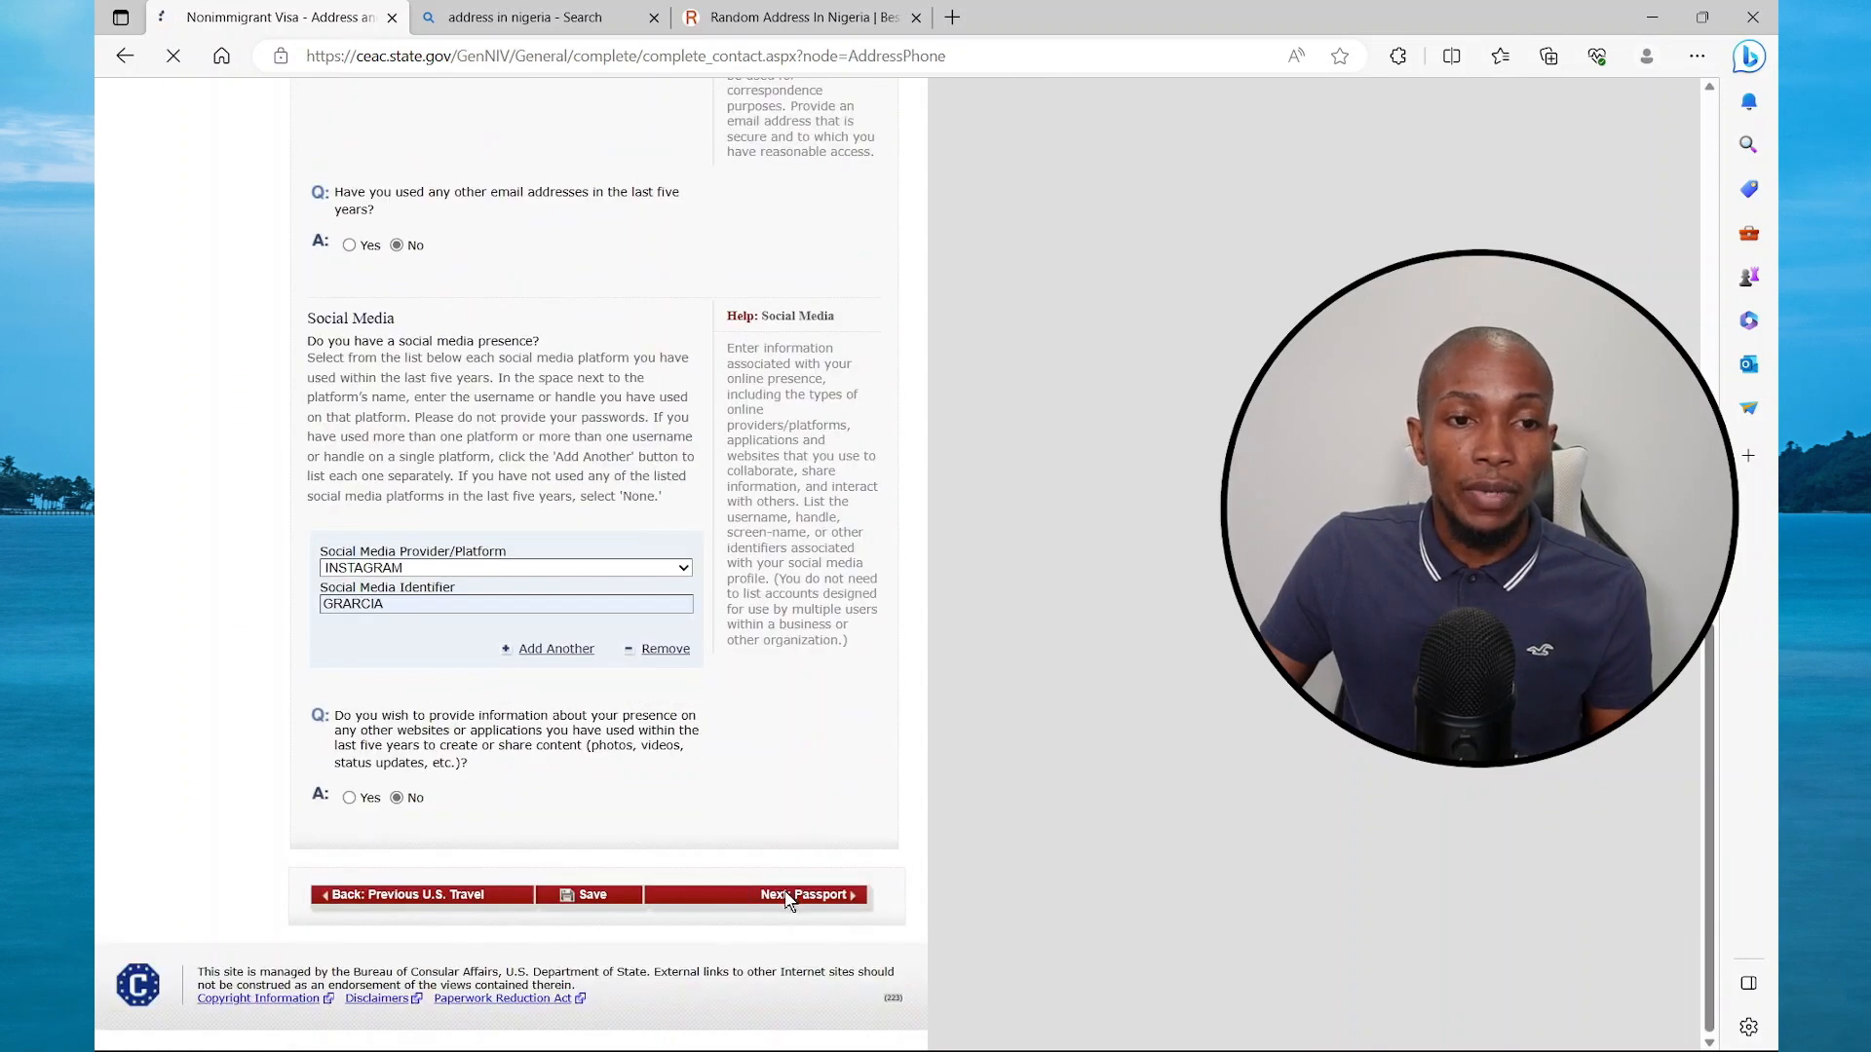
Set passport type REGULAR, fill the saved passport number, and mark book number Does Not Apply
left_click(677, 343)
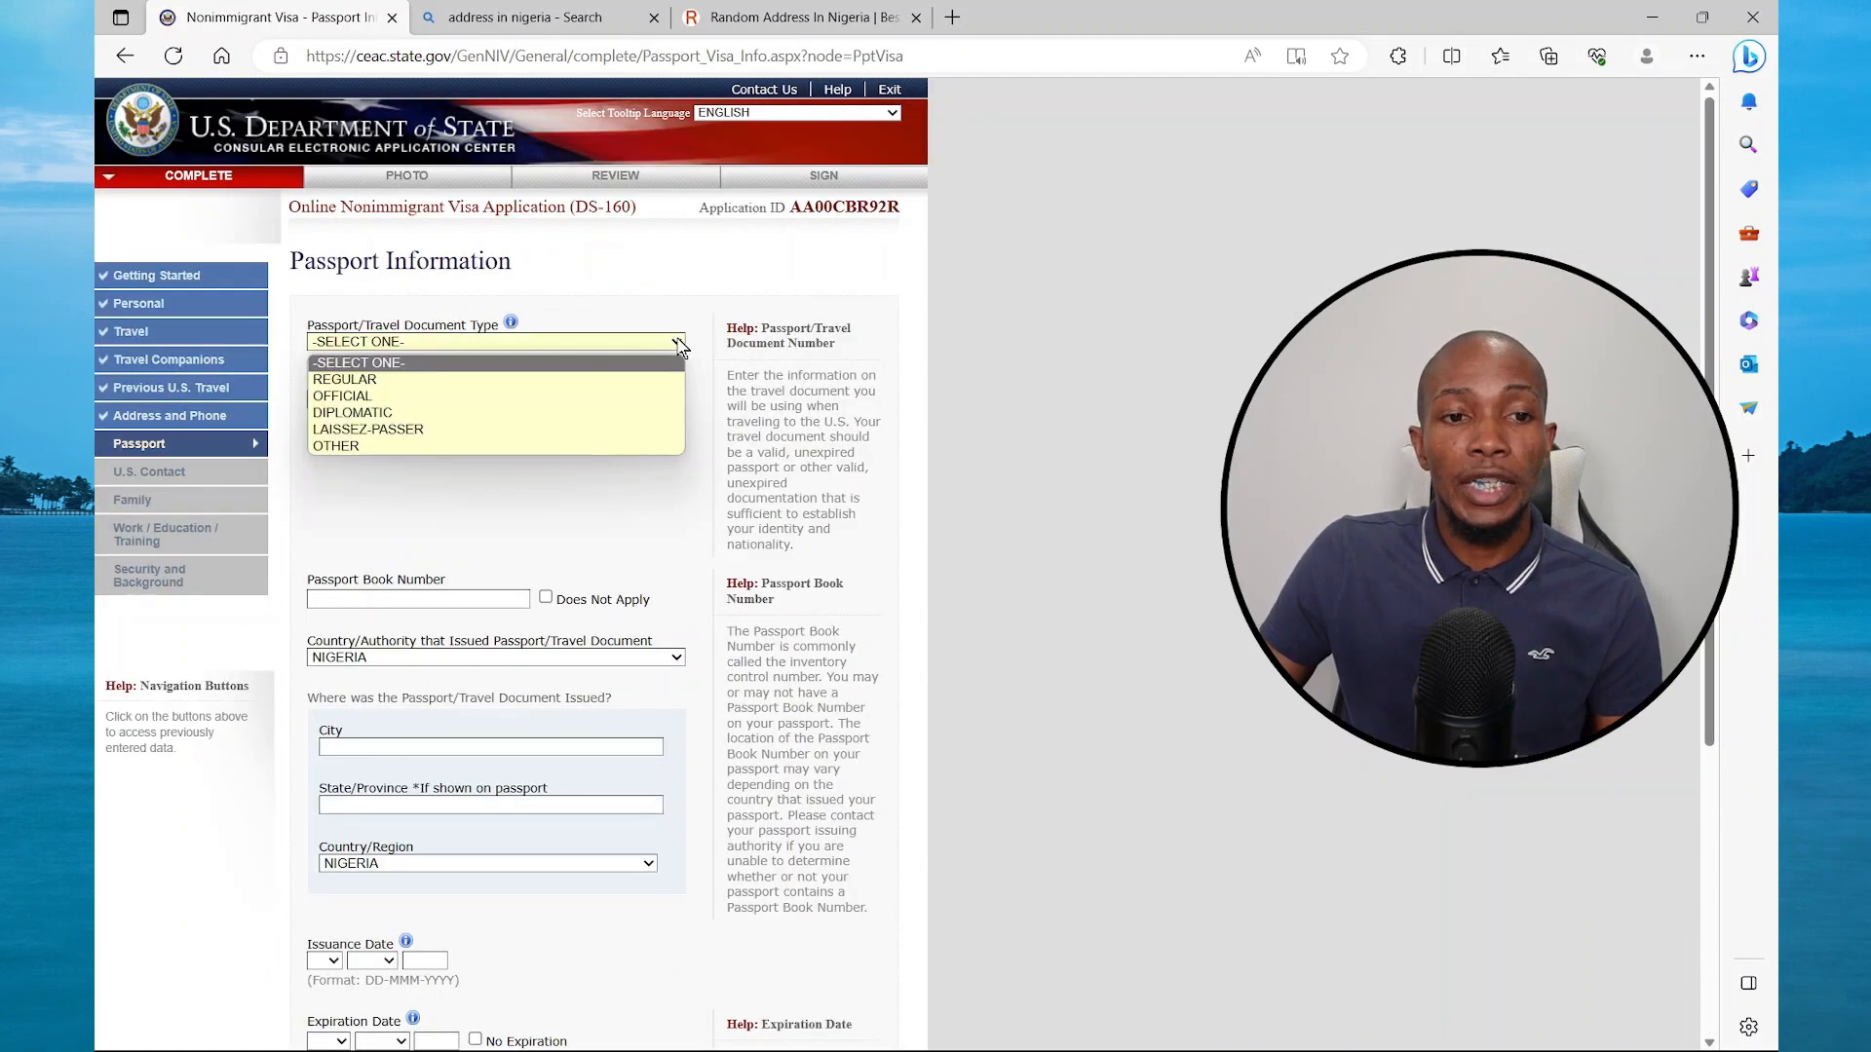
left_click(431, 384)
left_click(414, 399)
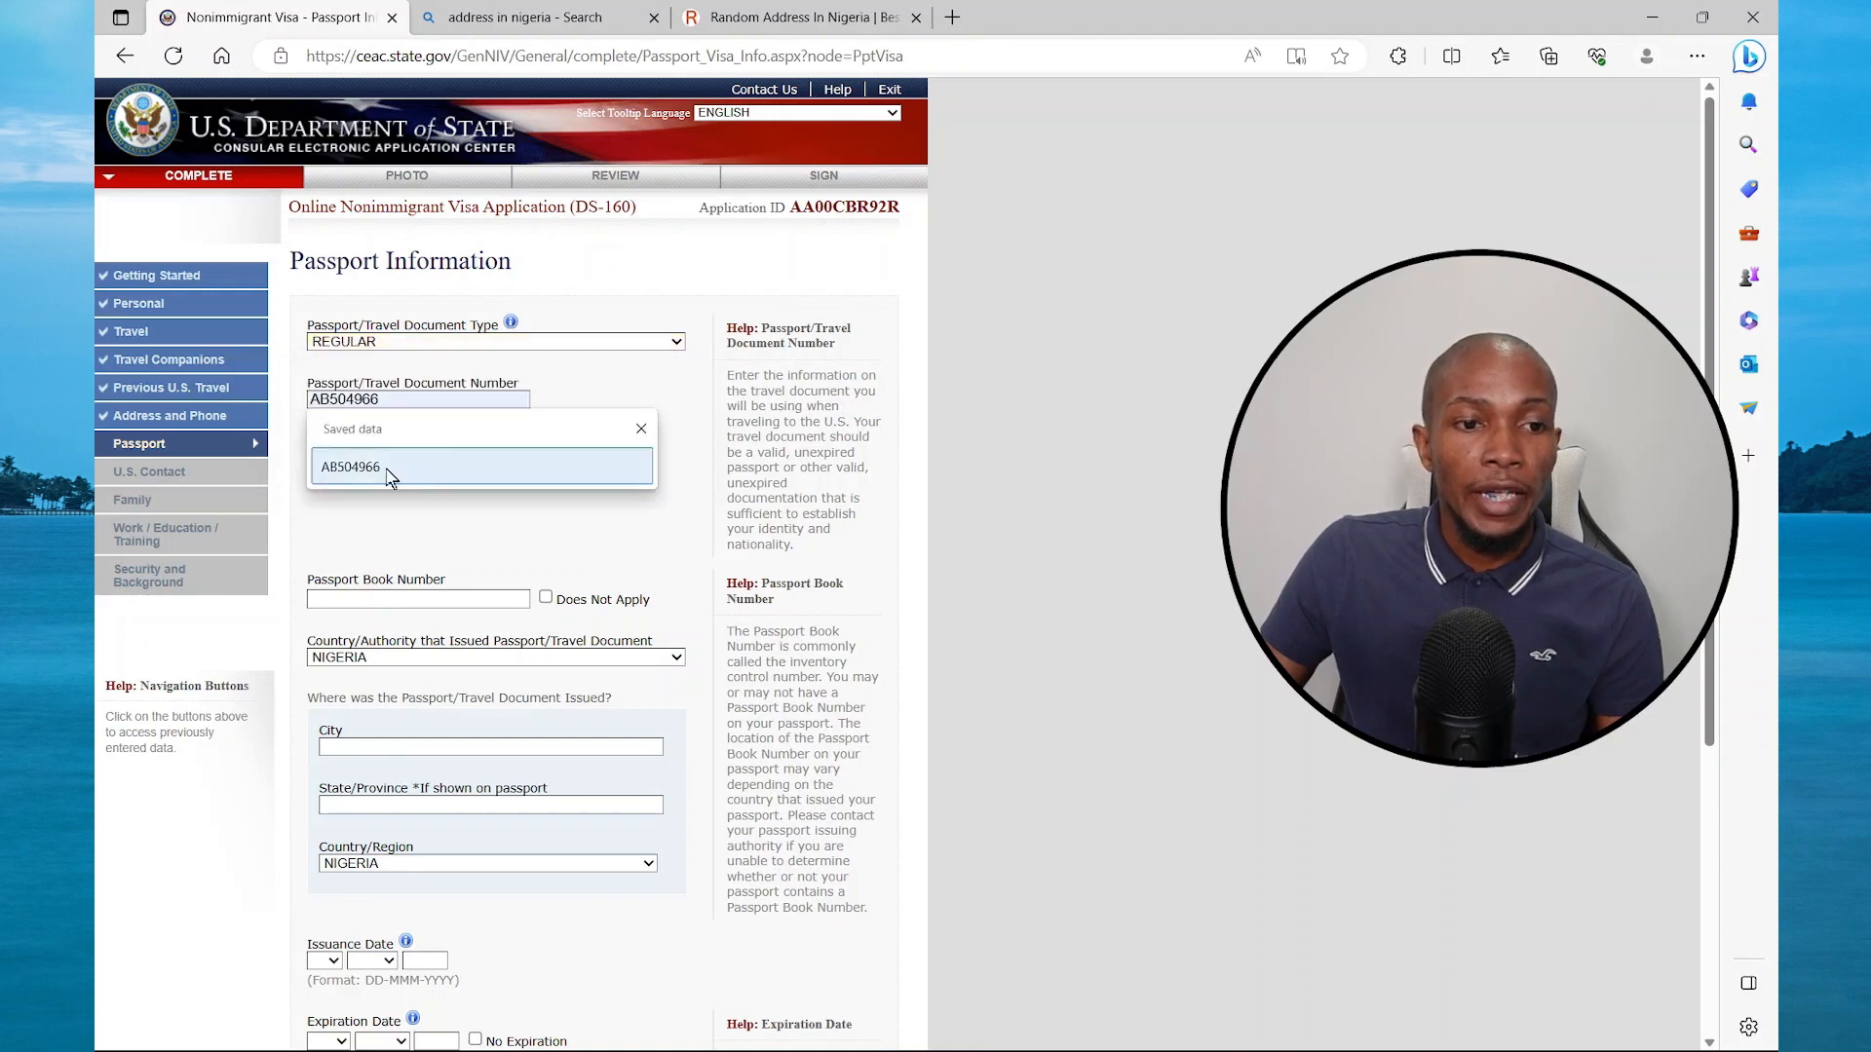
left_click(388, 471)
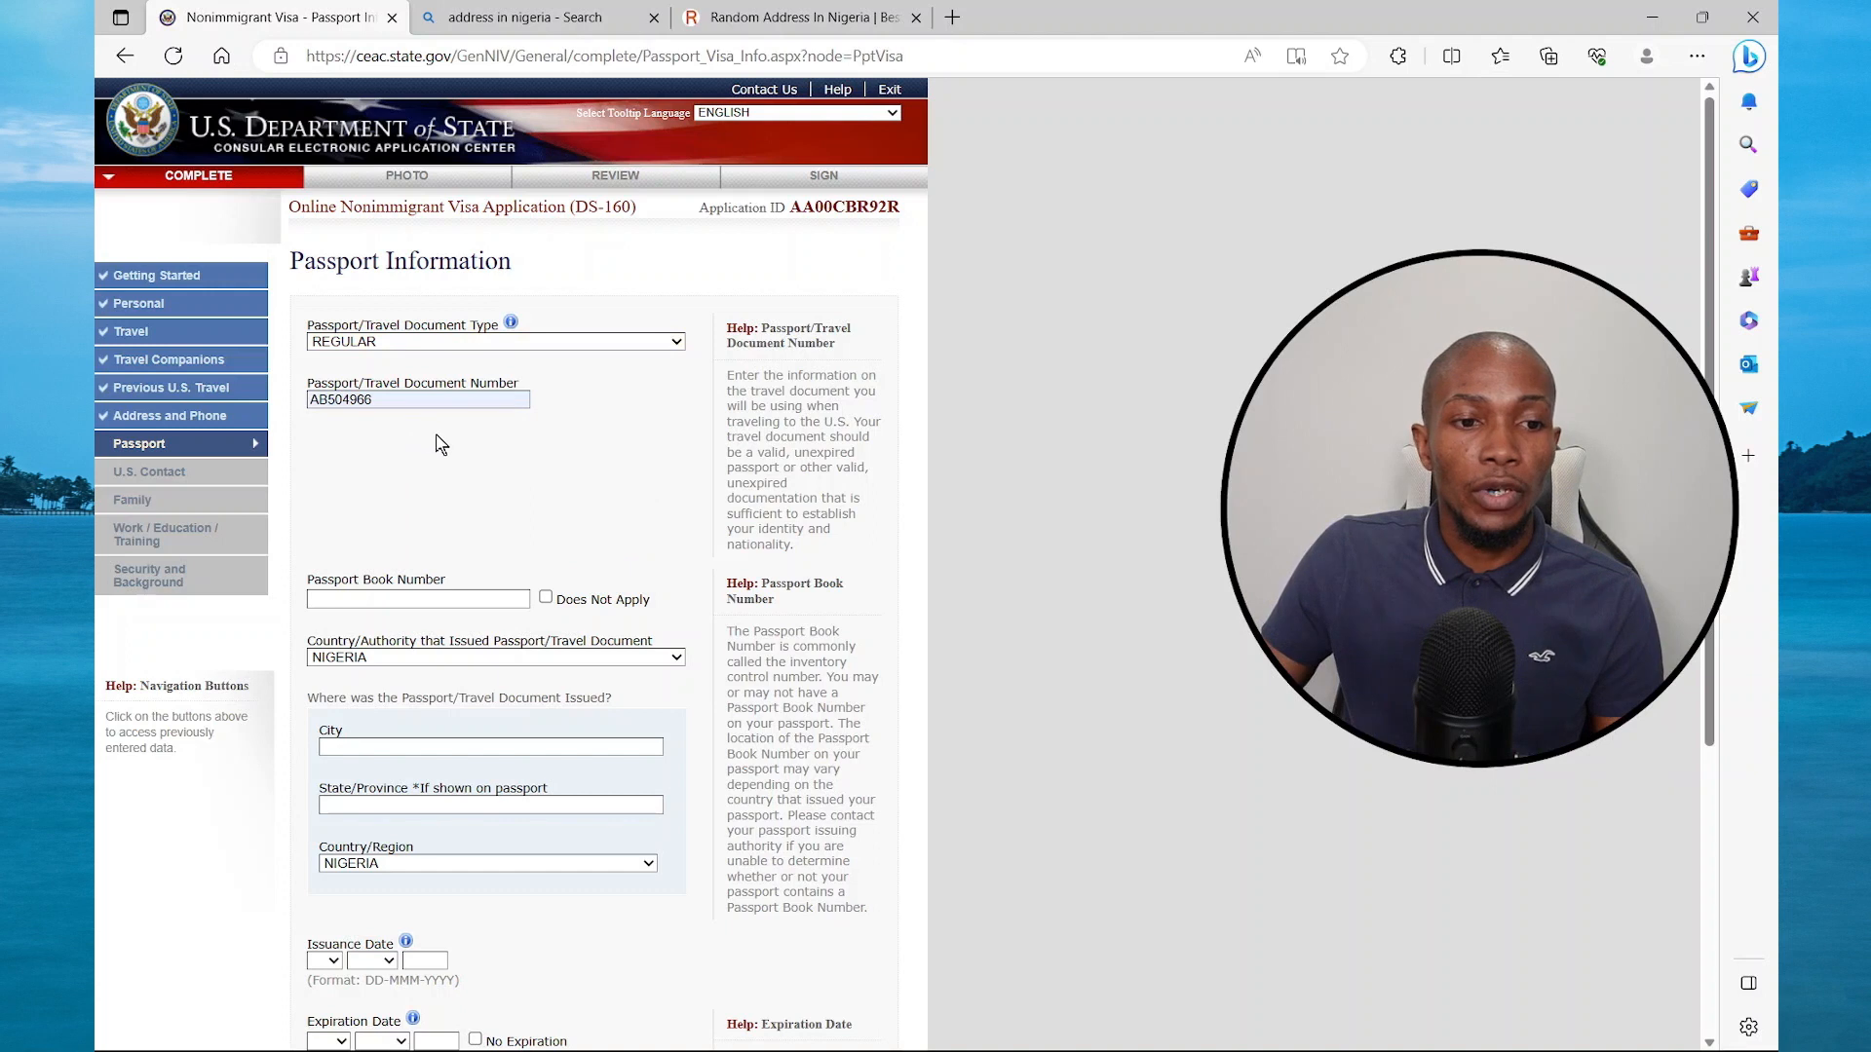
left_click(545, 598)
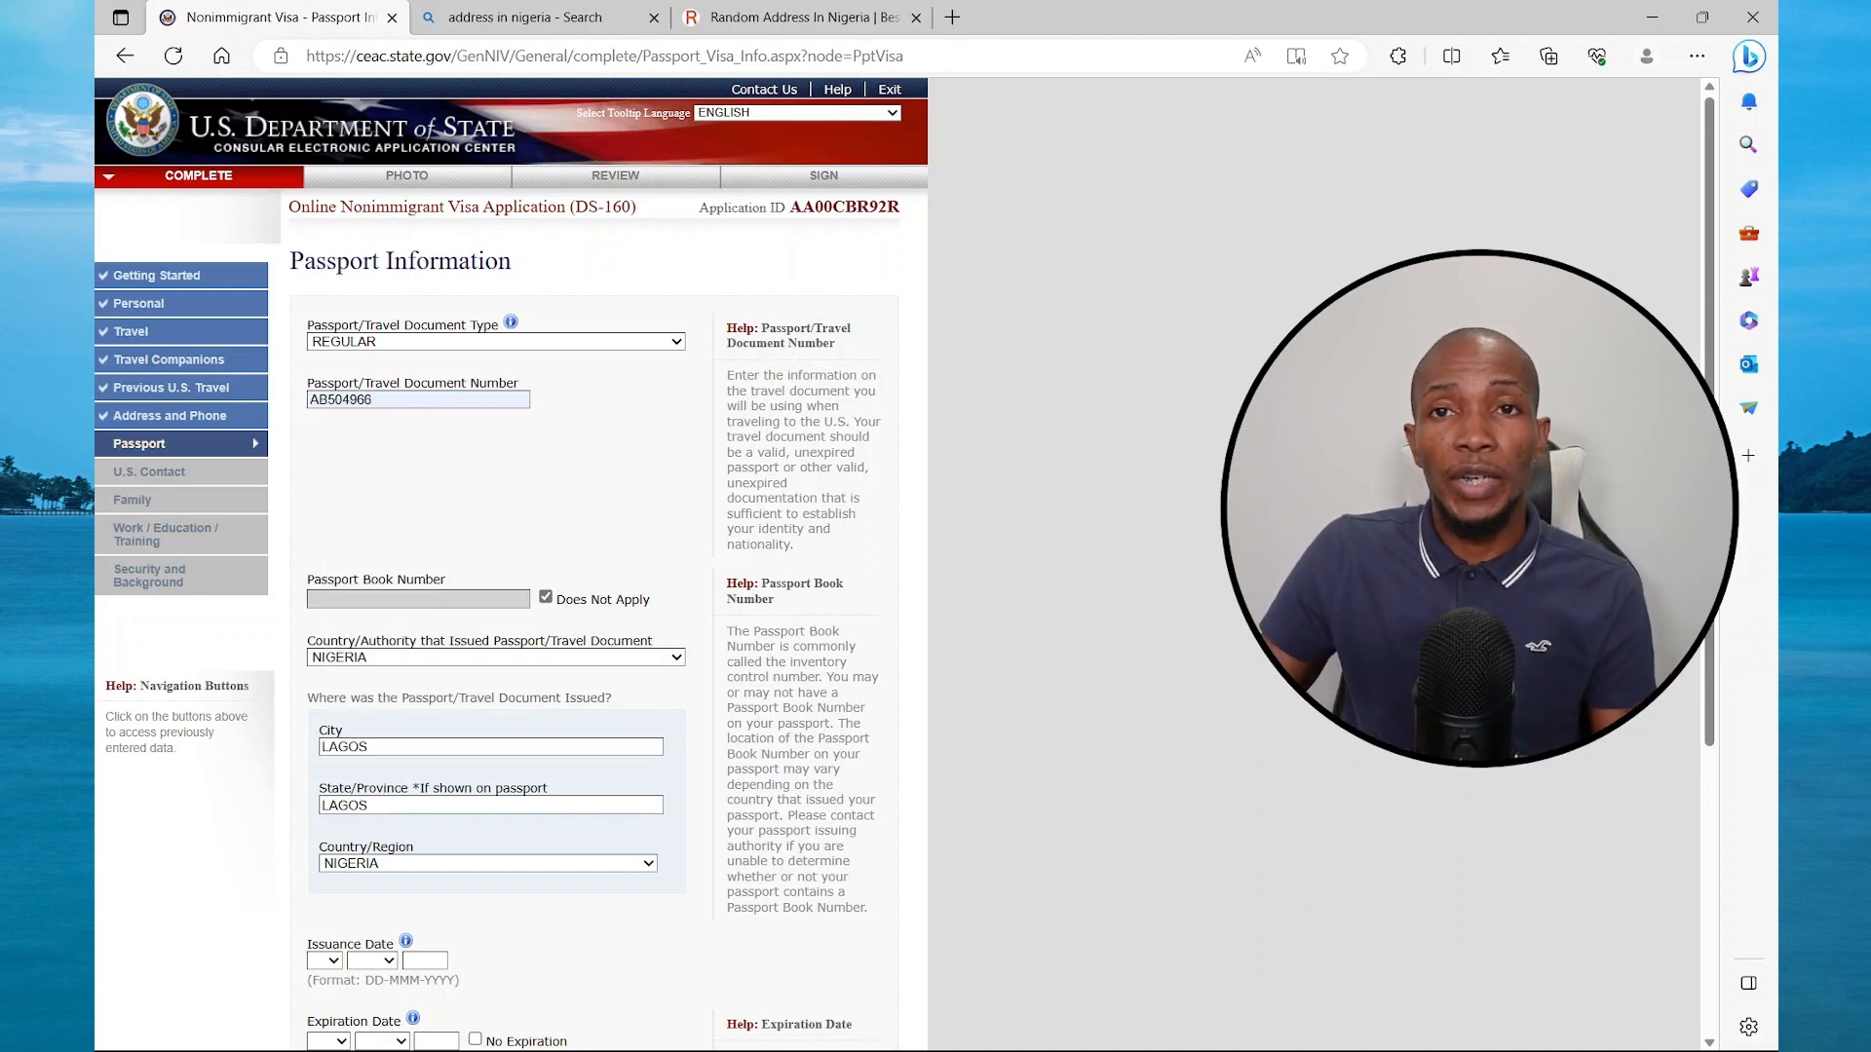
Set issue and expiry dates 01 JAN 2020/2030, answer No to lost passport, and continue
scroll(378, 747, "down", 3)
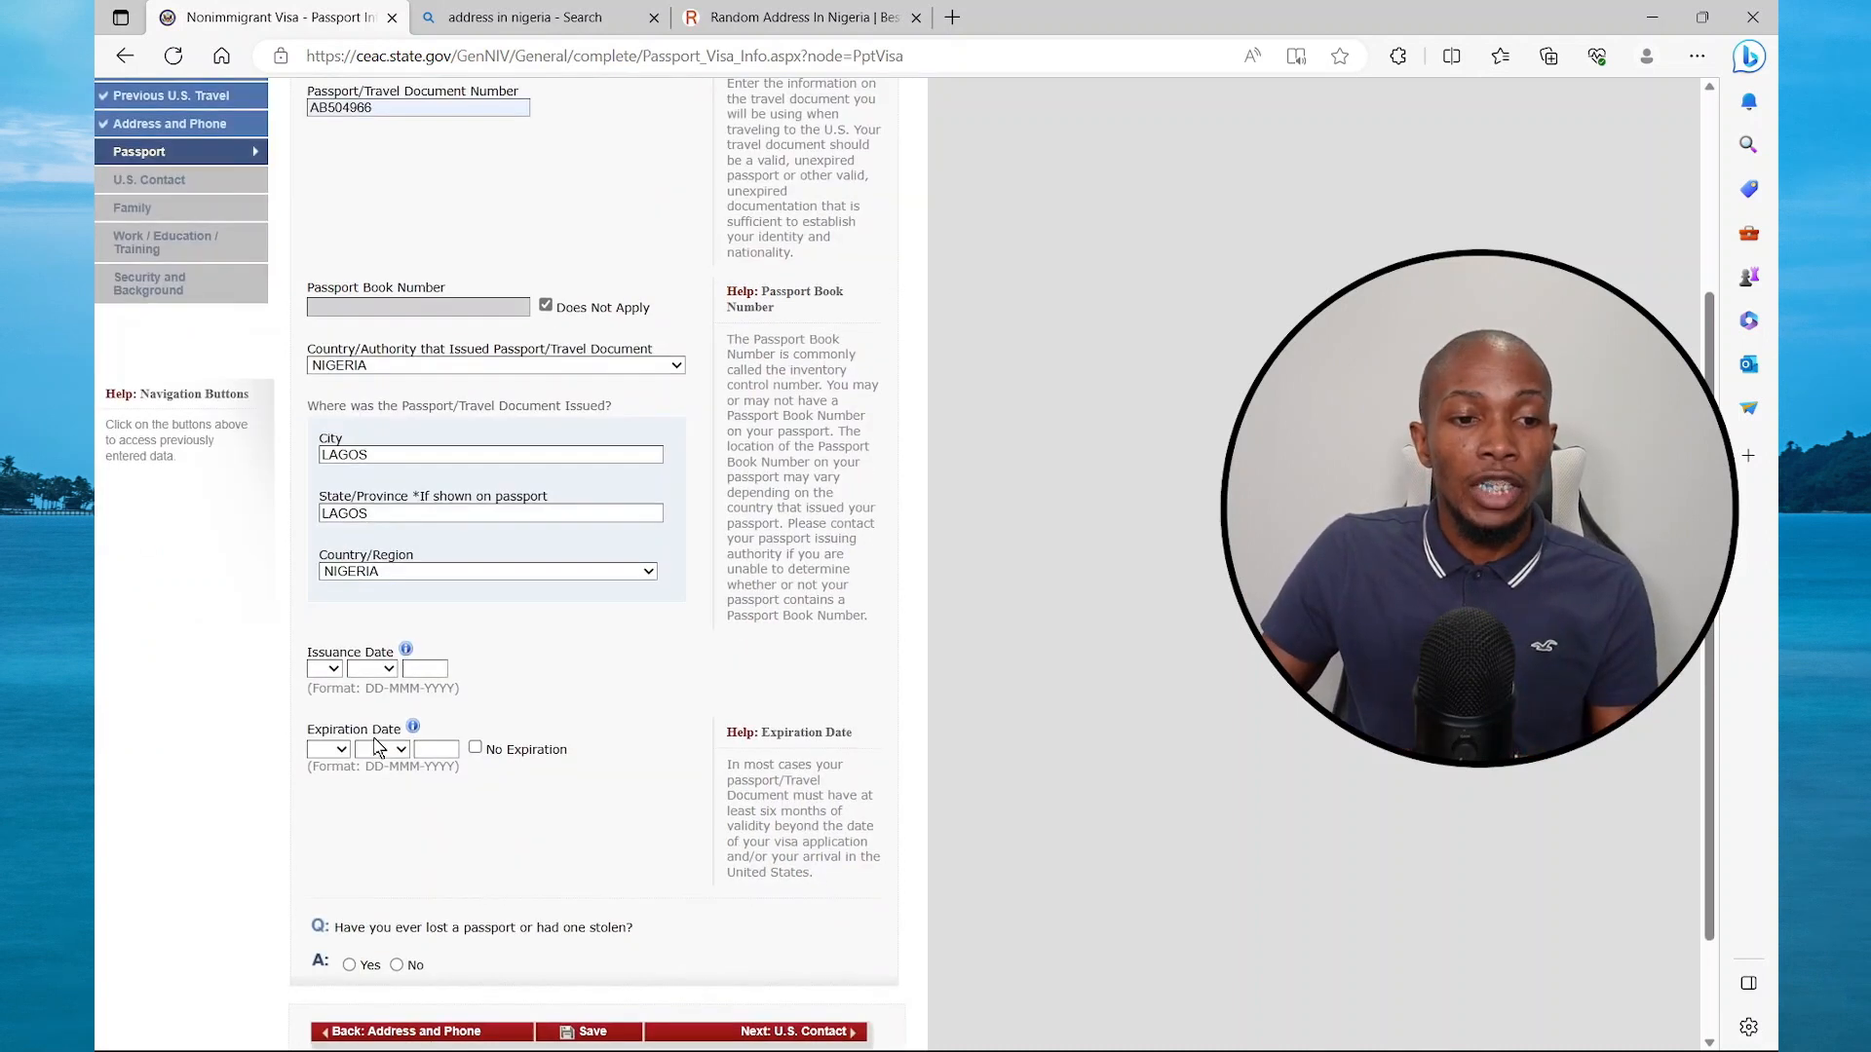
left_click(336, 670)
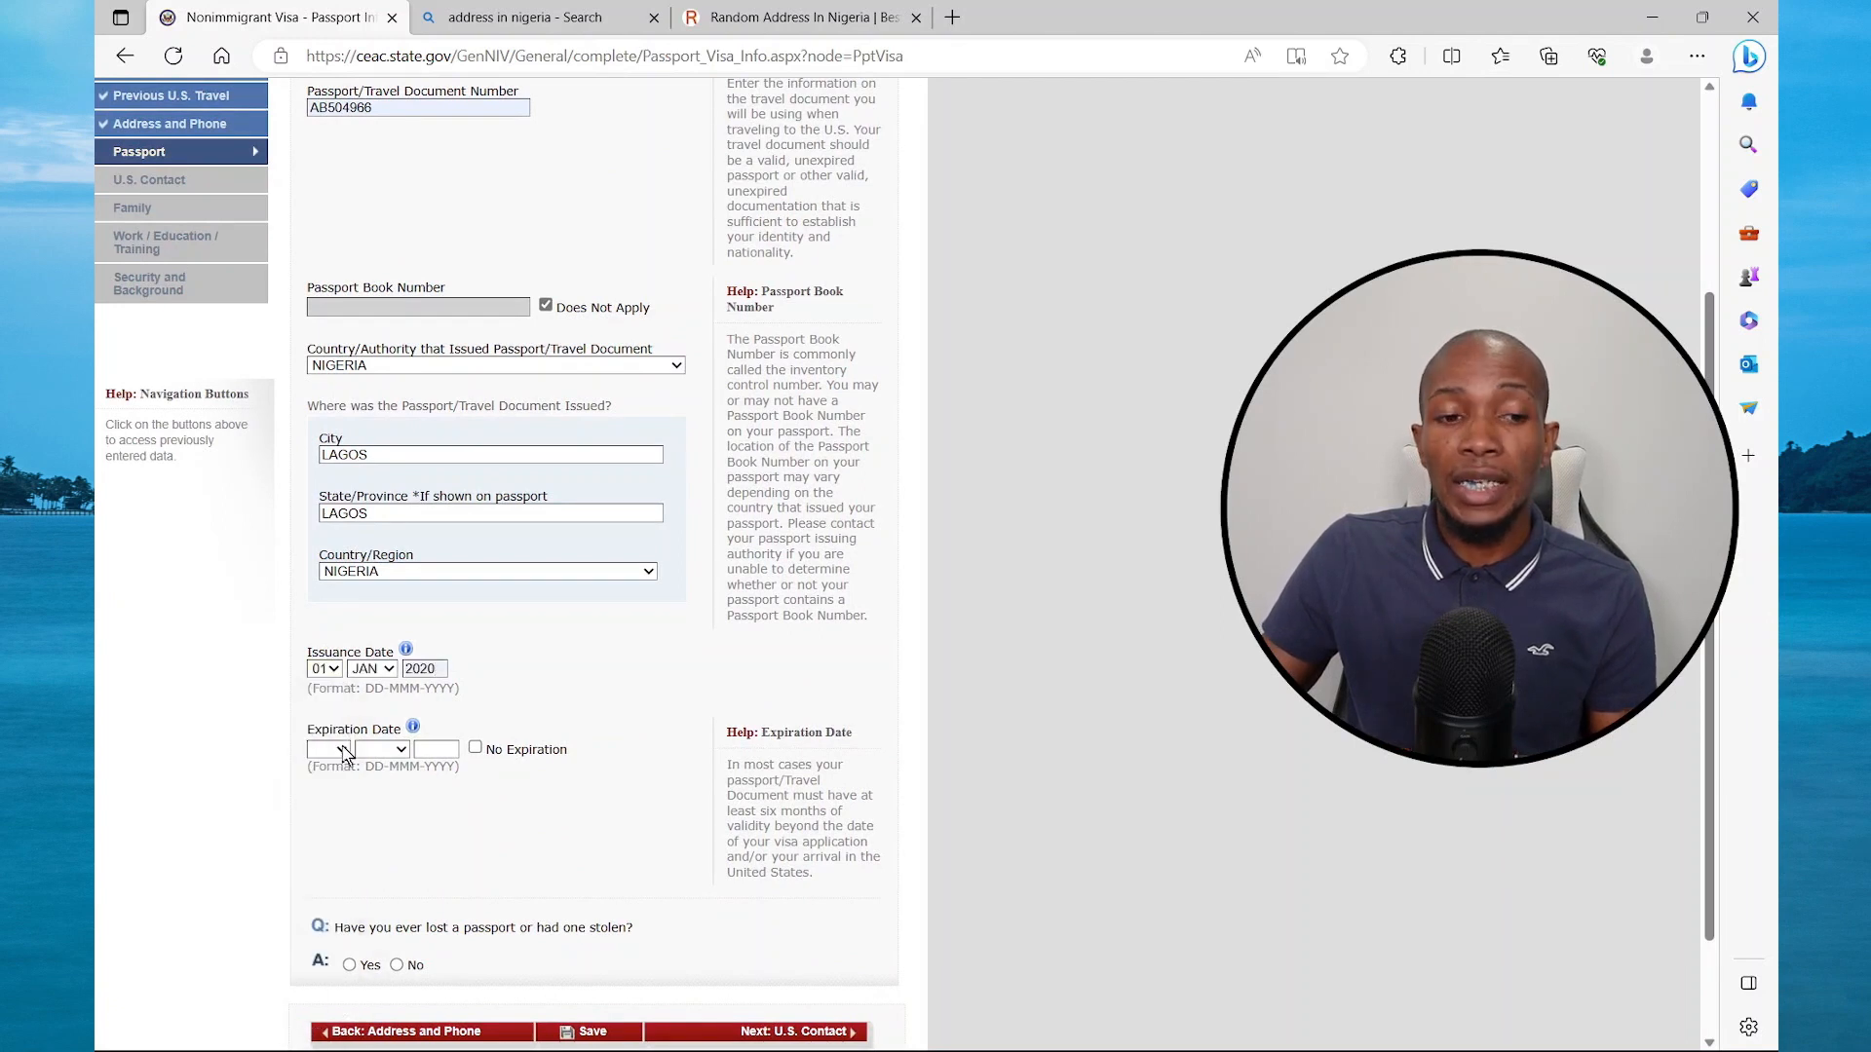
left_click(341, 749)
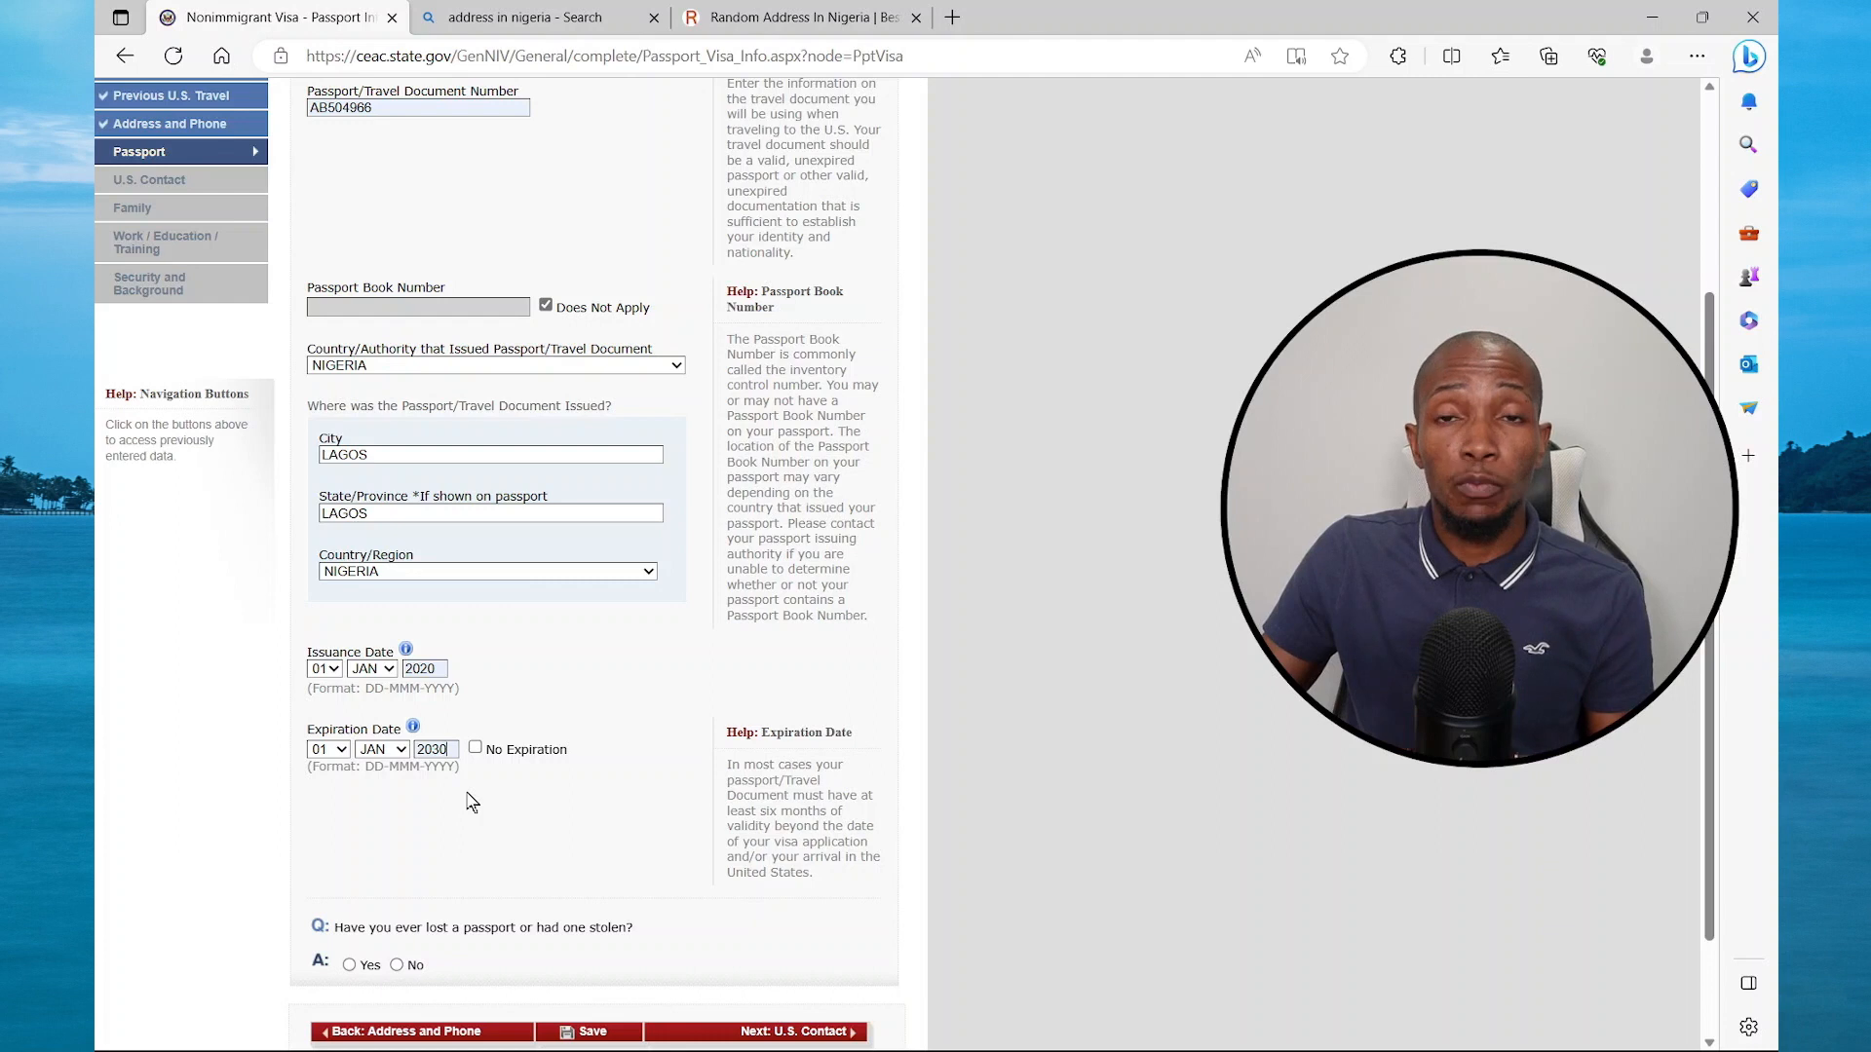
left_click(395, 965)
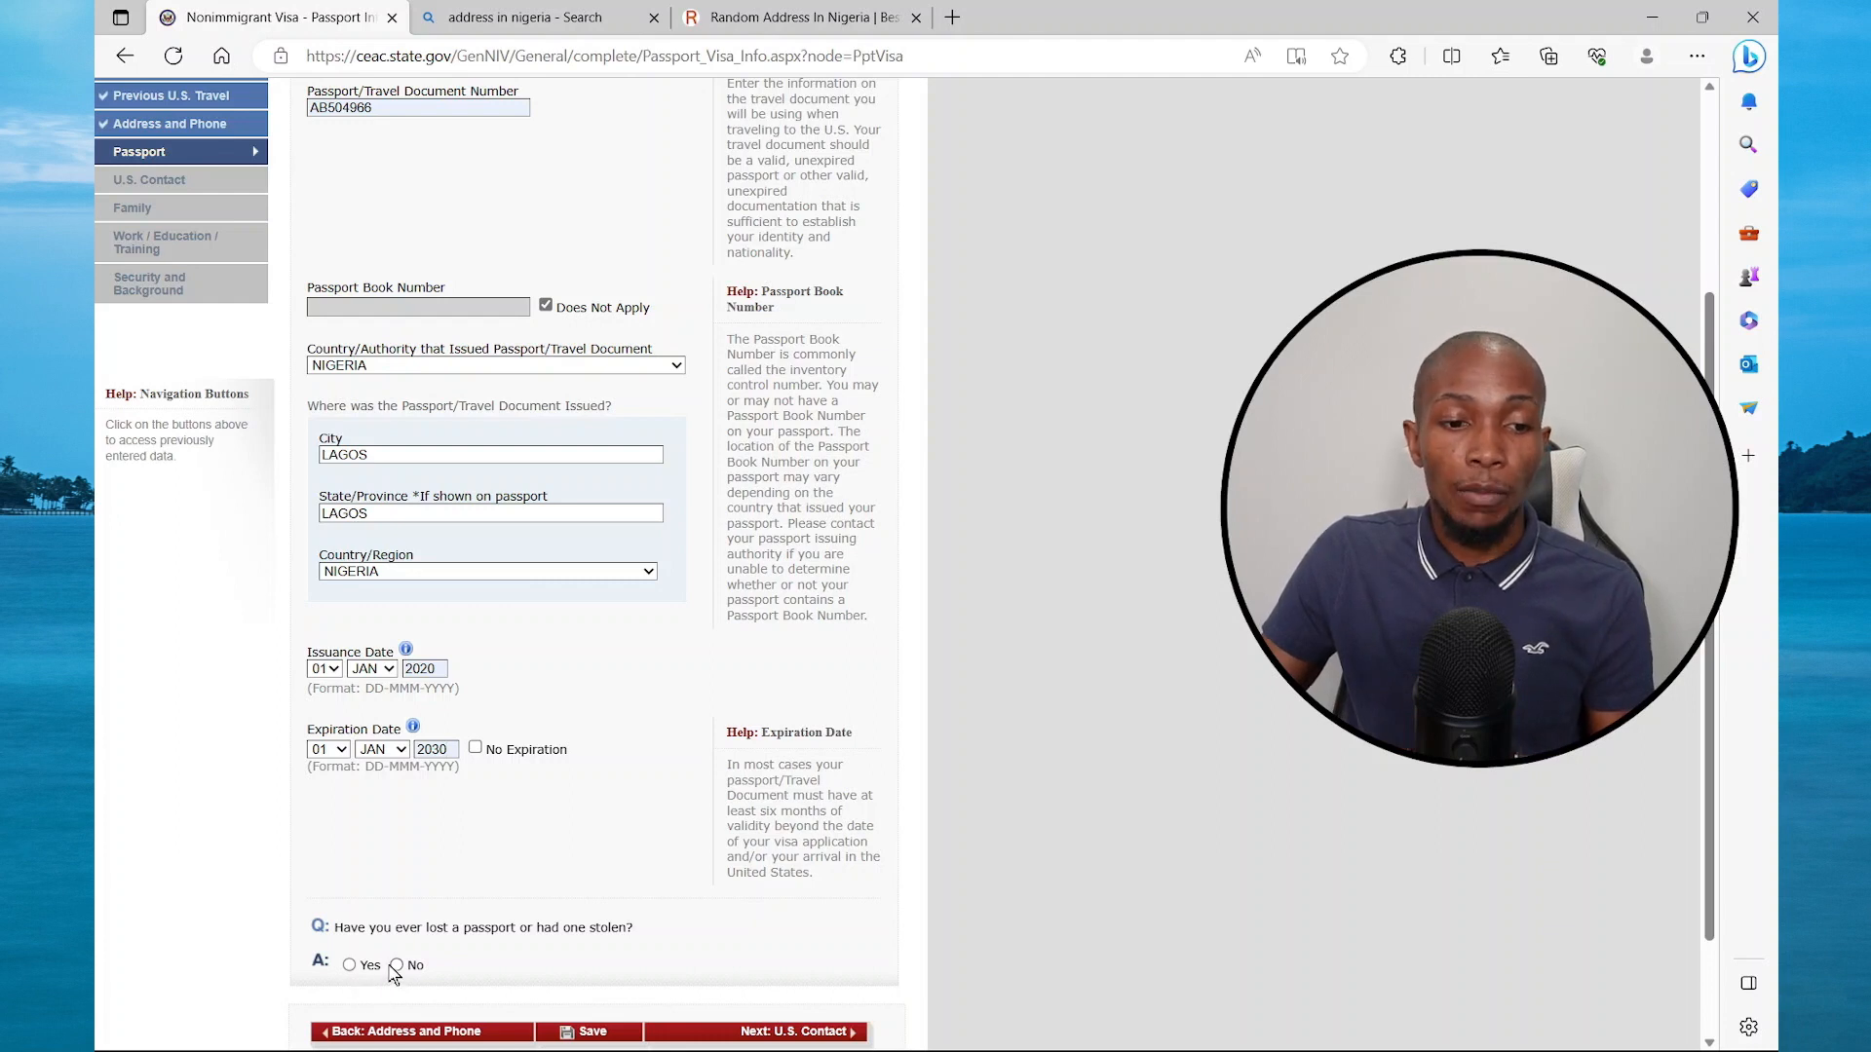
left_click(805, 895)
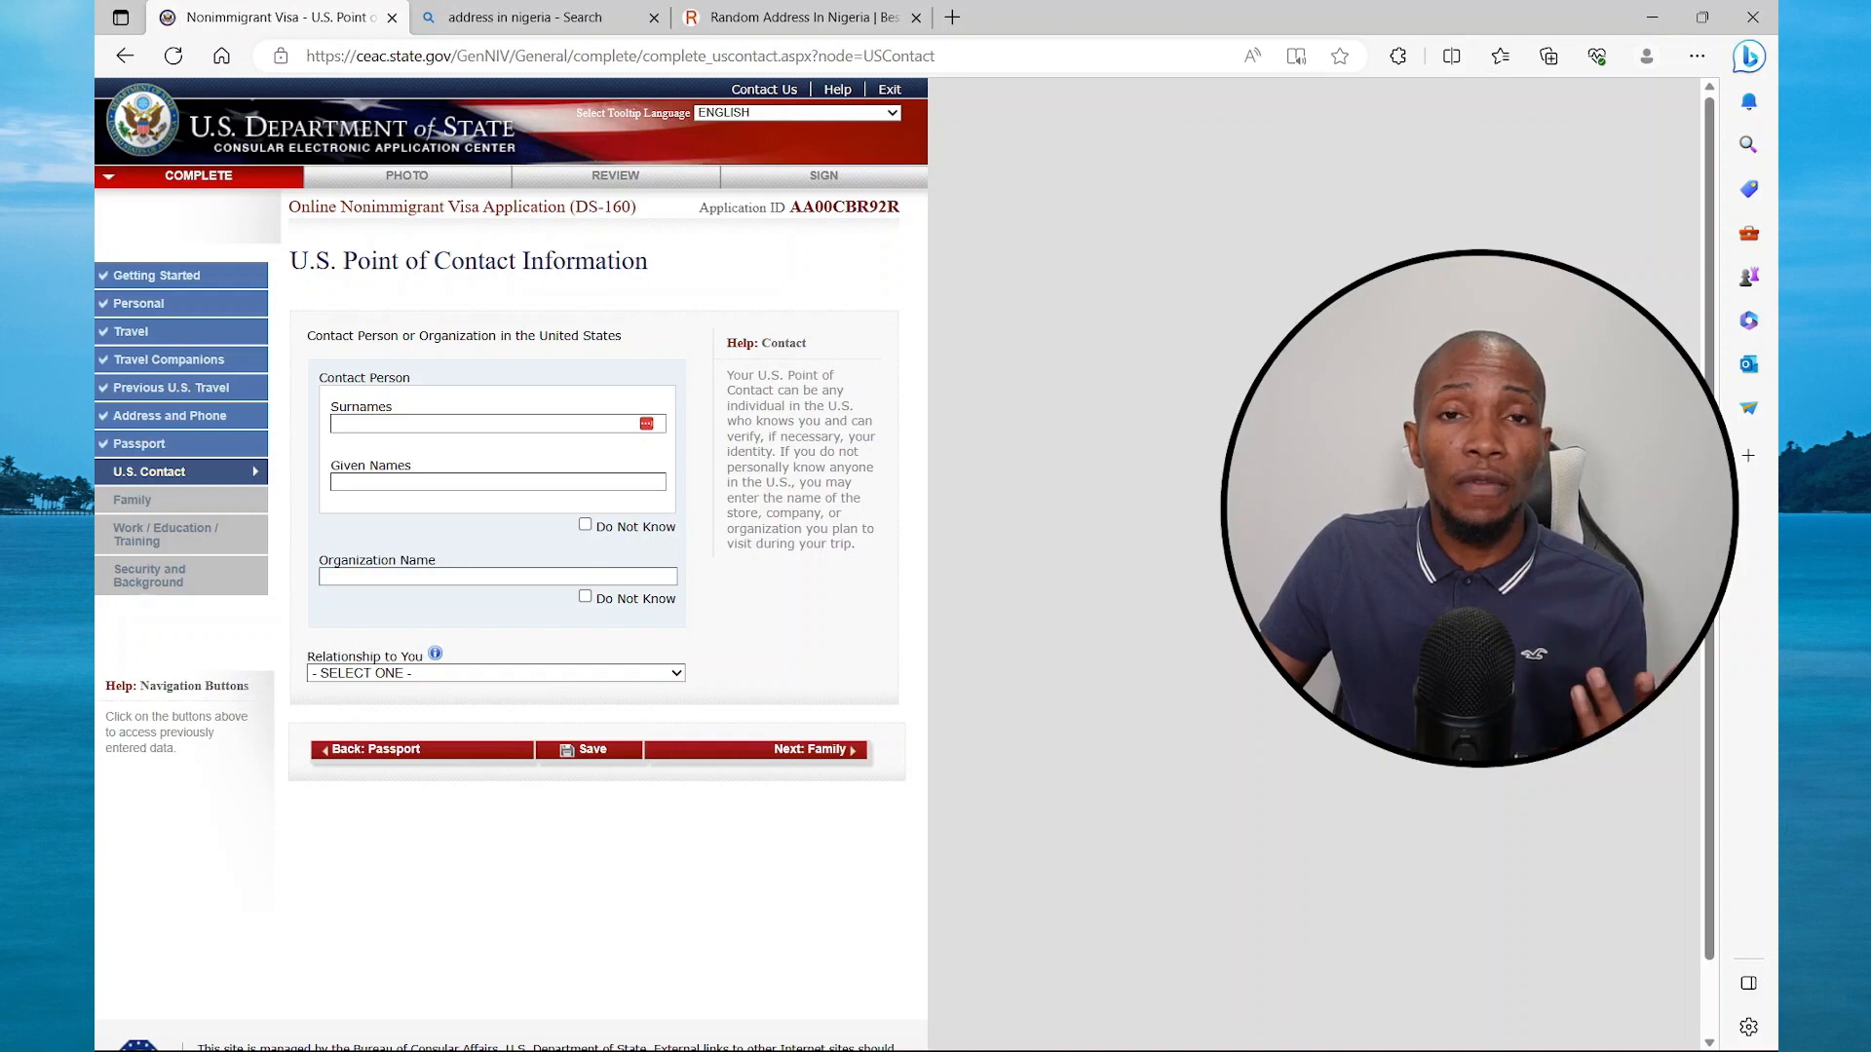
Mark the contact's organization as Do Not Know, set relationship to RELATIVE, and continue to Family
left_click(584, 597)
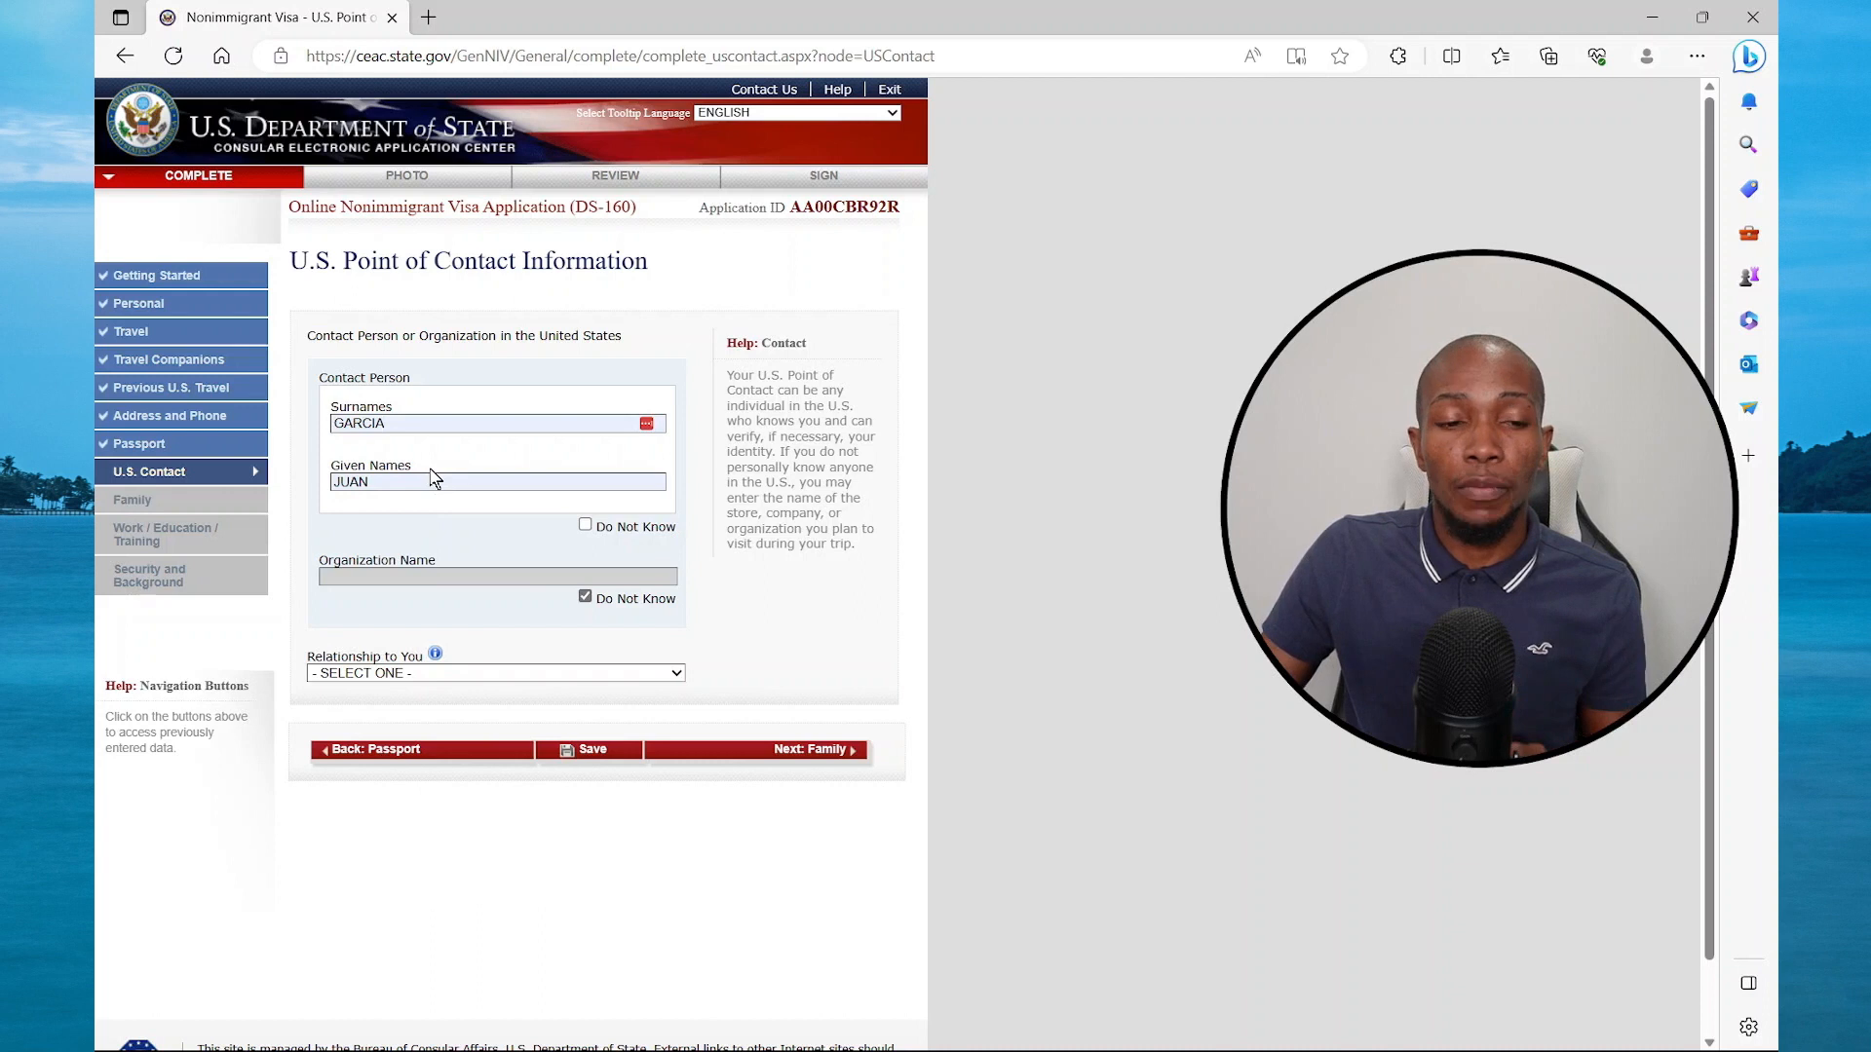
left_click(648, 673)
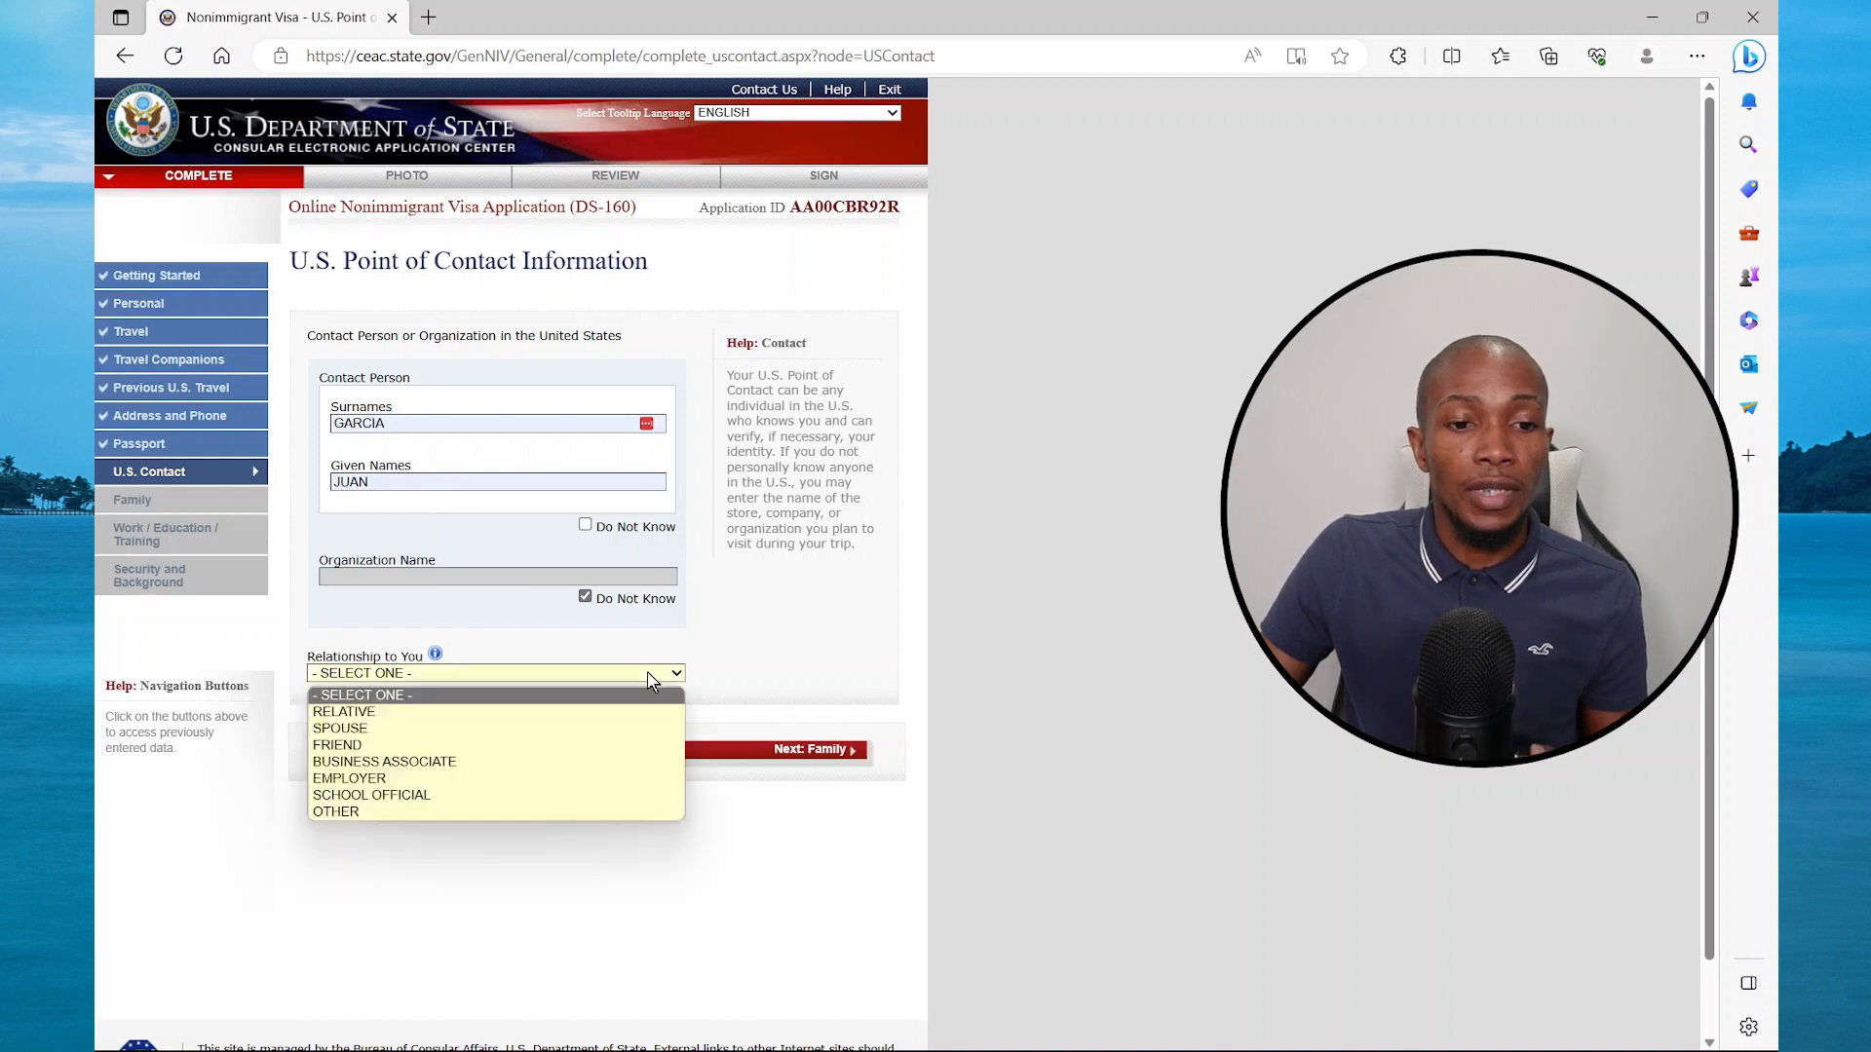
left_click(424, 716)
scroll(425, 718, "down", 3)
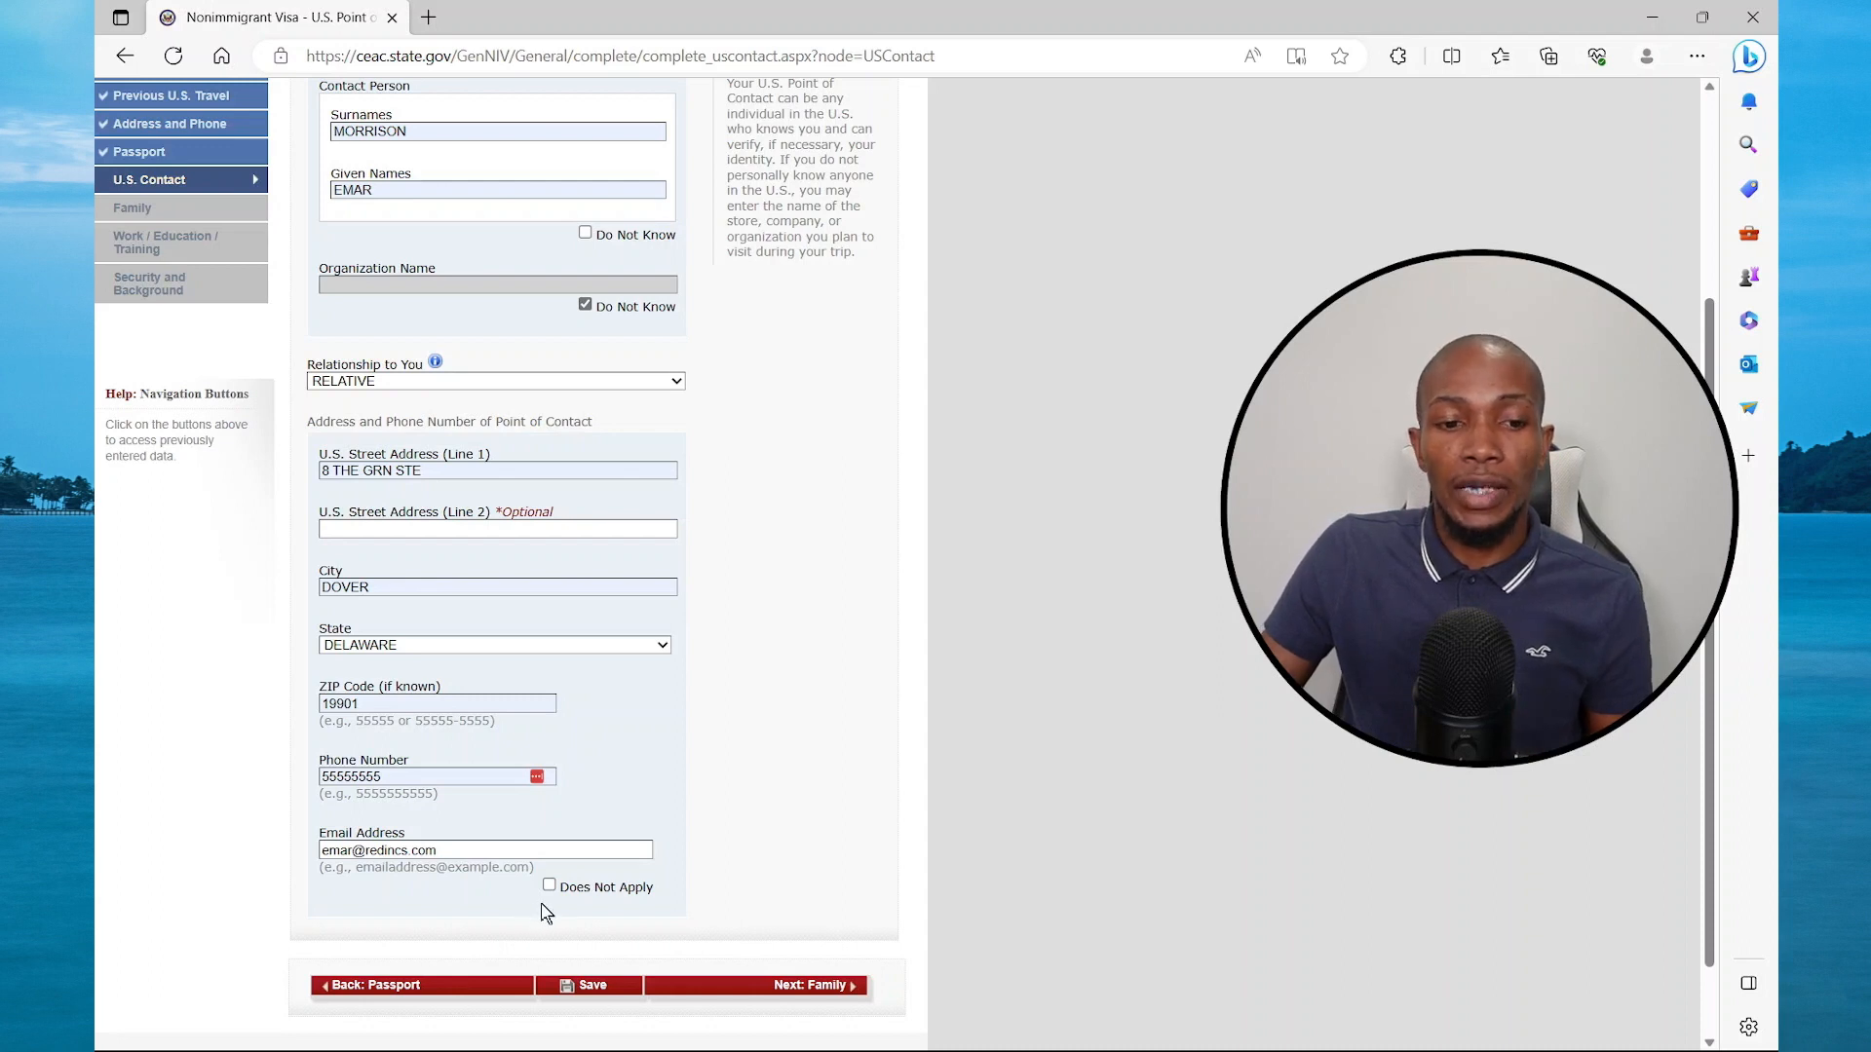
left_click(805, 986)
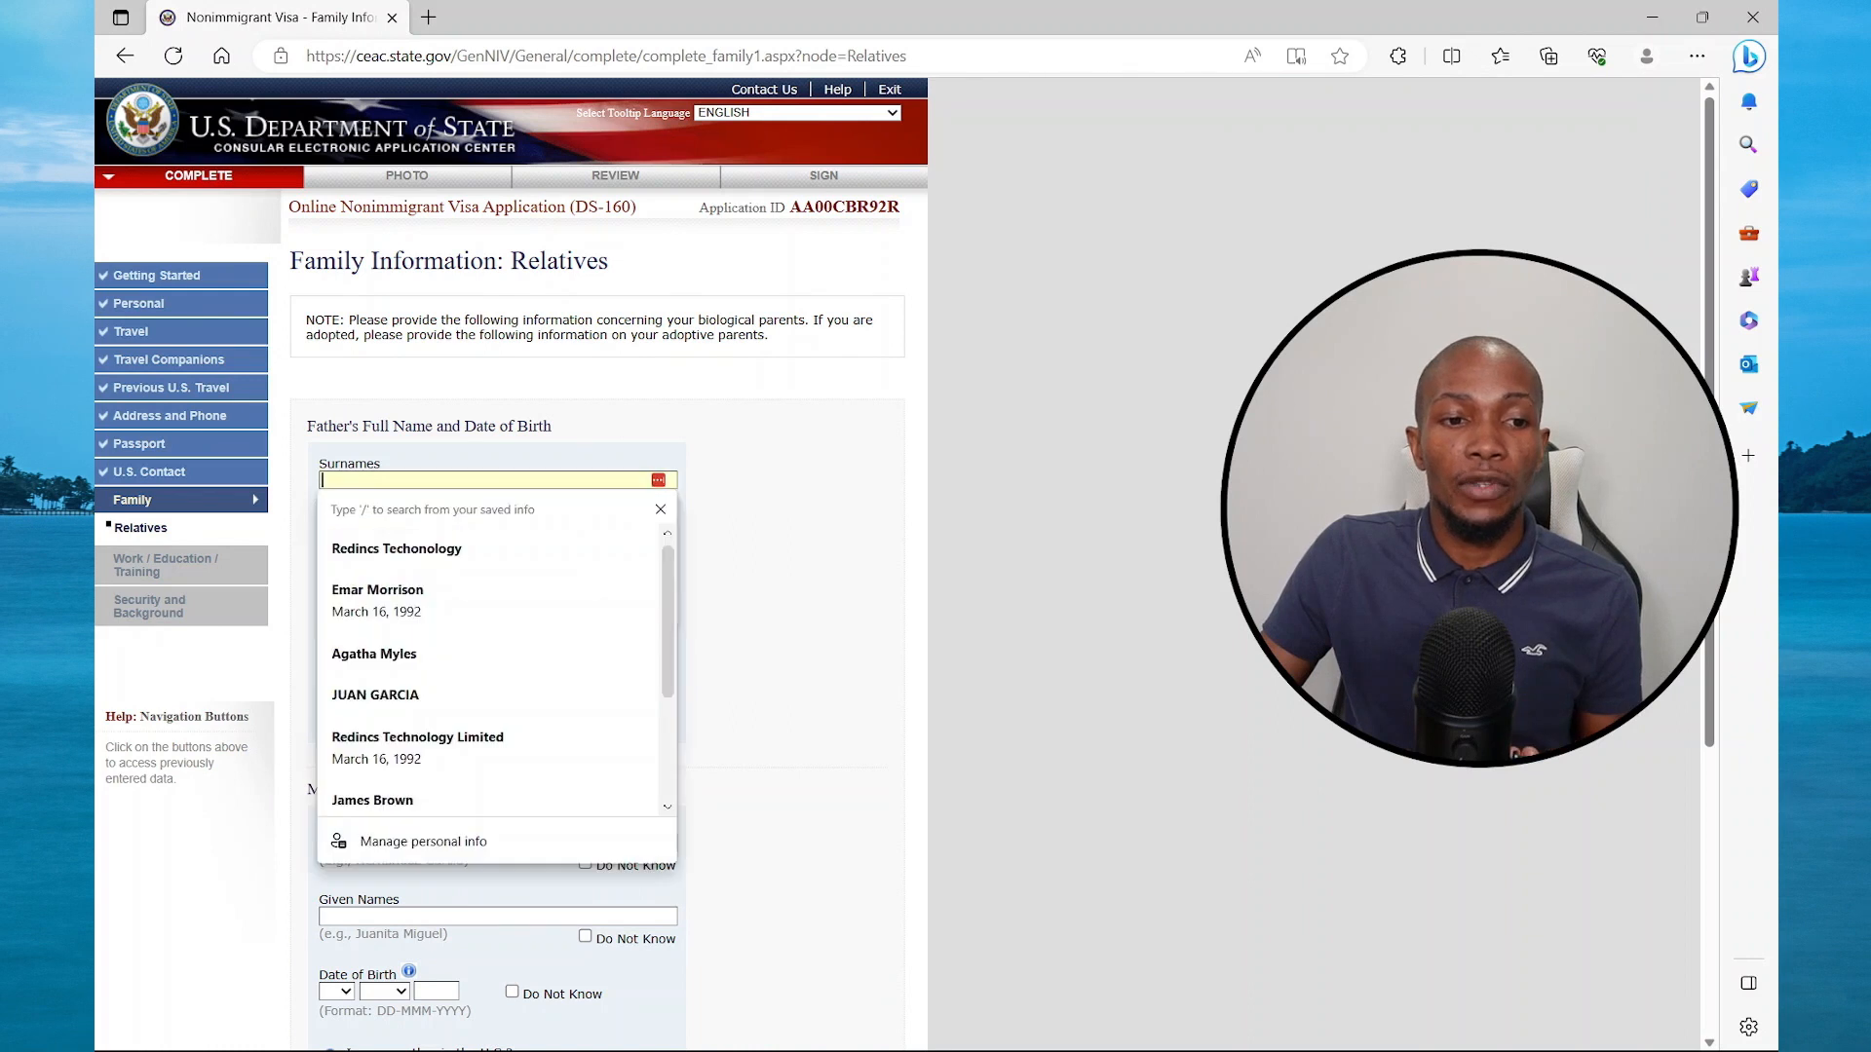
Dismiss the autofill suggestions and record that the father is not in the U.S
left_click(543, 467)
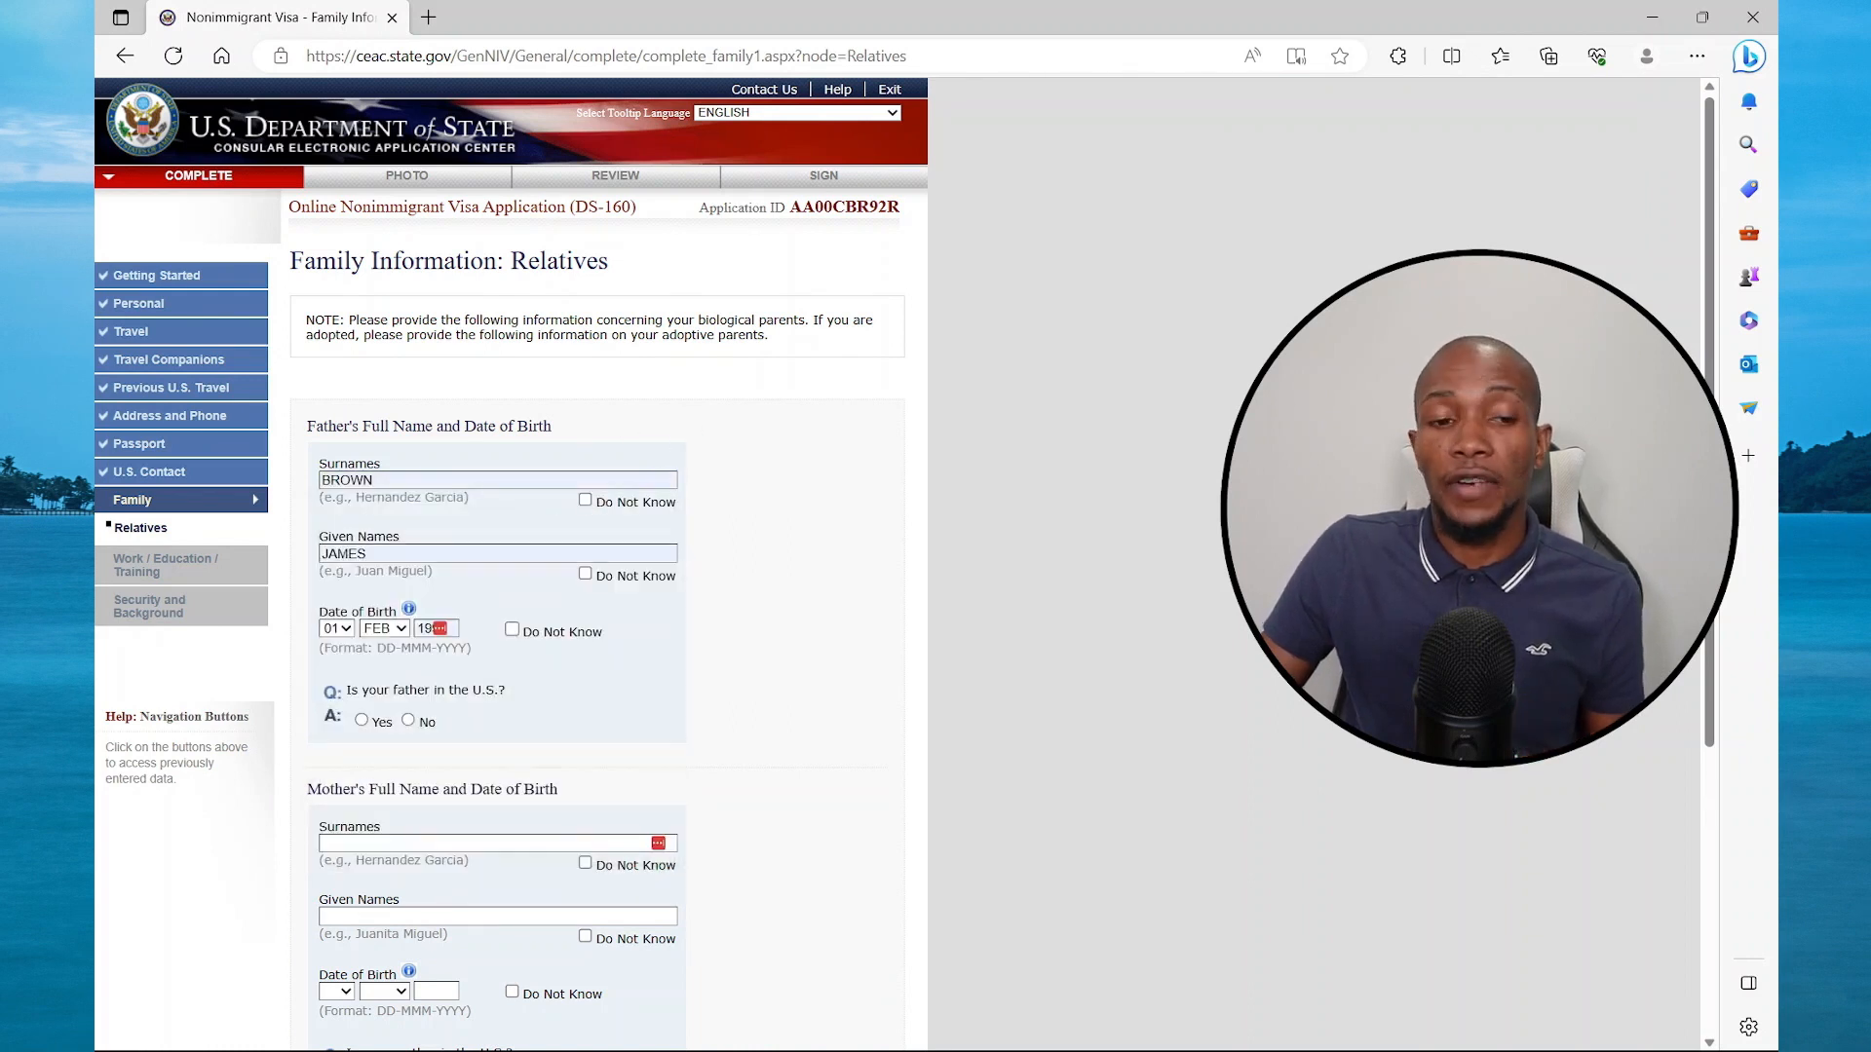
left_click(408, 720)
scroll(531, 687, "down", 3)
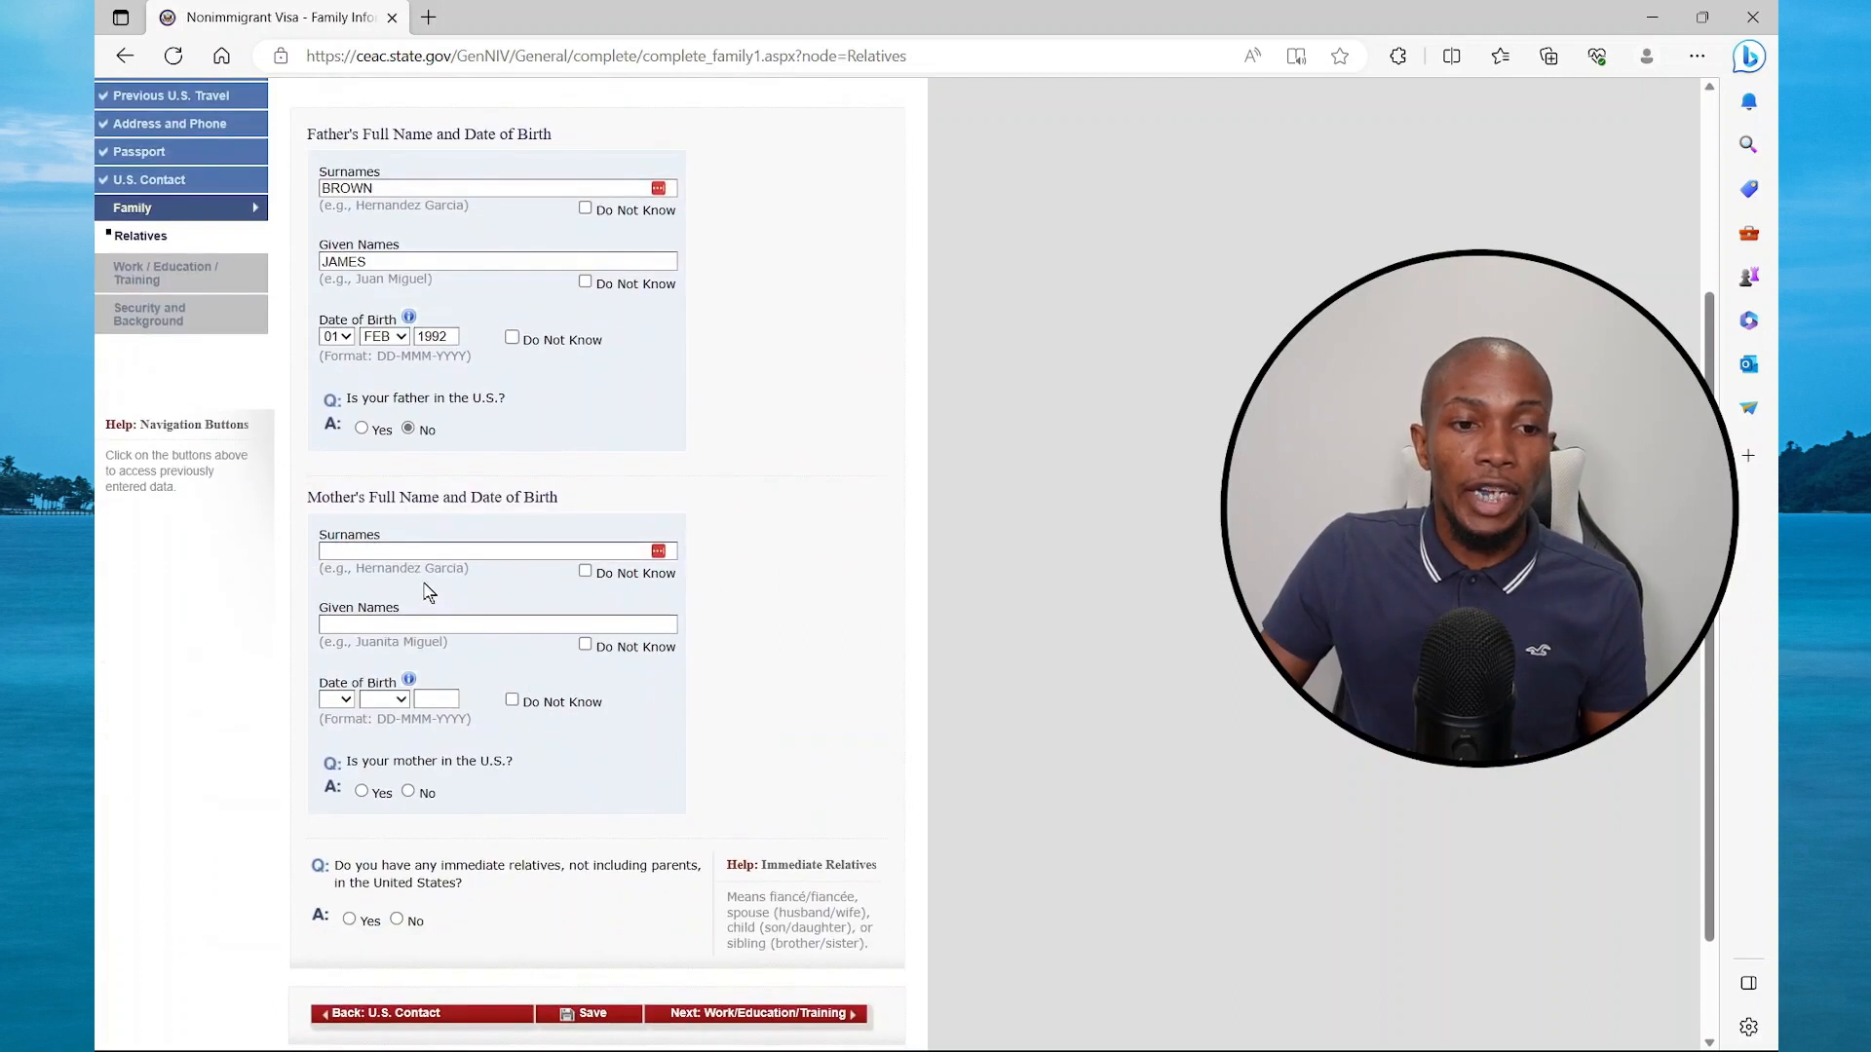
Fill the mother's saved names, set her birth day to 01, and mark her not in the U.S
left_click(453, 551)
left_click(414, 805)
left_click(345, 700)
left_click(334, 739)
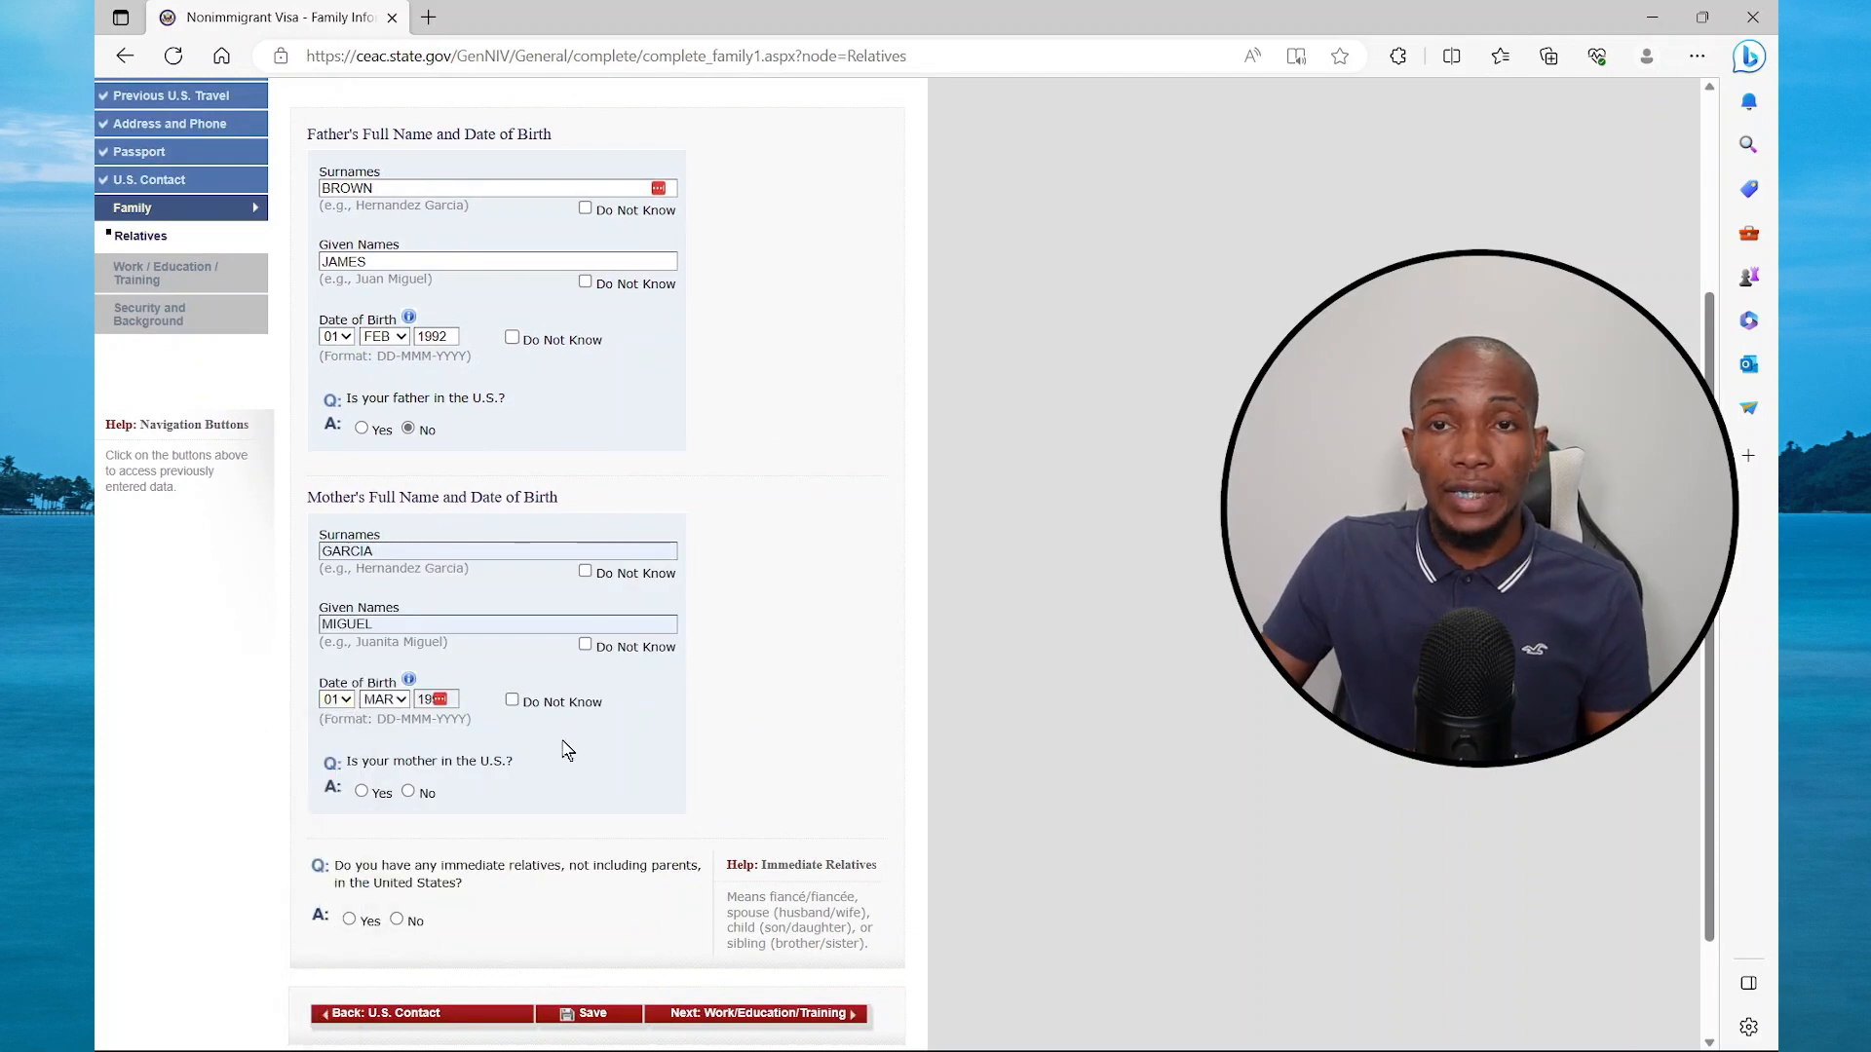
left_click(407, 790)
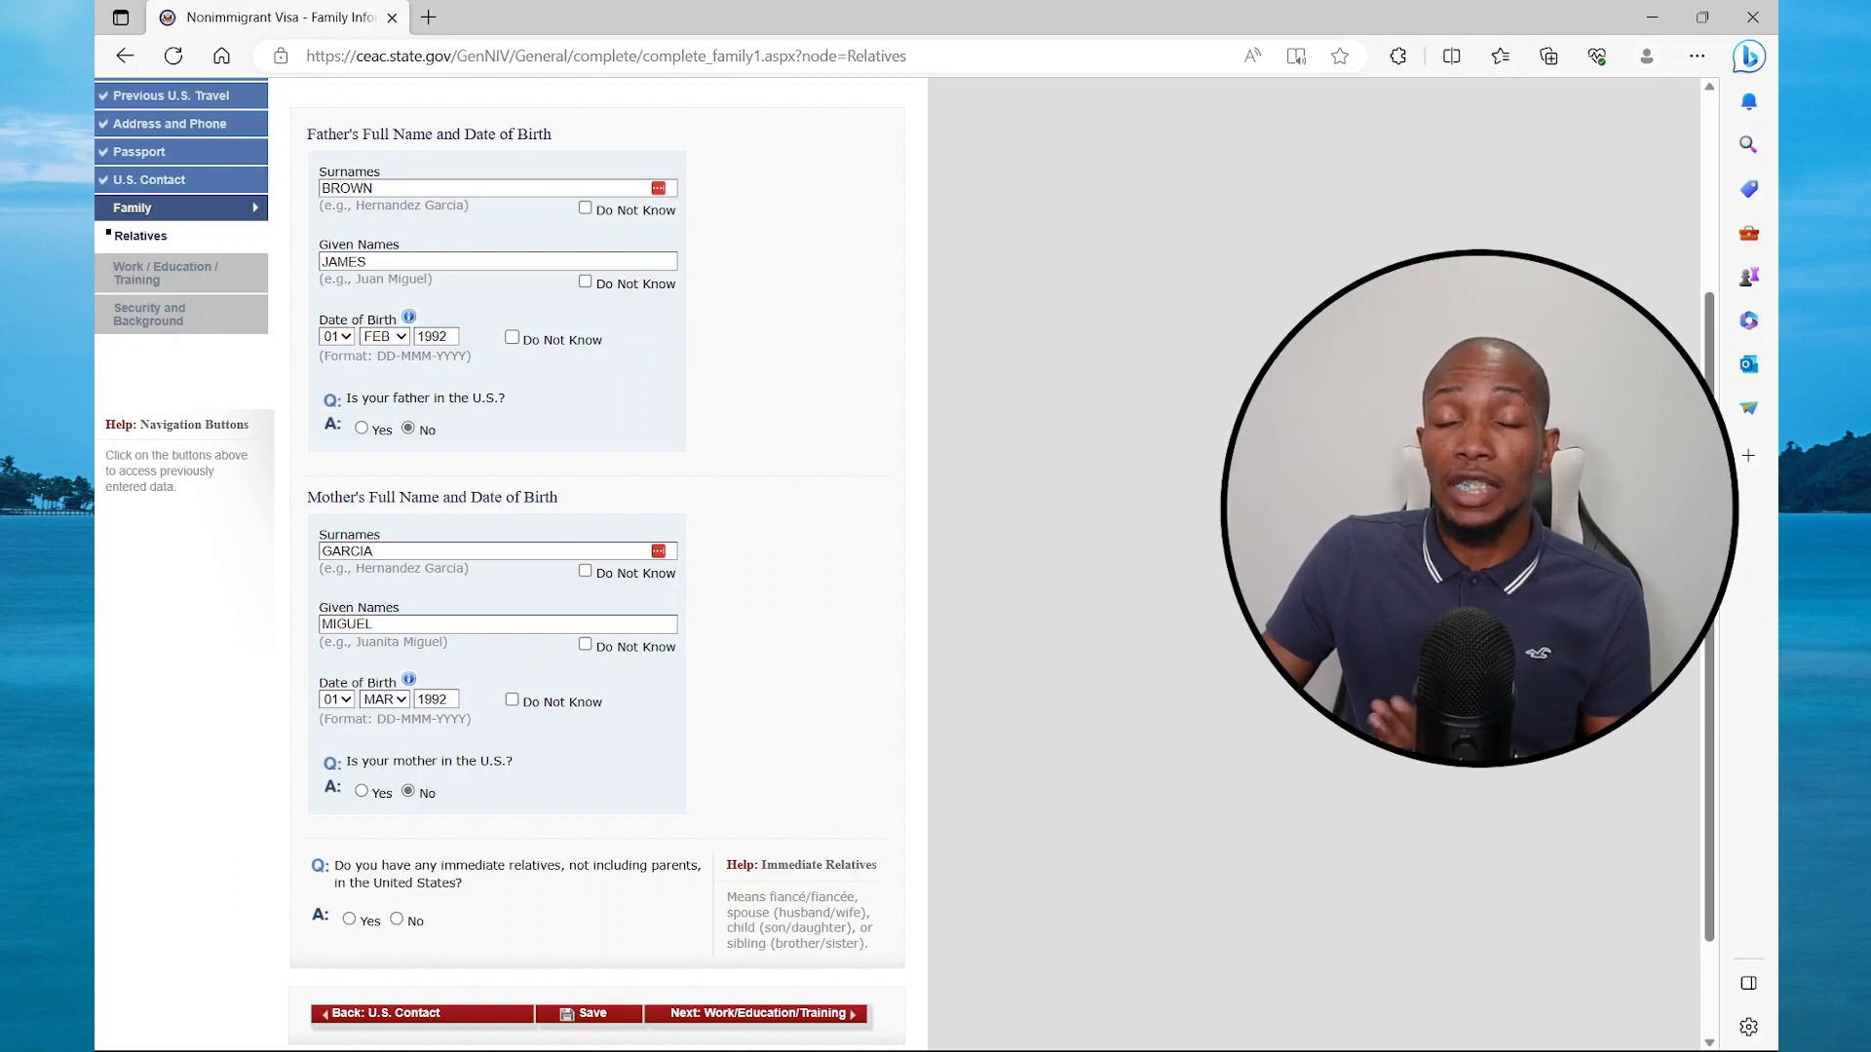
Answer No to immediate relatives in the U.S. and continue to Work/Education/Training
scroll(598, 844, "down", 2)
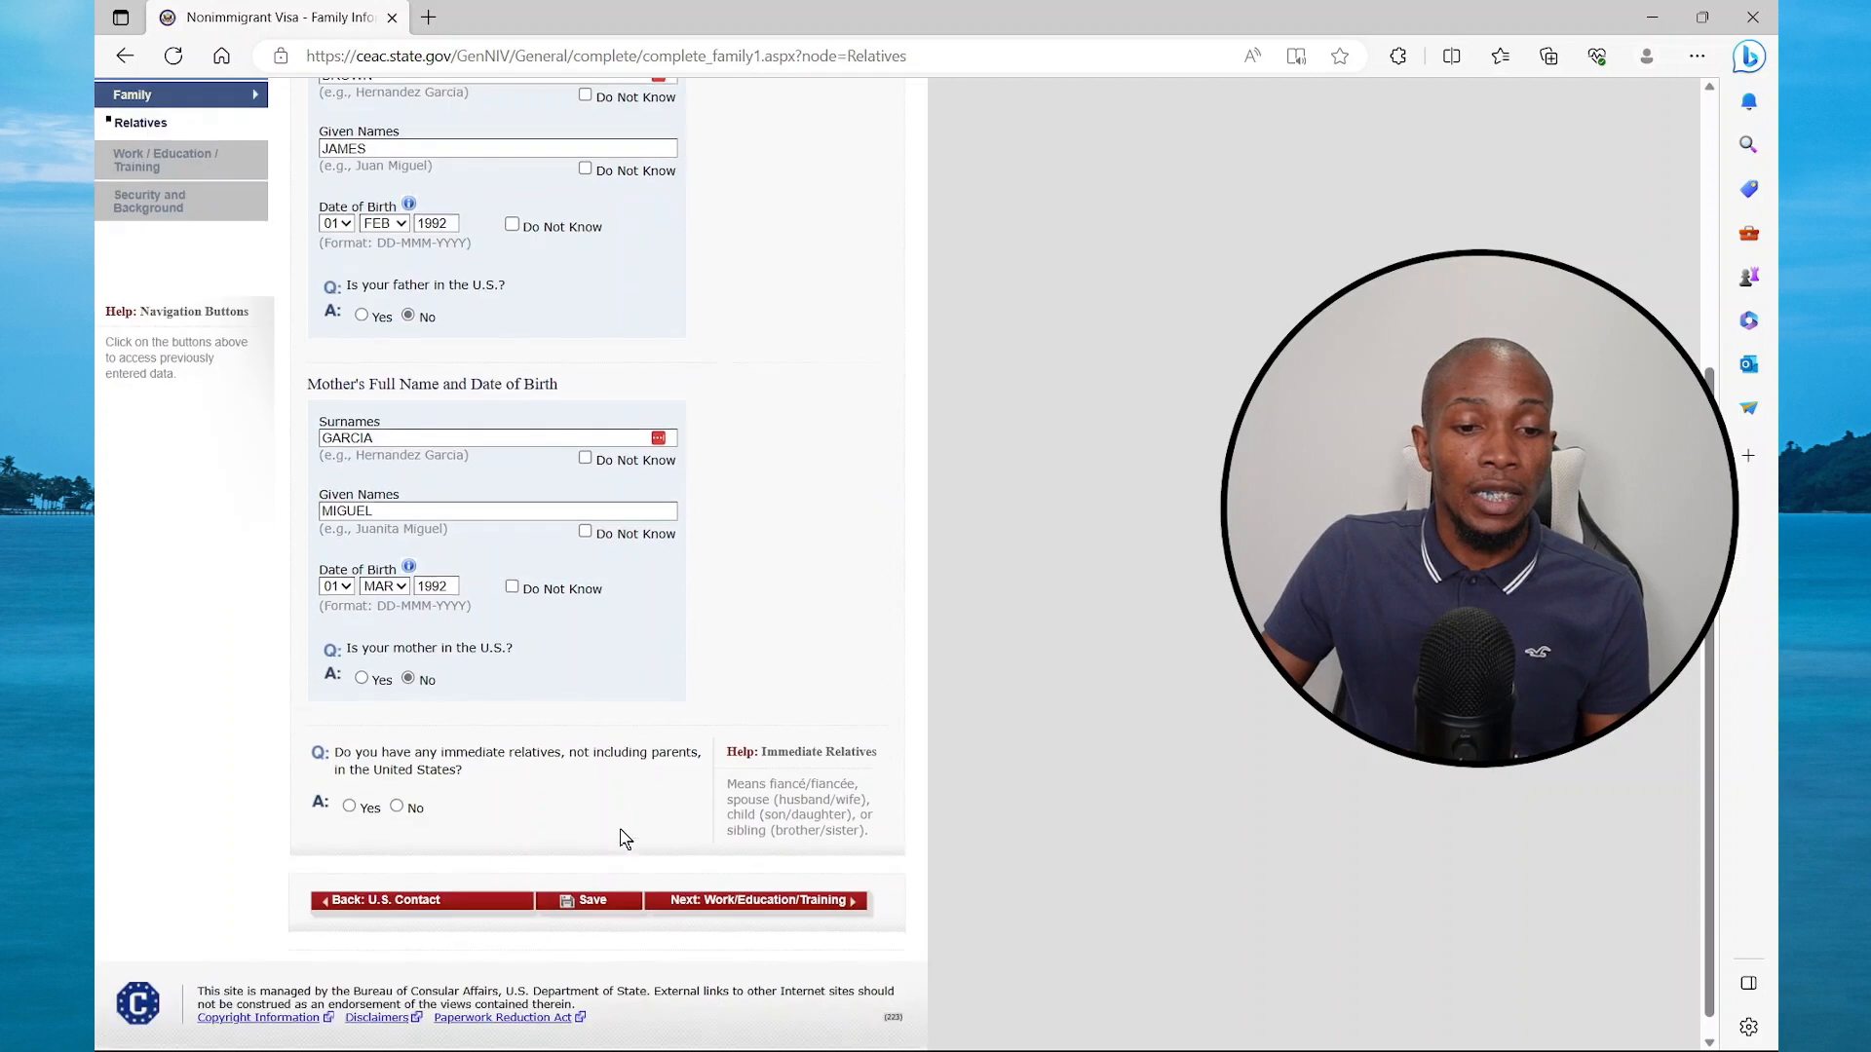
left_click(399, 787)
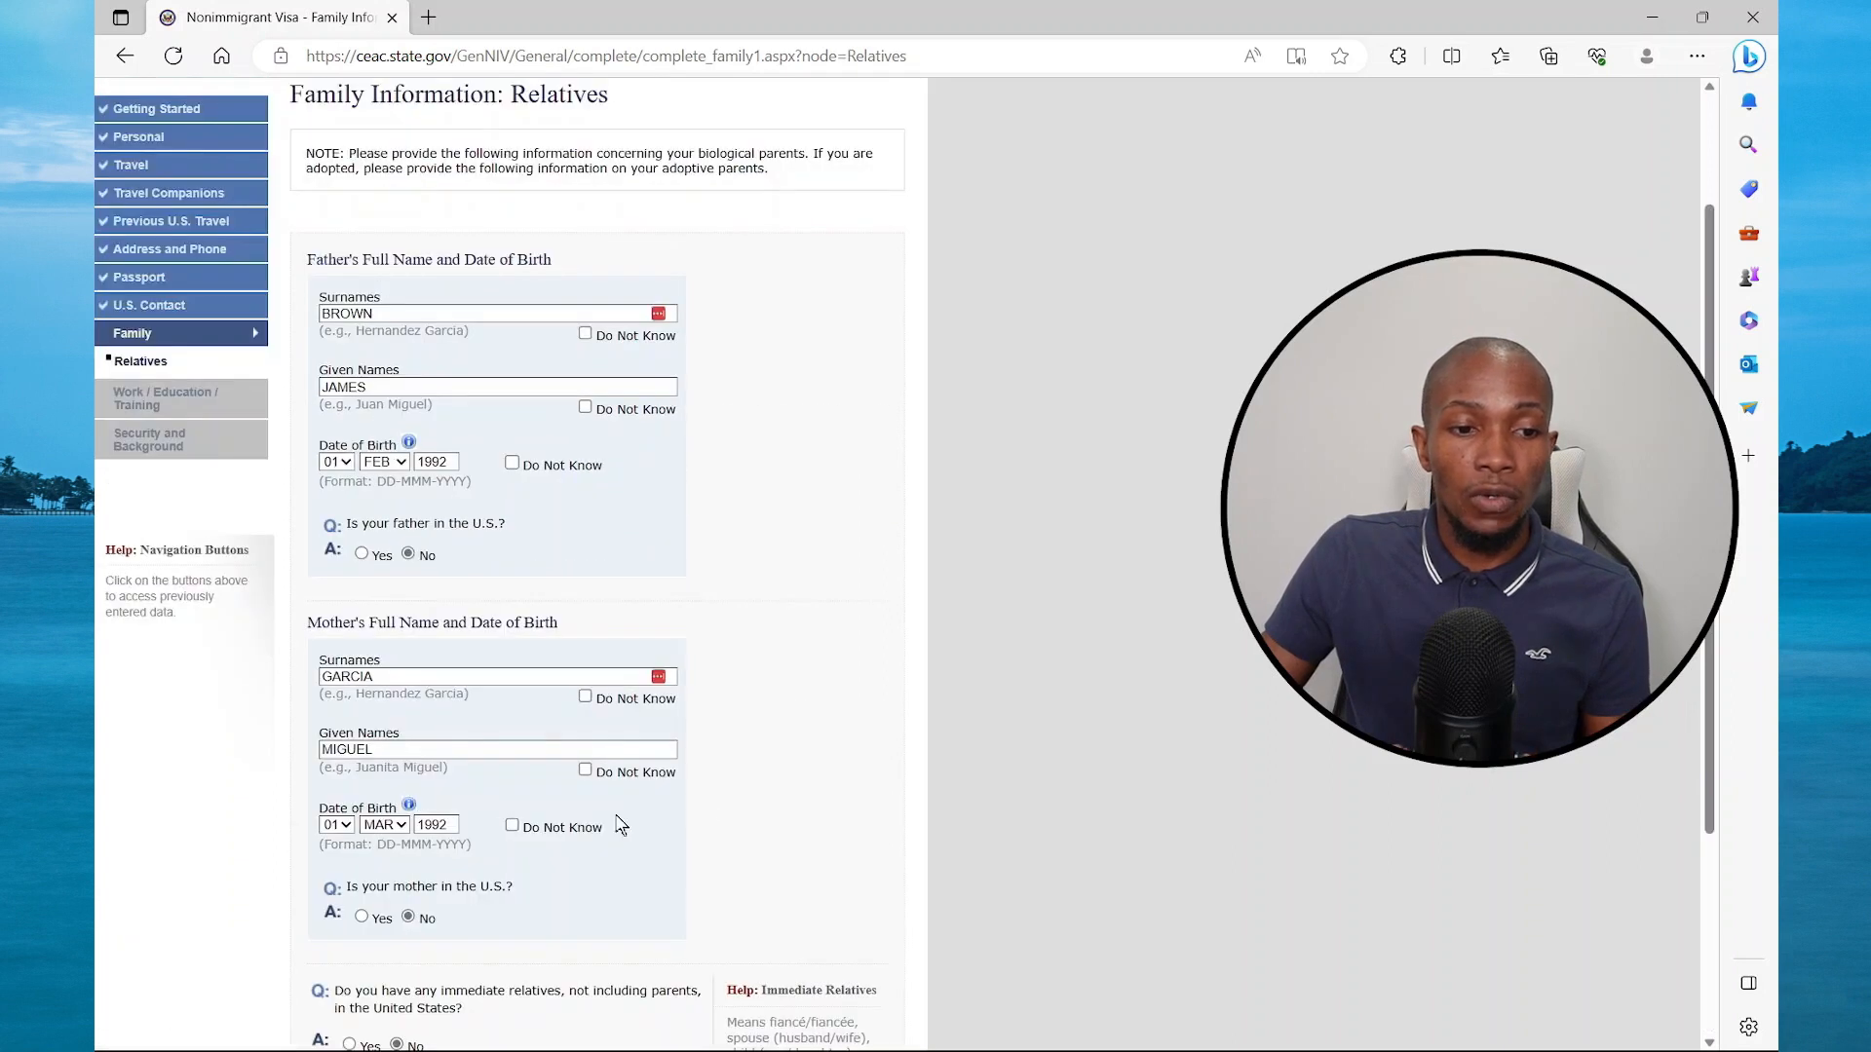
scroll(604, 838, "down", 4)
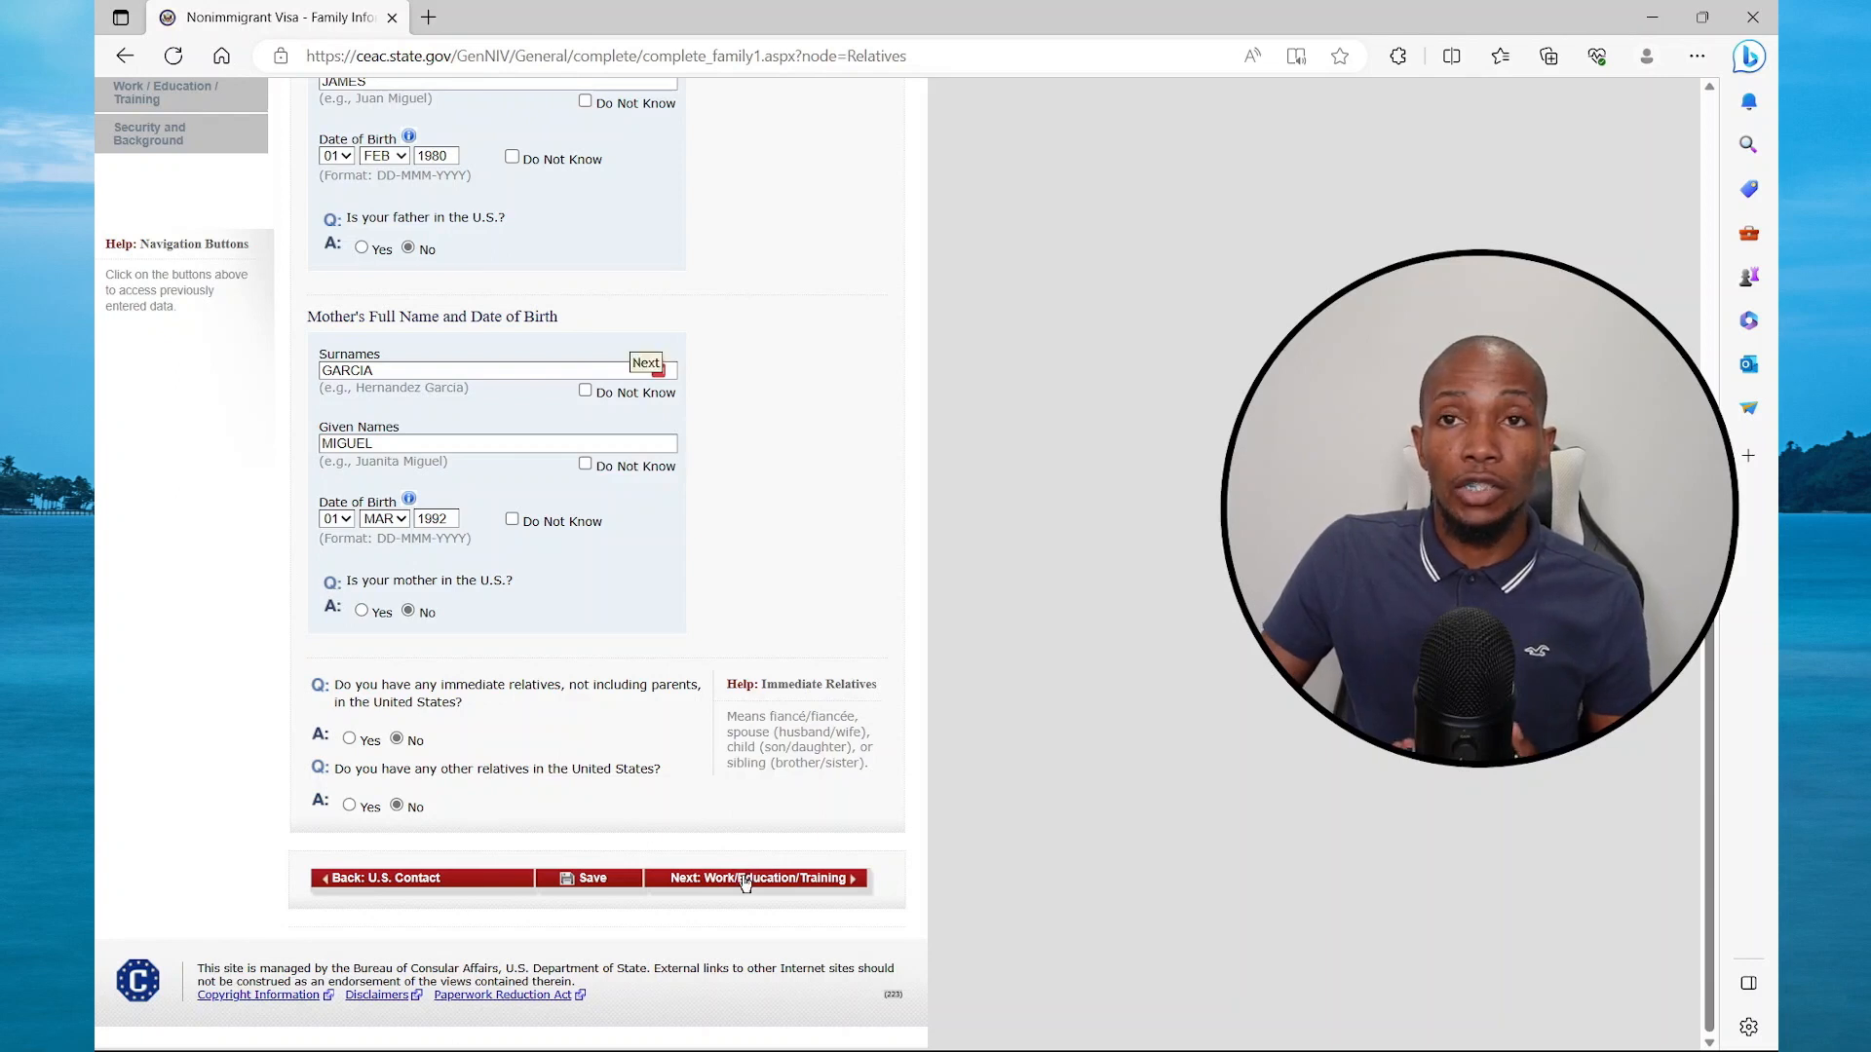
left_click(745, 880)
Choose AGRICULTURE as the primary occupation and fill in employer JONNY'S PIZZA with its saved address
left_click(676, 431)
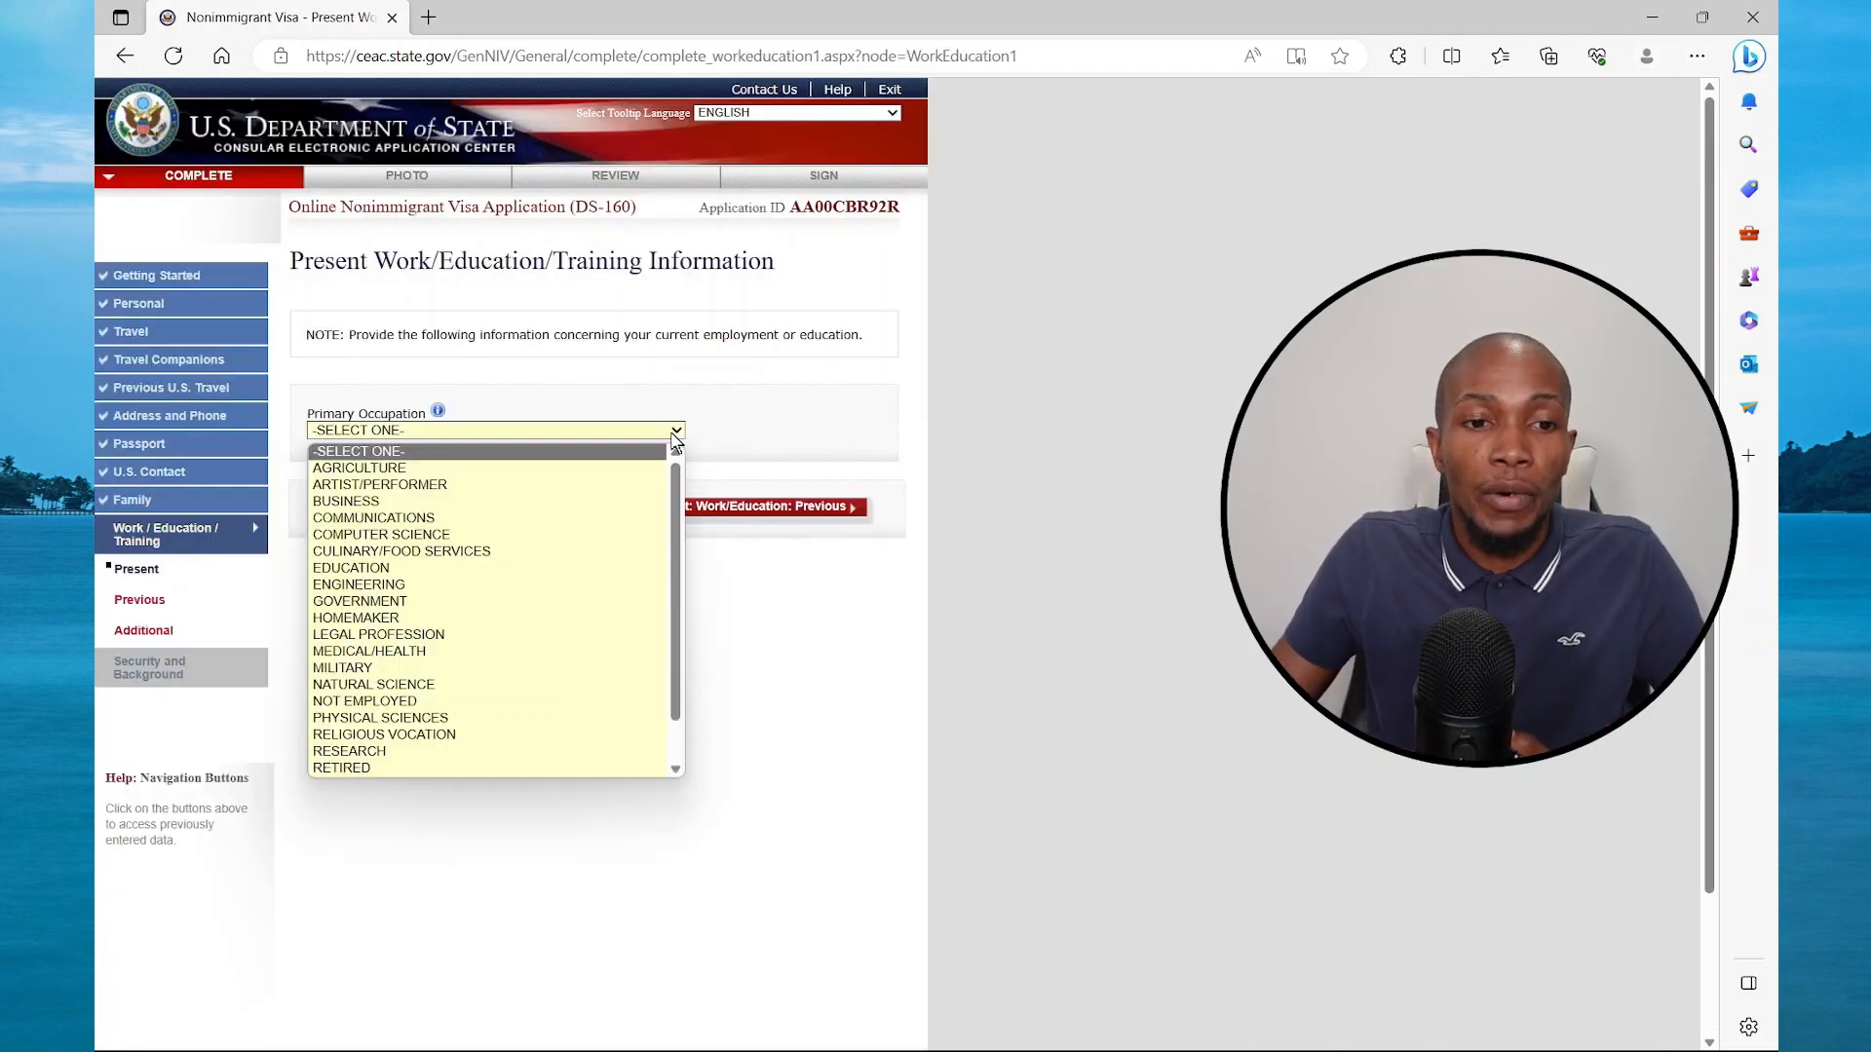
left_click(458, 470)
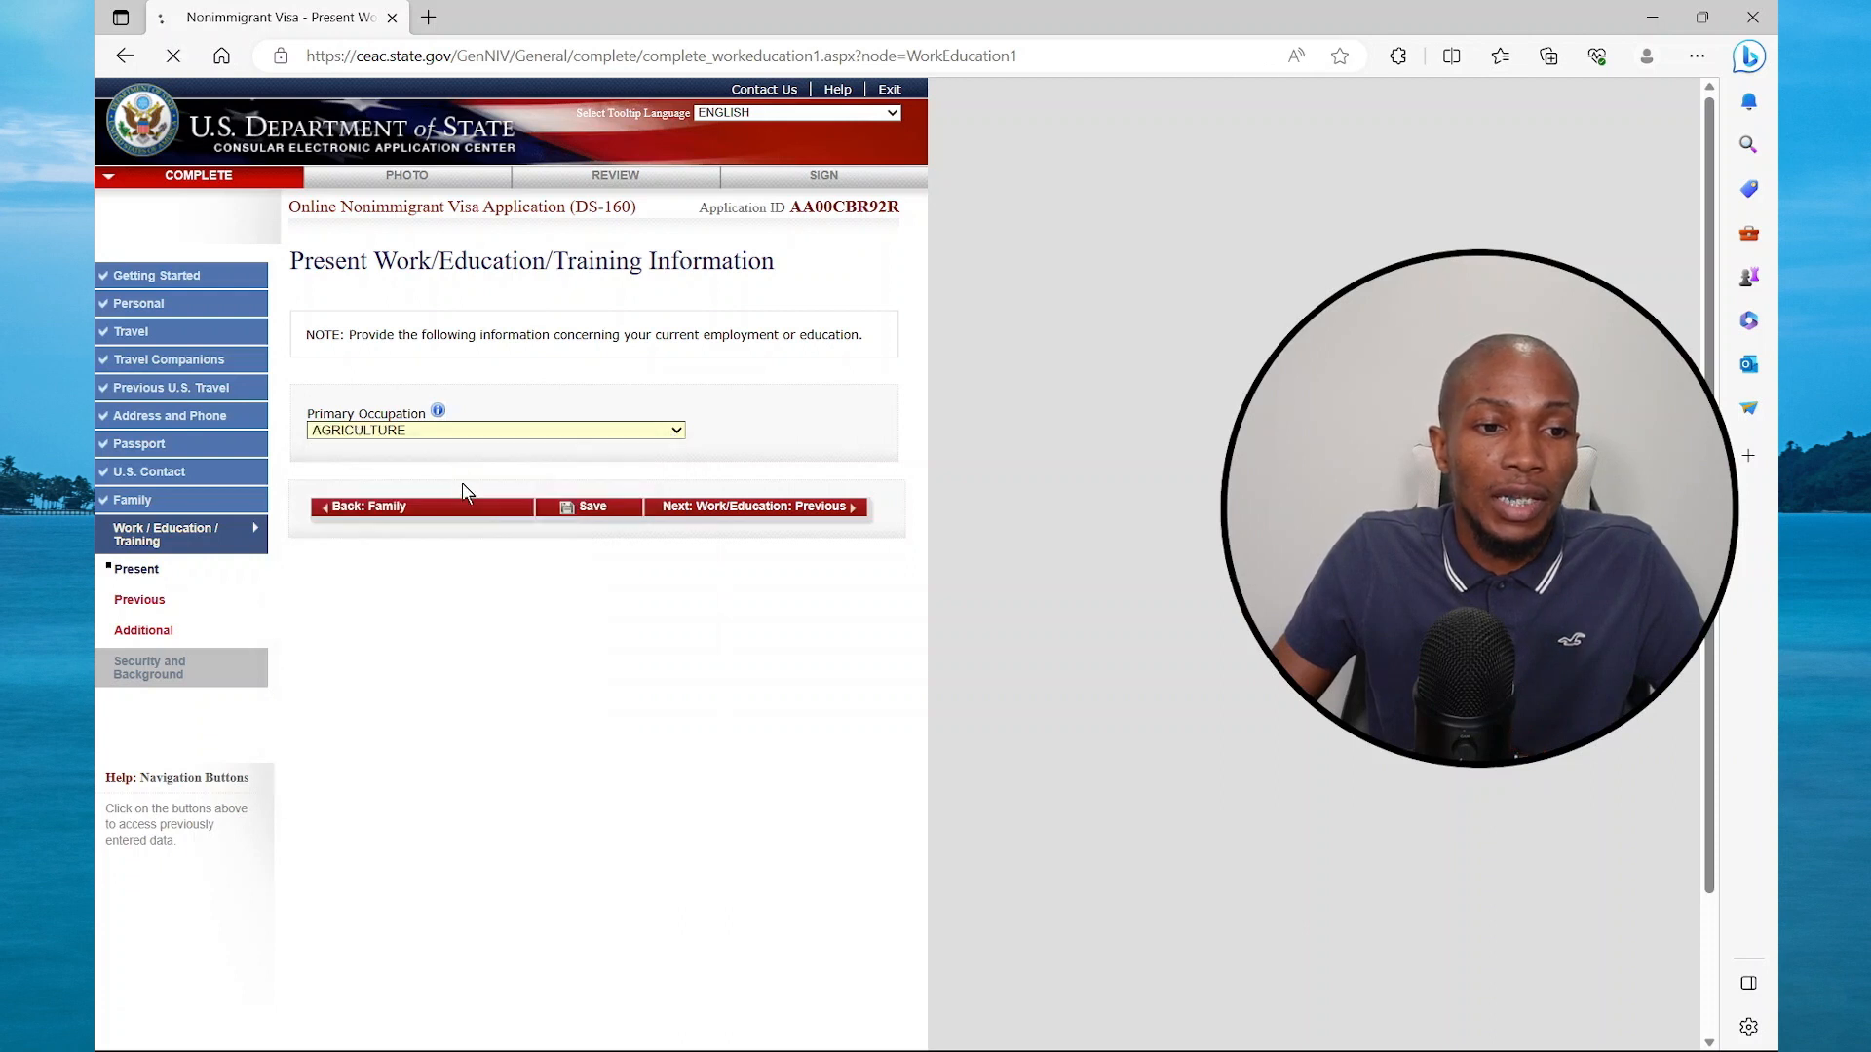
left_click(491, 500)
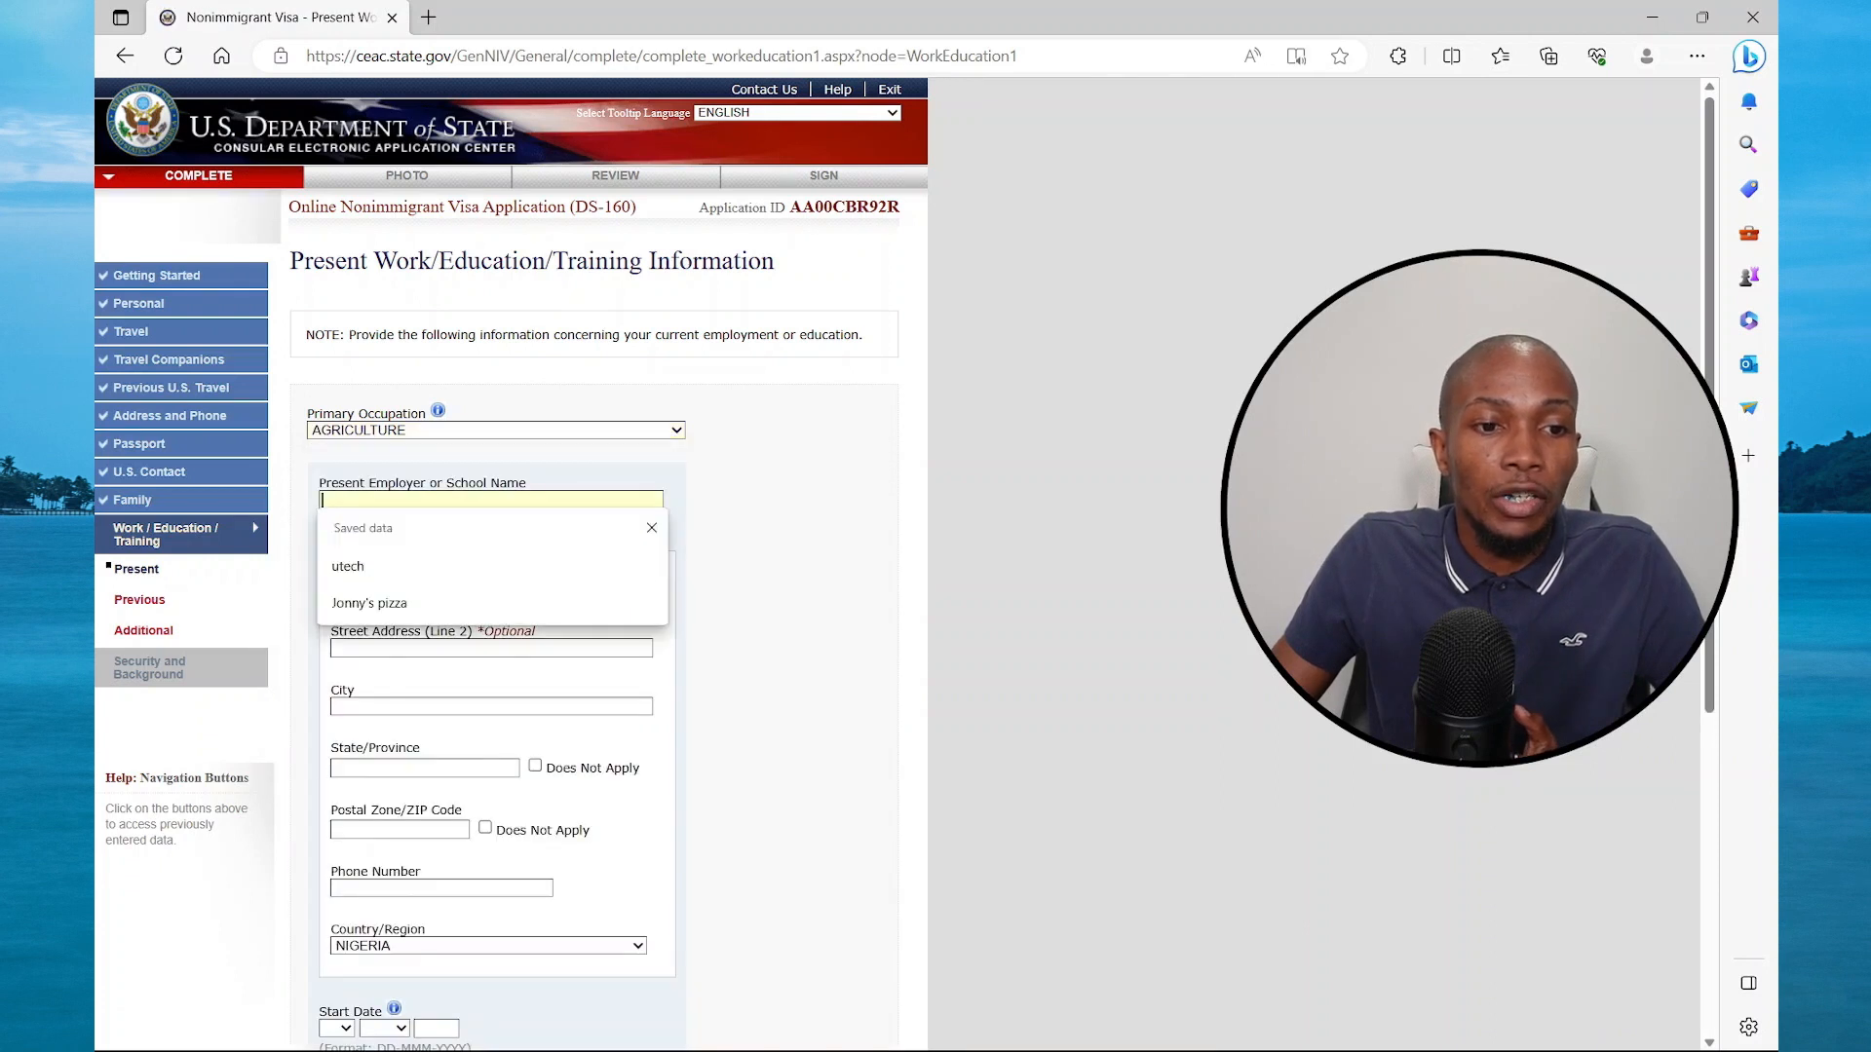
left_click(390, 602)
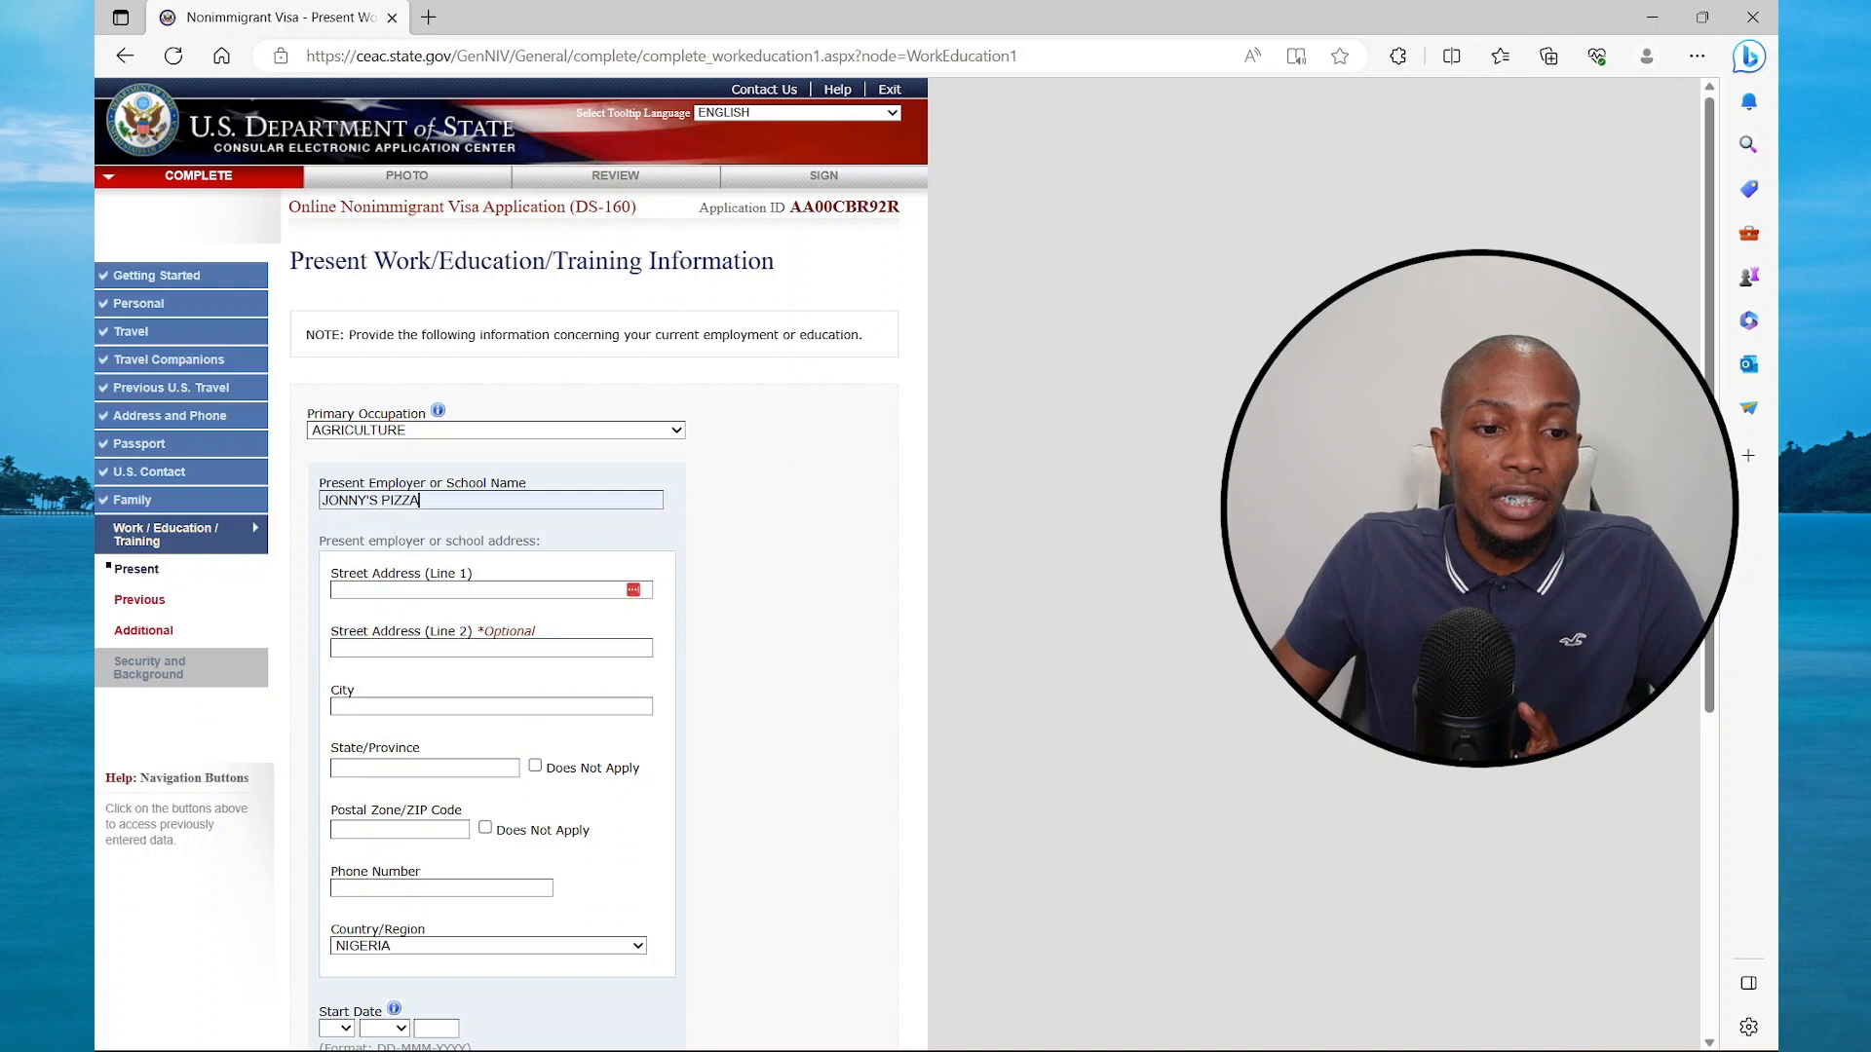
Set monthly income to 200000, enter NA as duties, and continue to Previous Work/Education
scroll(524, 781, "down", 3)
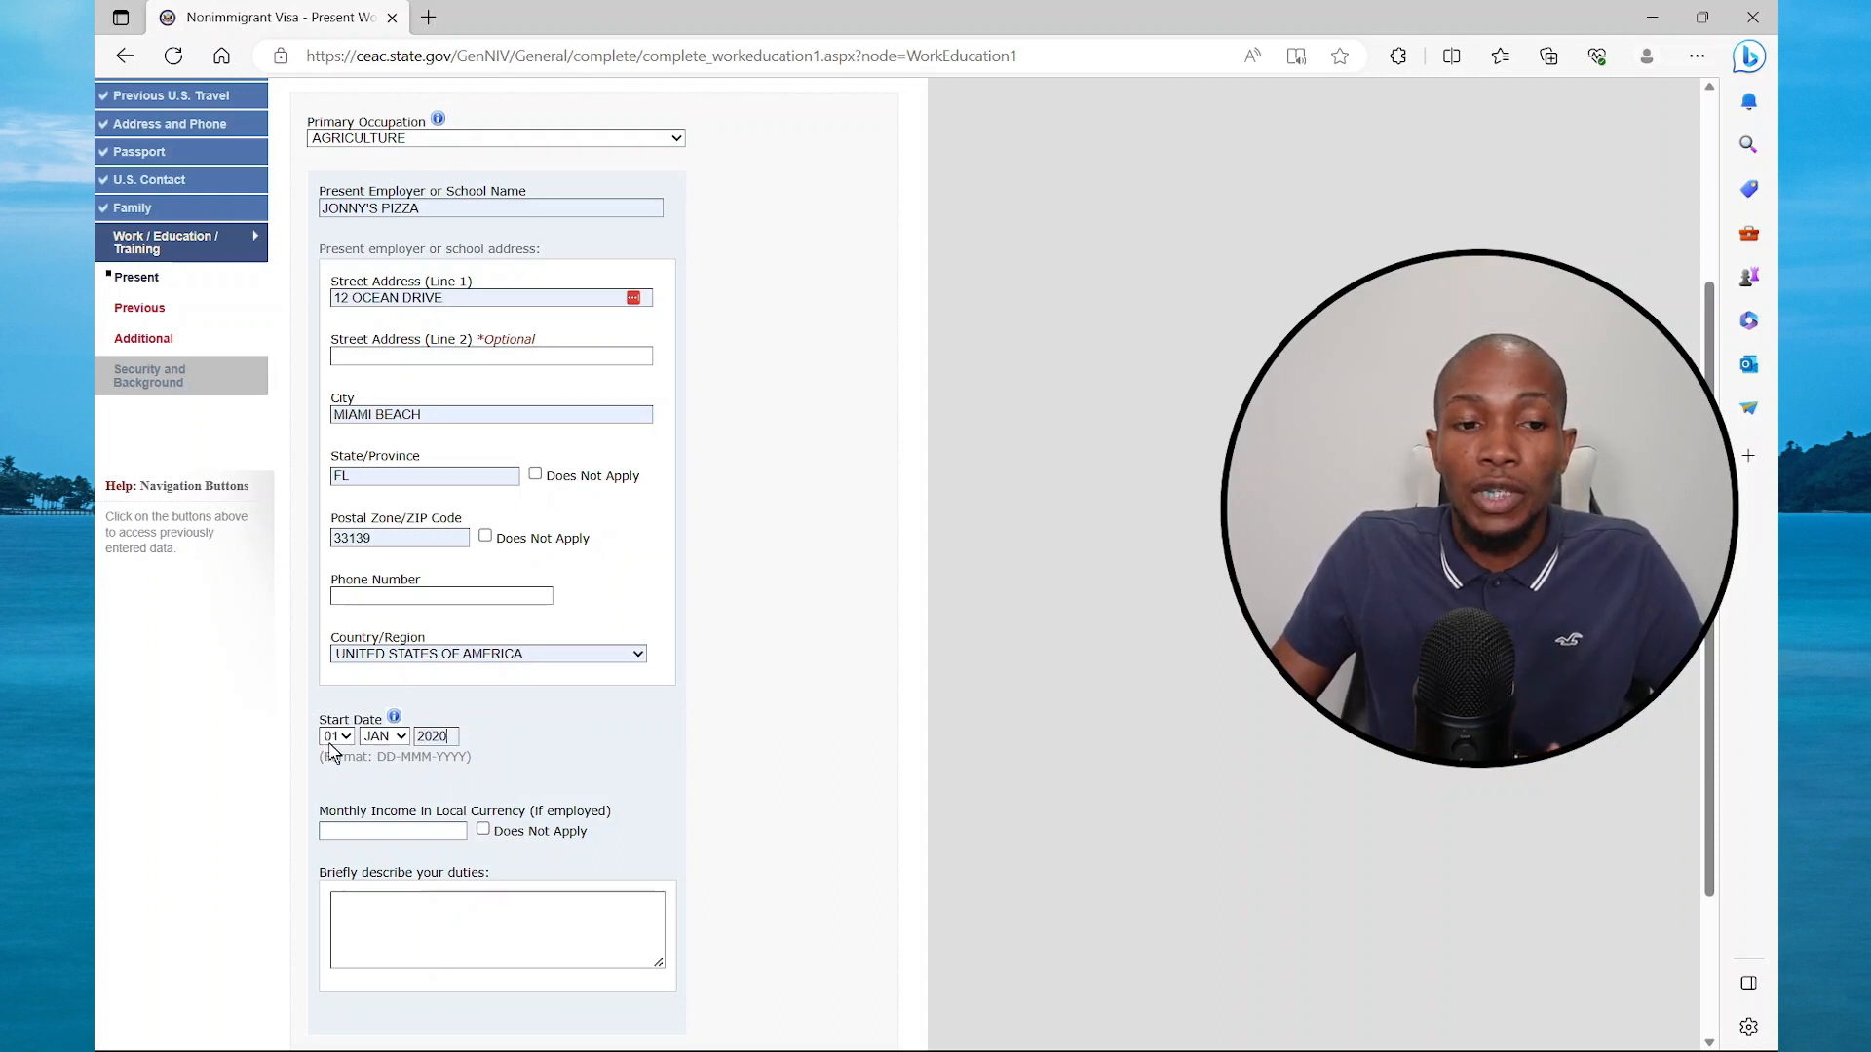
left_click(380, 832)
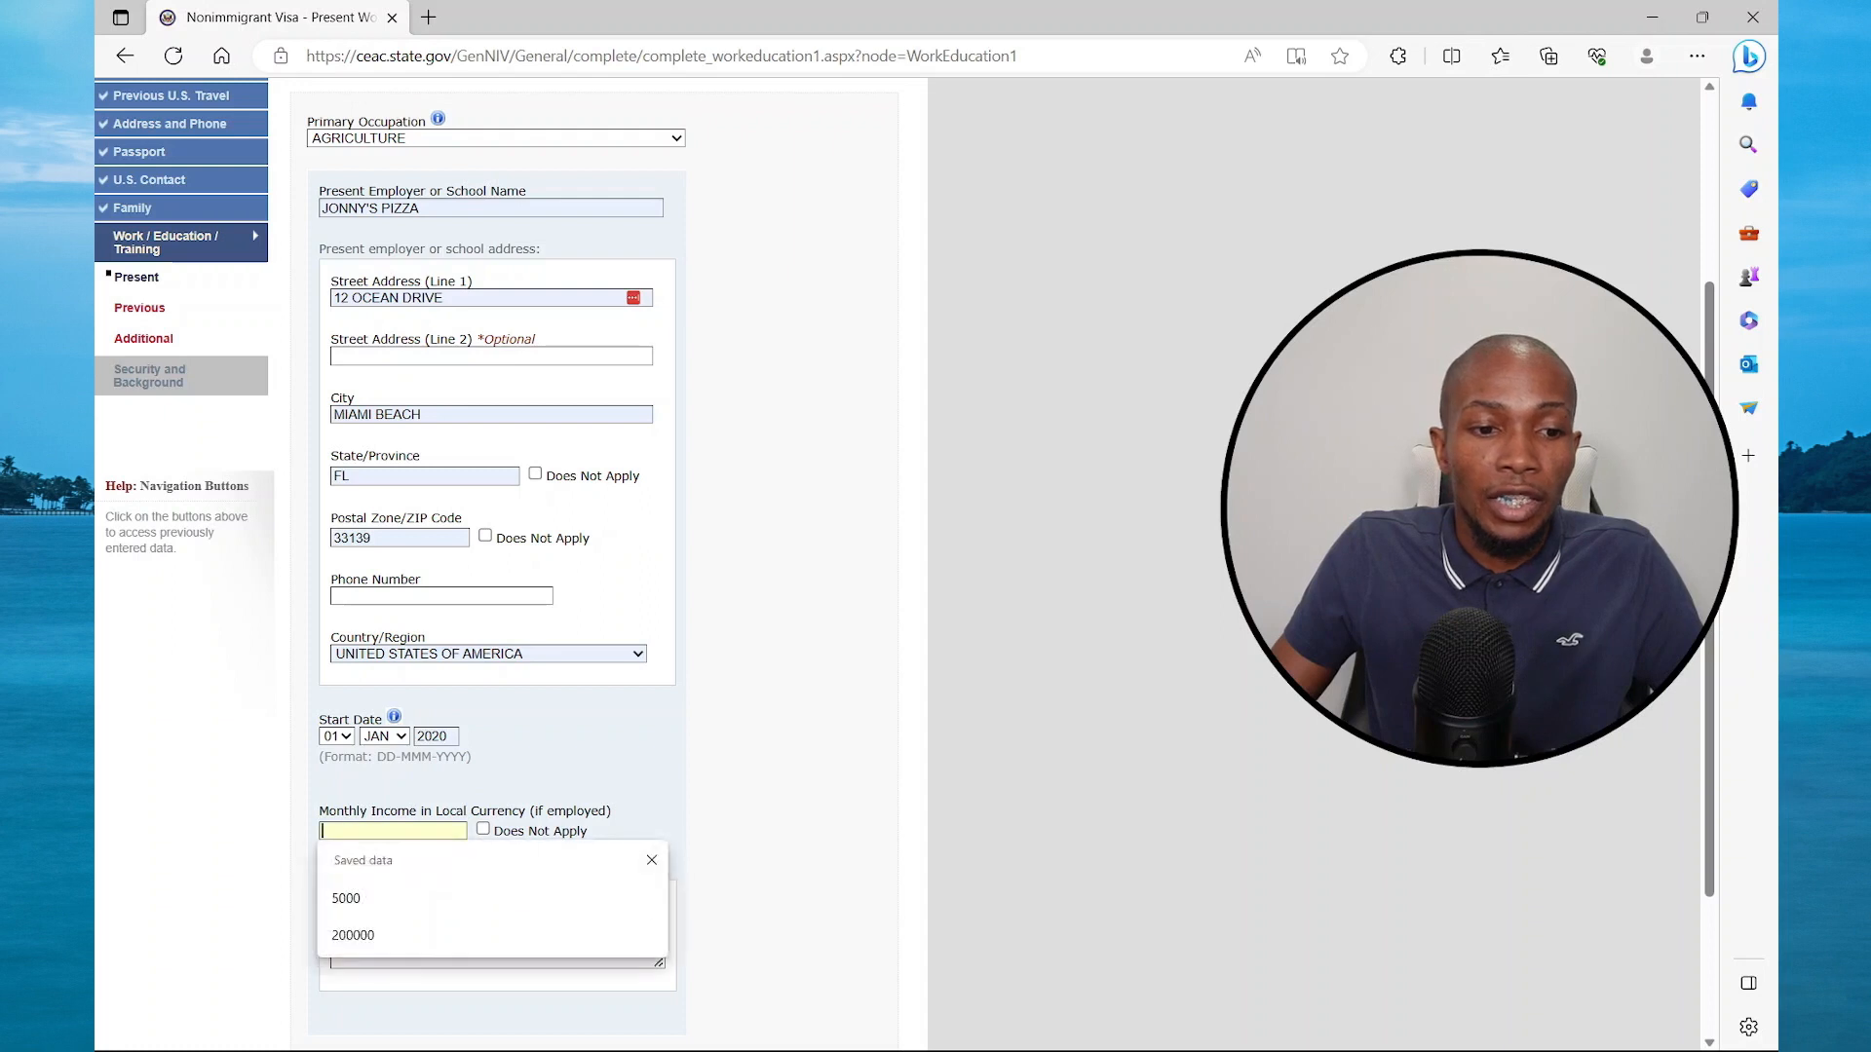
left_click(371, 934)
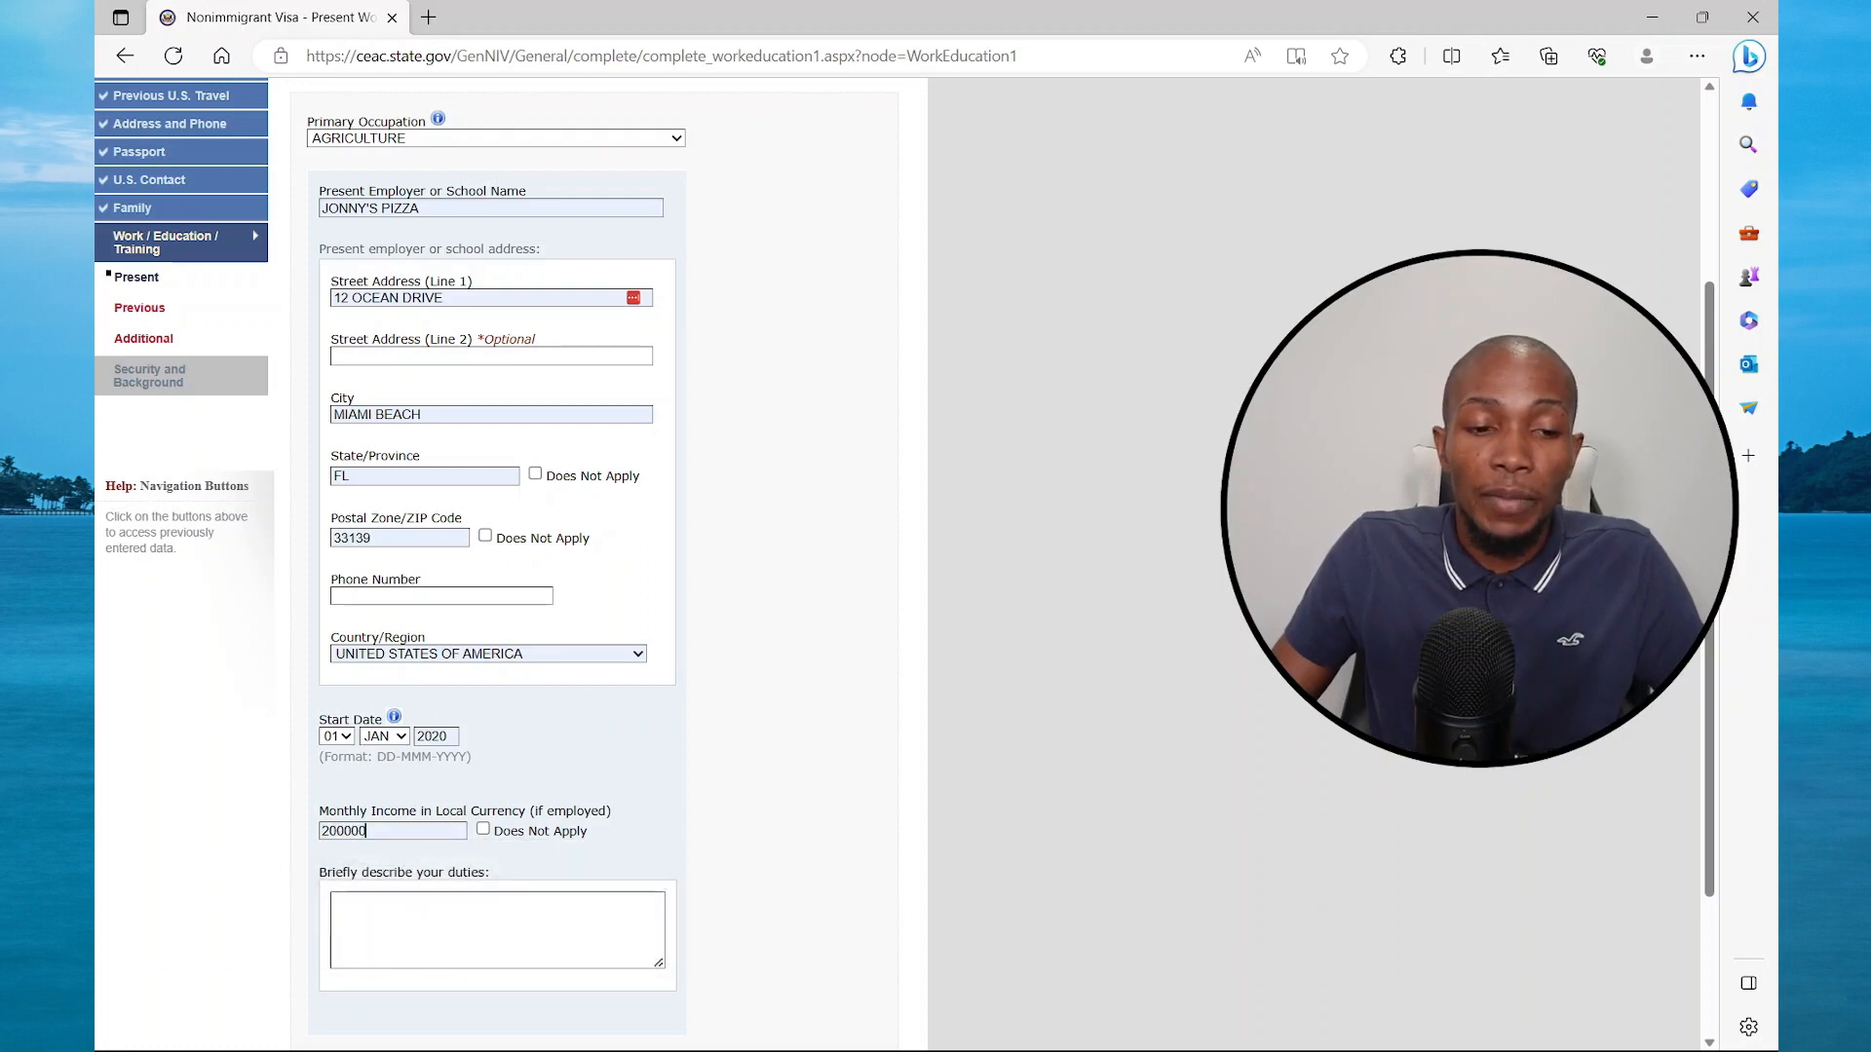
scroll(414, 828, "down", 2)
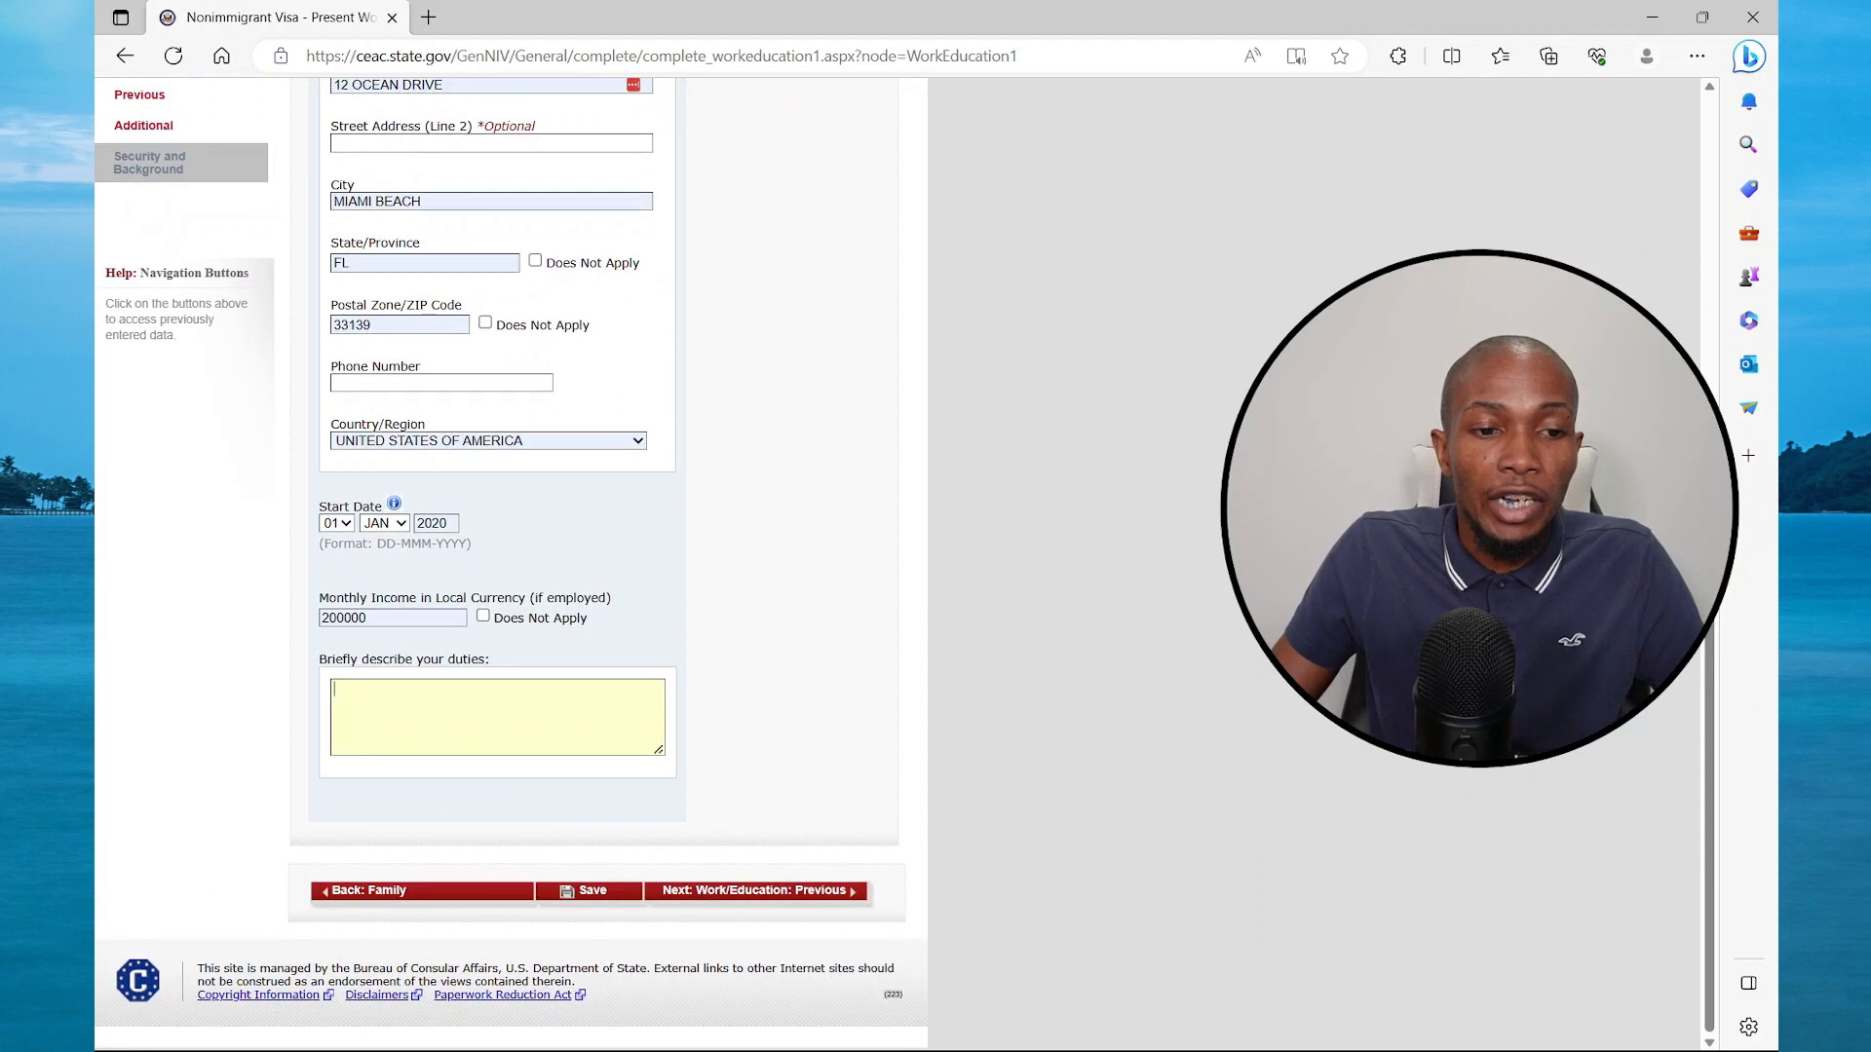
type("N")
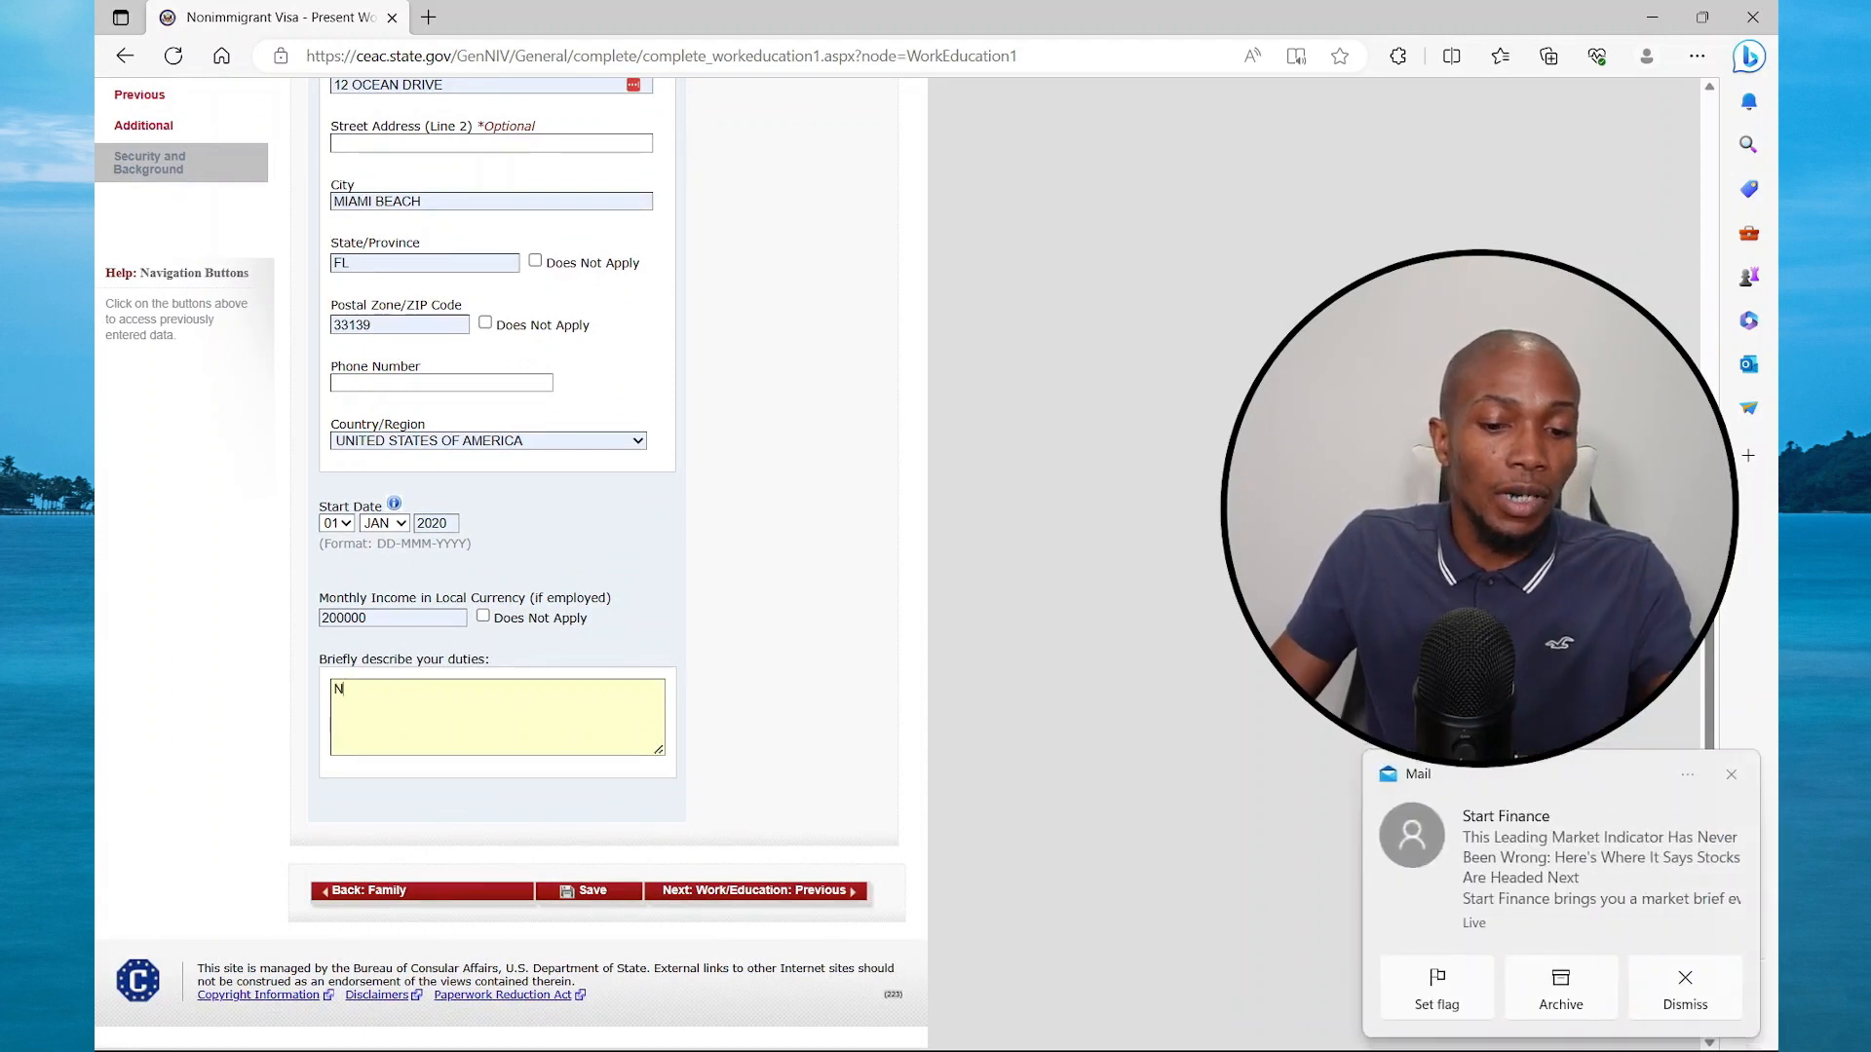
type("A")
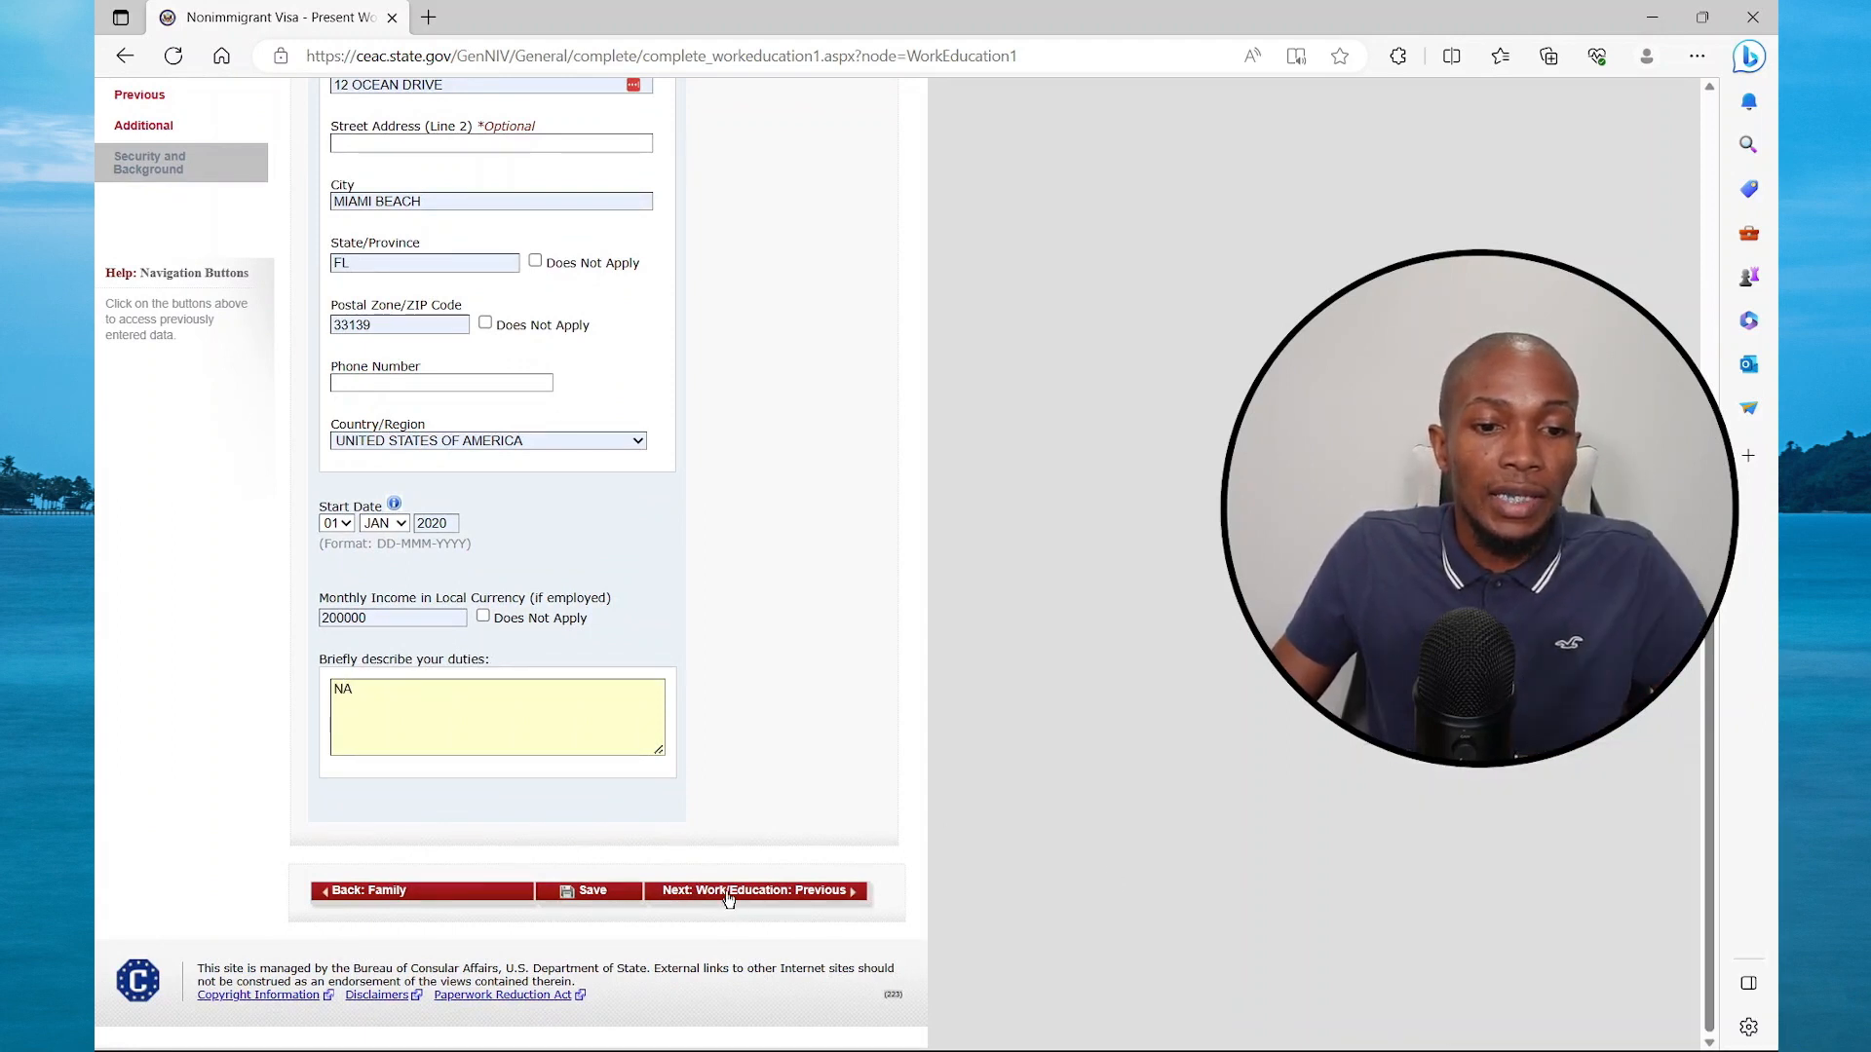
left_click(729, 893)
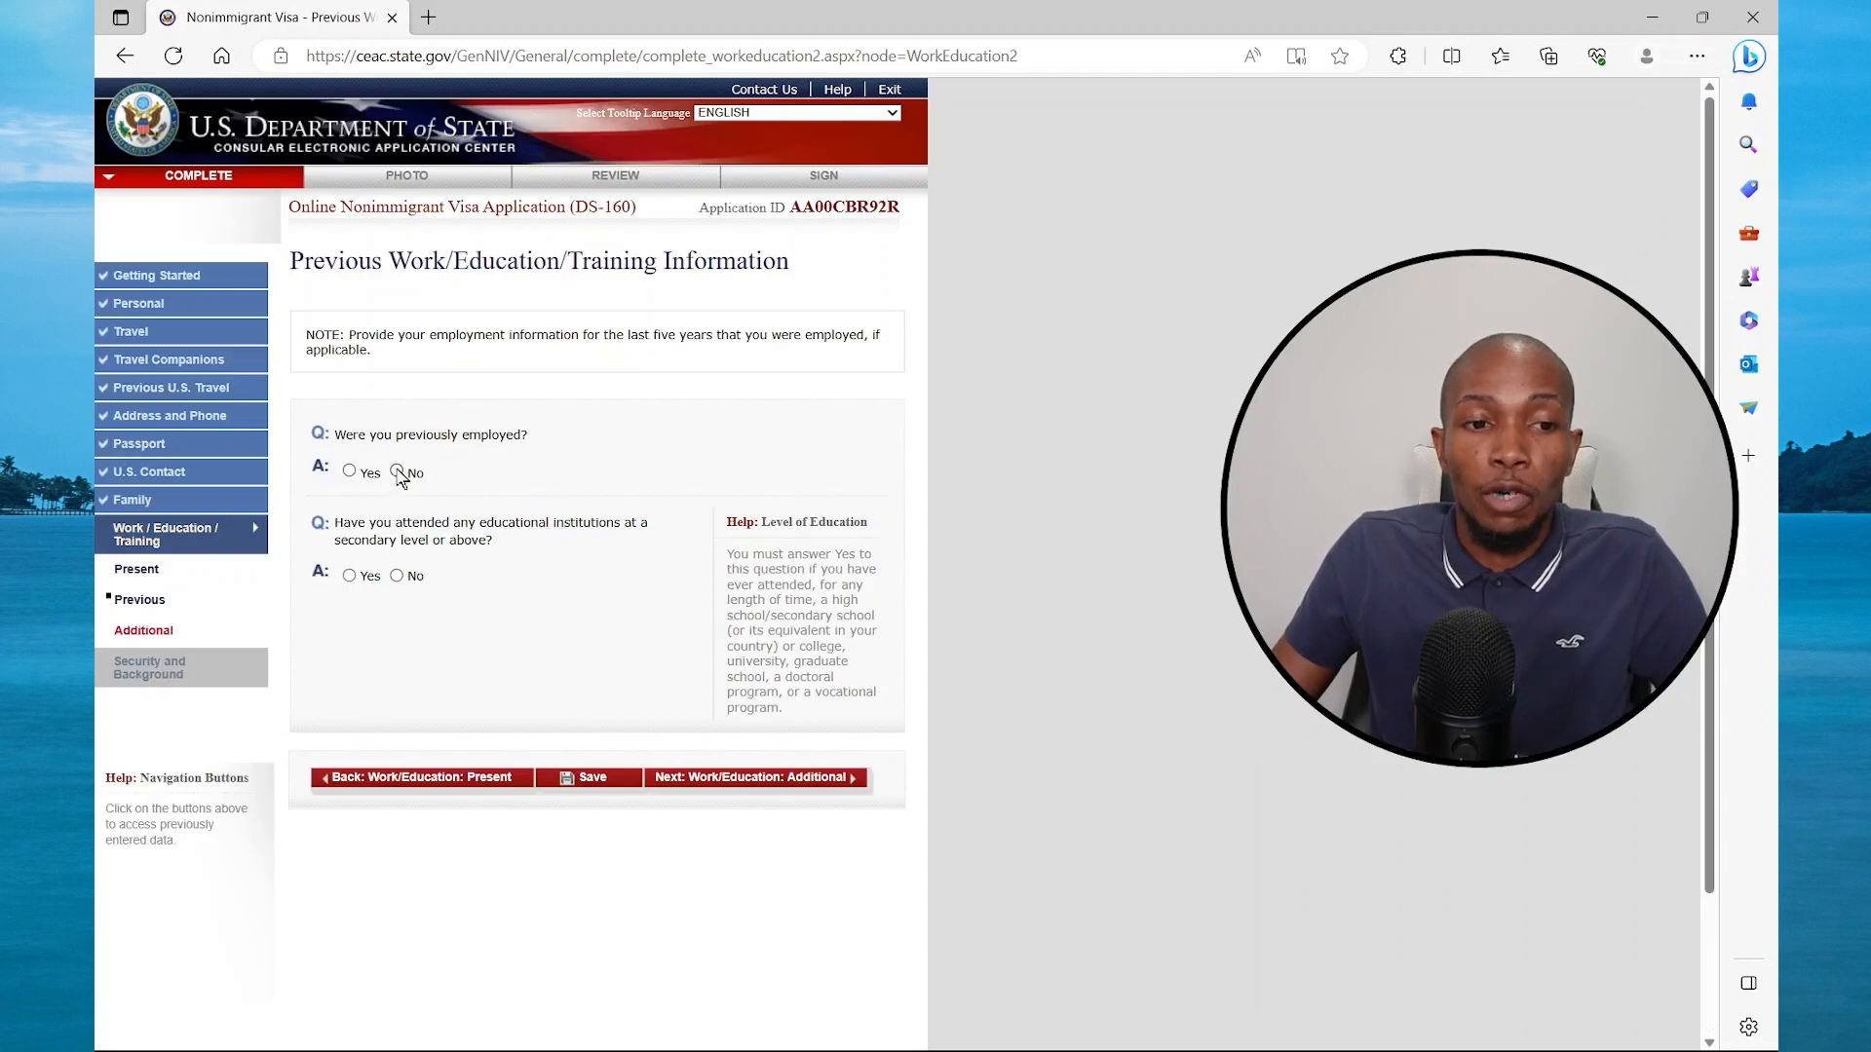
Answer No to previous employment, correct the secondary education answer from Yes to No, and continue
left_click(397, 471)
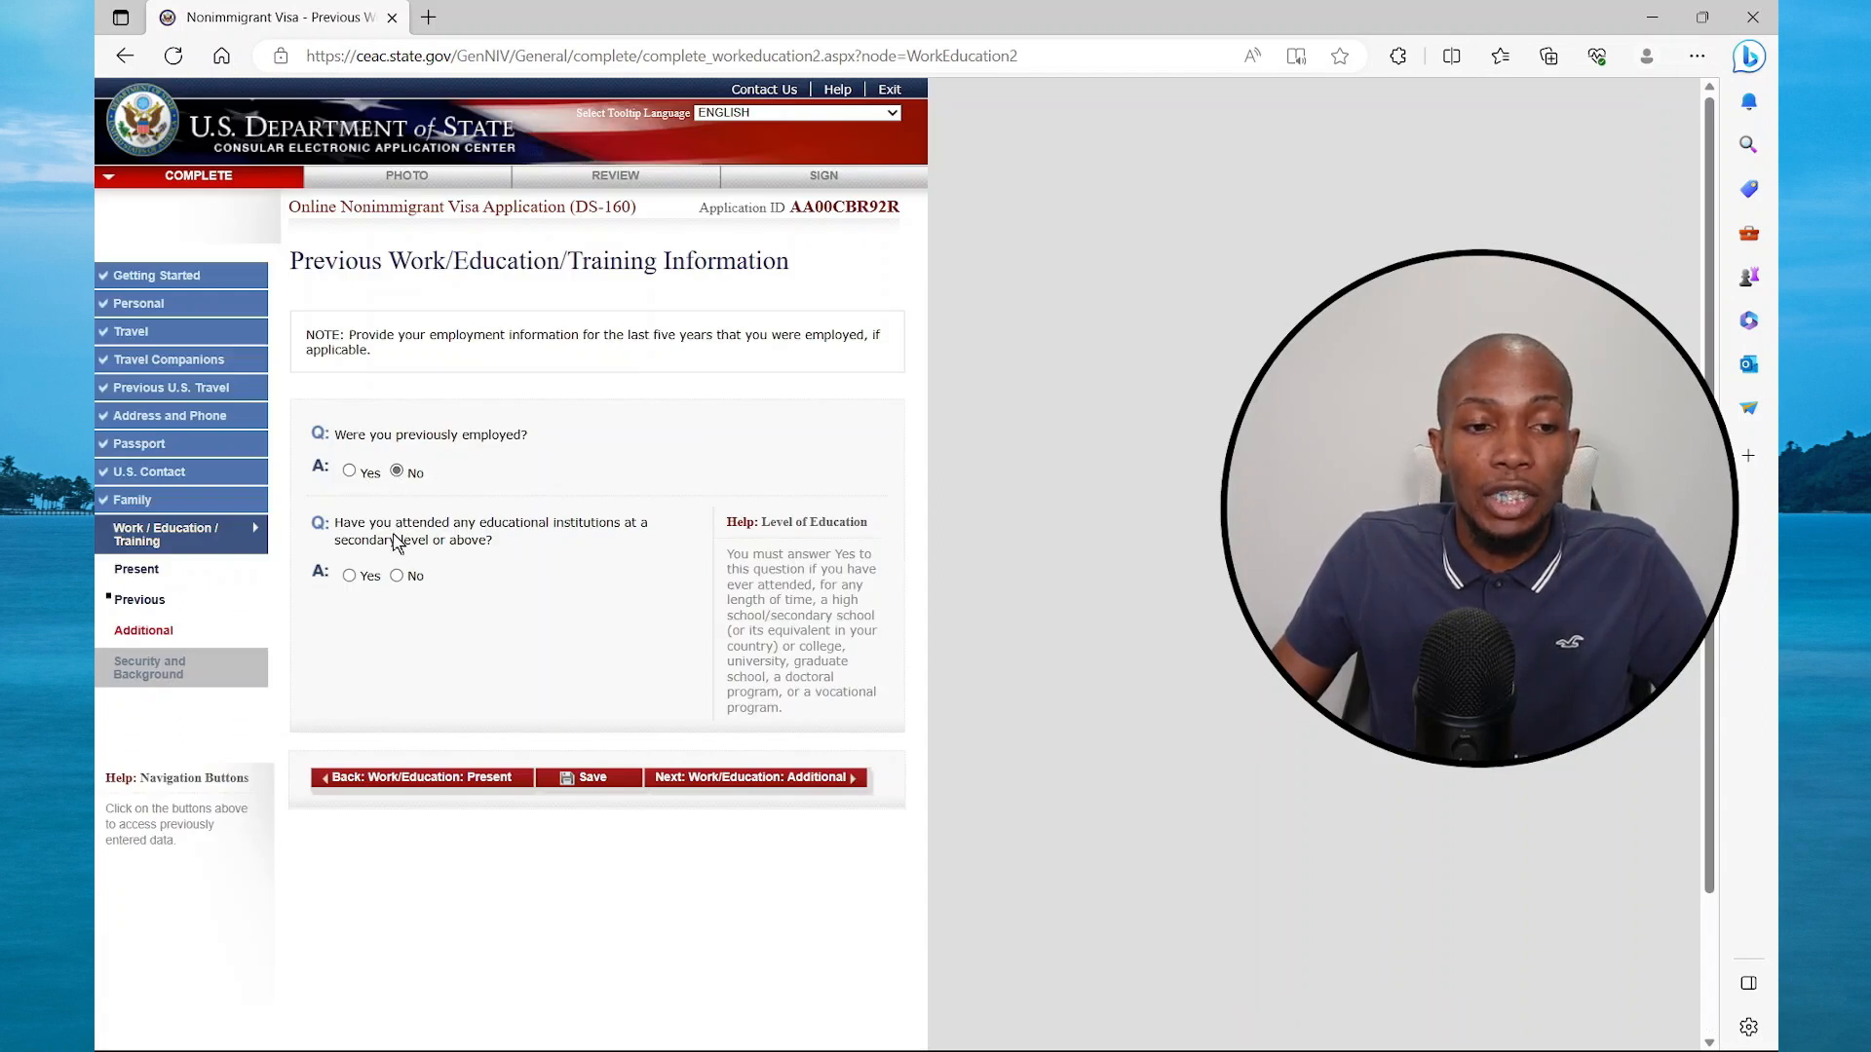
left_click(350, 576)
scroll(383, 705, "down", 4)
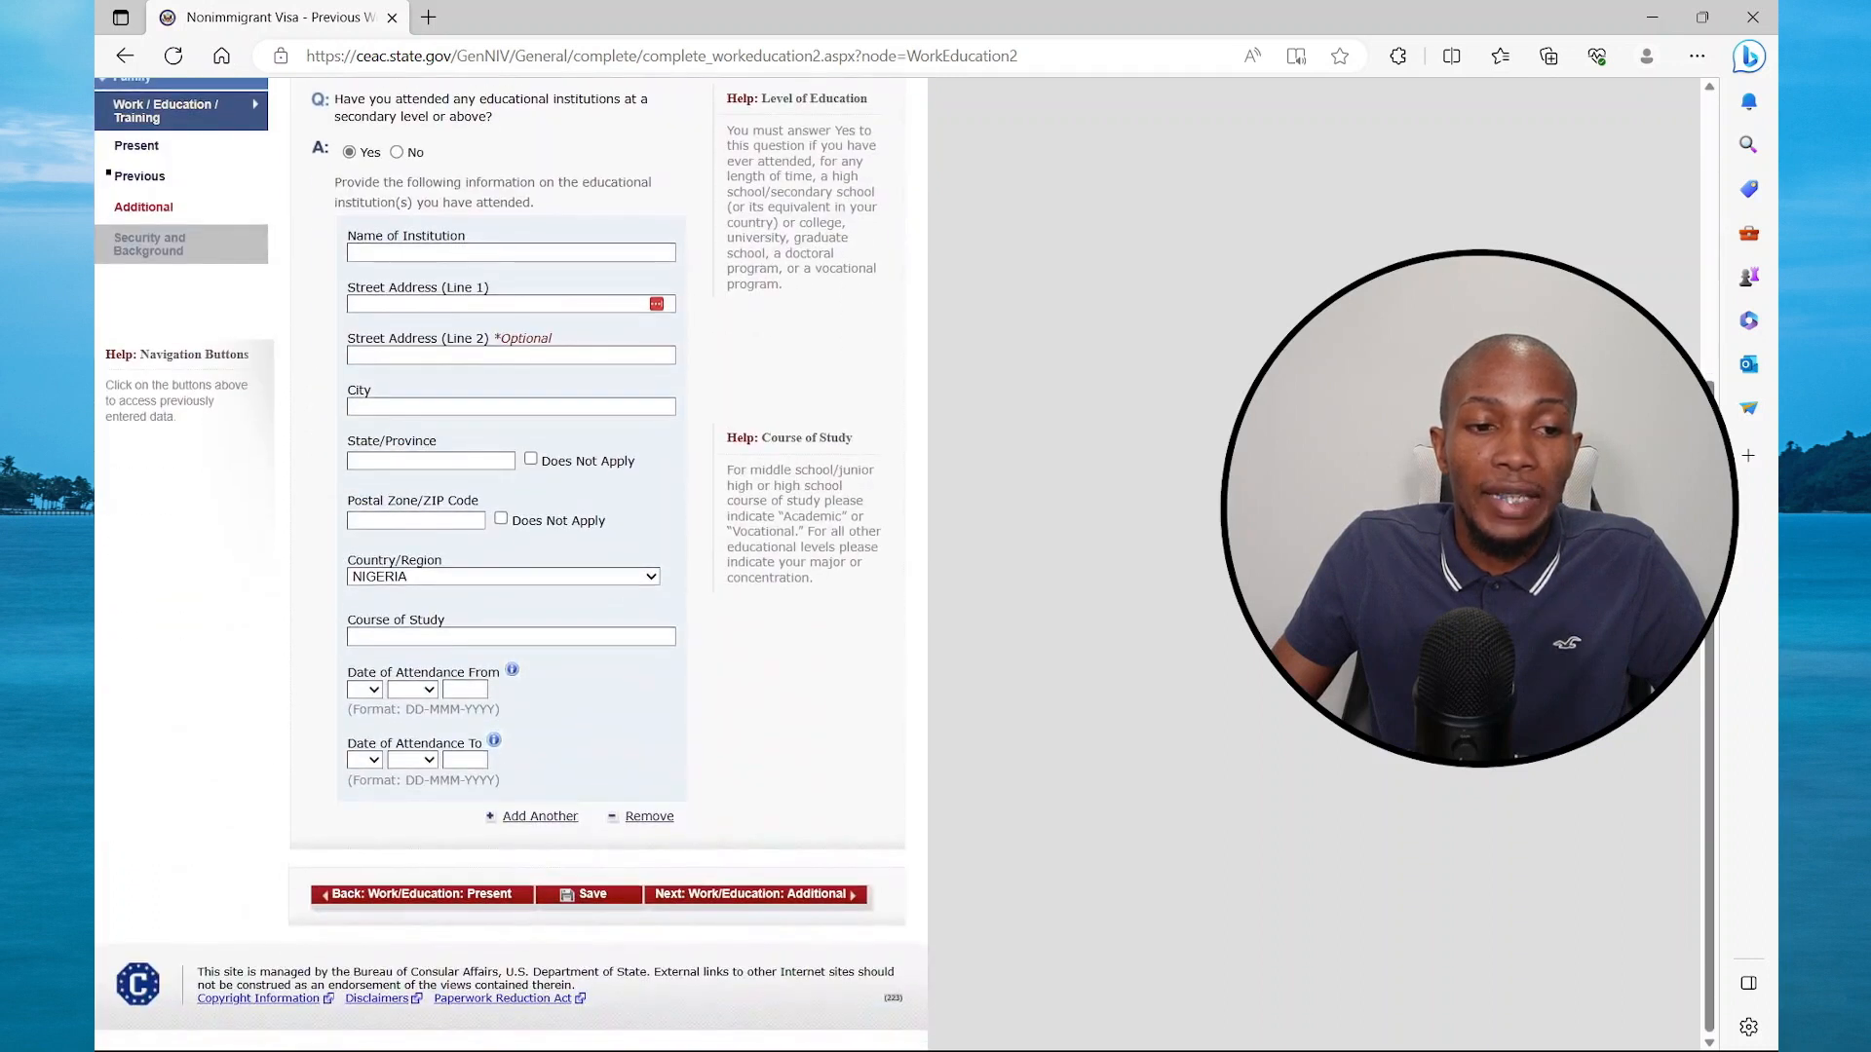
scroll(511, 487, "up", 3)
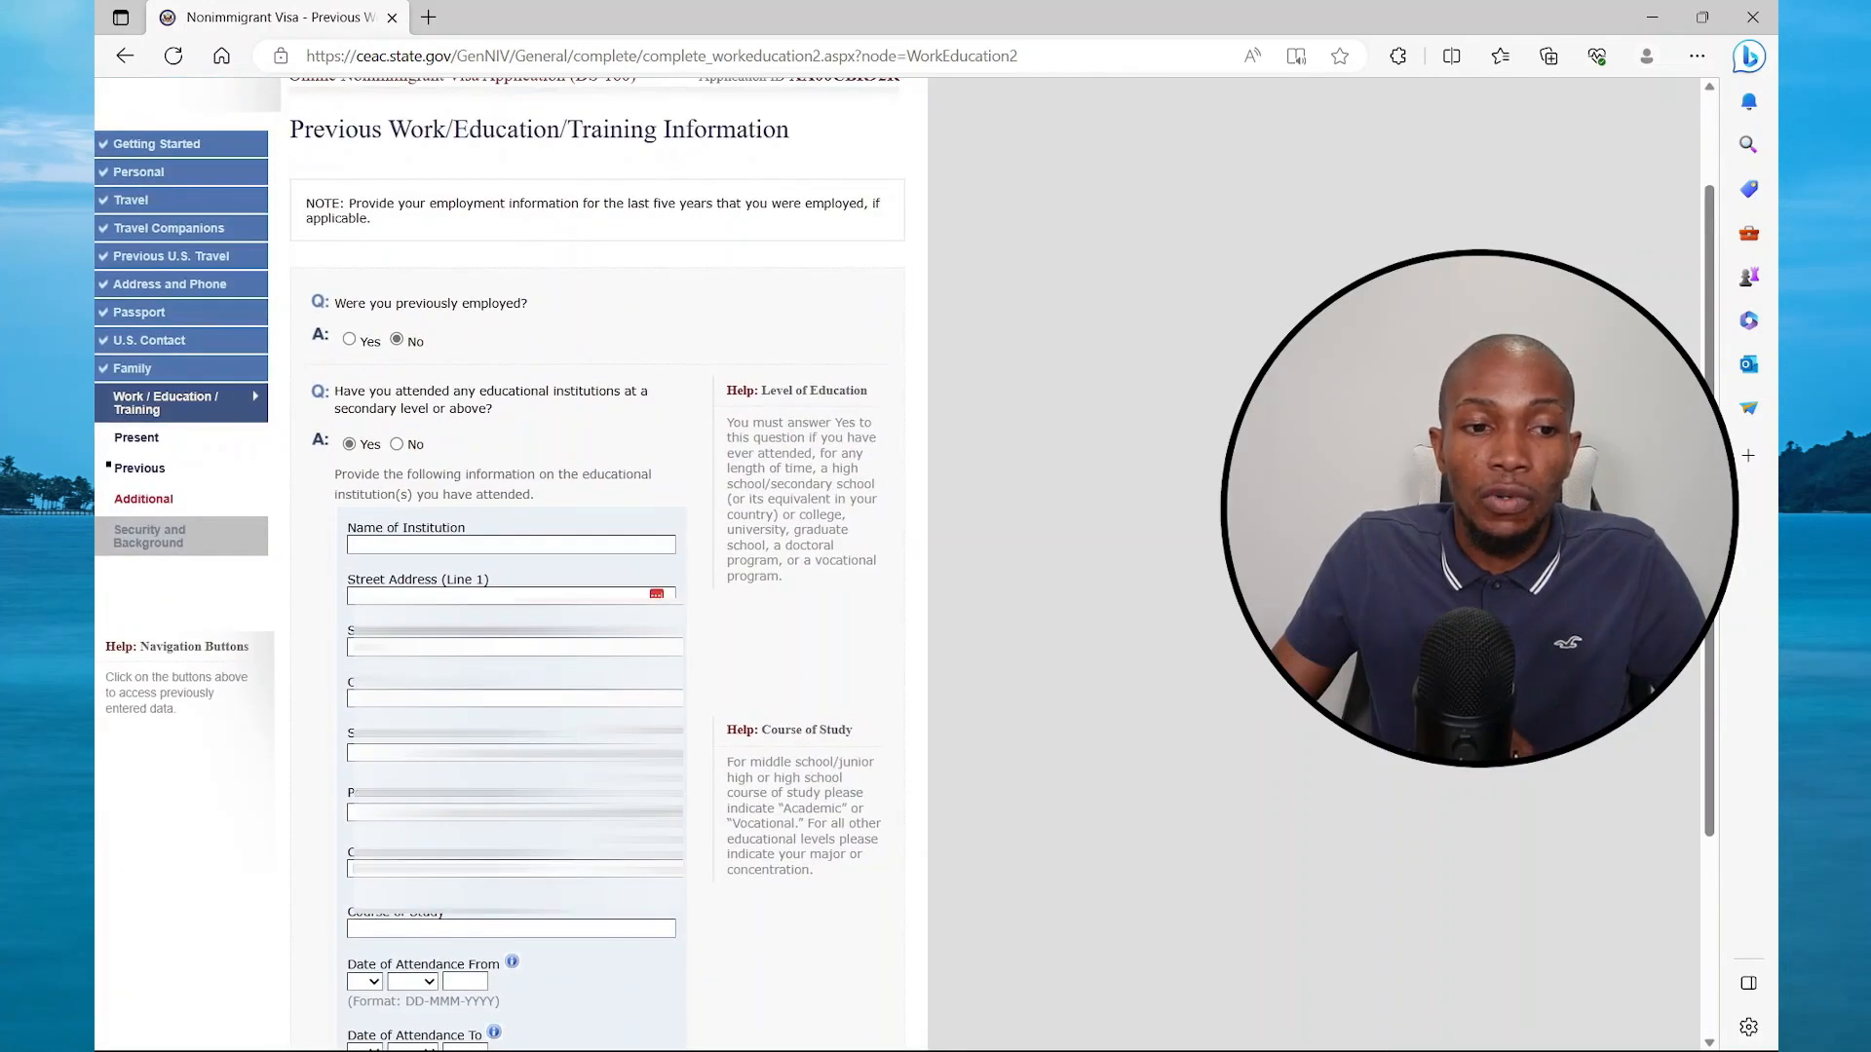
left_click(410, 545)
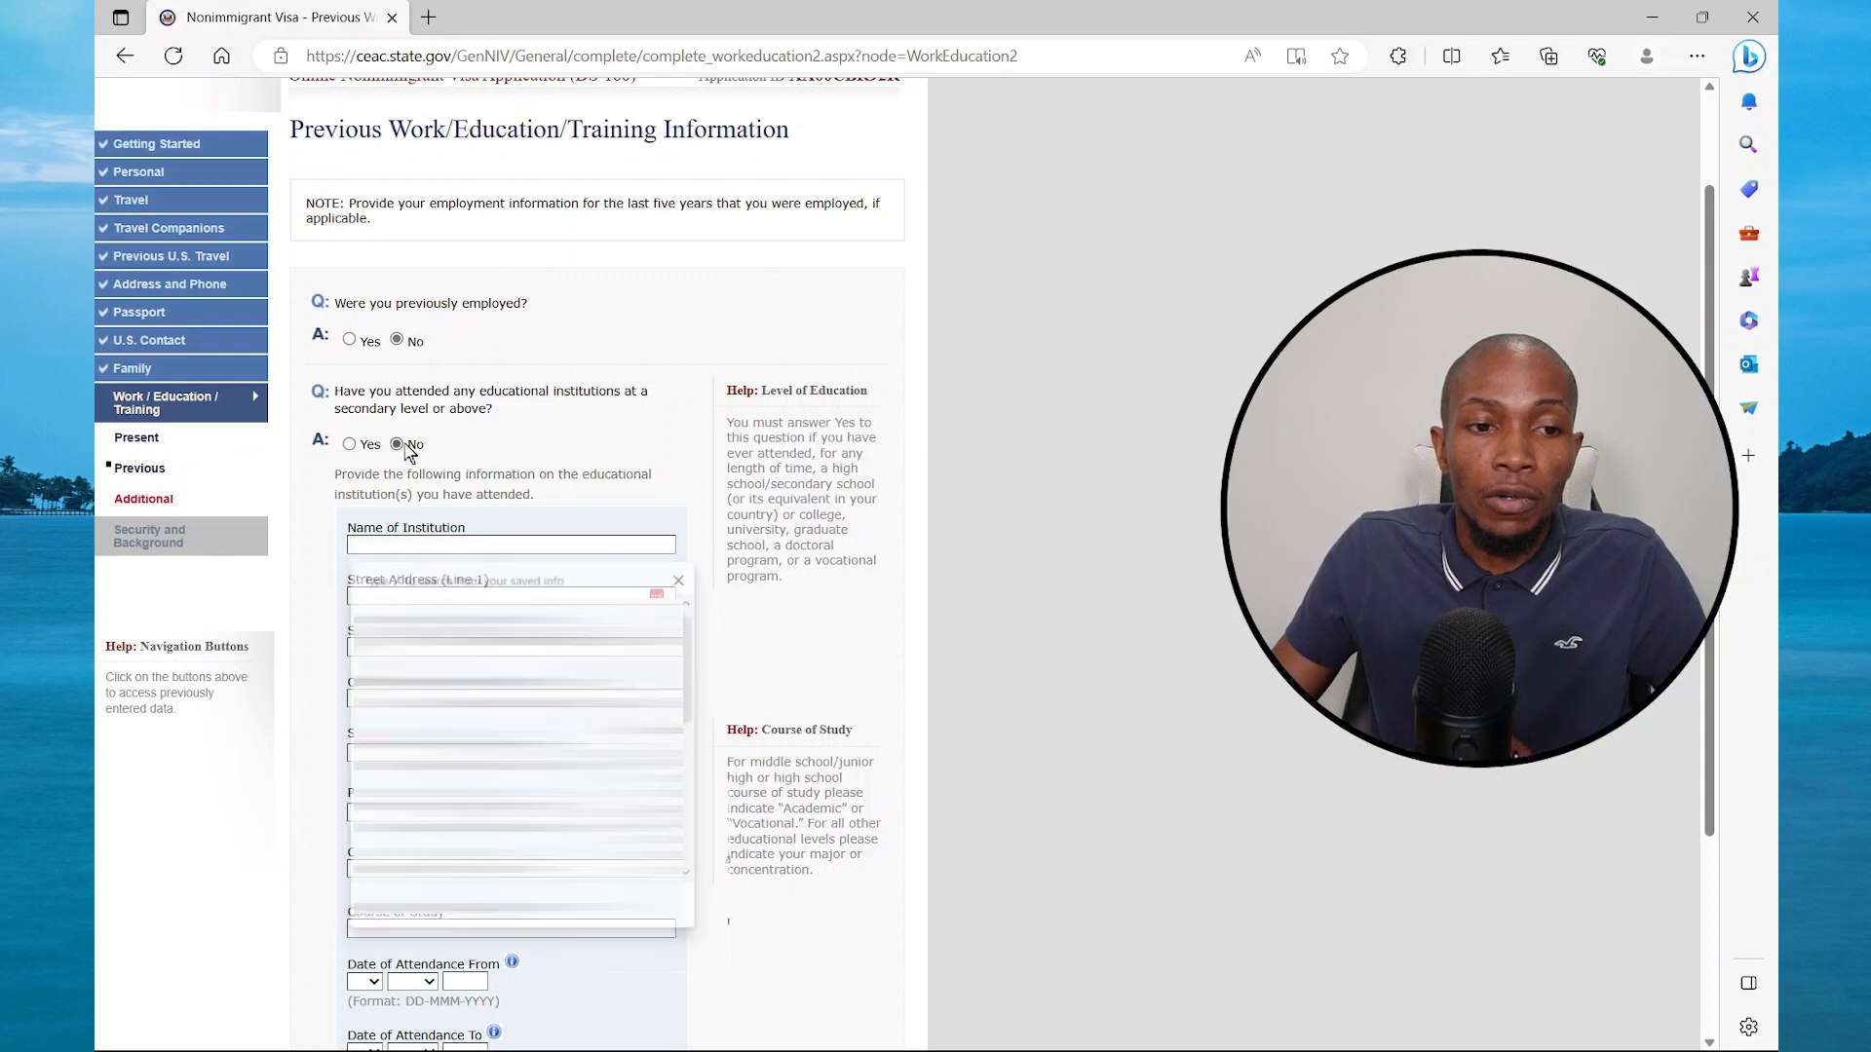
left_click(396, 444)
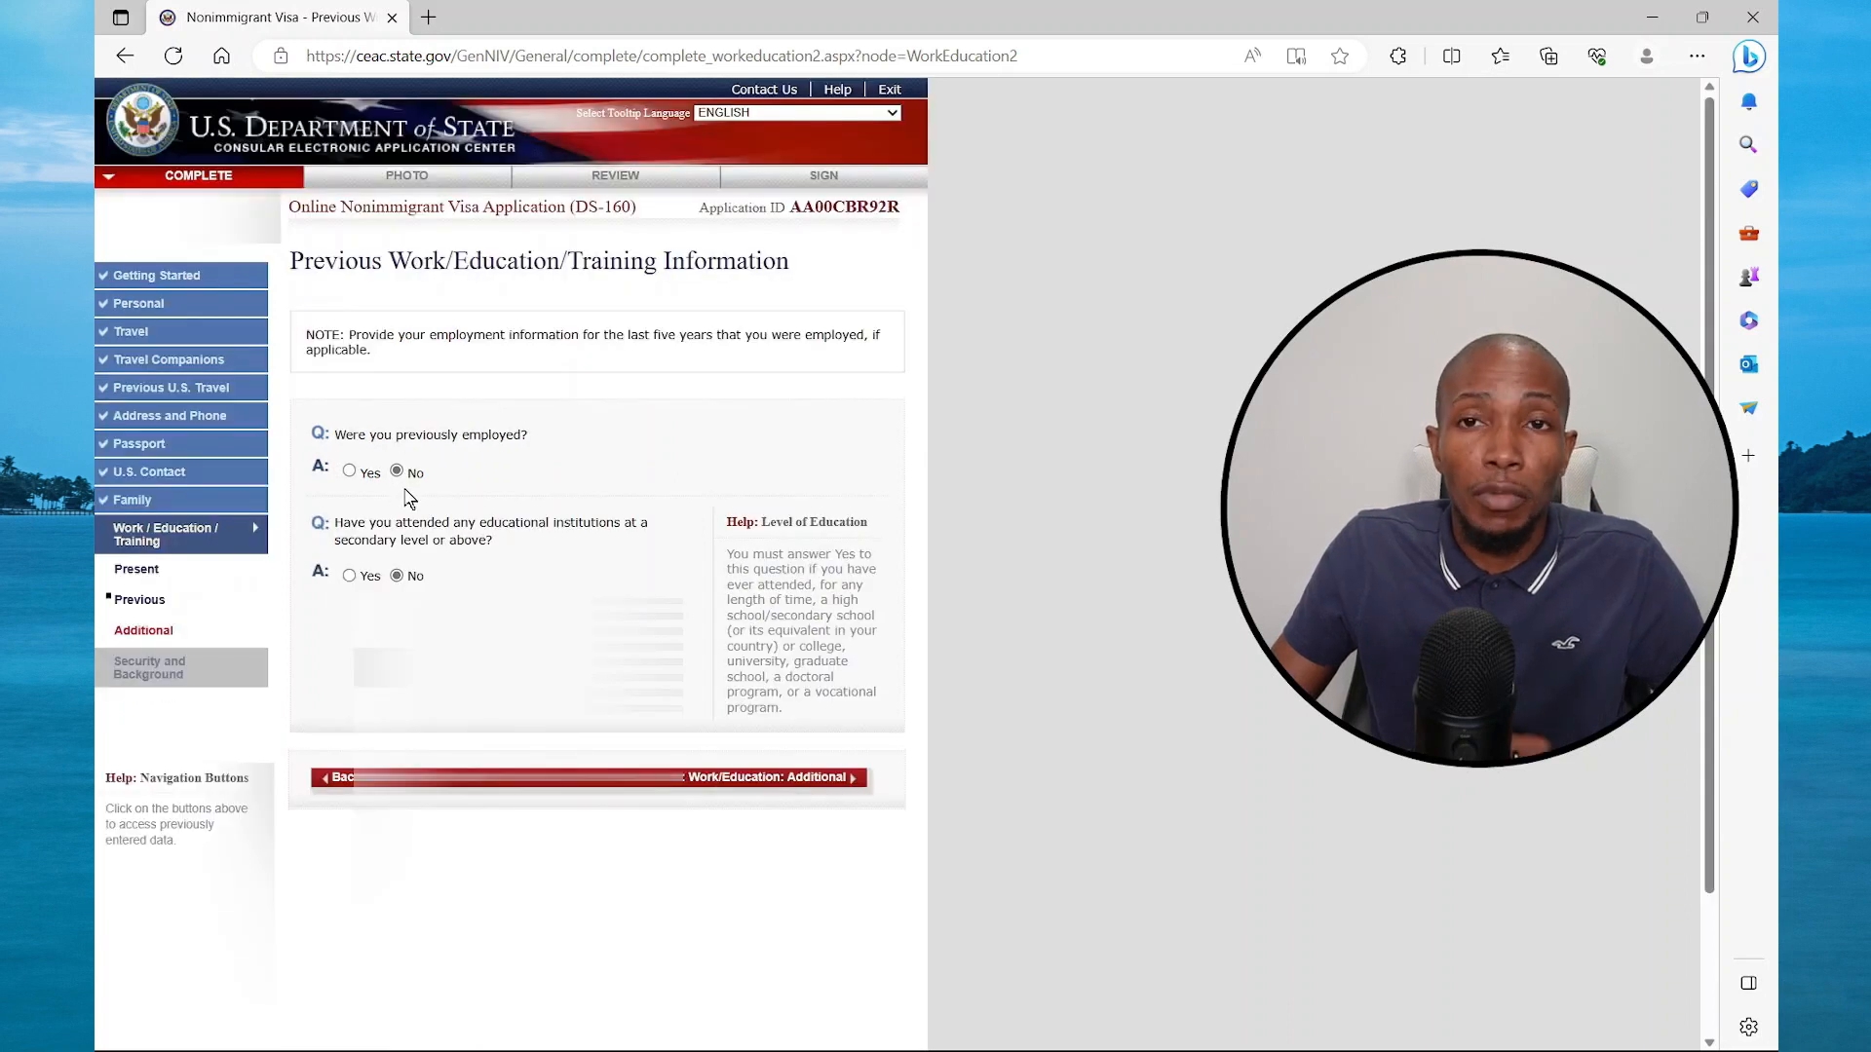
left_click(768, 778)
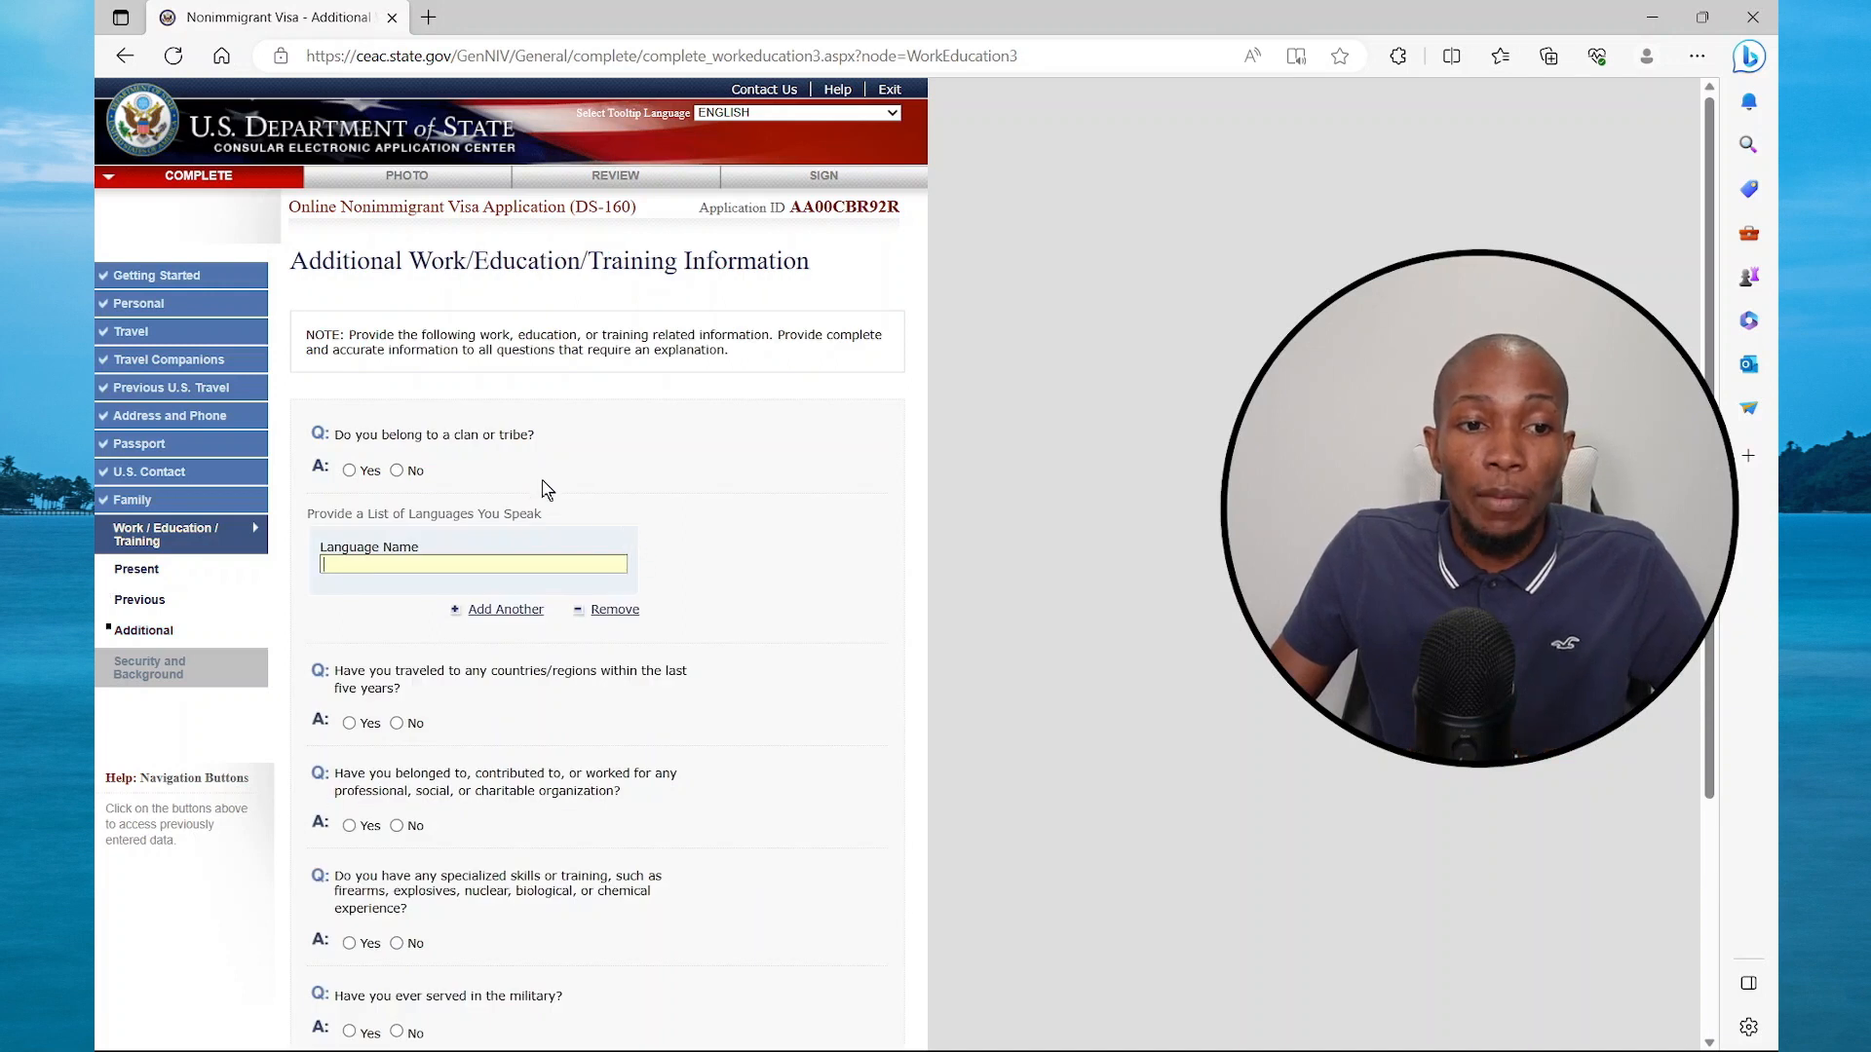
Answer No to clan or tribe and list ENGLISH as the only spoken language
left_click(396, 470)
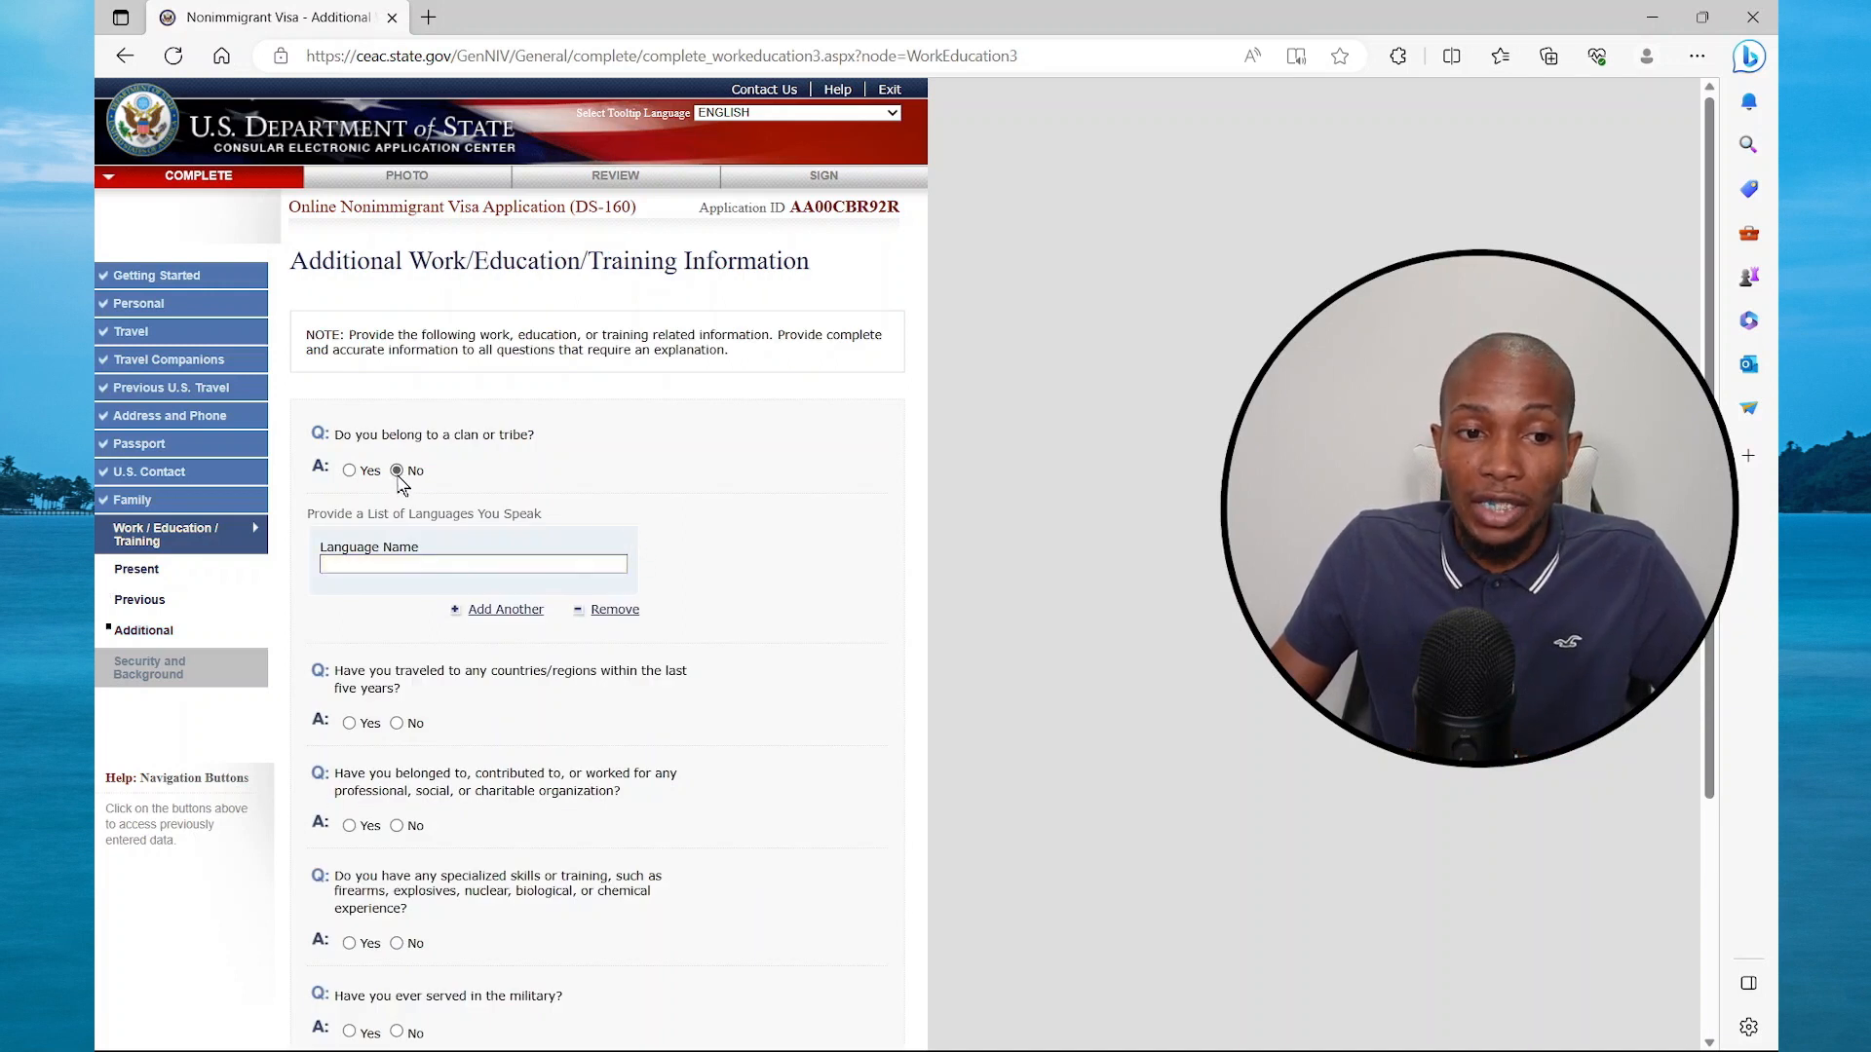
left_click(390, 565)
left_click(385, 633)
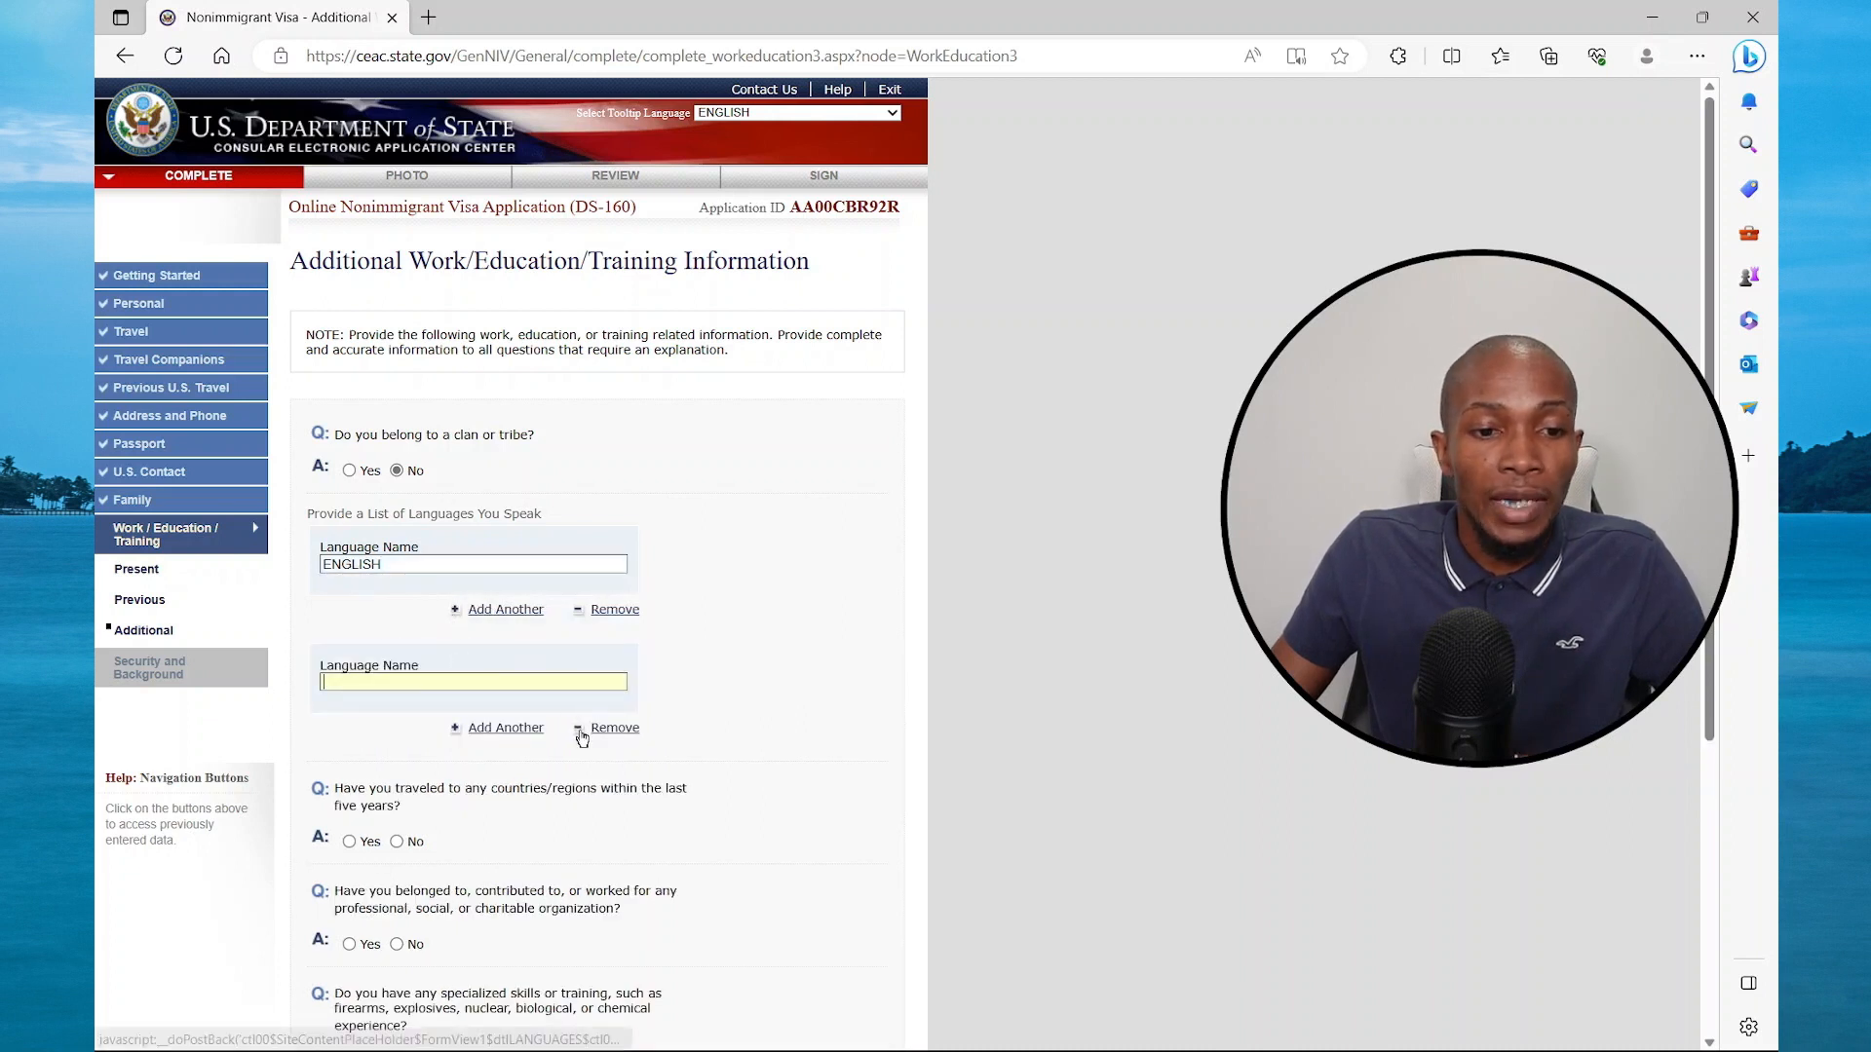
left_click(581, 731)
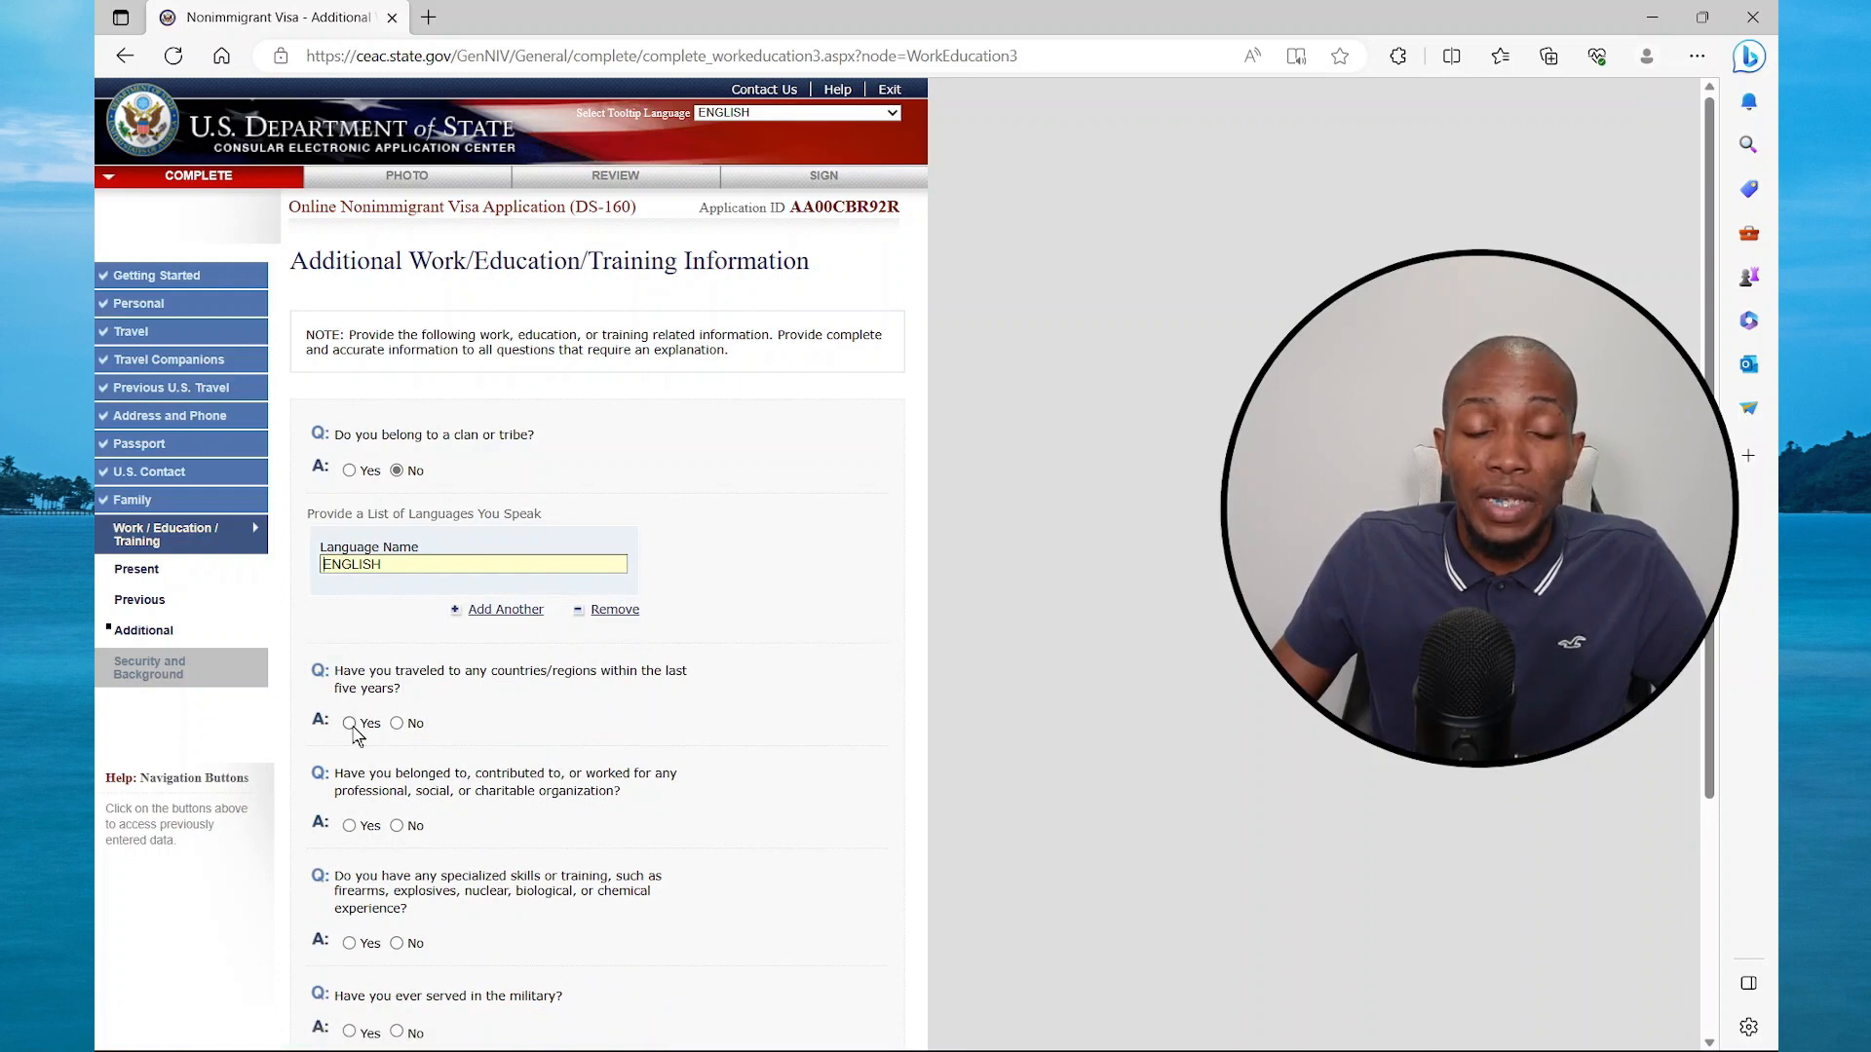
Answer No to travel, organizations, specialized skills, military and paramilitary questions, then continue
left_click(396, 723)
scroll(400, 733, "down", 3)
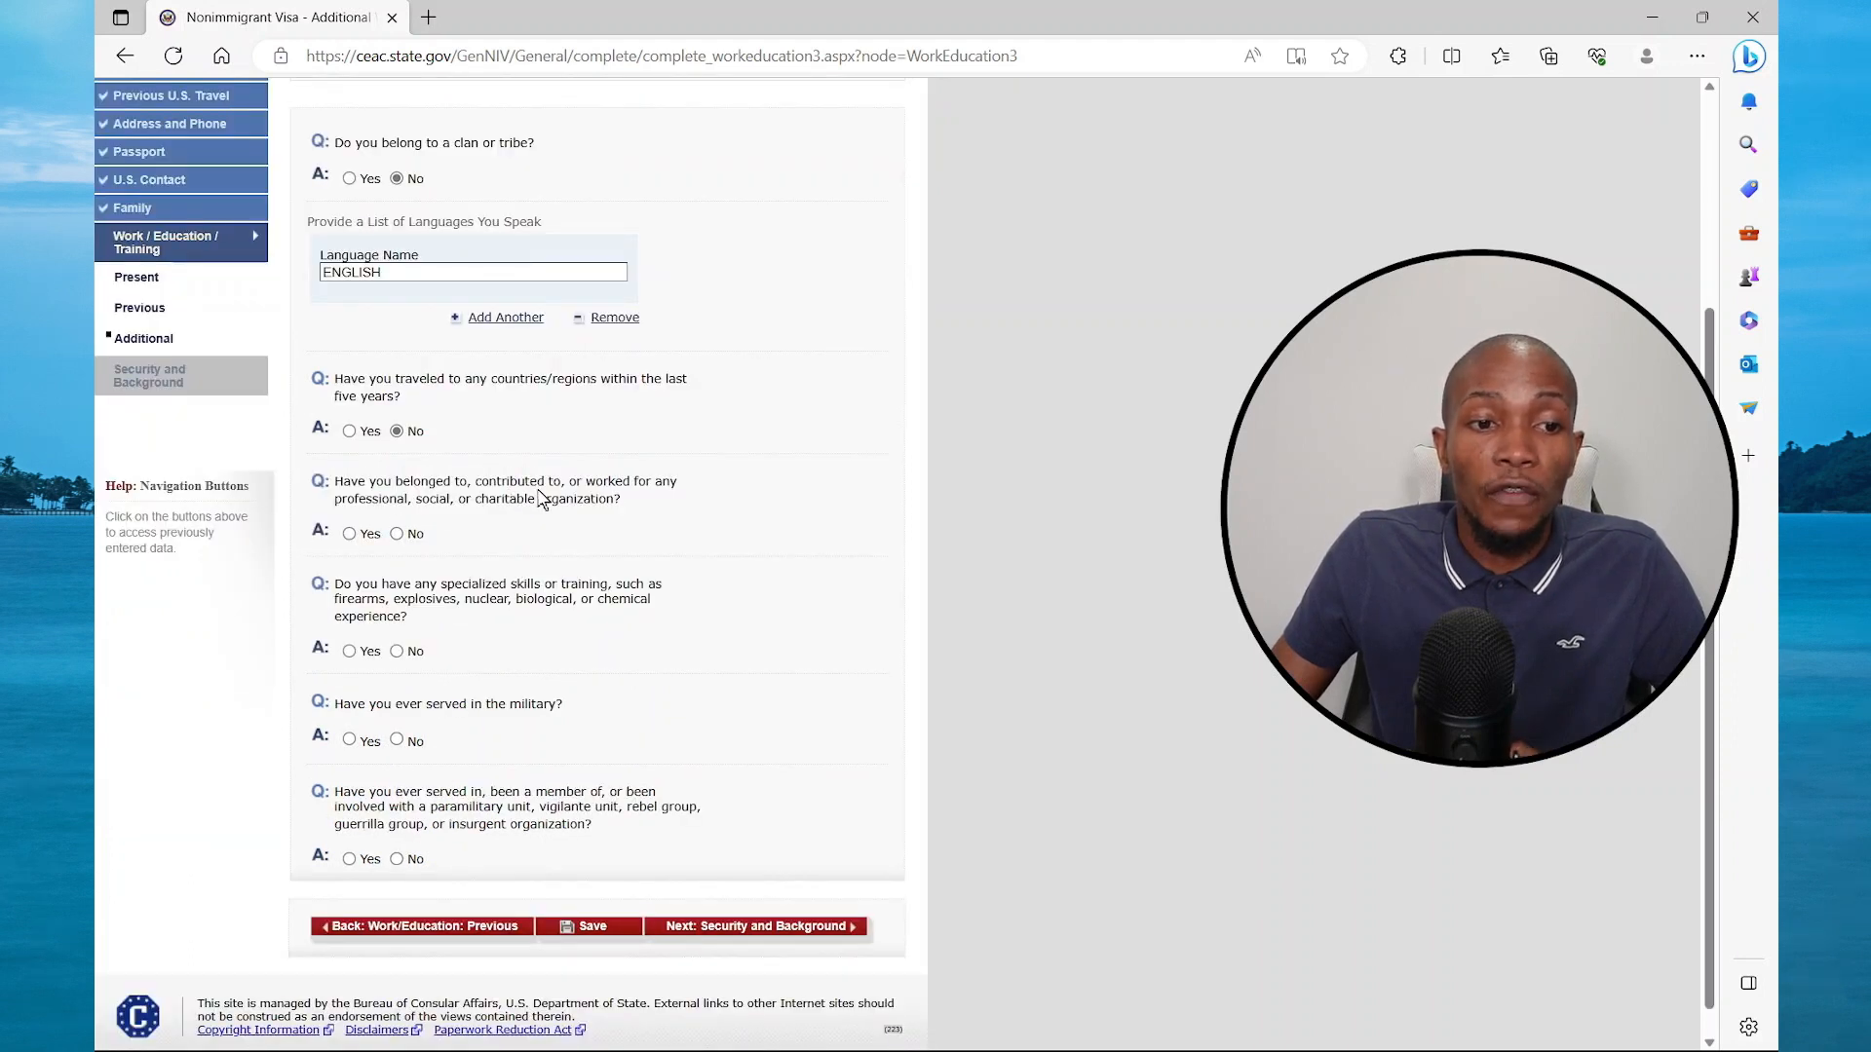
left_click(397, 534)
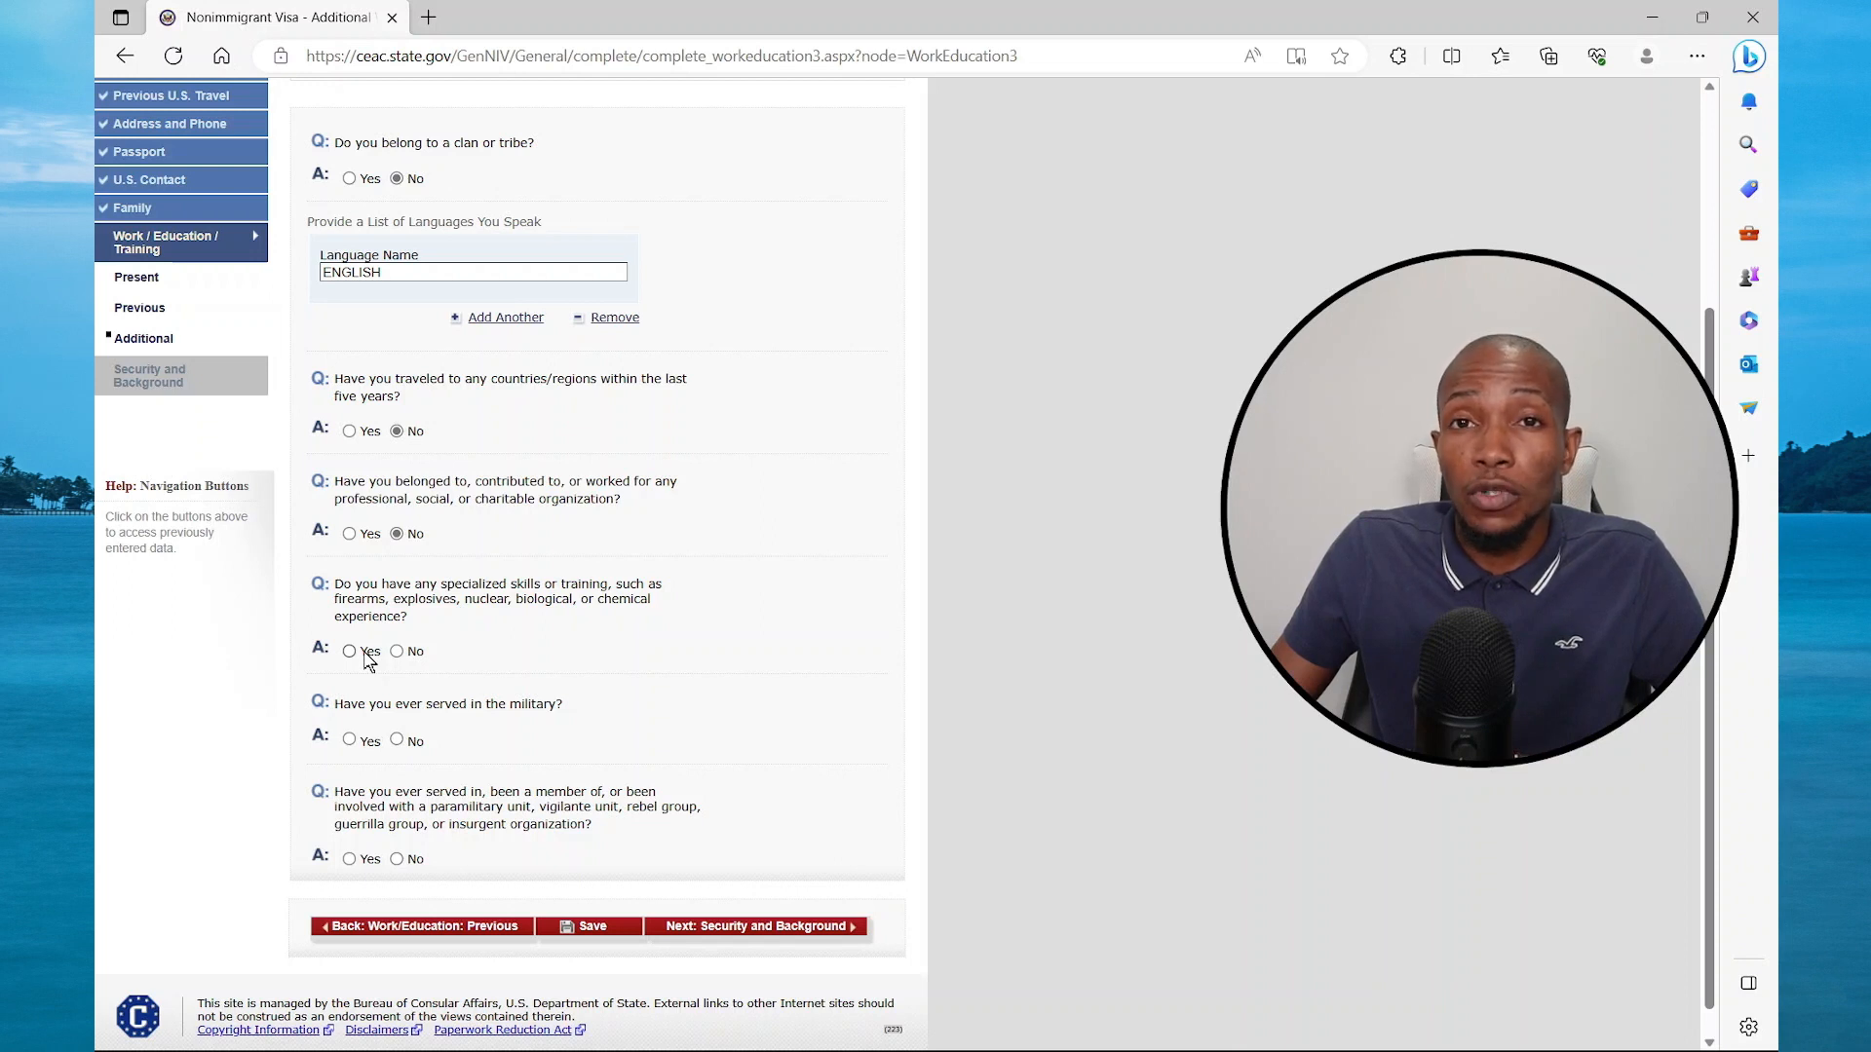
left_click(397, 652)
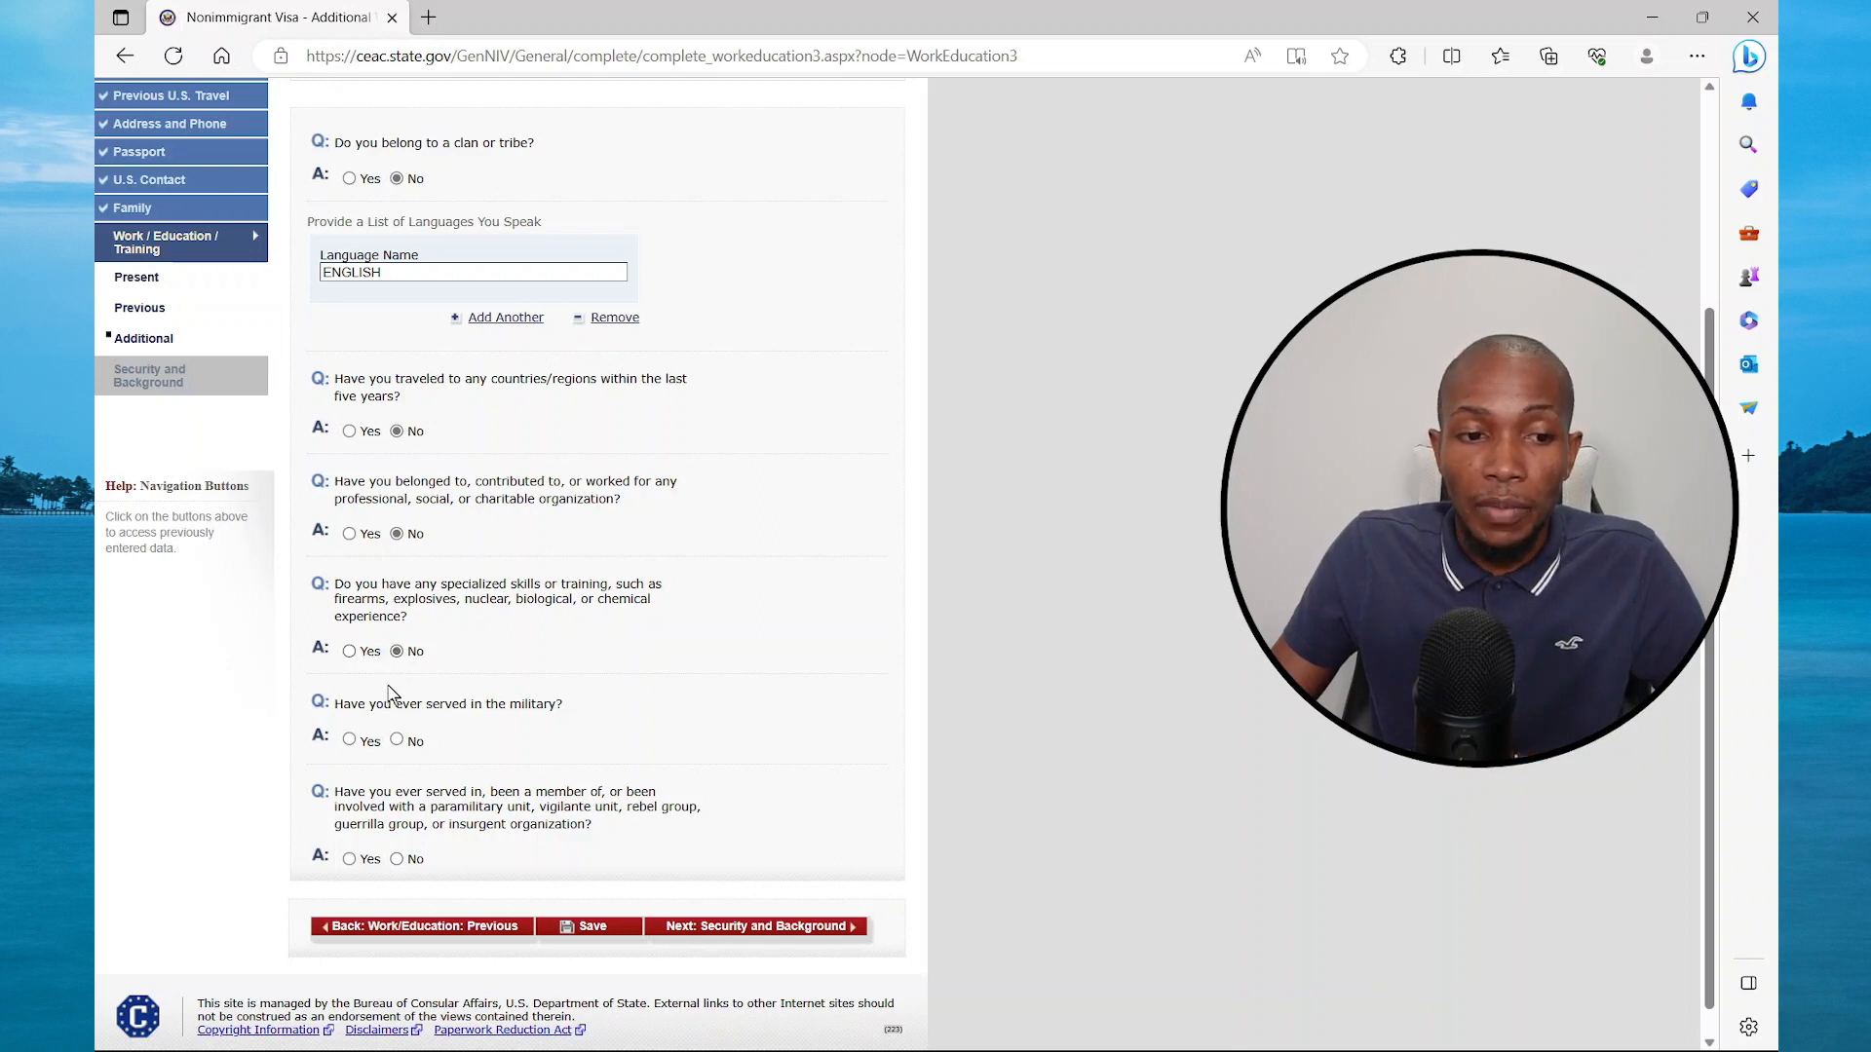
left_click(397, 739)
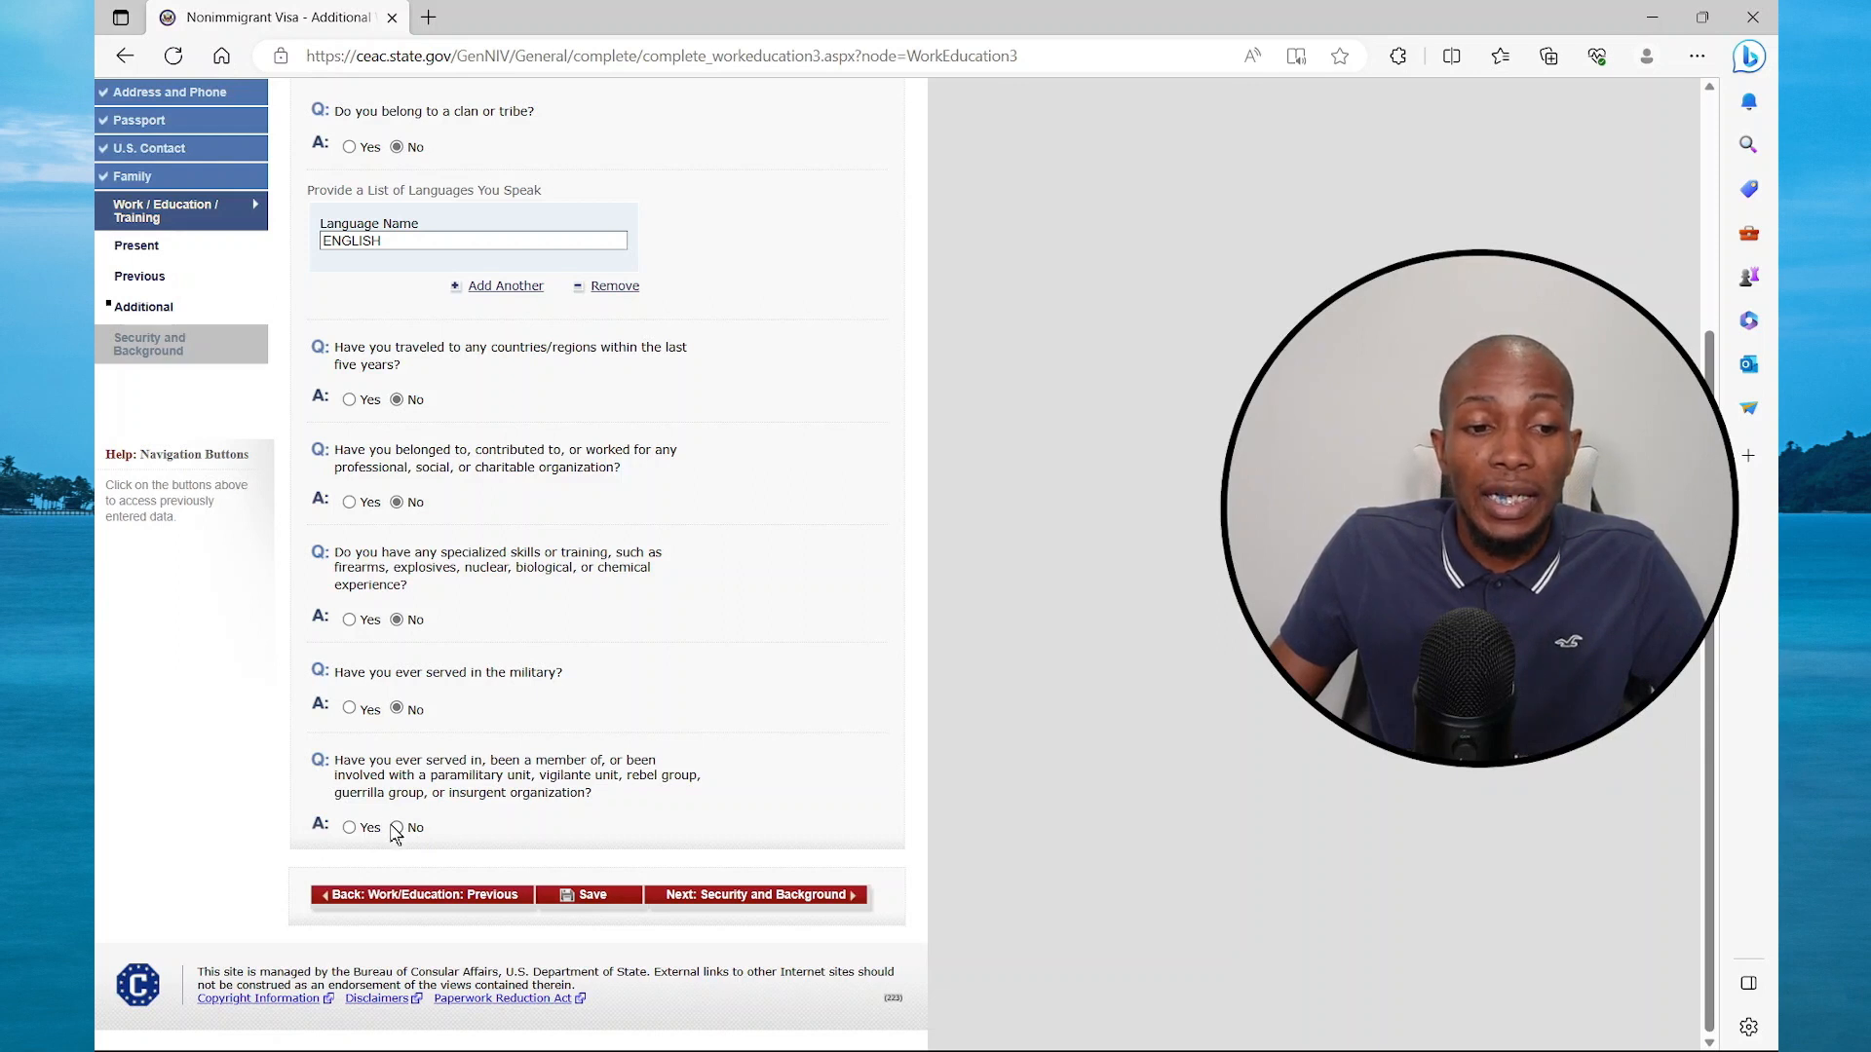
left_click(396, 827)
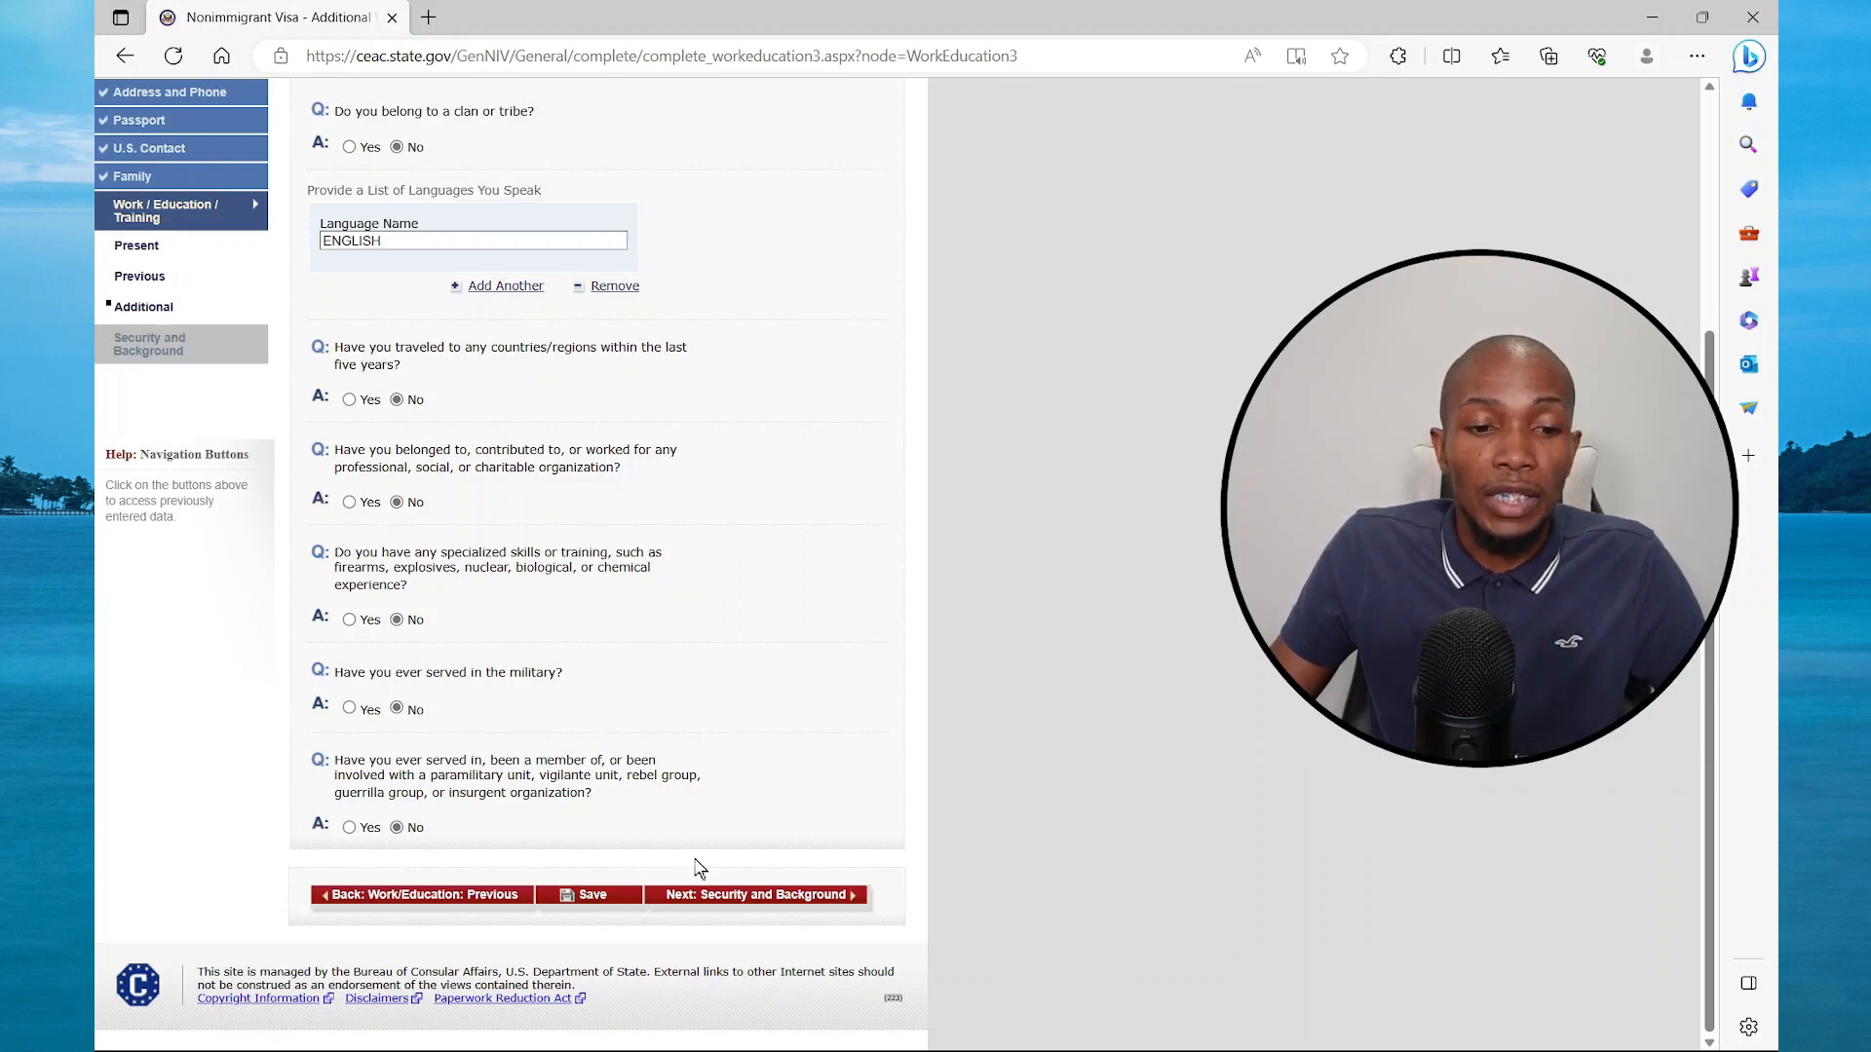
left_click(738, 895)
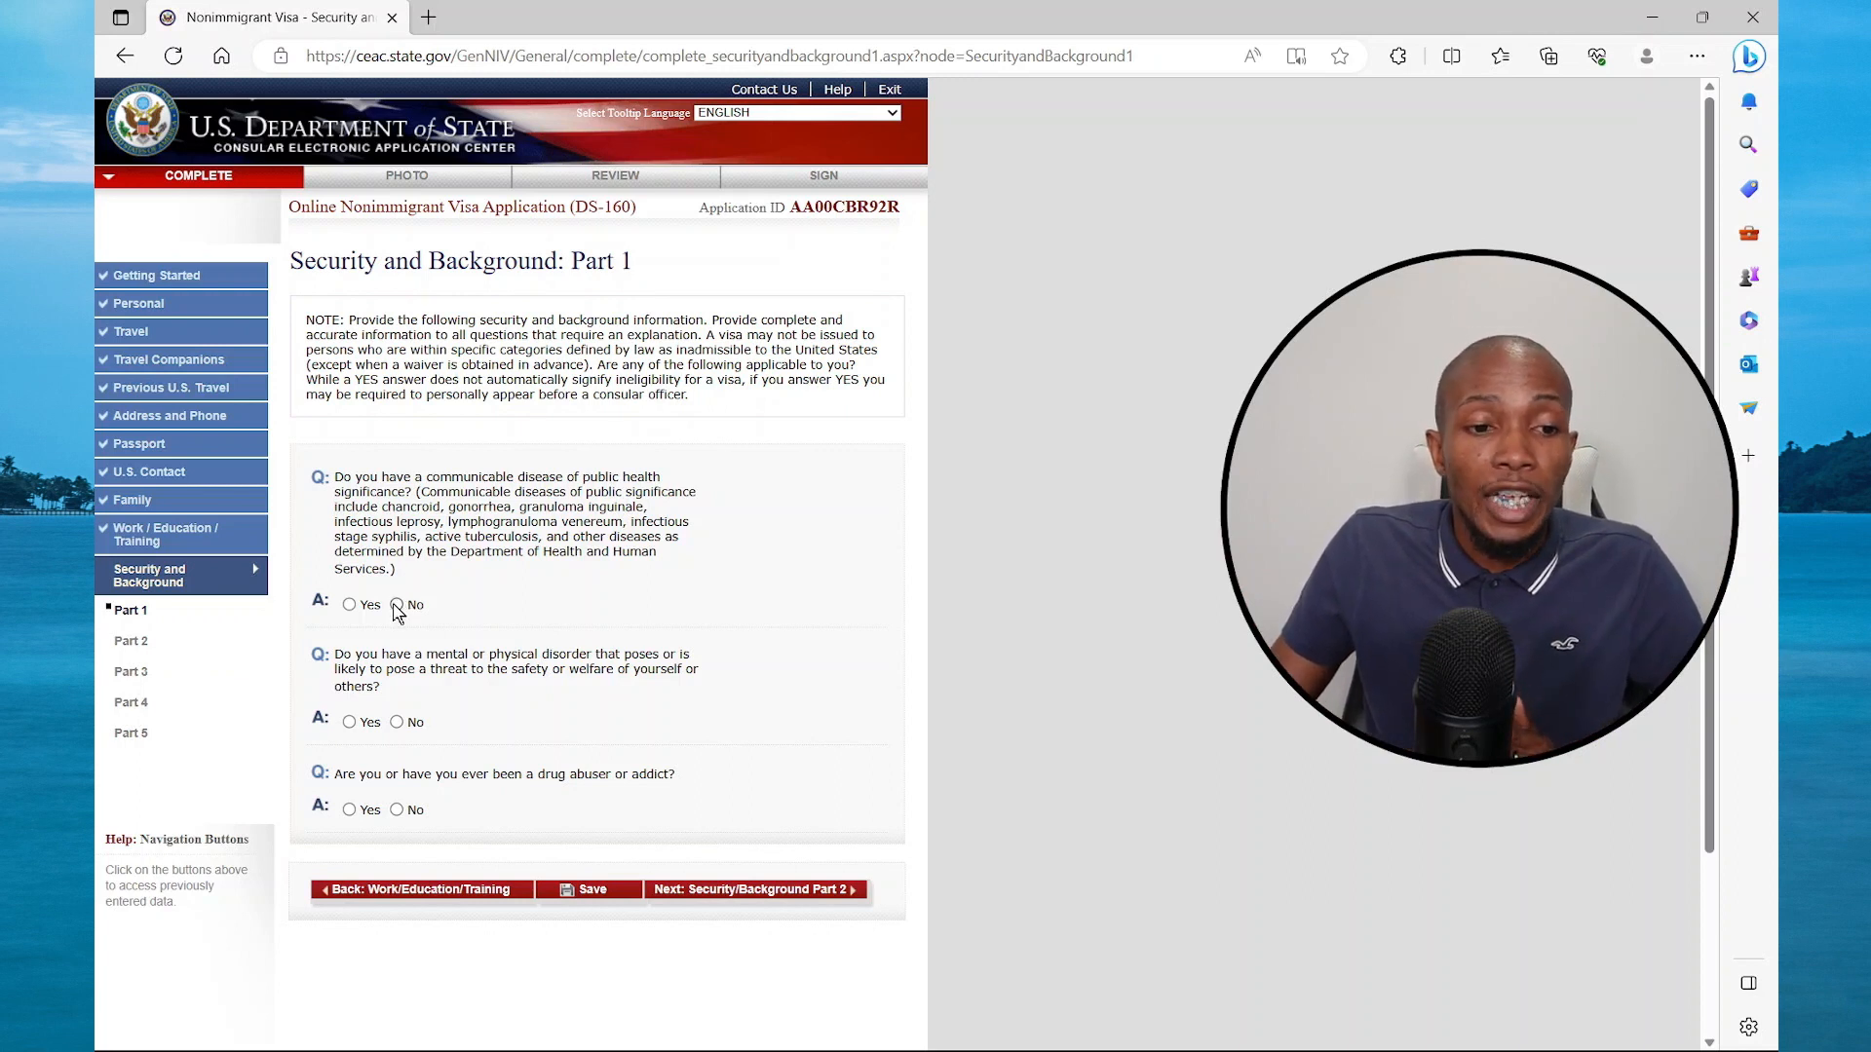
In Security Part 2, answer No to the arrest and controlled-substances questions and continue
left_click(804, 891)
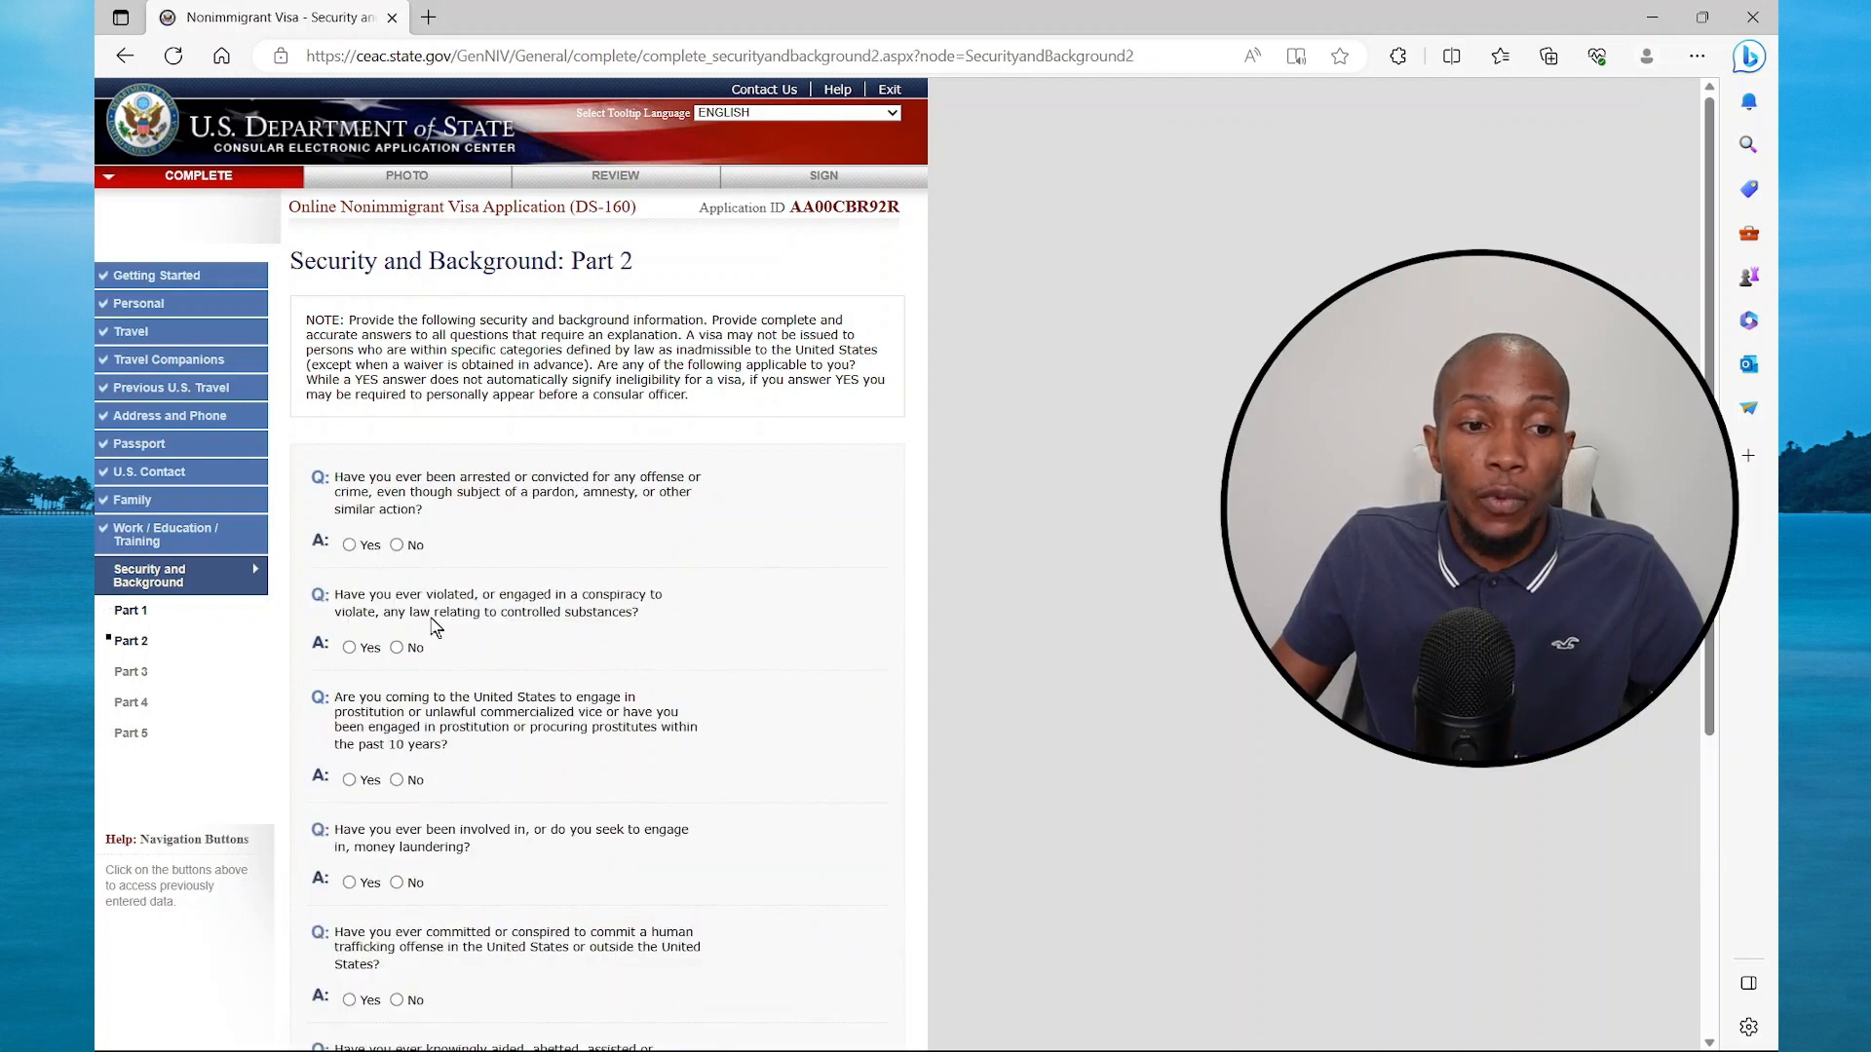
left_click(396, 545)
left_click(397, 647)
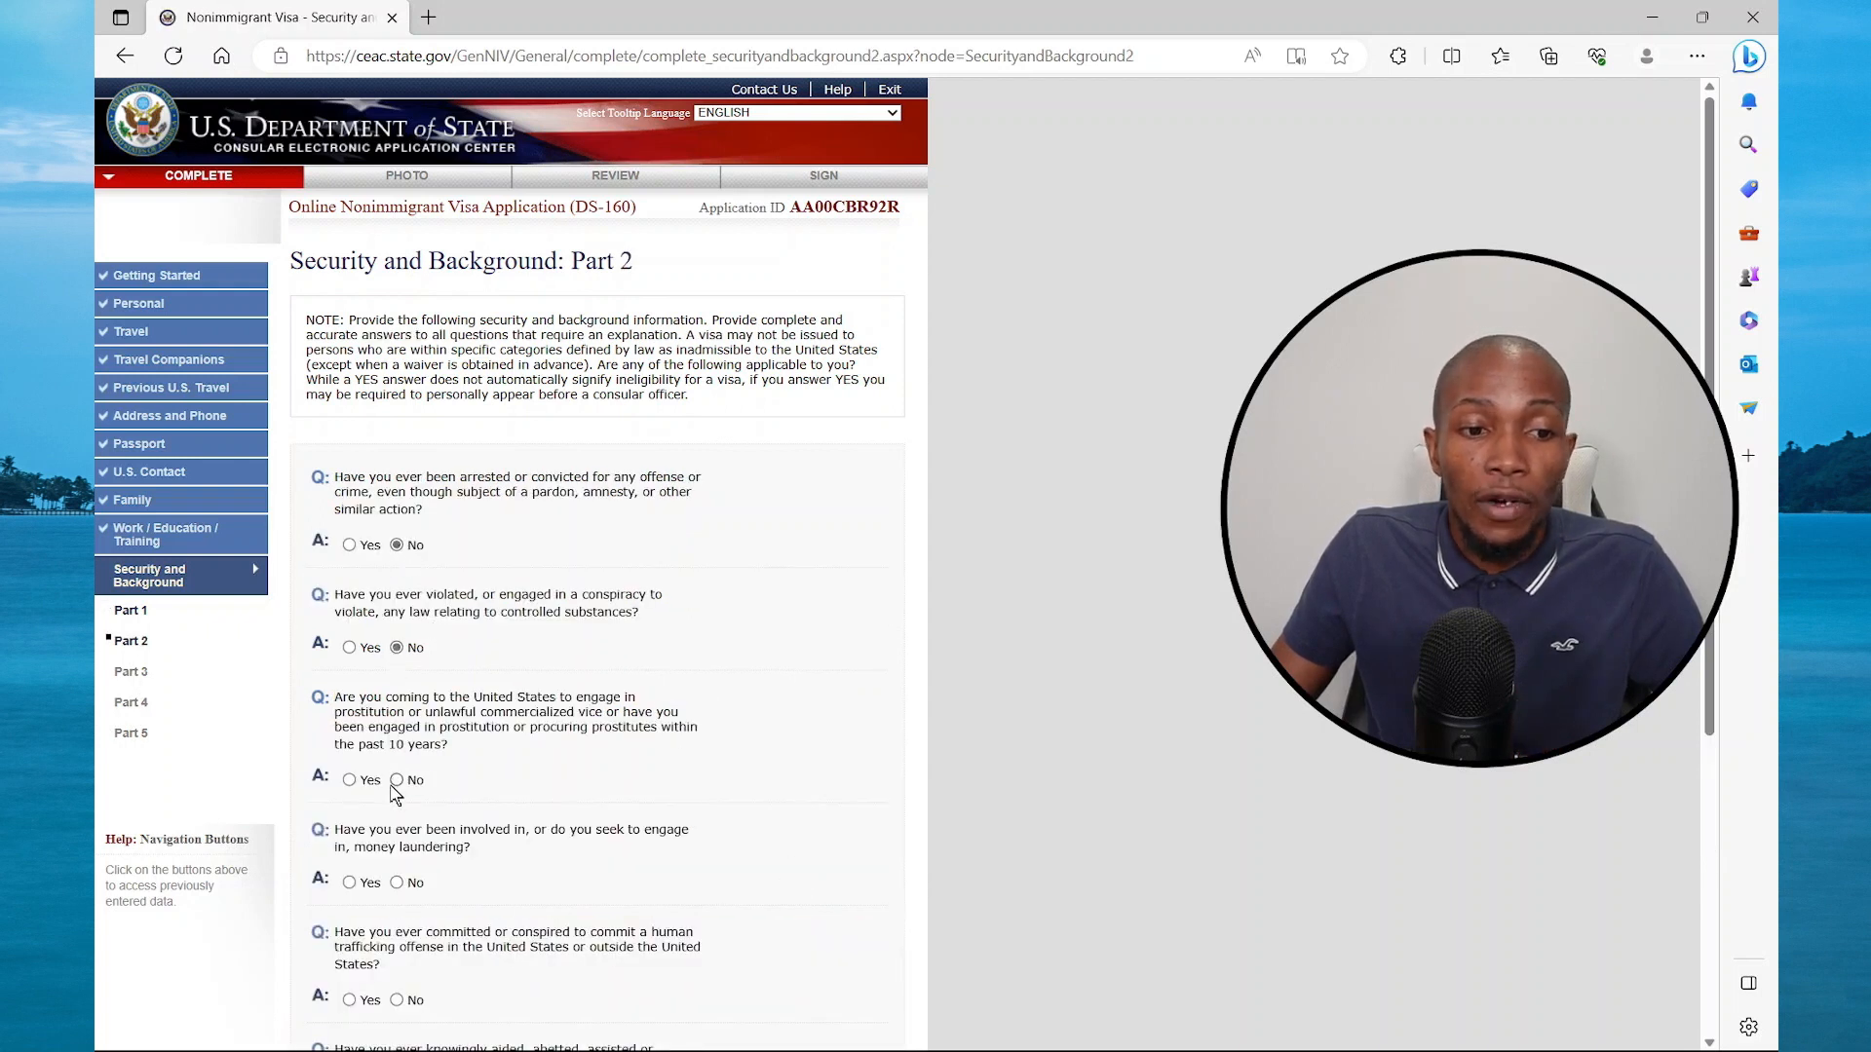
scroll(401, 780, "down", 4)
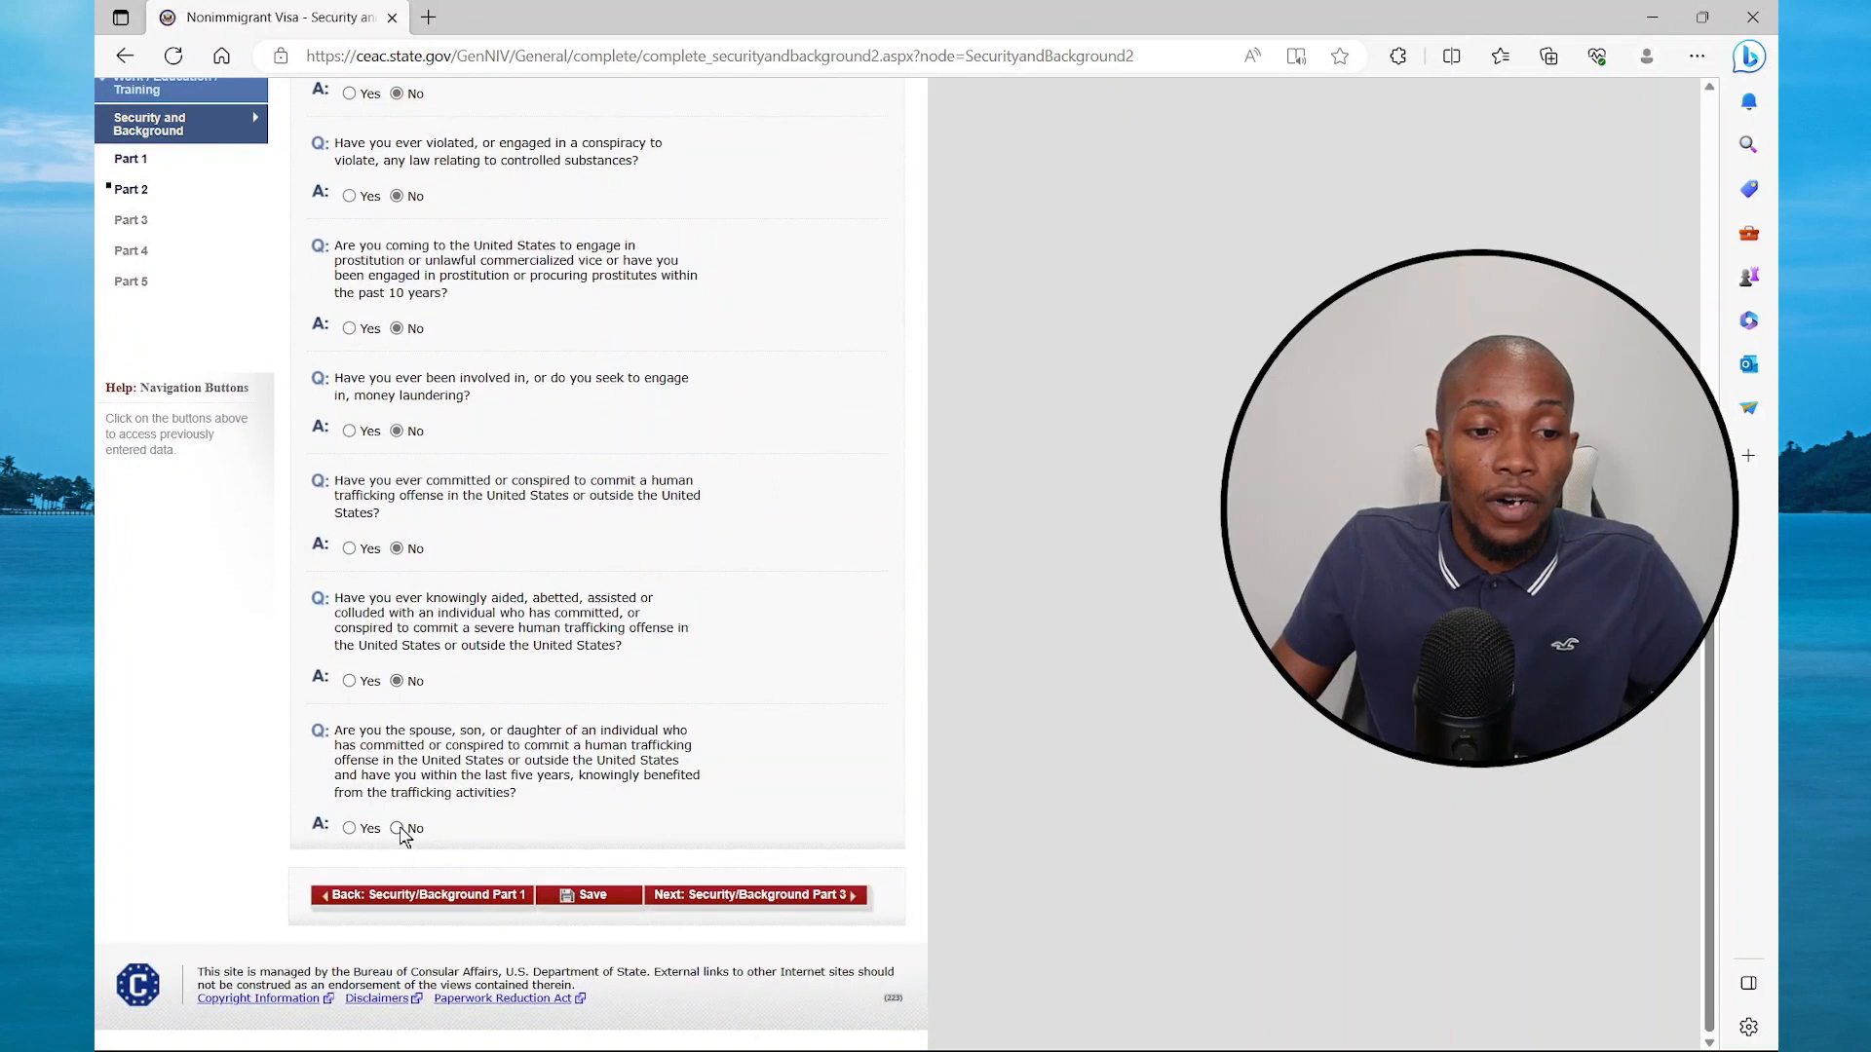
left_click(788, 898)
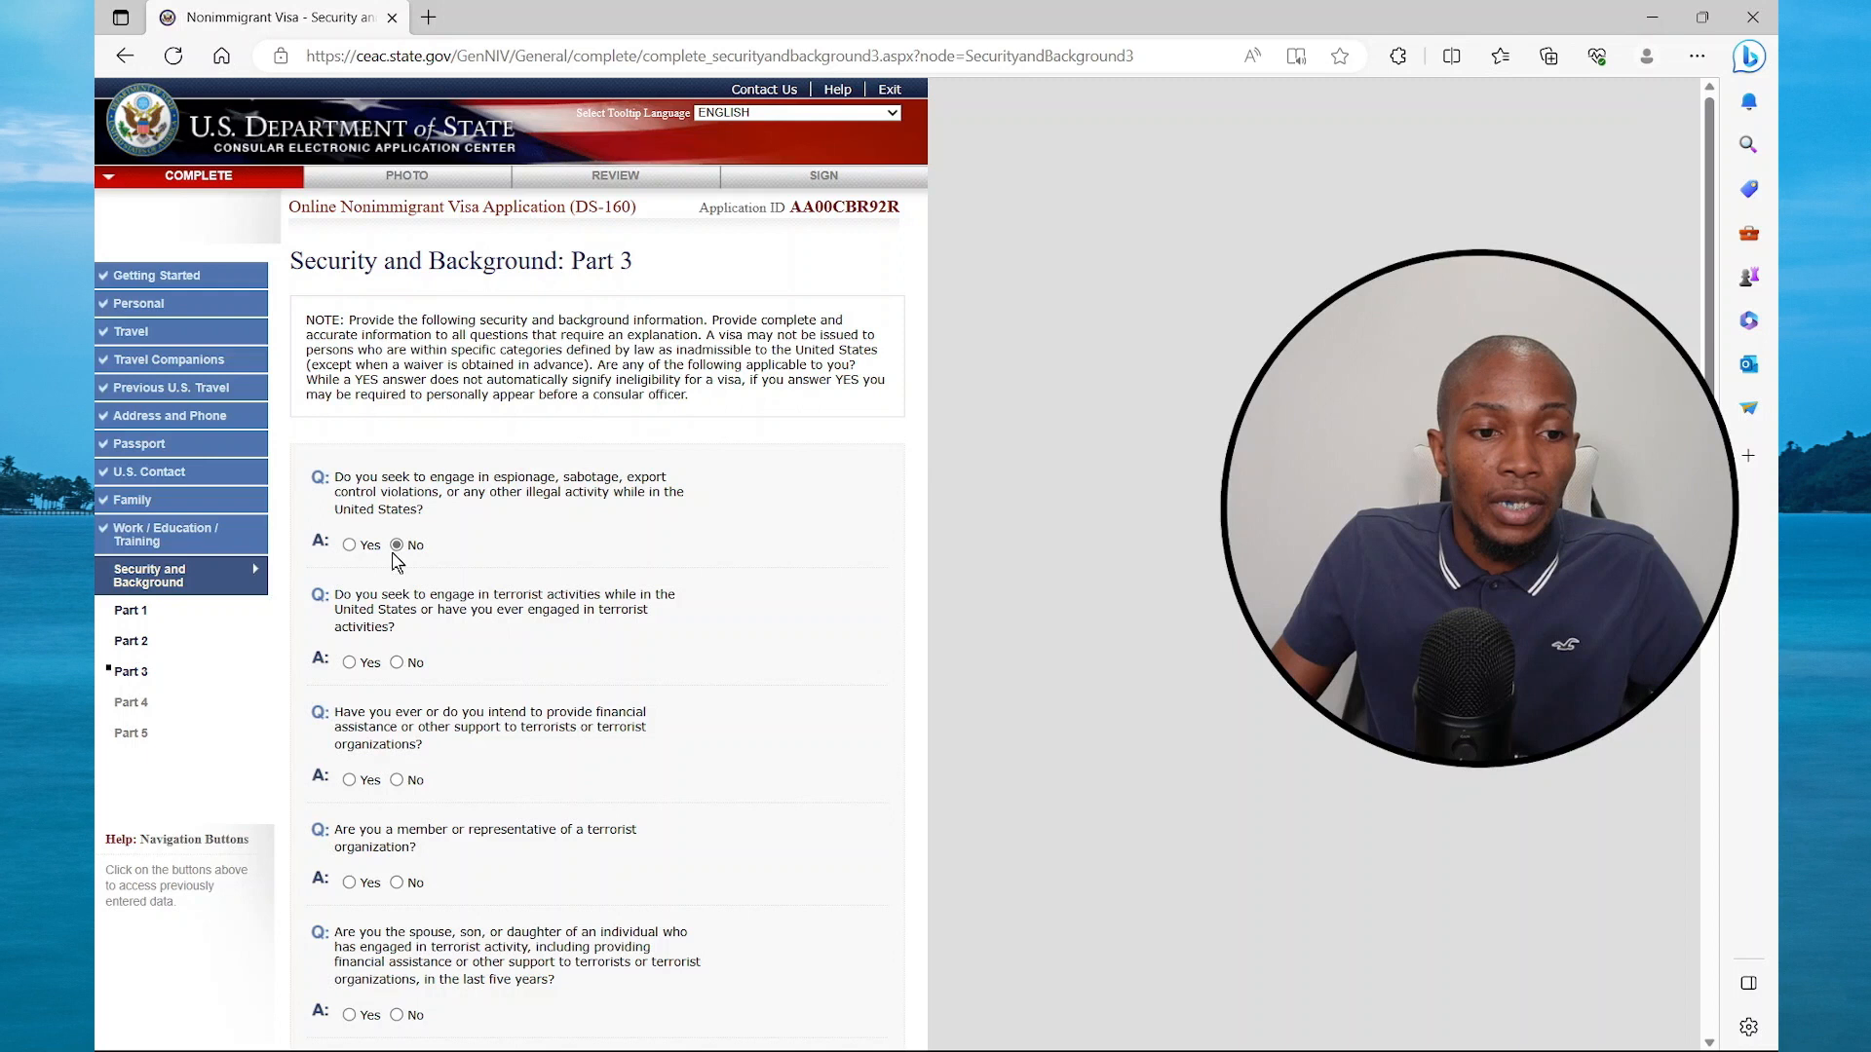
Pass Part 3, then answer No to illegal voting and renouncing citizenship for taxes in Part 4
scroll(412, 765, "down", 1)
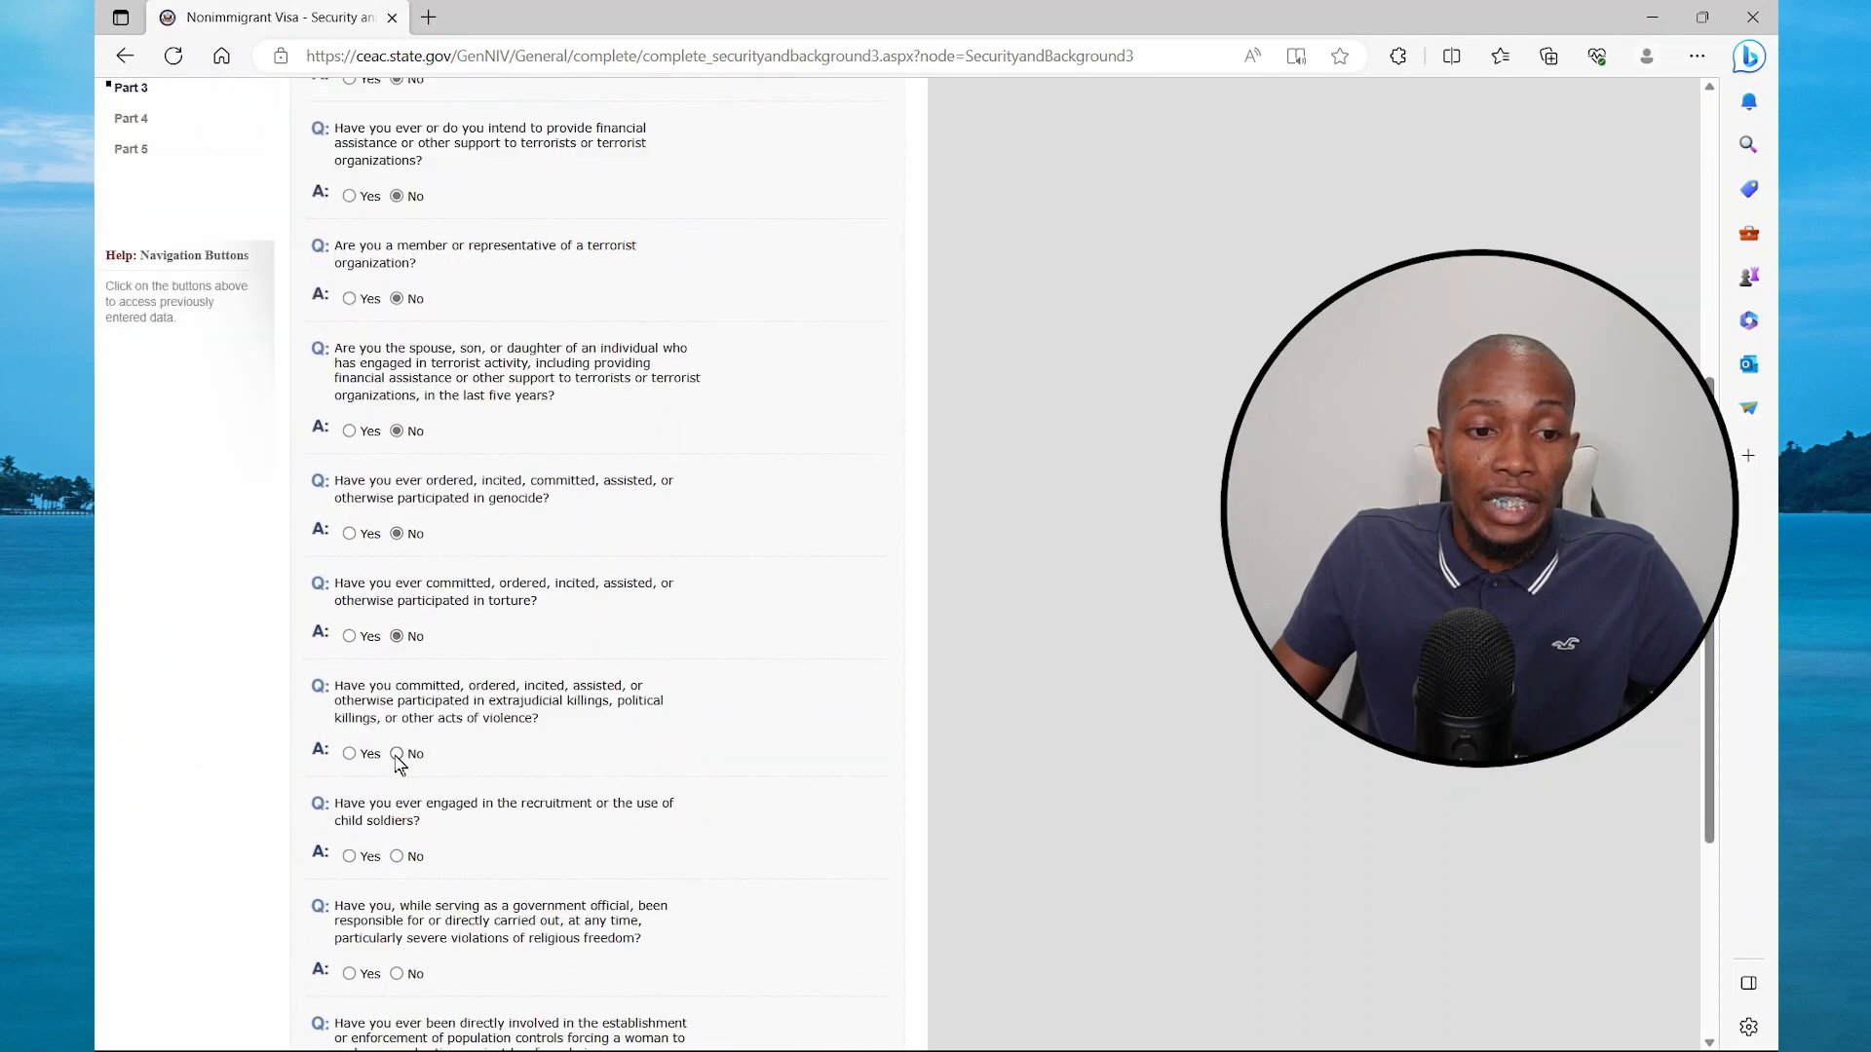
scroll(596, 564, "down", 3)
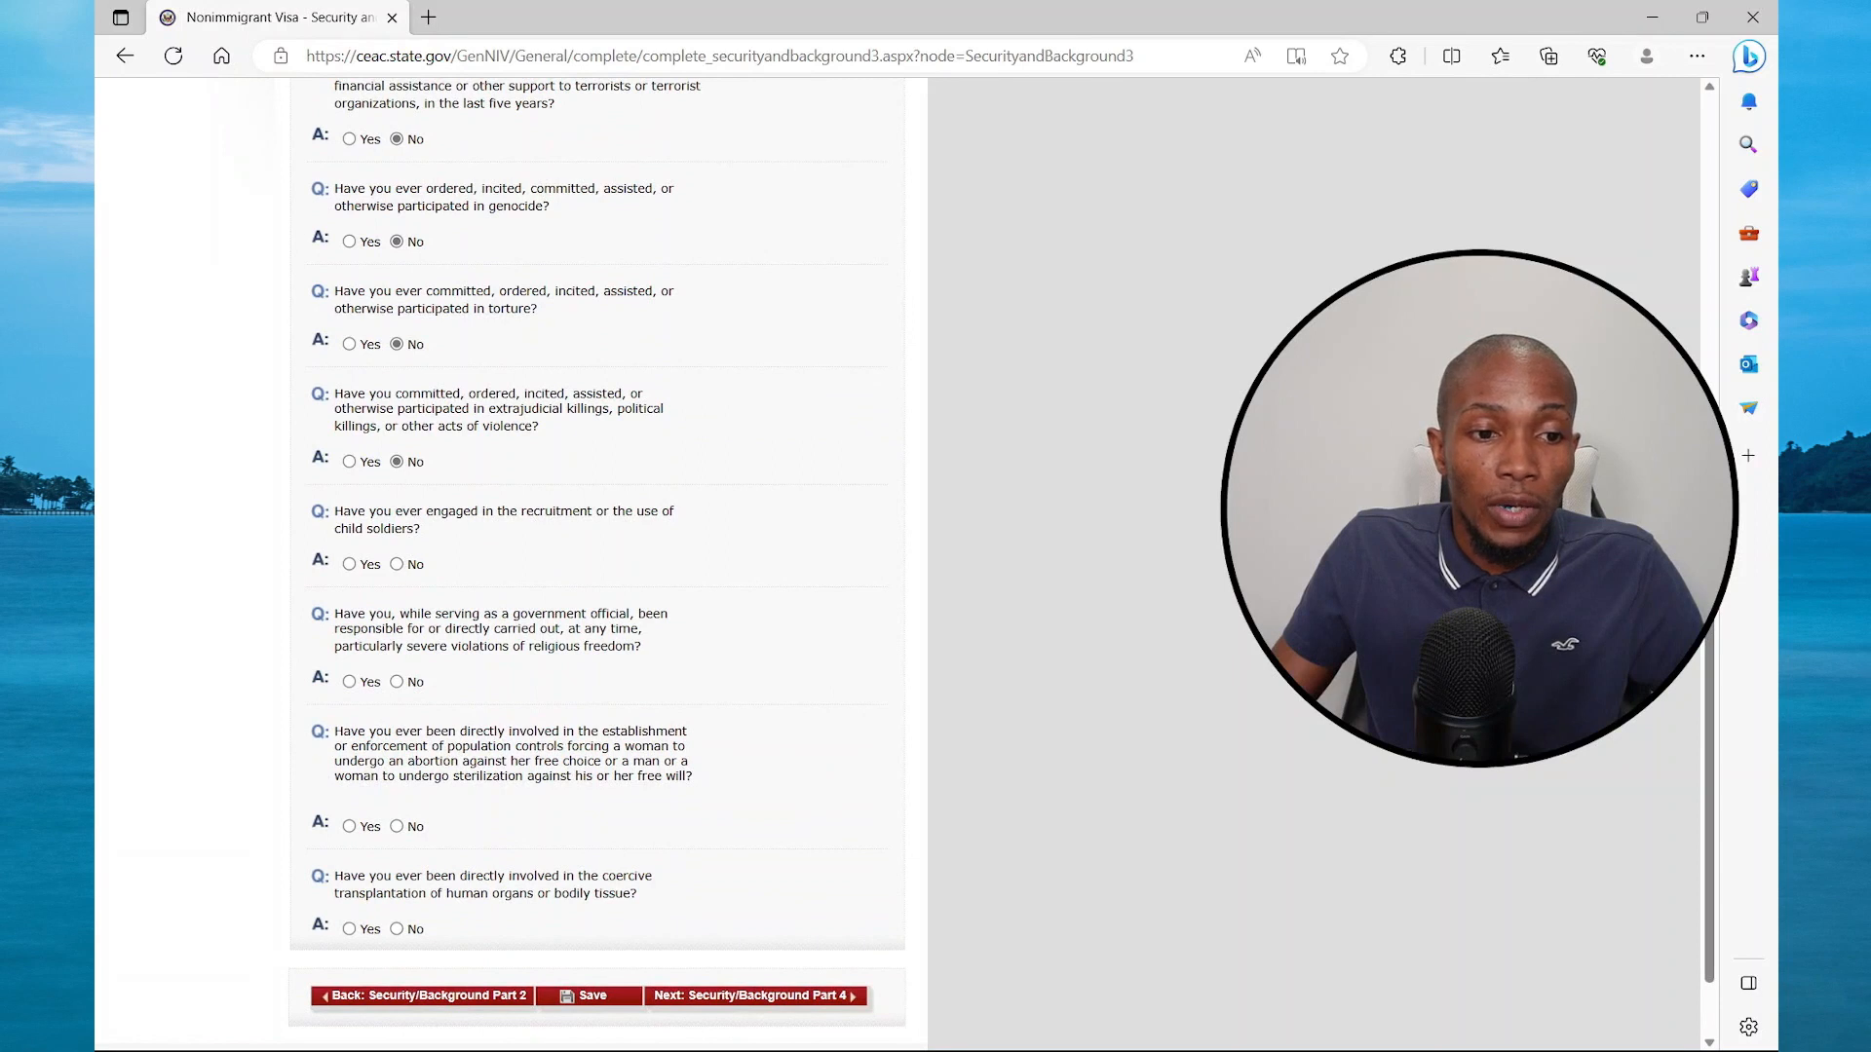
left_click(781, 999)
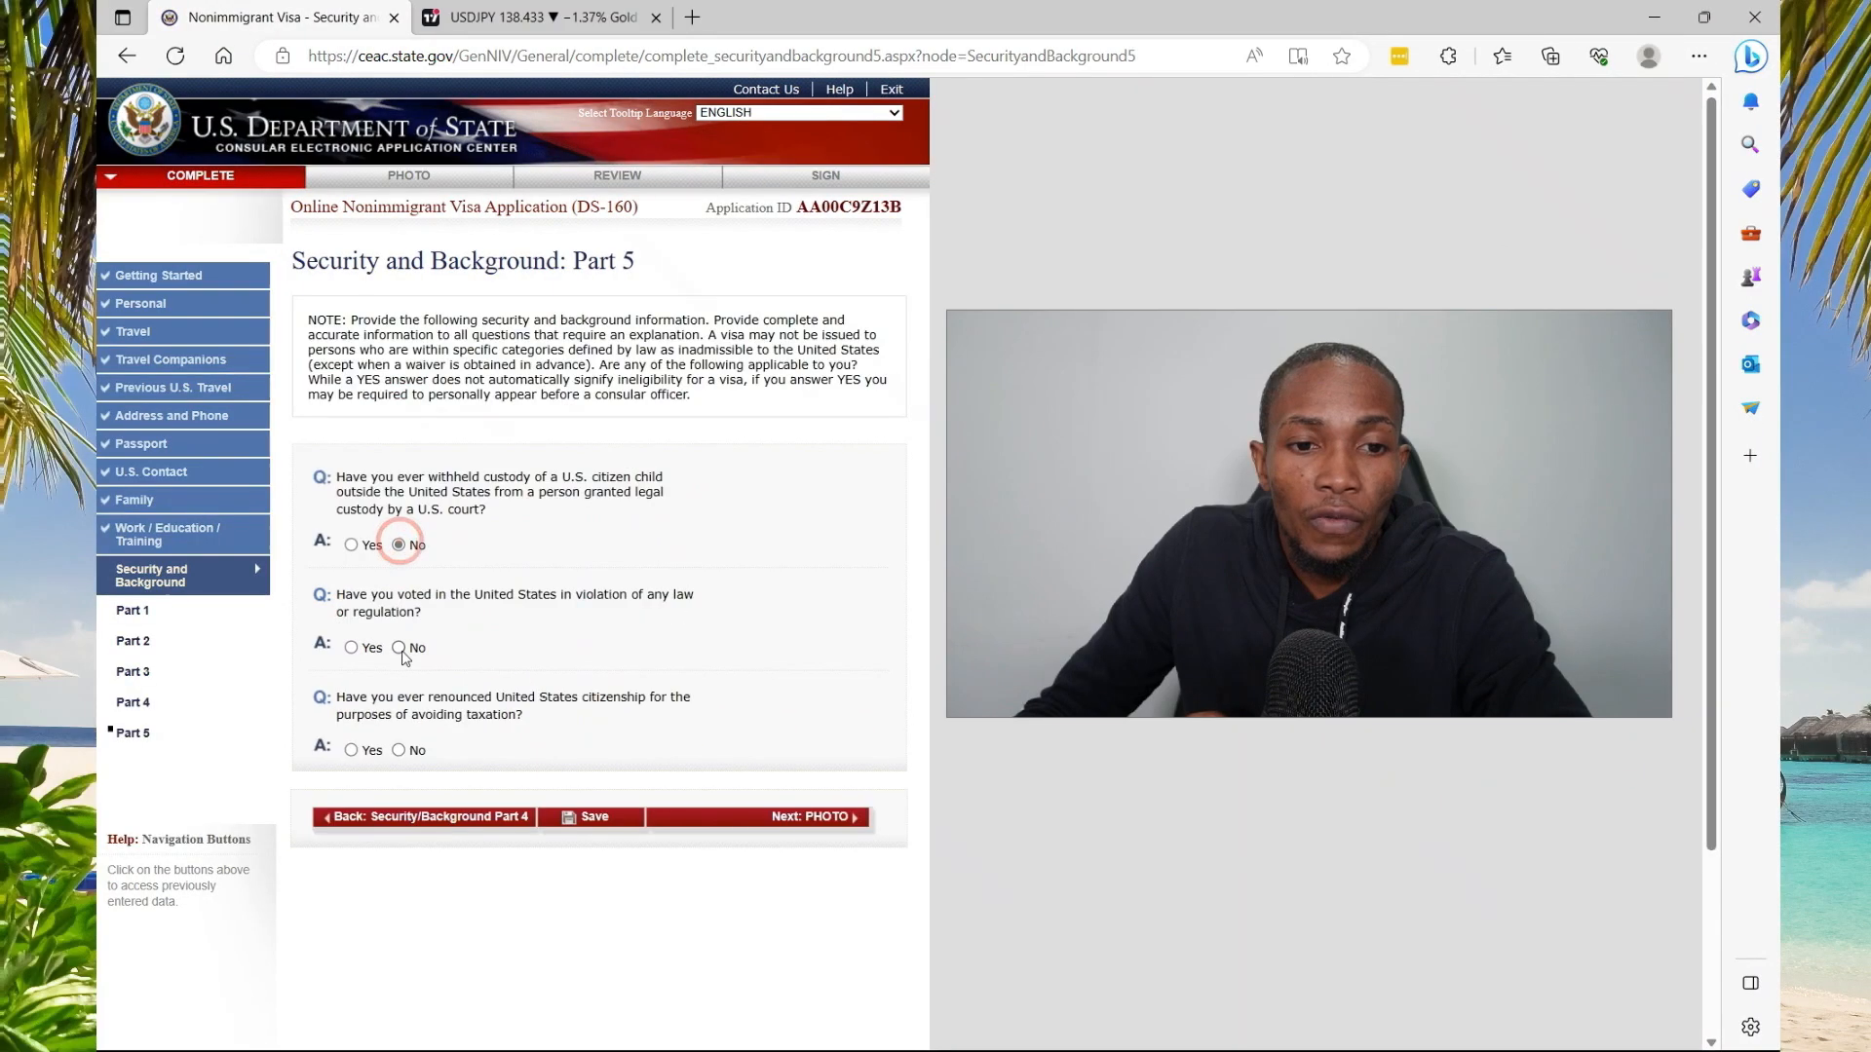
left_click(400, 649)
left_click(400, 750)
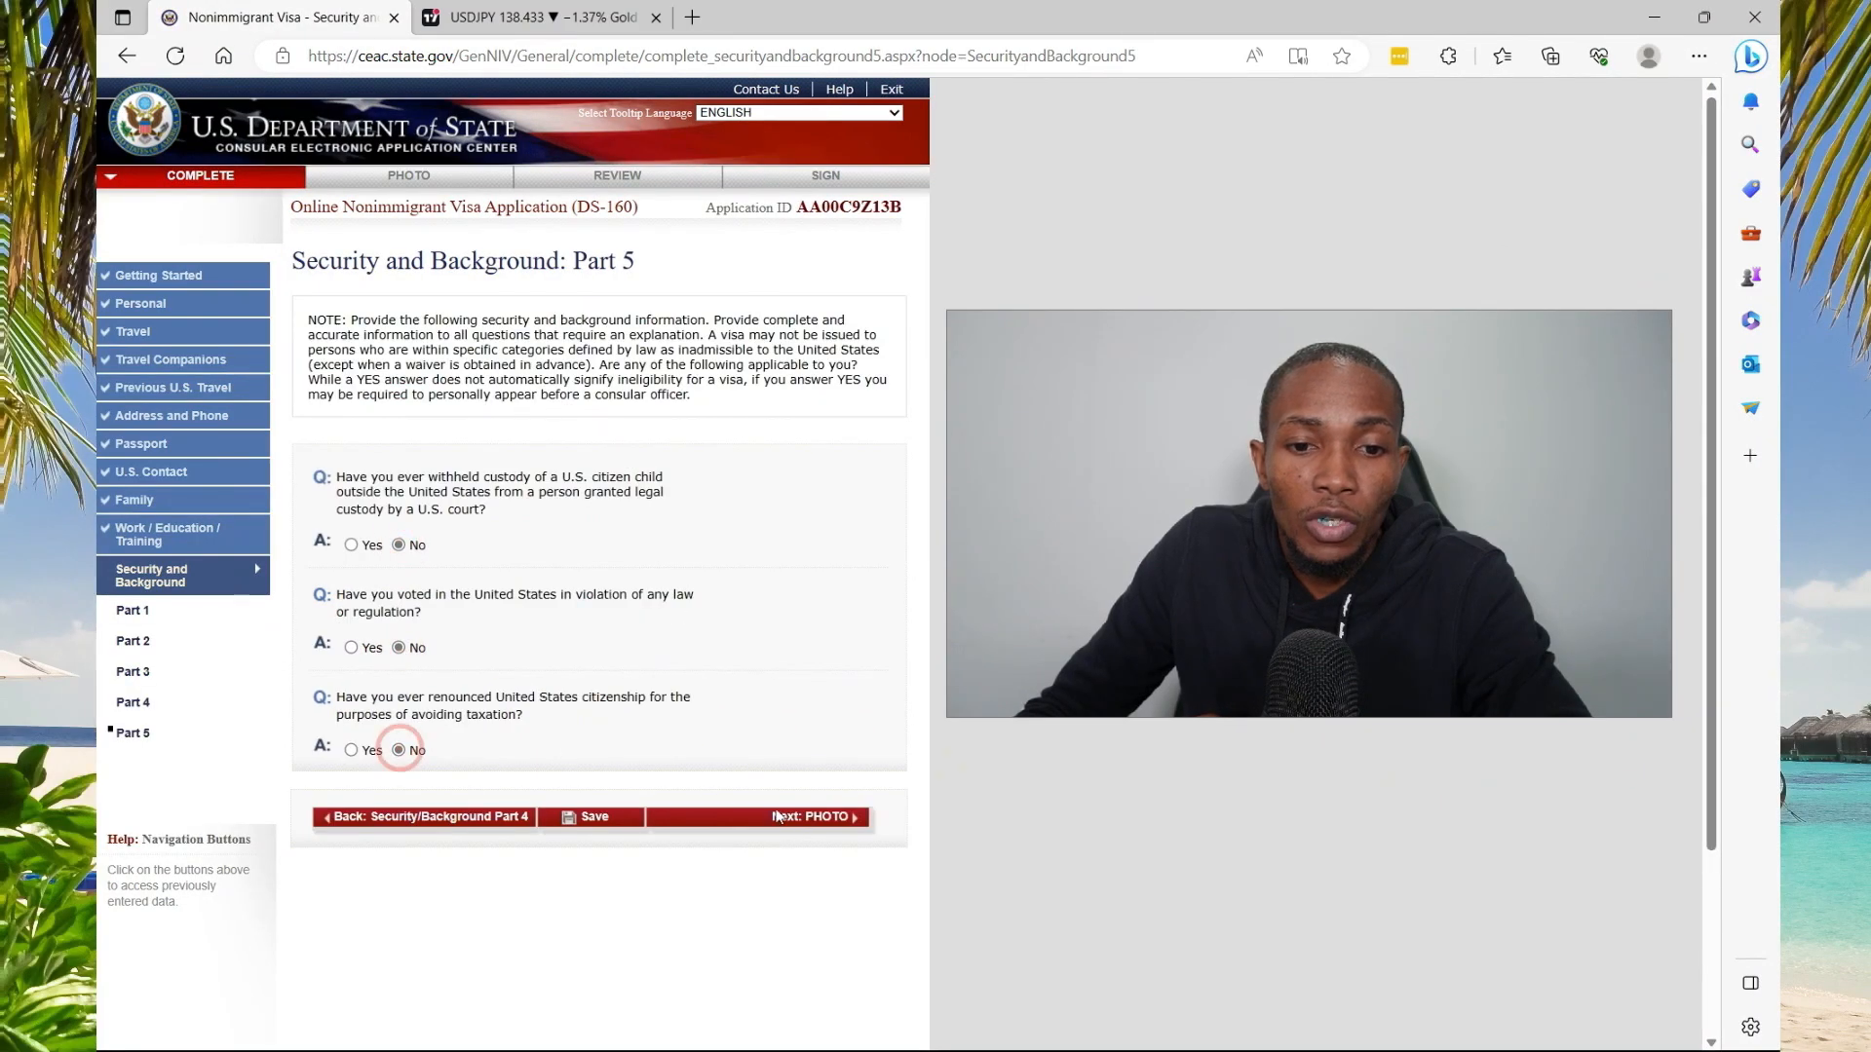
left_click(772, 825)
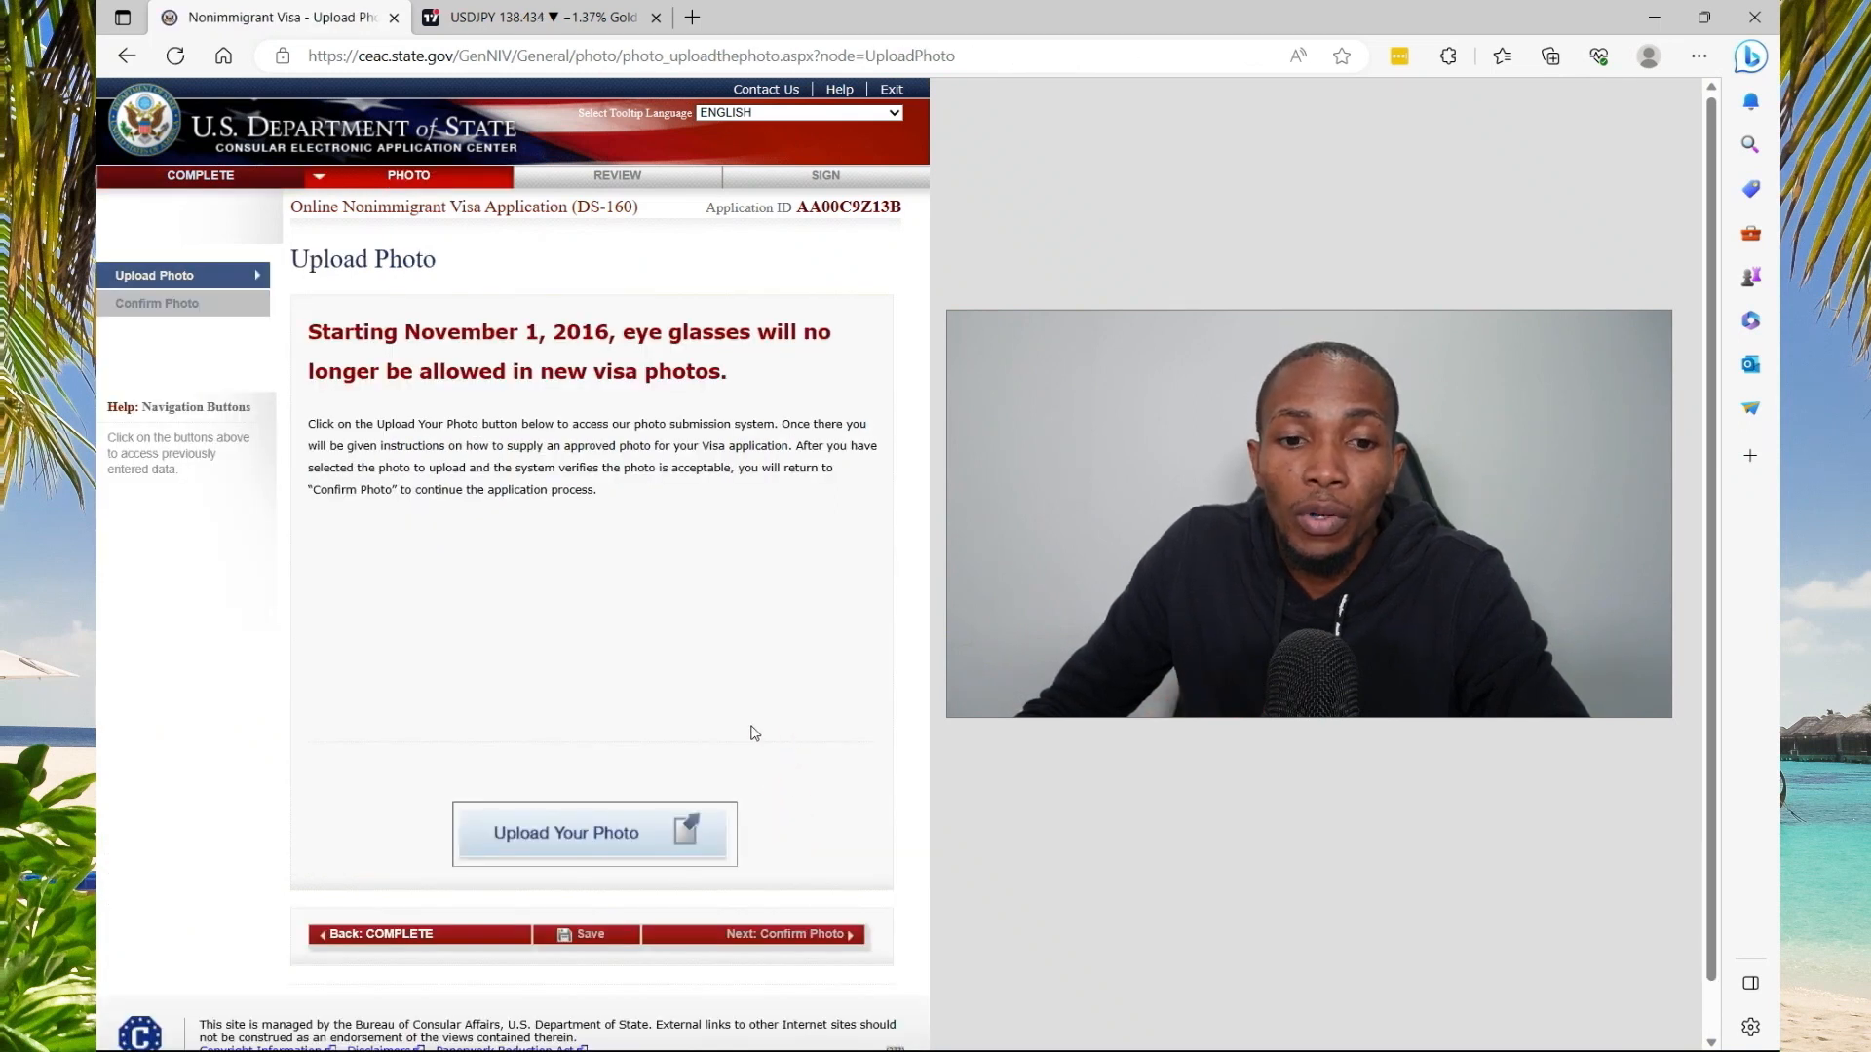
Upload passport.jpg as the applicant's photo
left_click(568, 821)
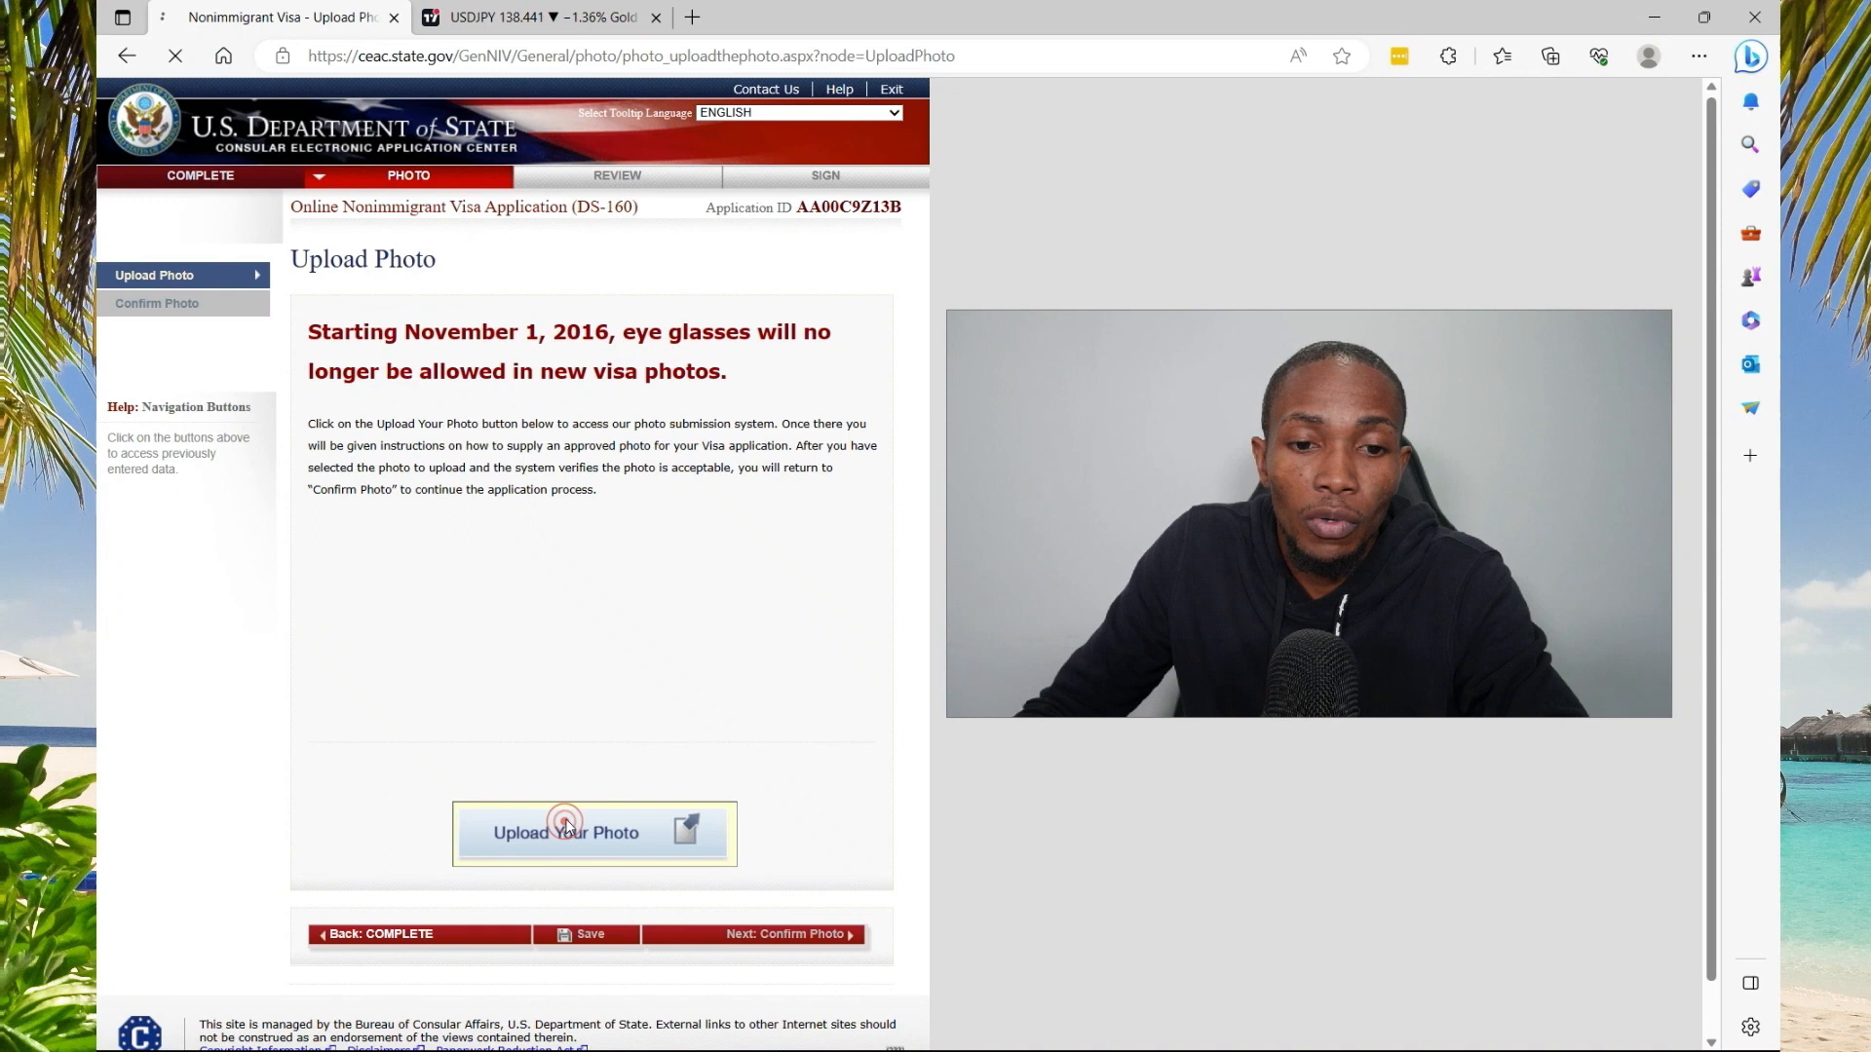
left_click(420, 708)
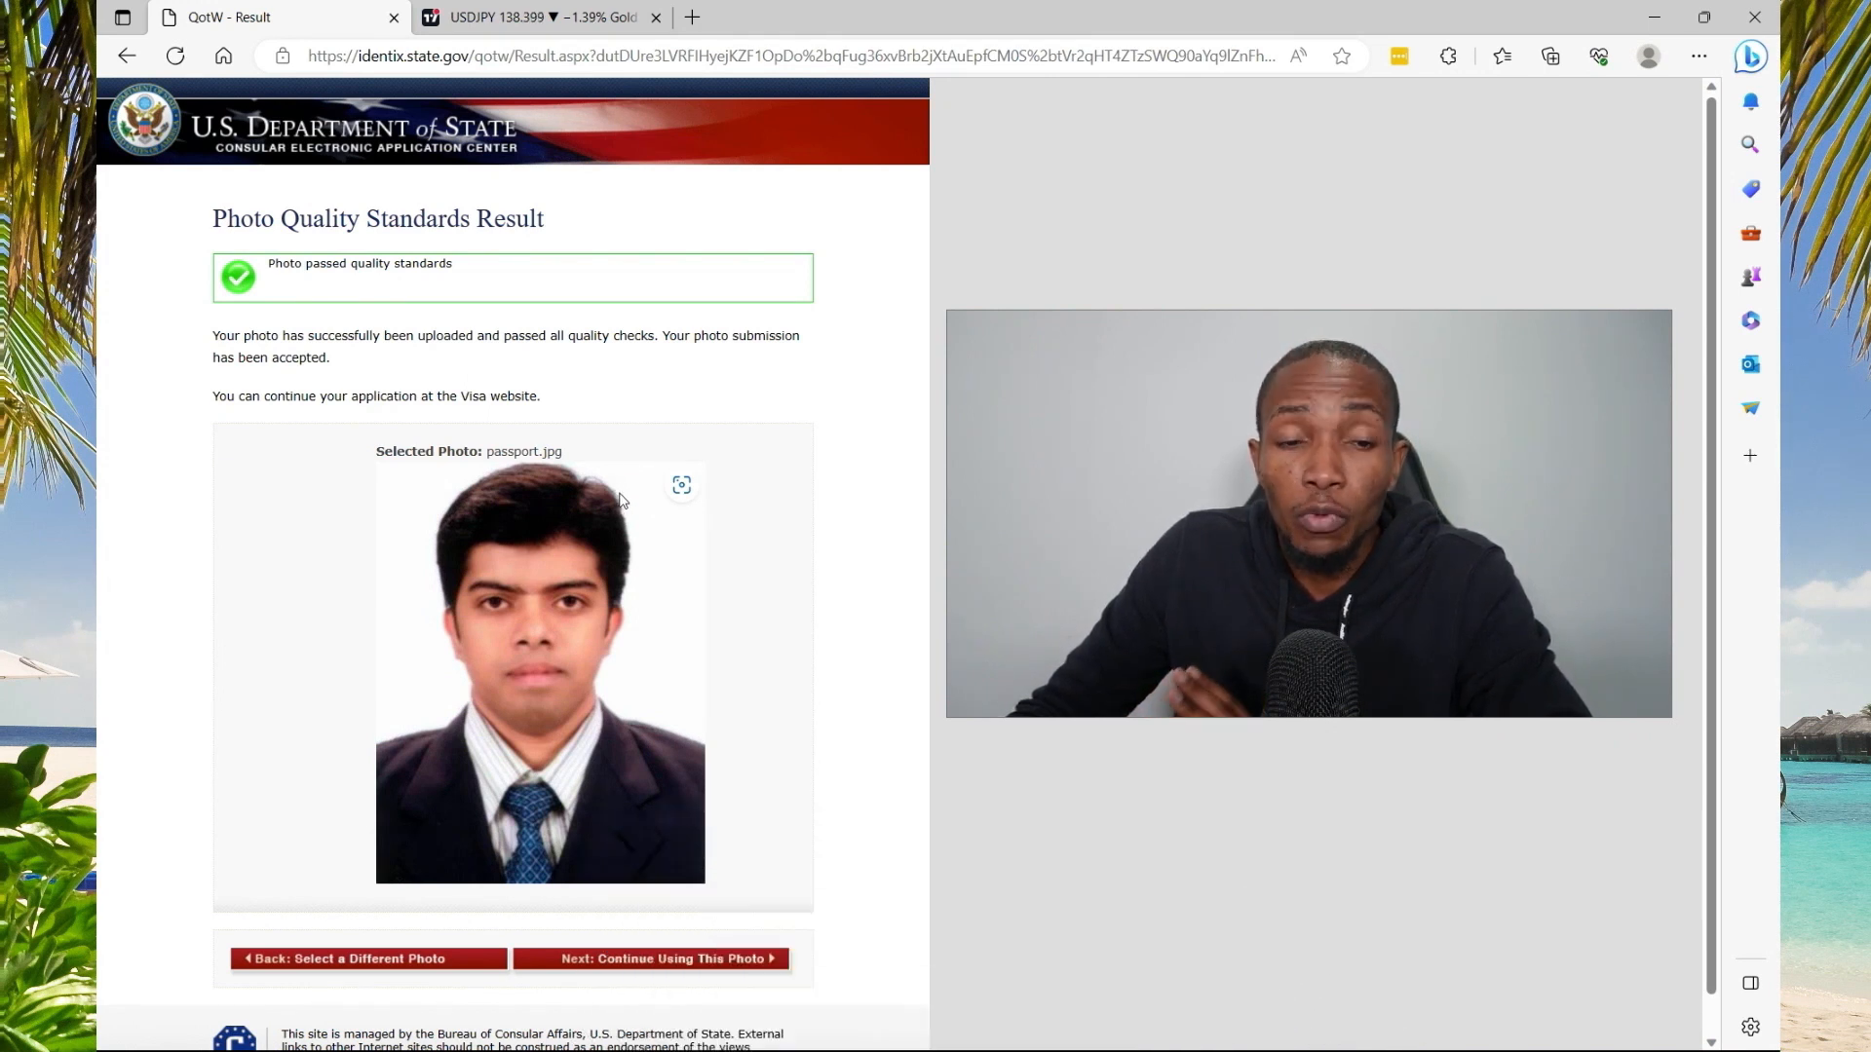
scroll(643, 584, "down", 1)
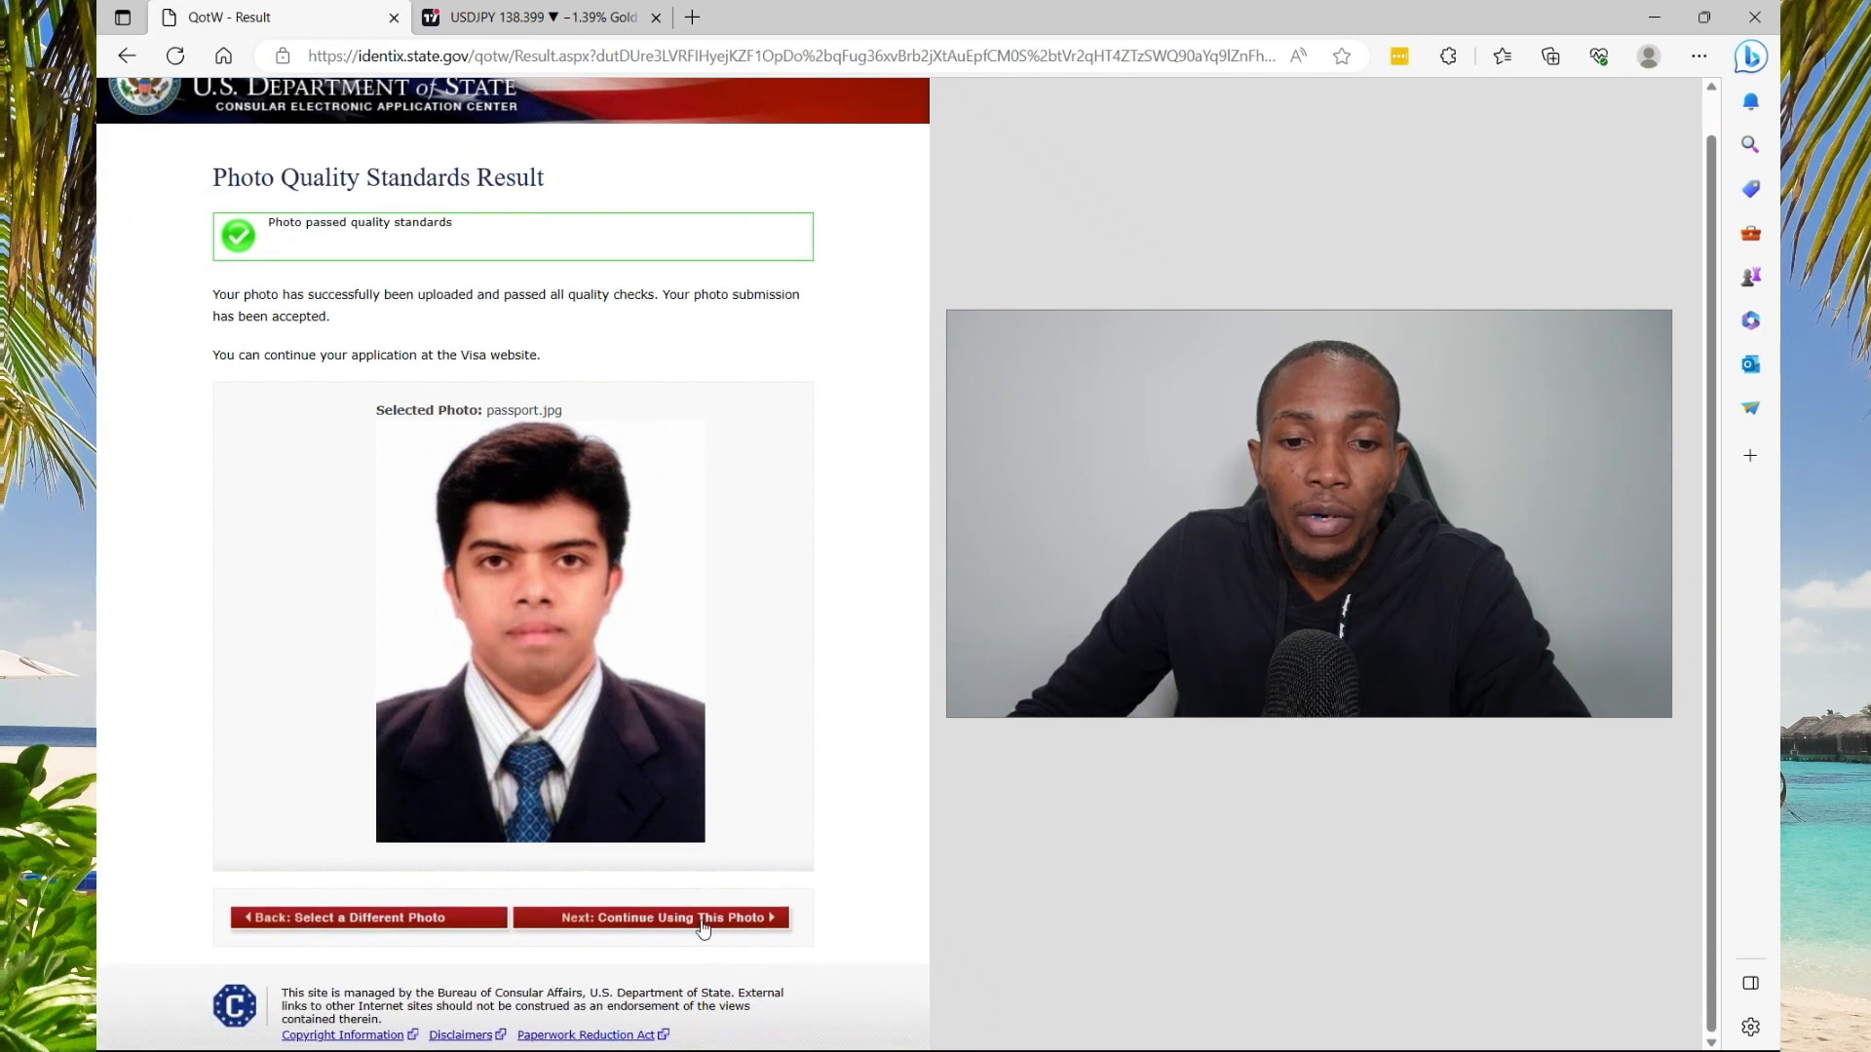
Keep the photo that passed the quality checks and proceed to review, confirming leaving the page
left_click(703, 921)
left_click(811, 891)
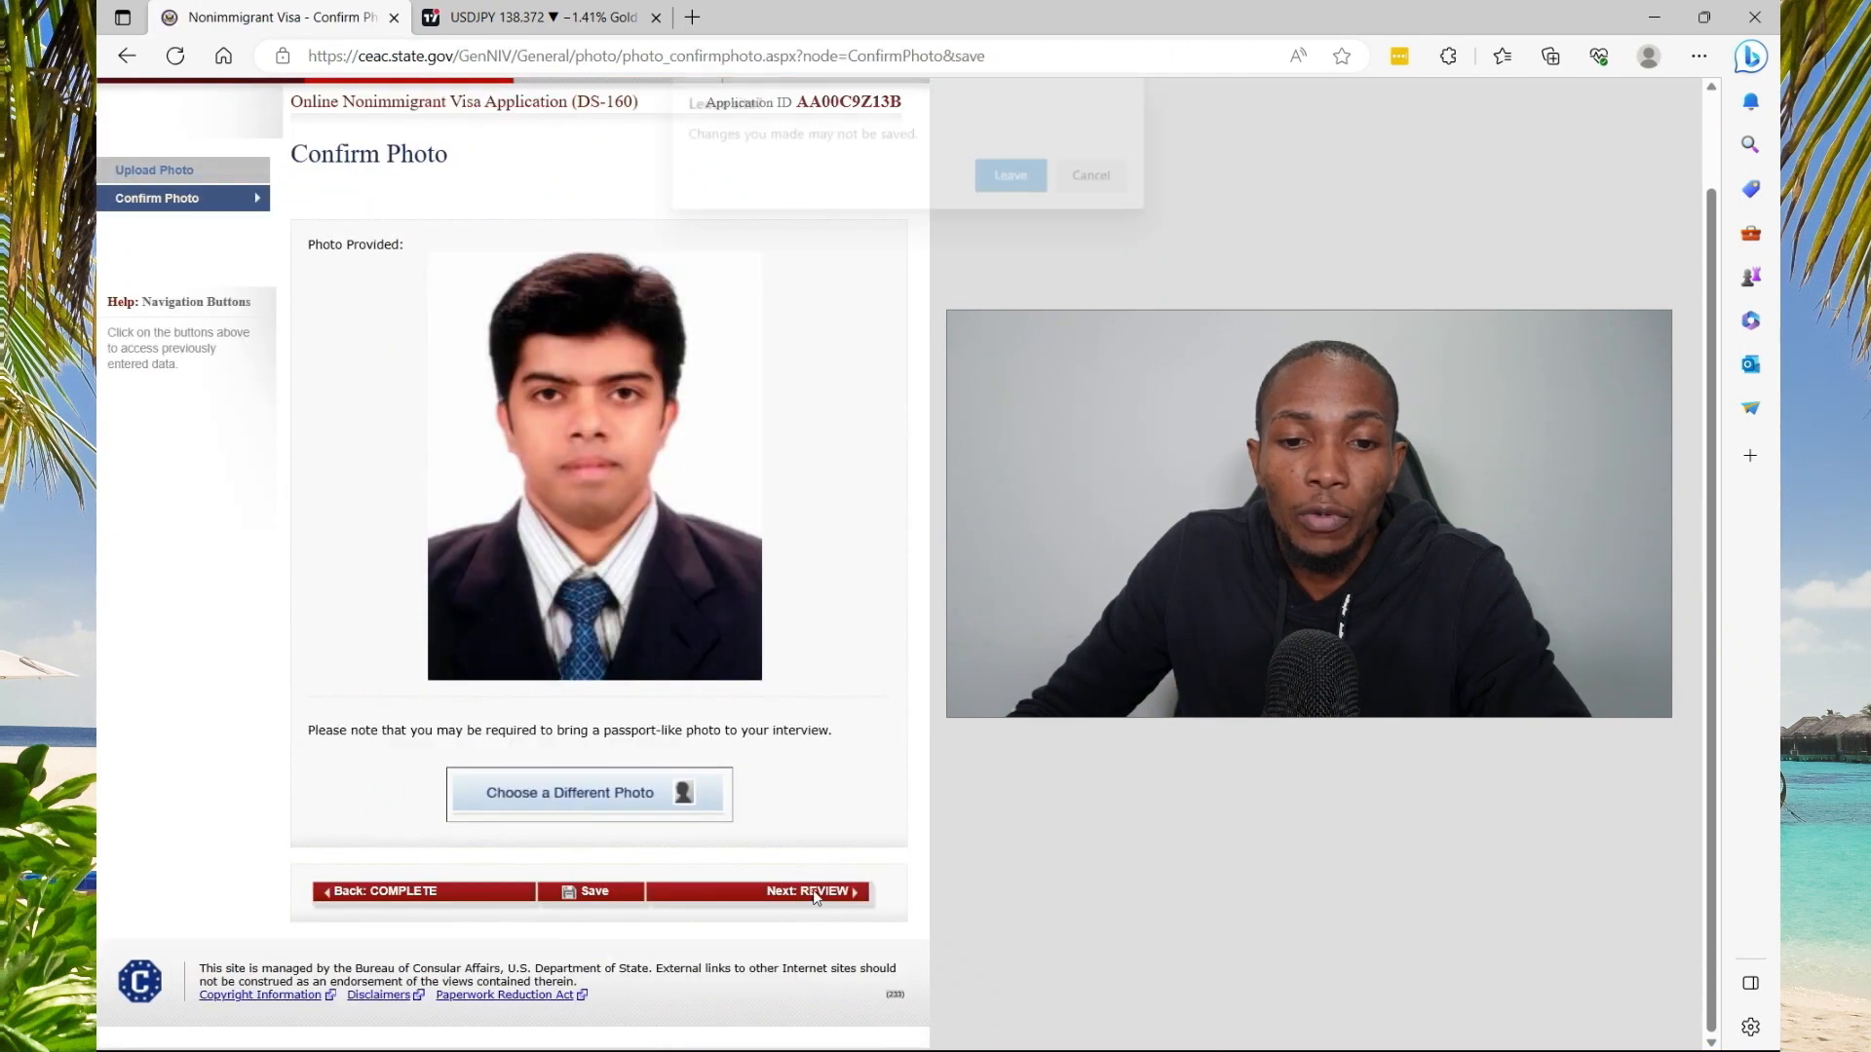
key("Return")
scroll(687, 352, "down", 3)
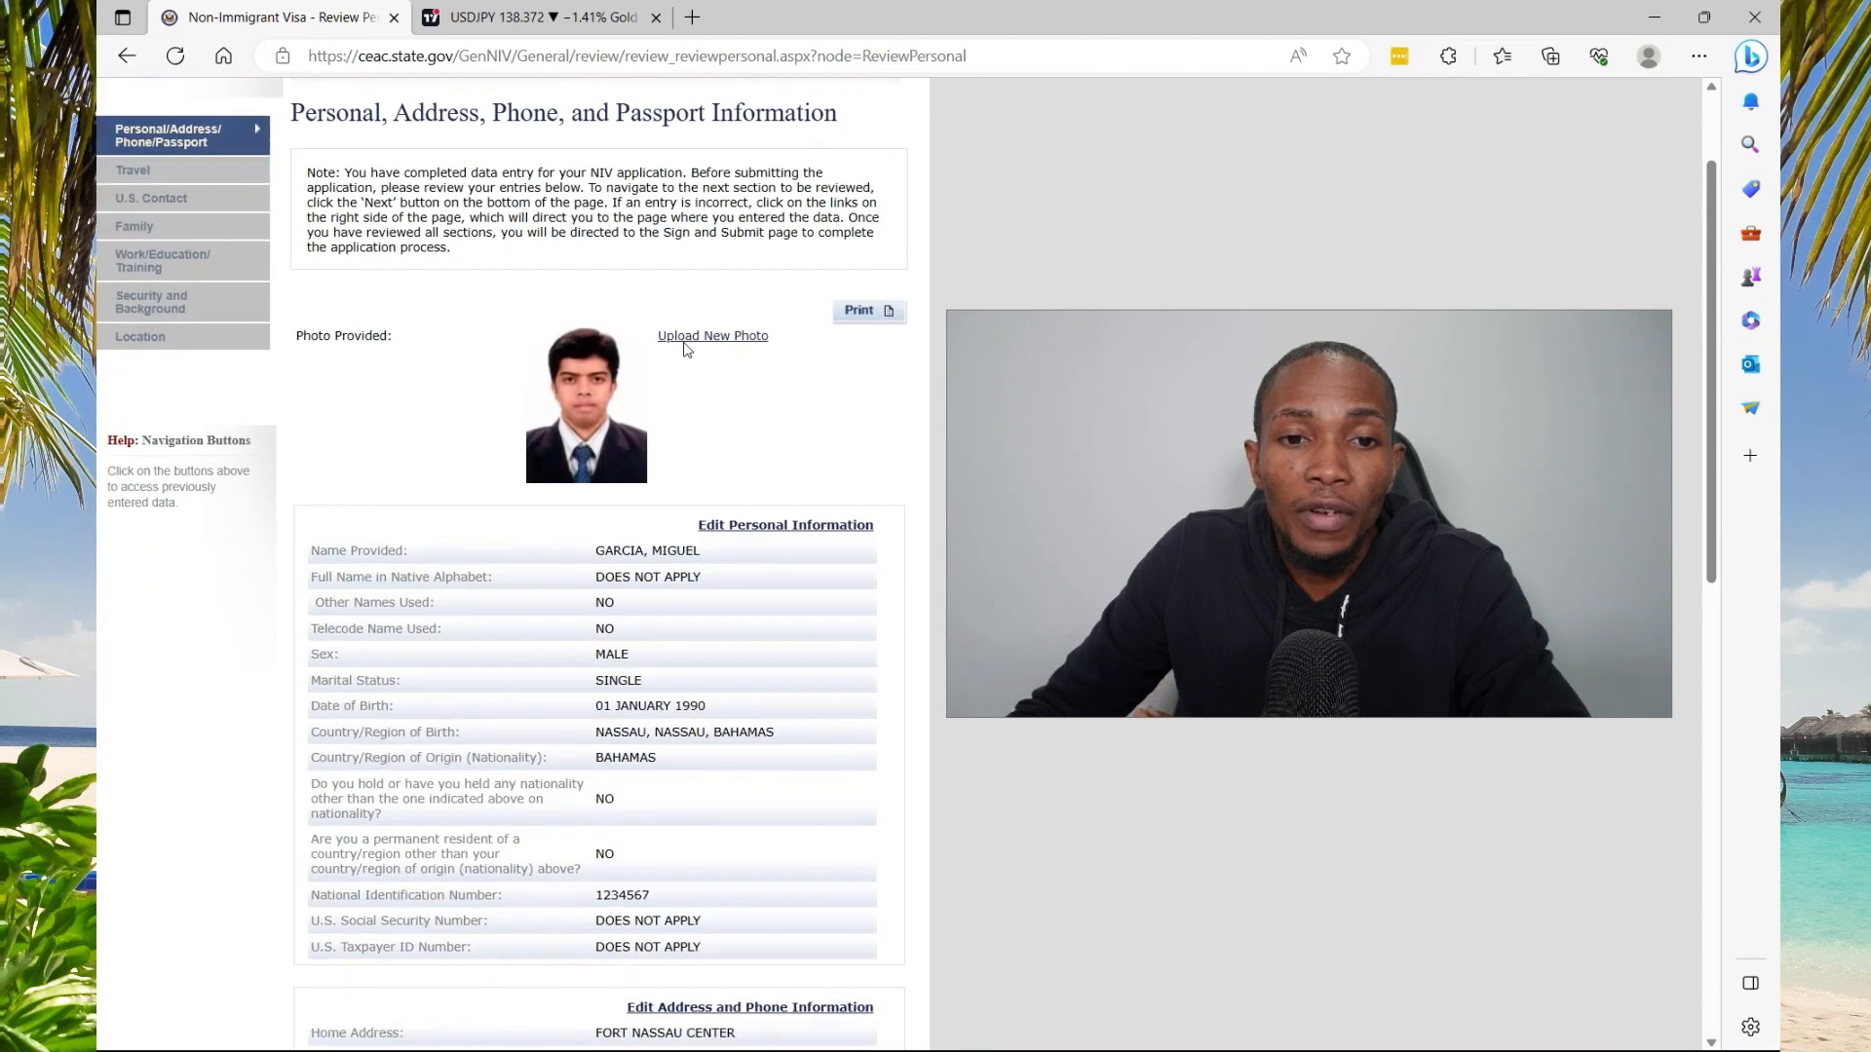
Advance from the personal and passport review through the Travel and U.S. Contact reviews
scroll(687, 352, "down", 9)
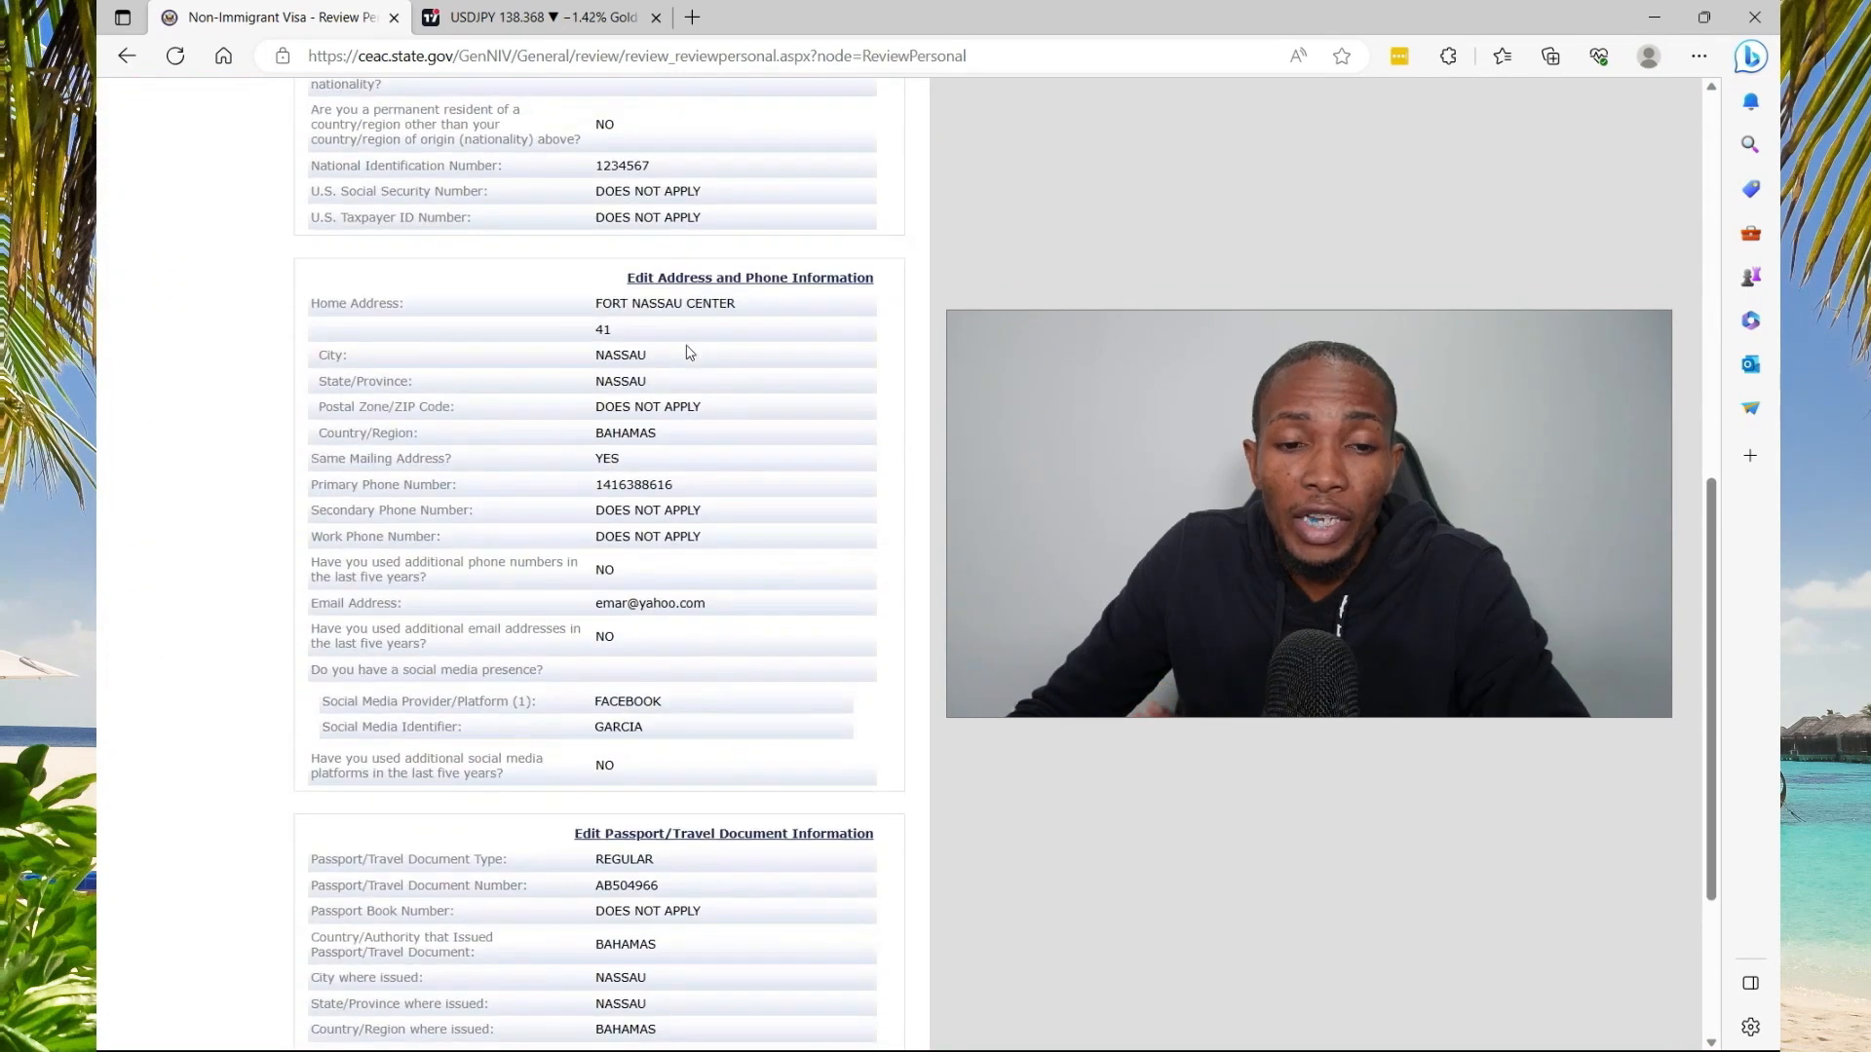
scroll(689, 348, "up", 4)
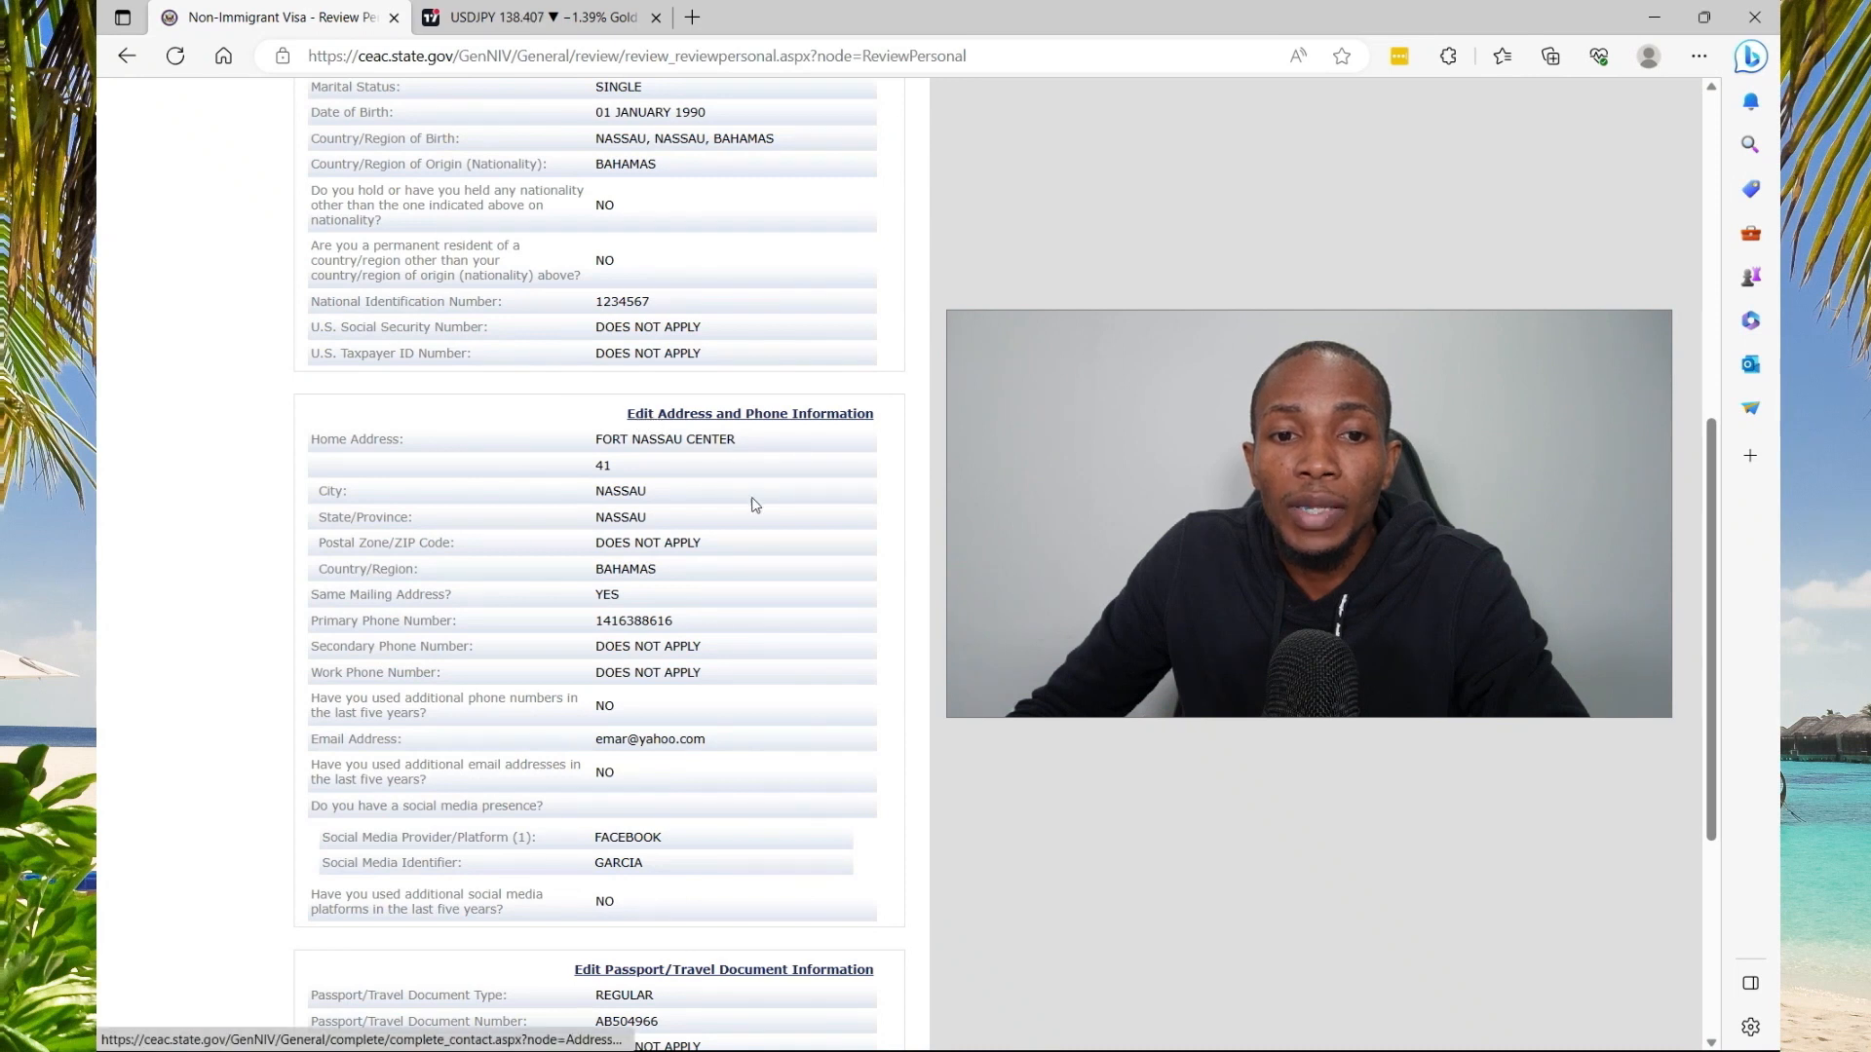
scroll(755, 526, "down", 4)
left_click(826, 895)
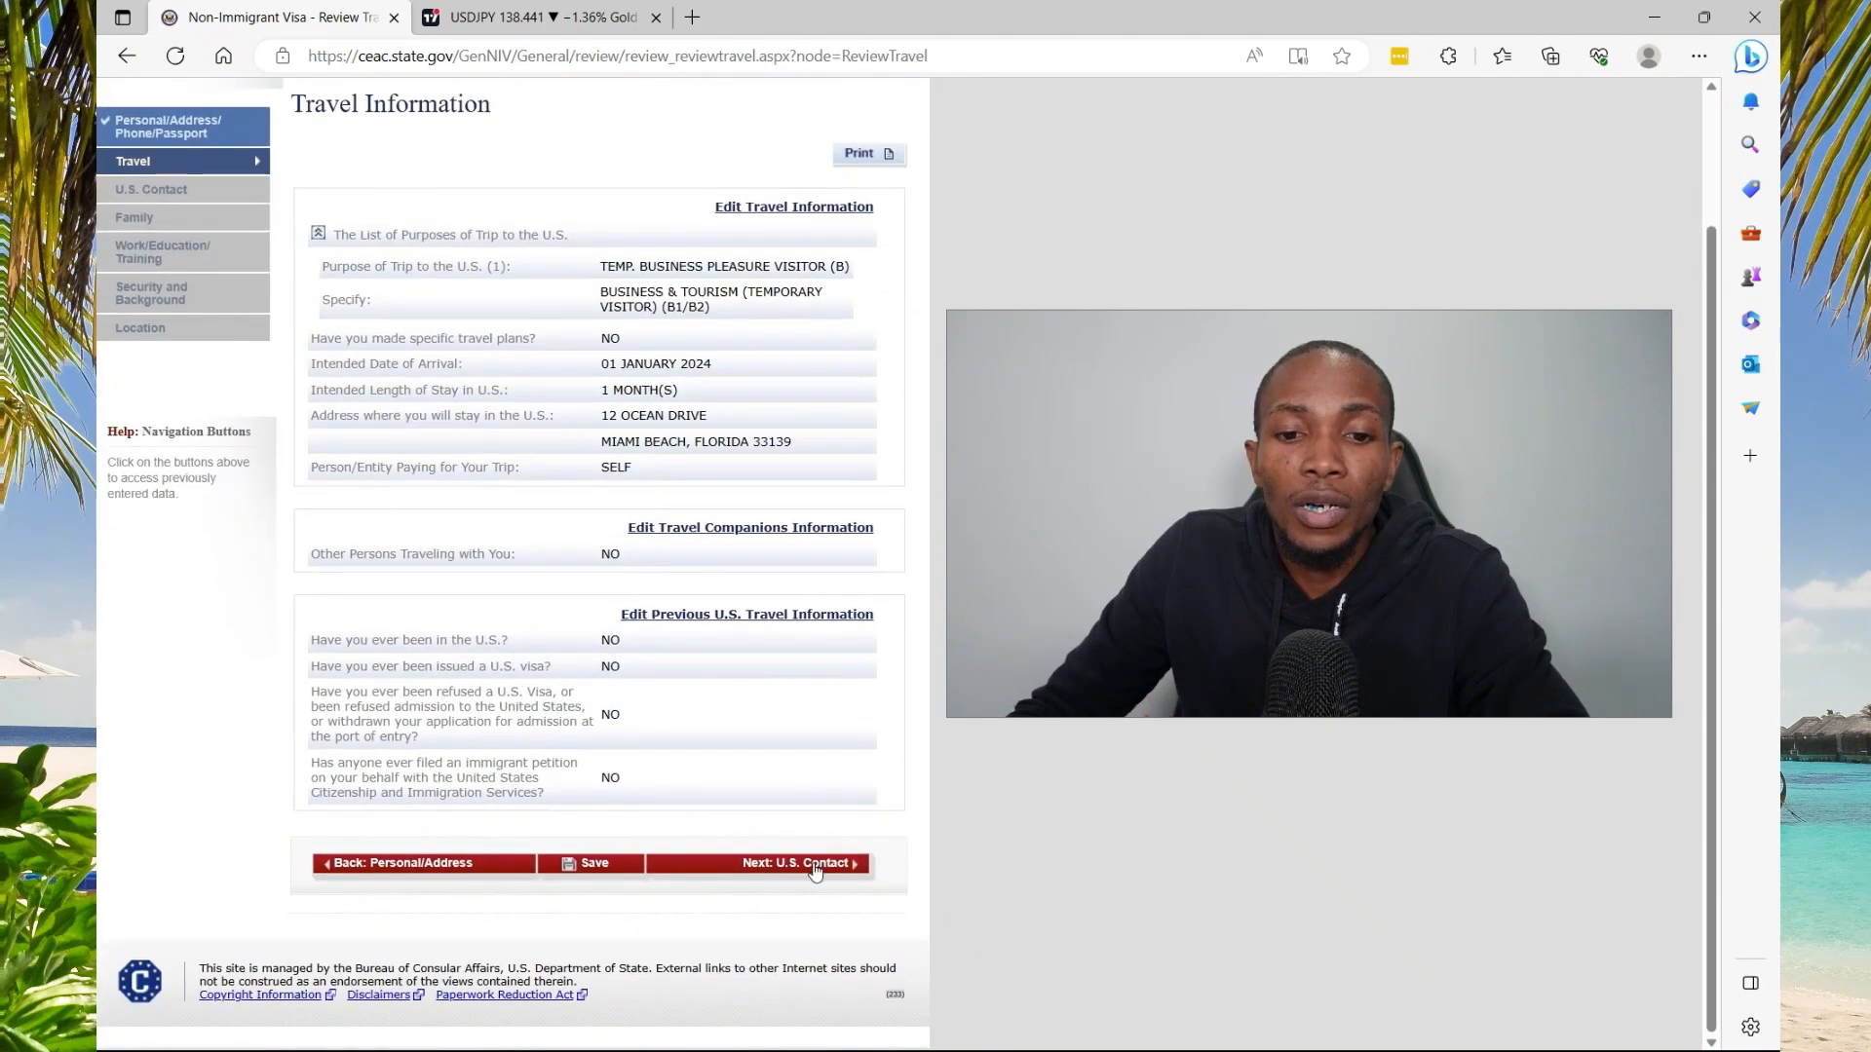
left_click(815, 865)
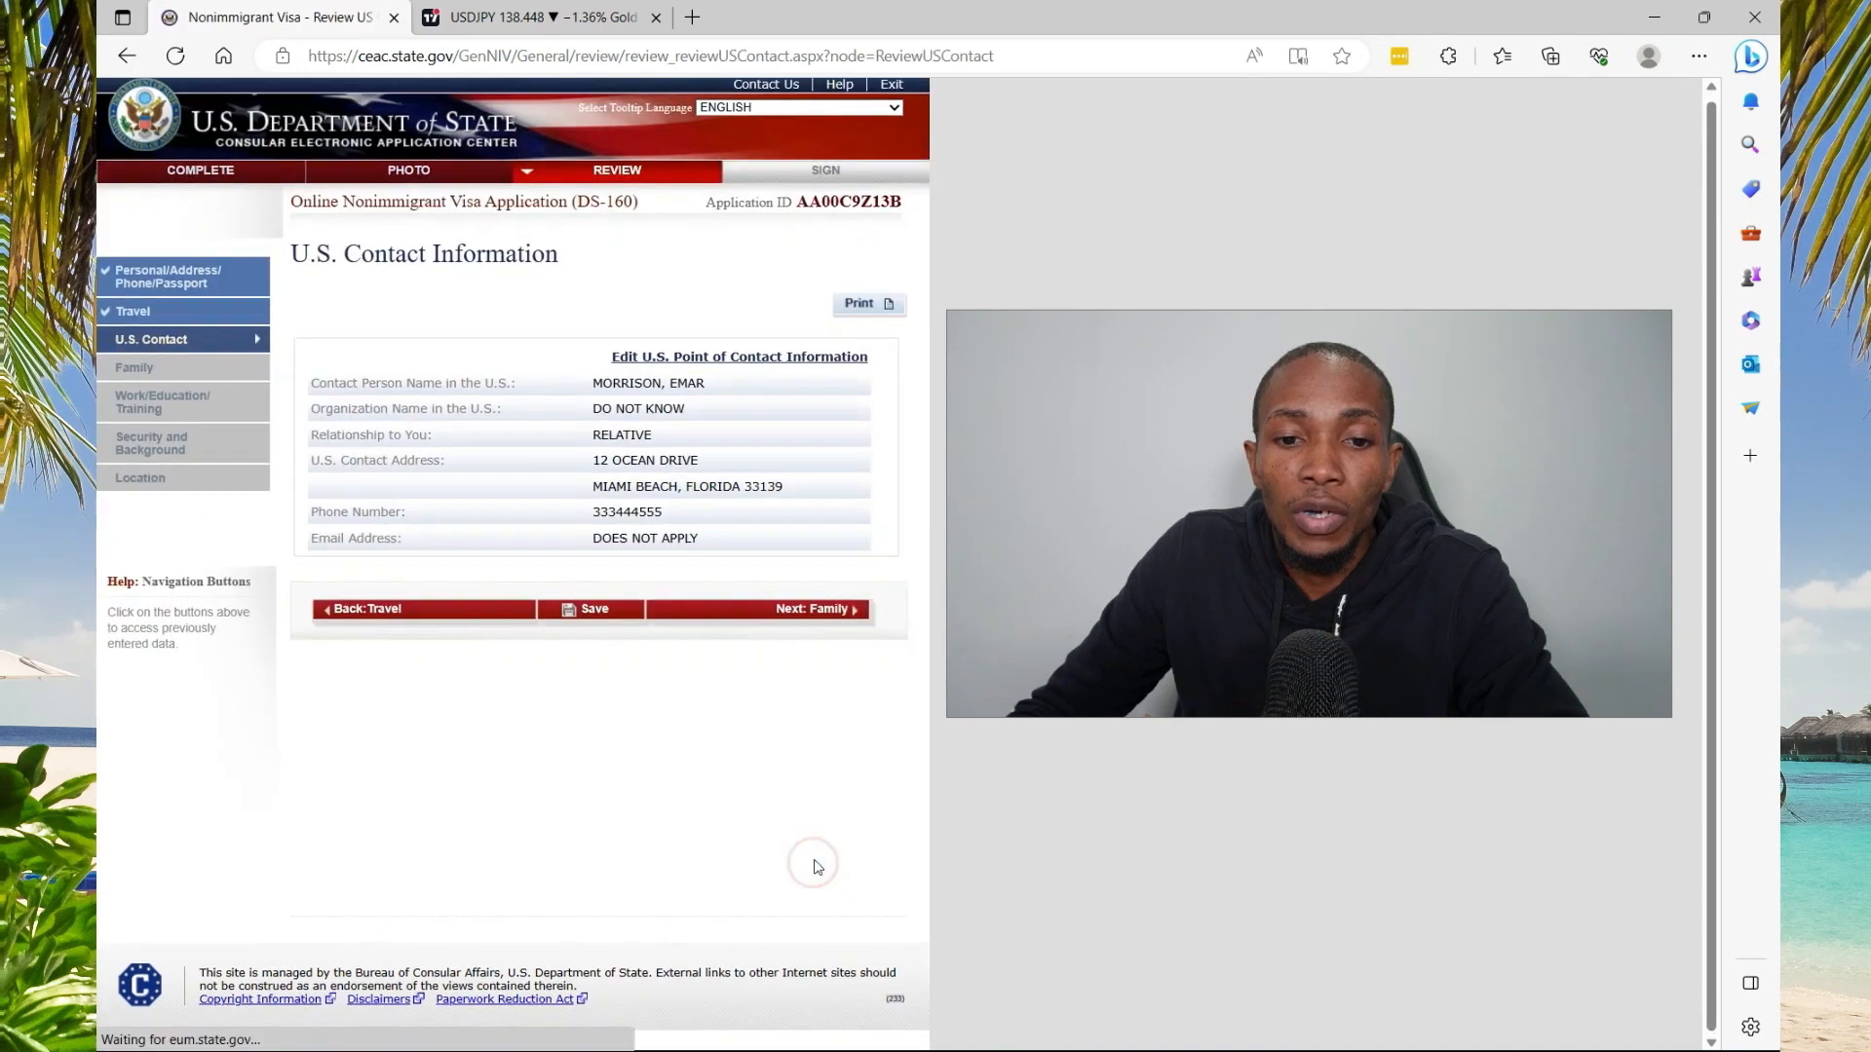
left_click(814, 614)
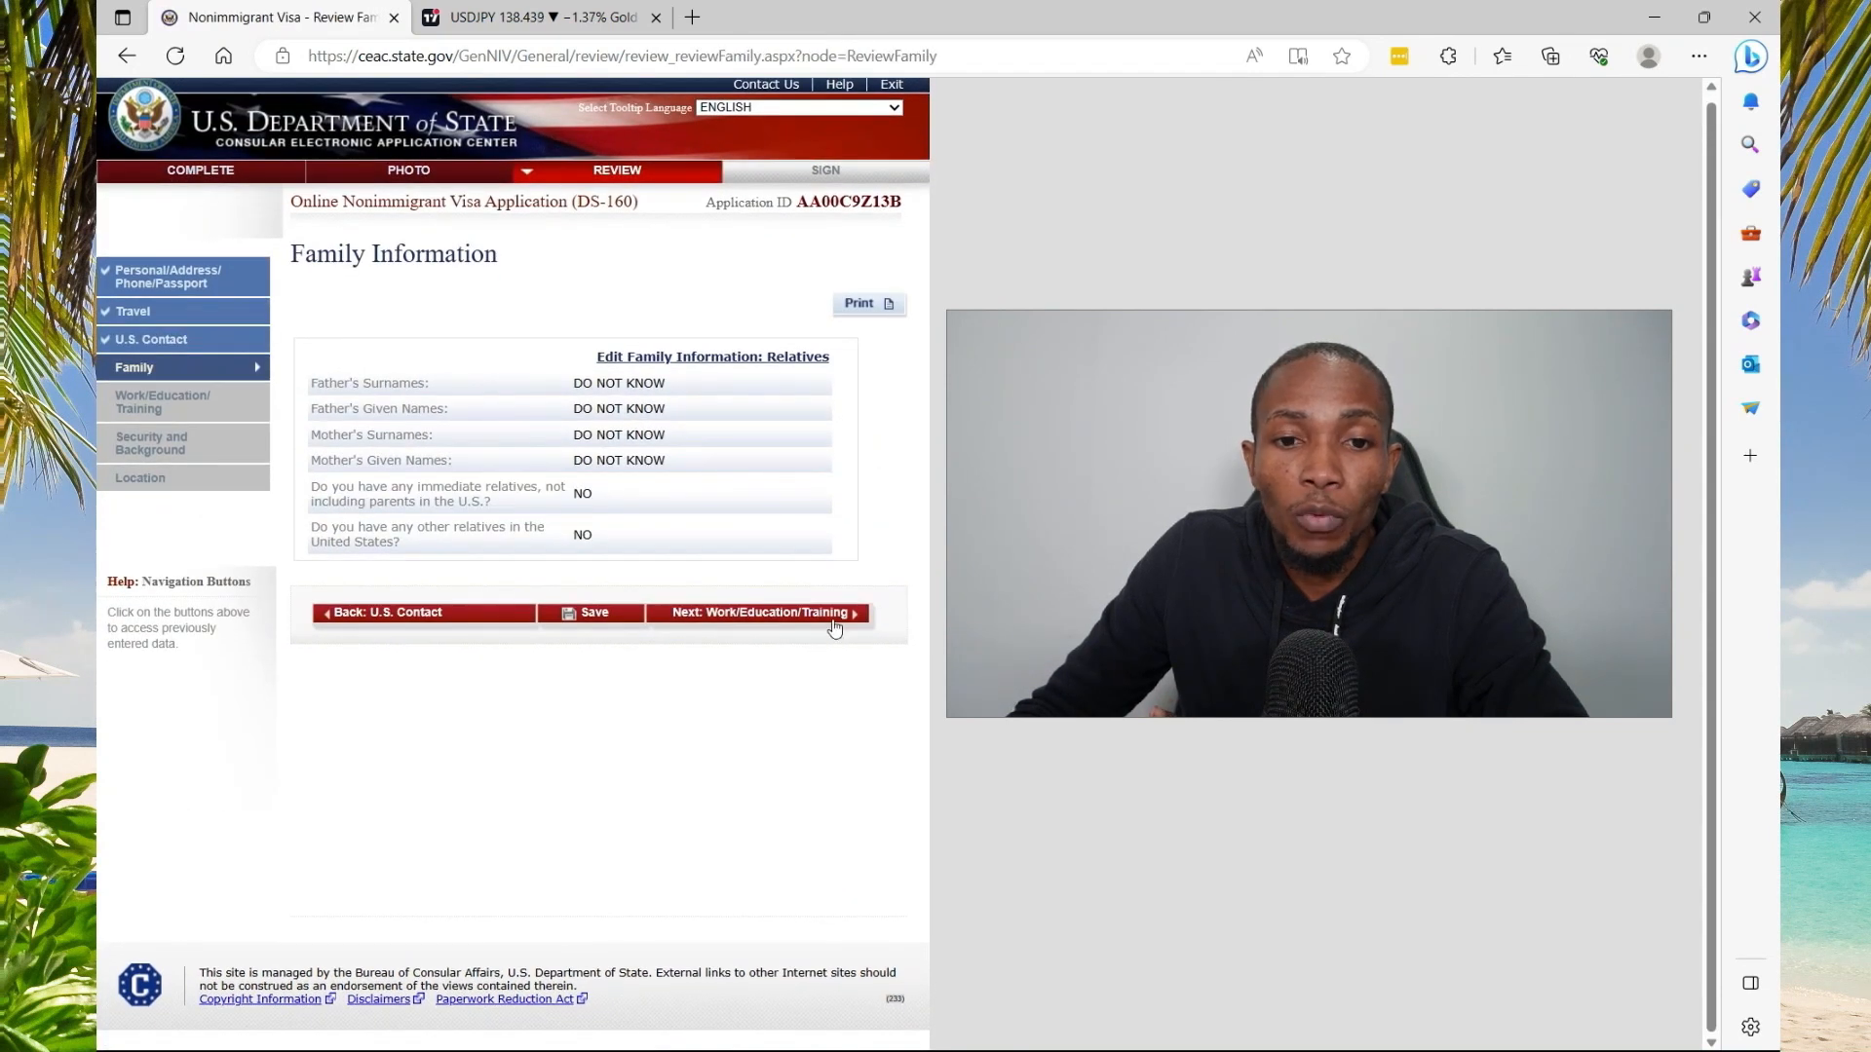
Continue through the Work/Education, Security and Background, and Location (NASSAU, BAHAMAS) reviews to signing
left_click(836, 614)
scroll(839, 703, "down", 5)
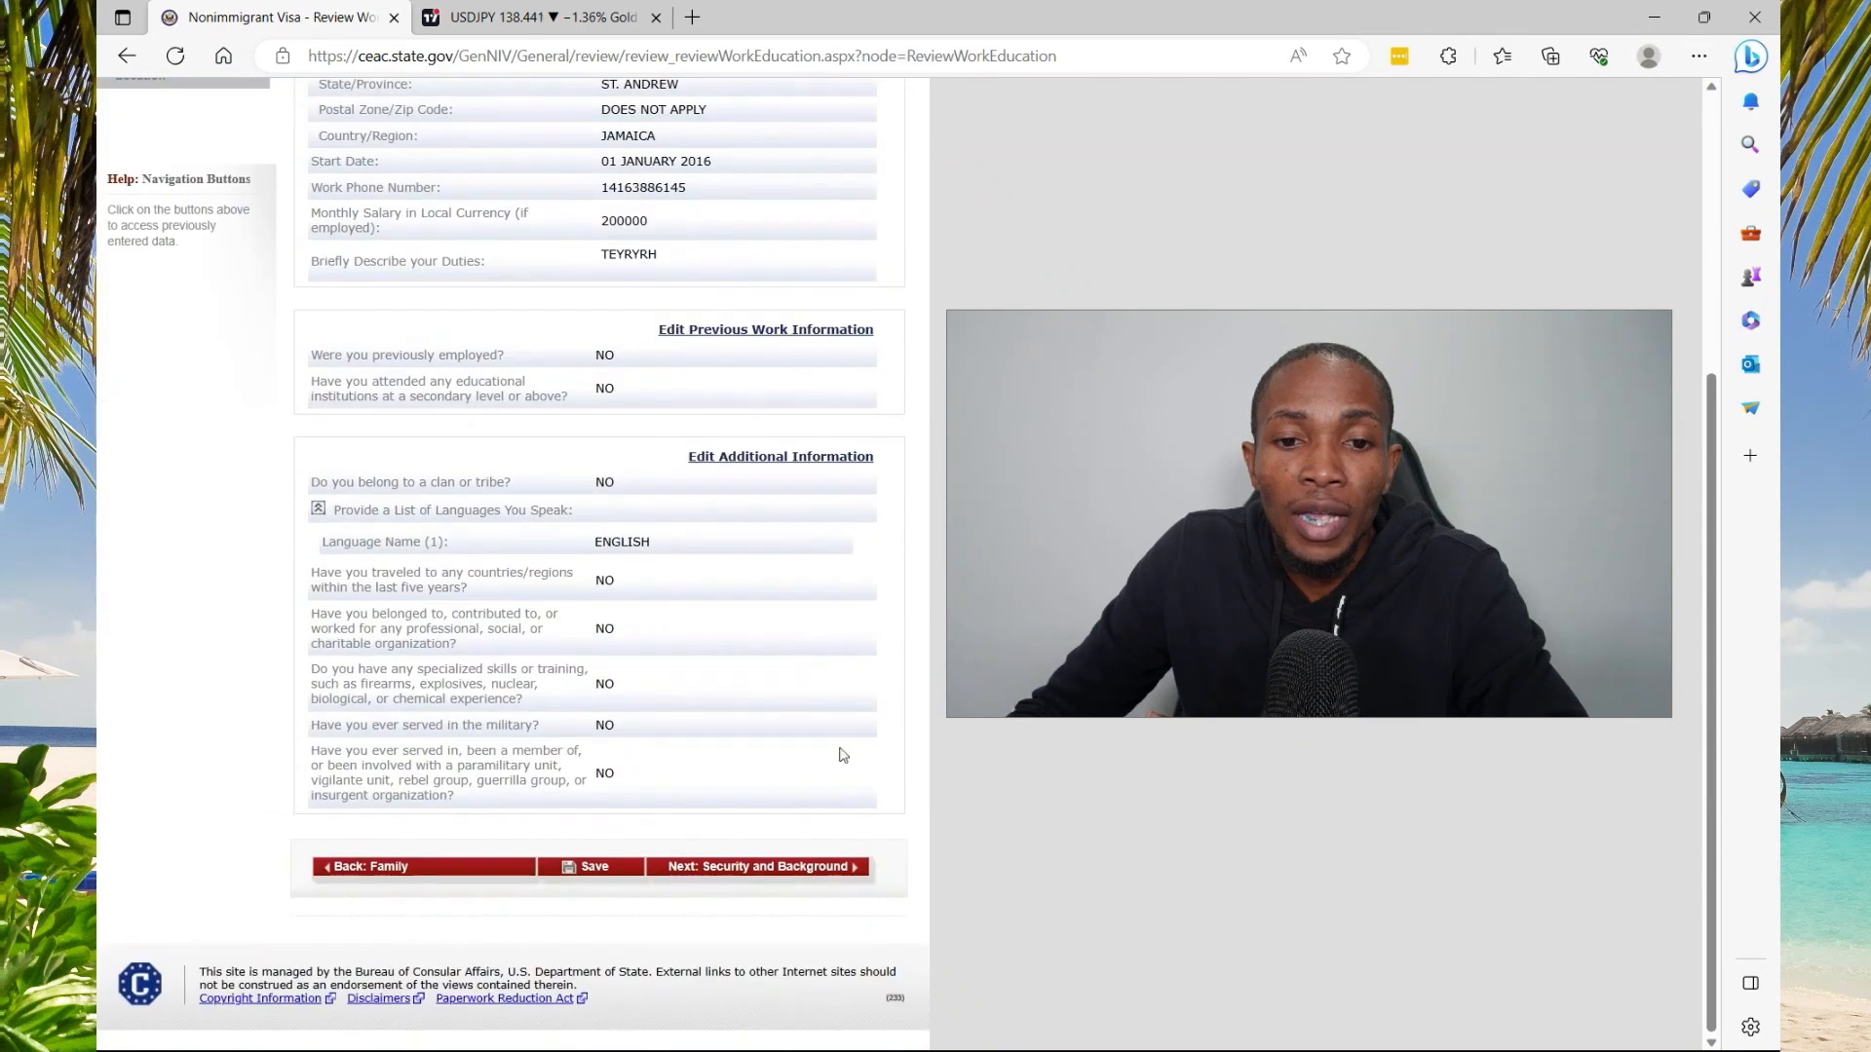
left_click(836, 871)
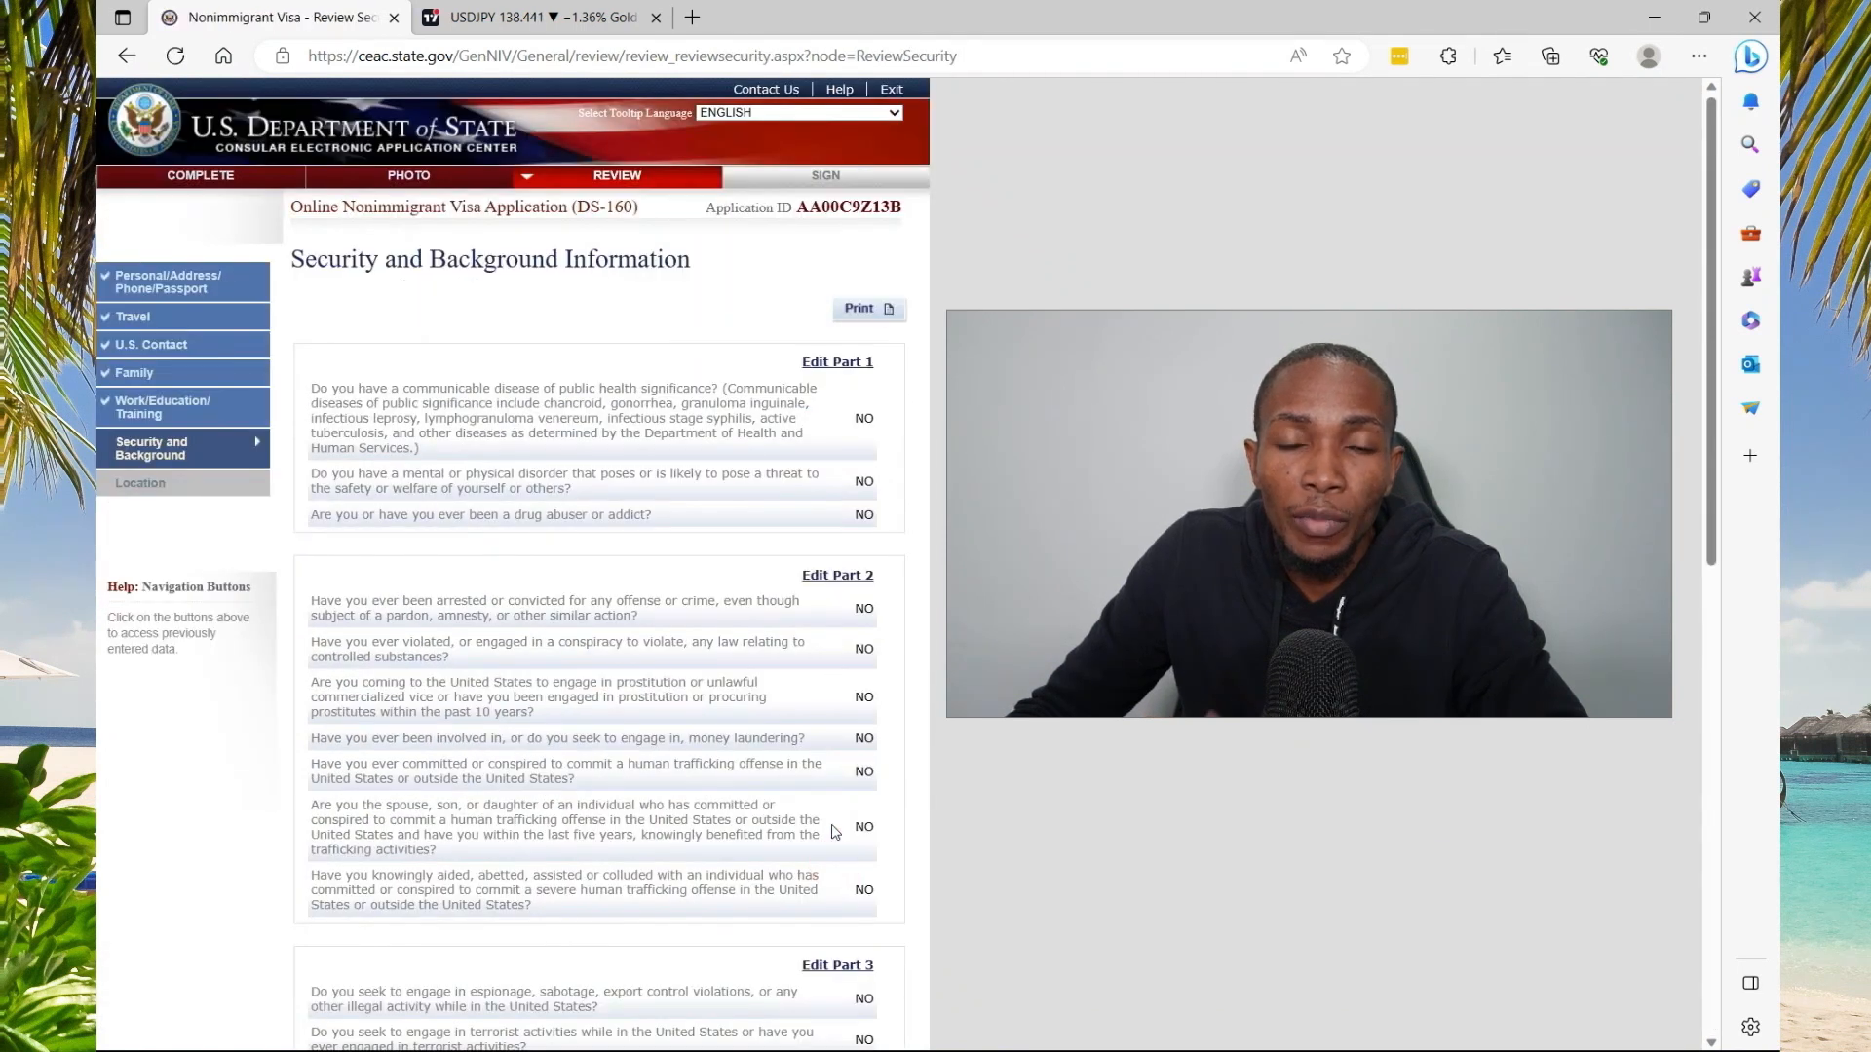
scroll(835, 832, "down", 3)
scroll(835, 831, "down", 7)
left_click(838, 871)
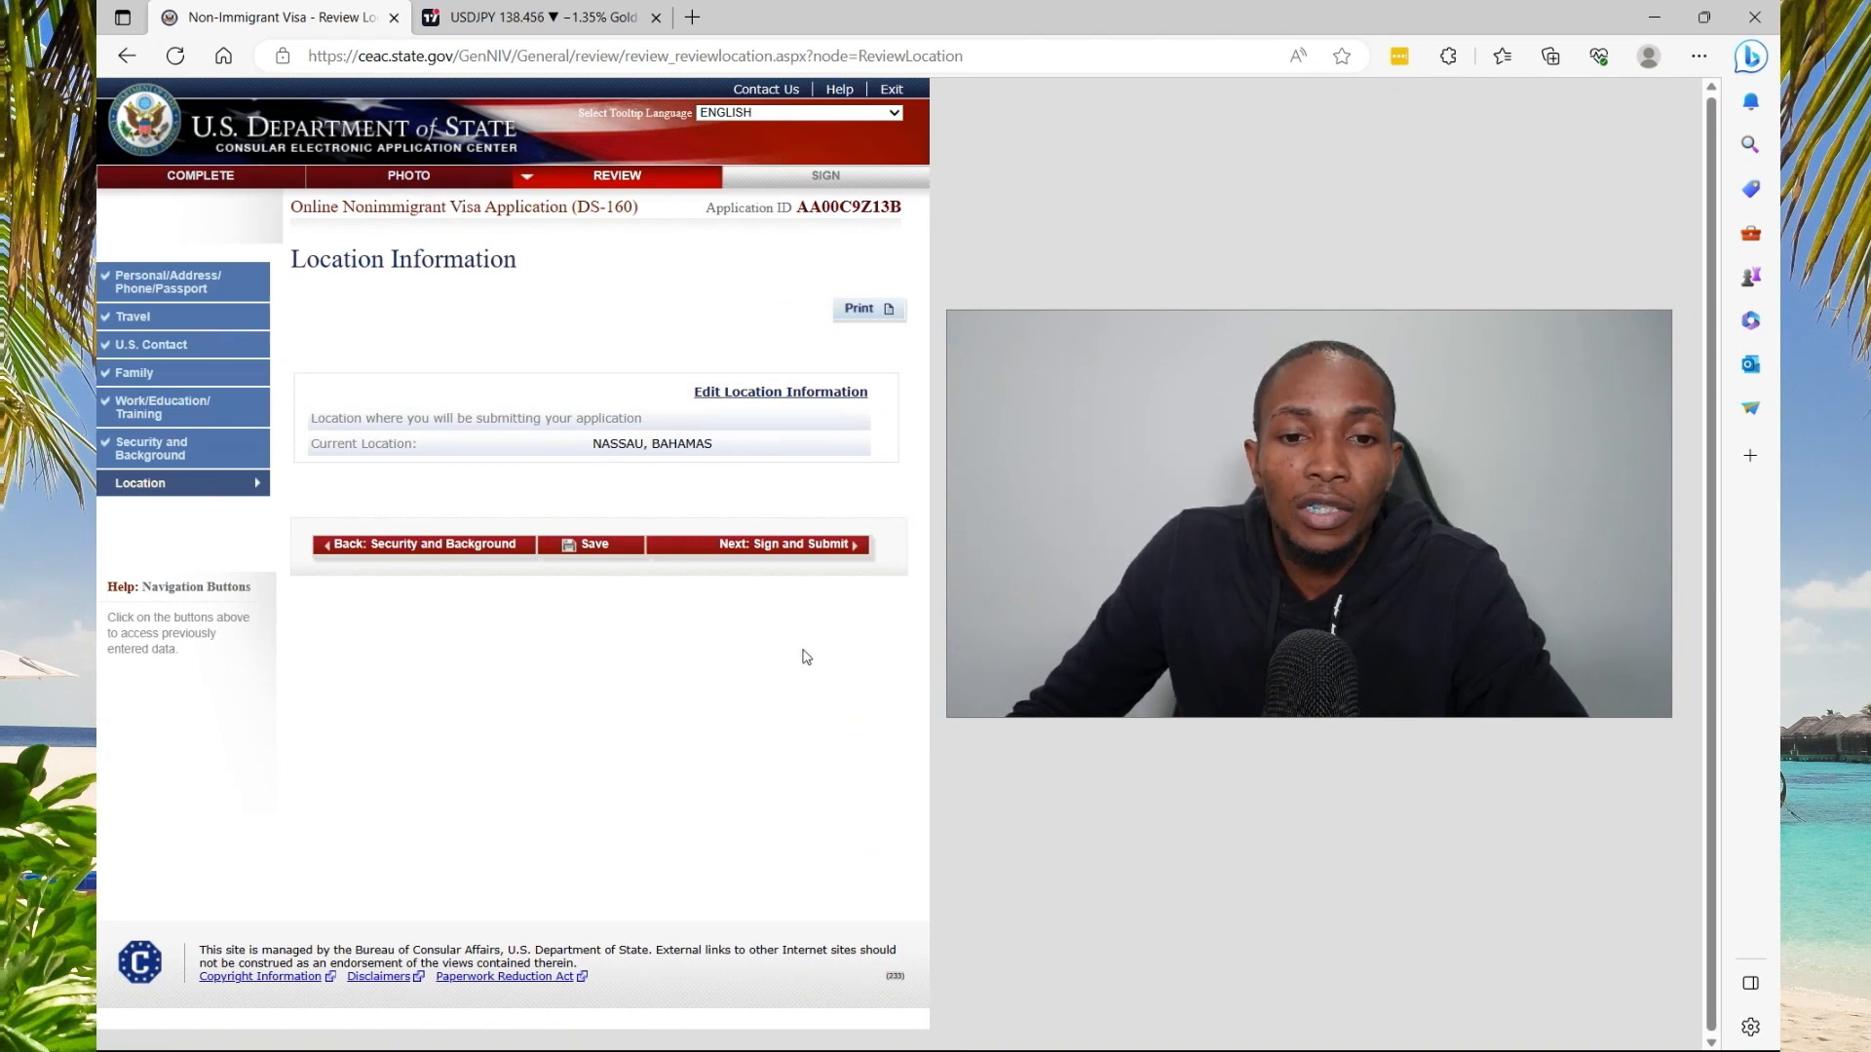
left_click(789, 546)
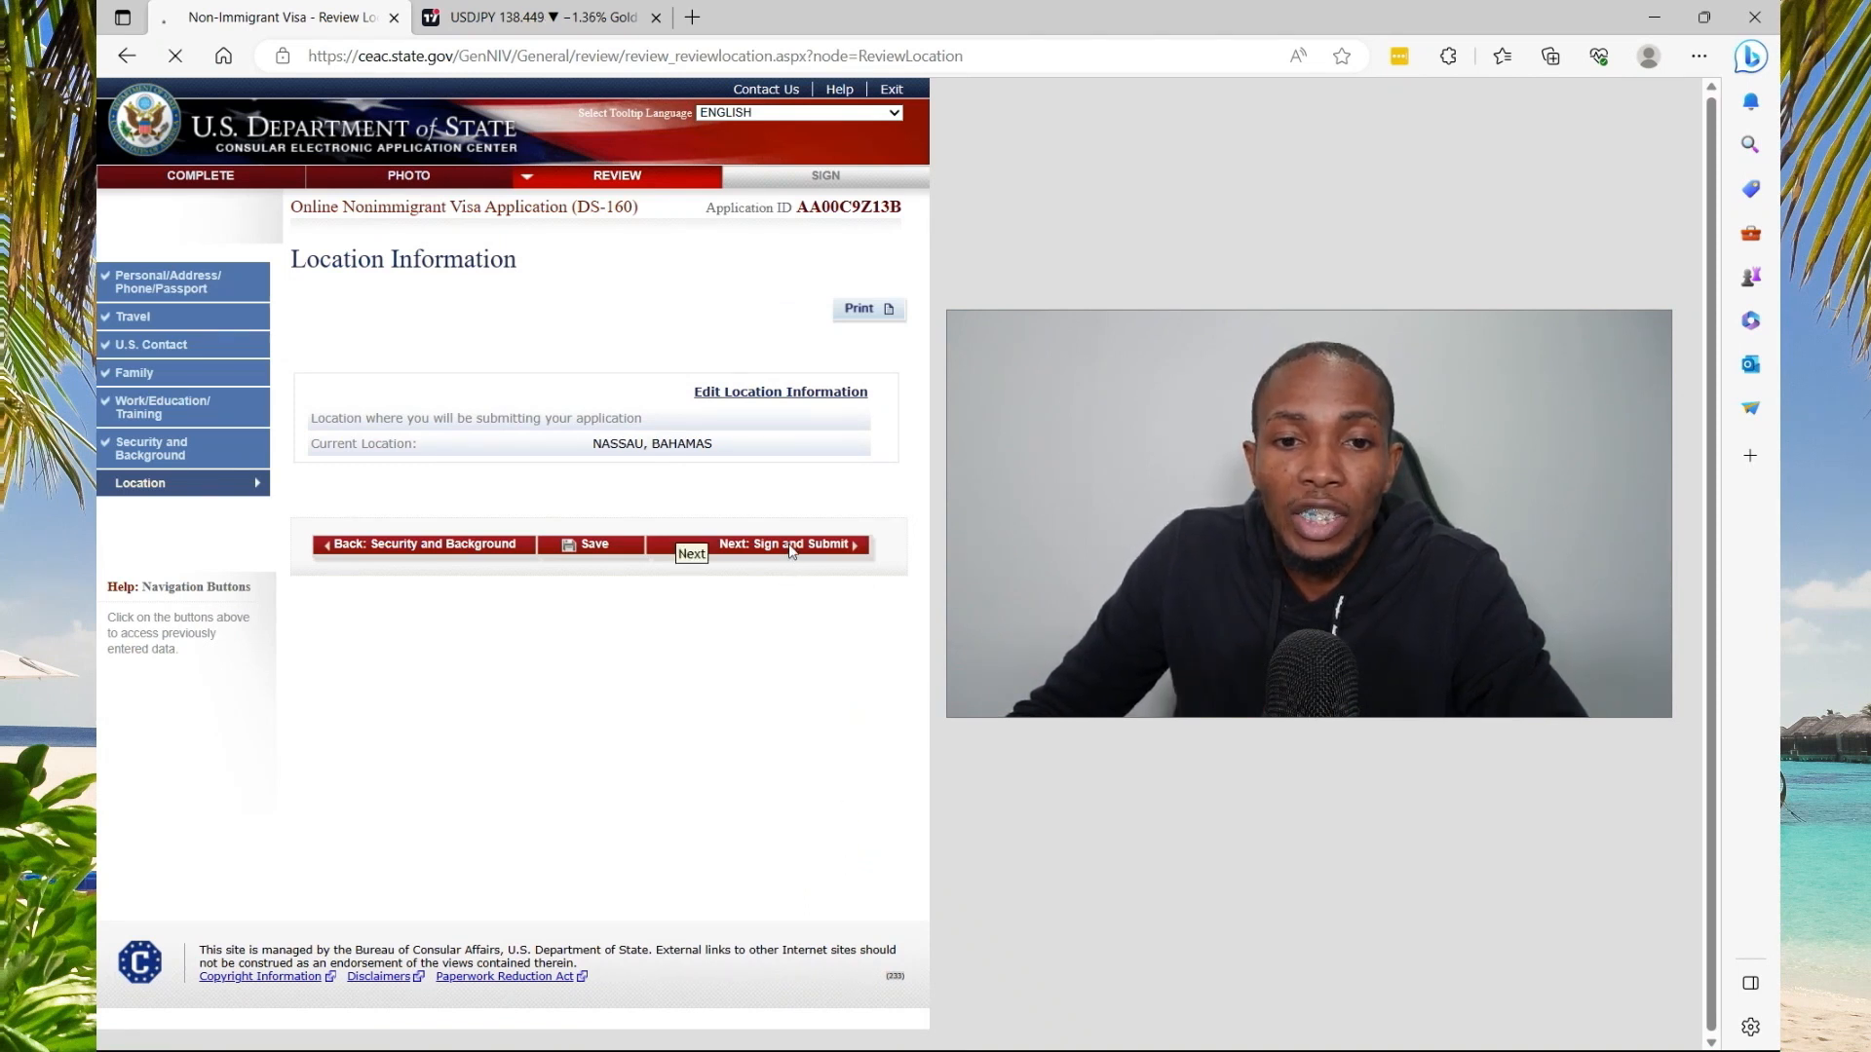
Fill in the passport number from a saved entry and the captcha code, then attempt to submit
scroll(713, 570, "down", 4)
scroll(712, 570, "down", 8)
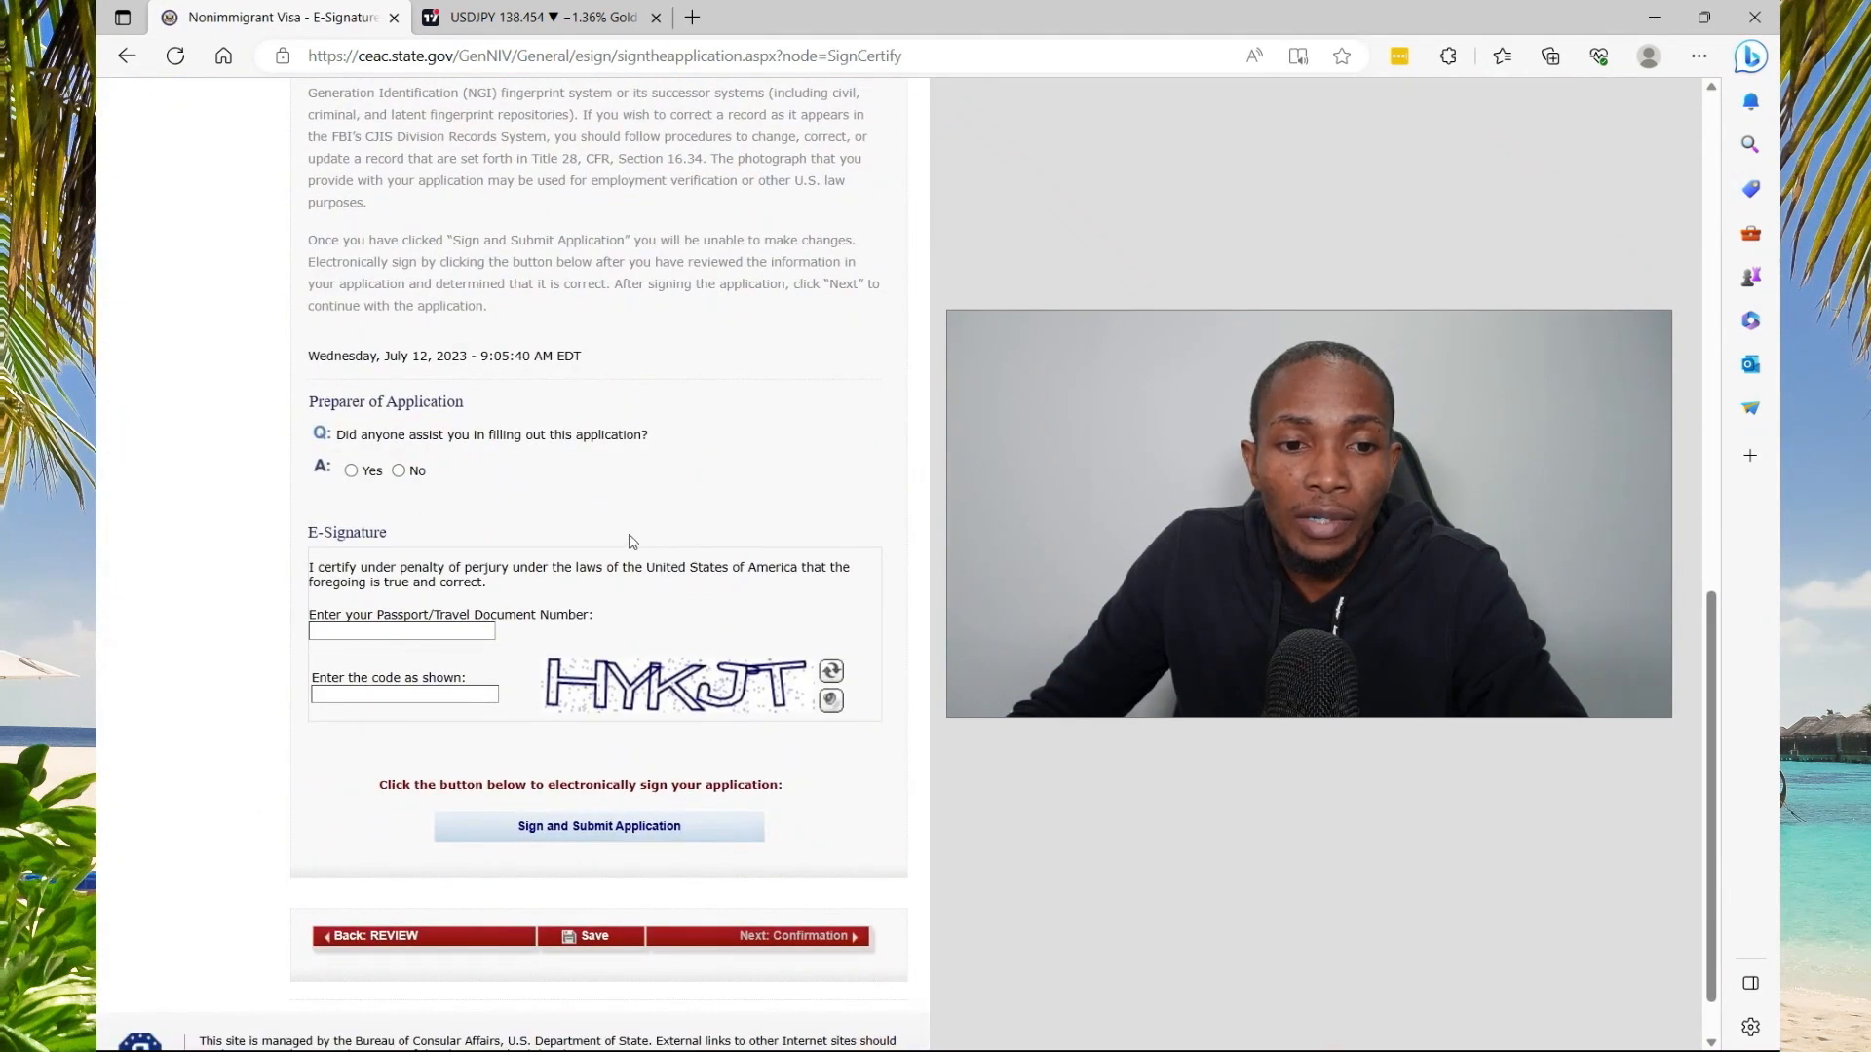
left_click(453, 628)
left_click(405, 691)
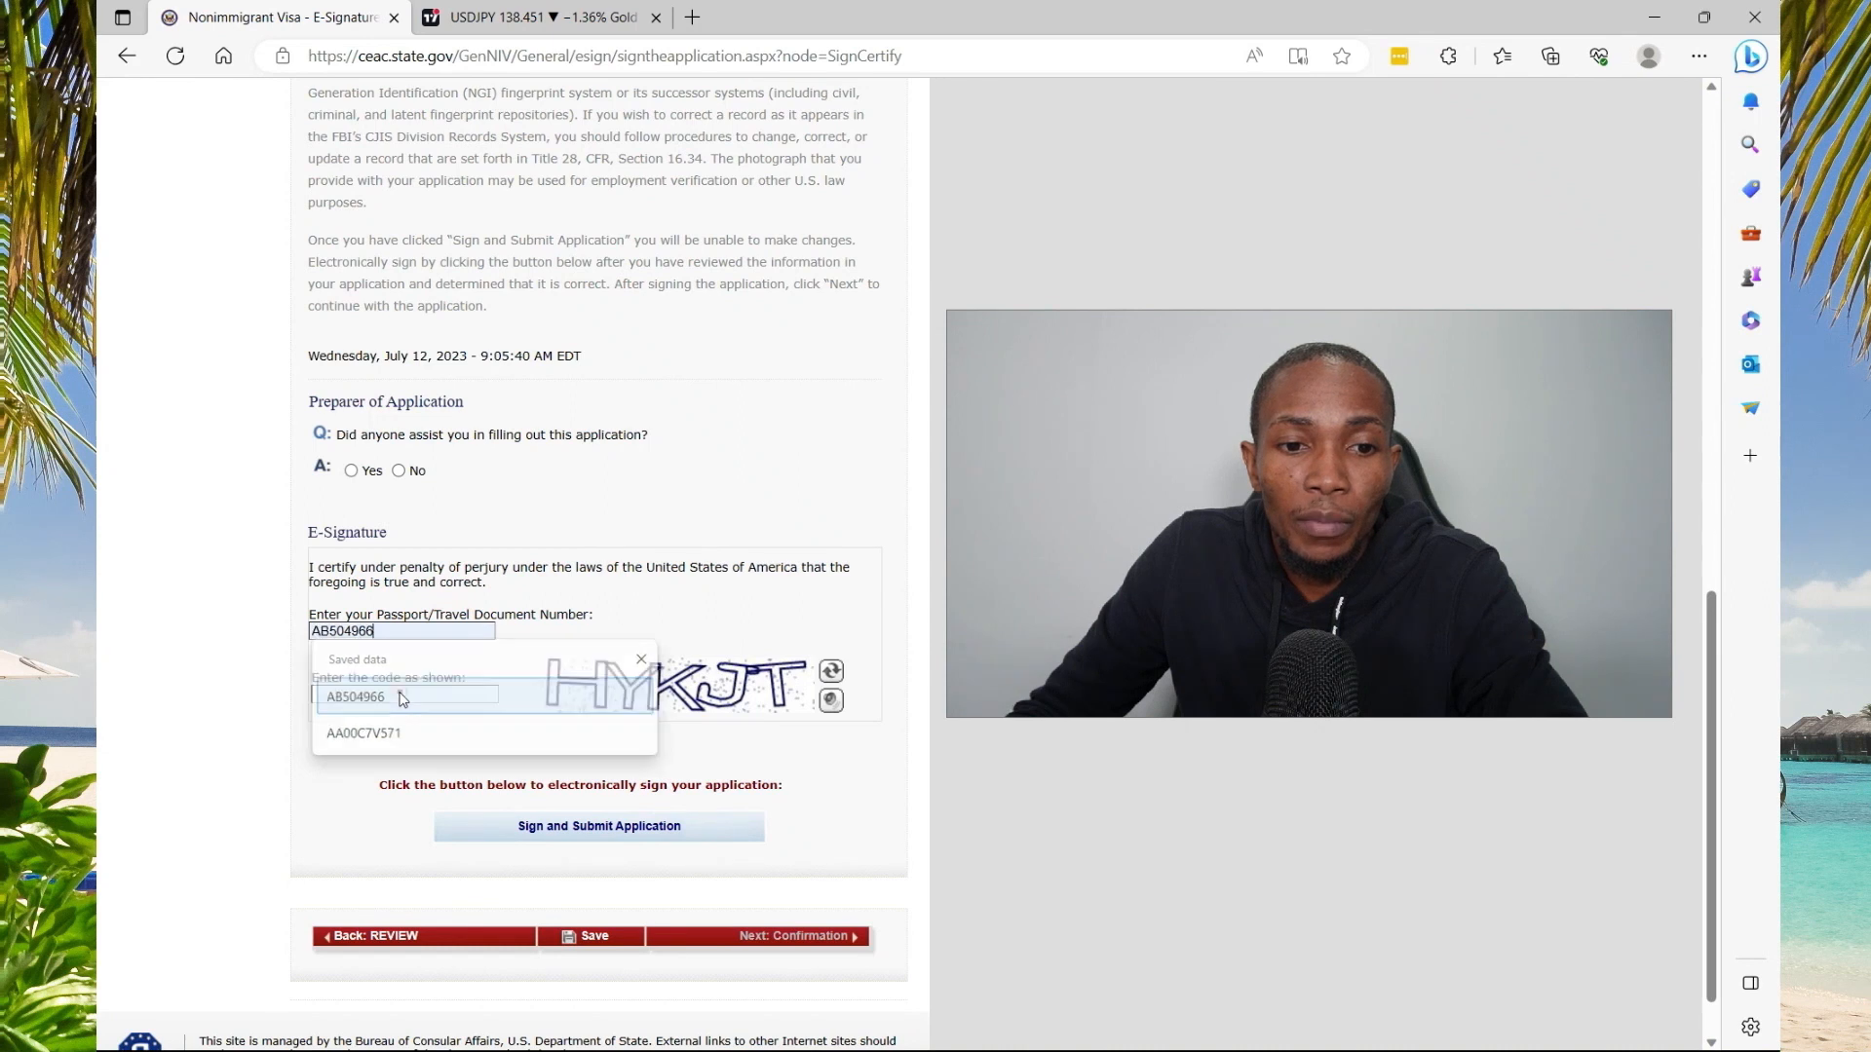
left_click(455, 693)
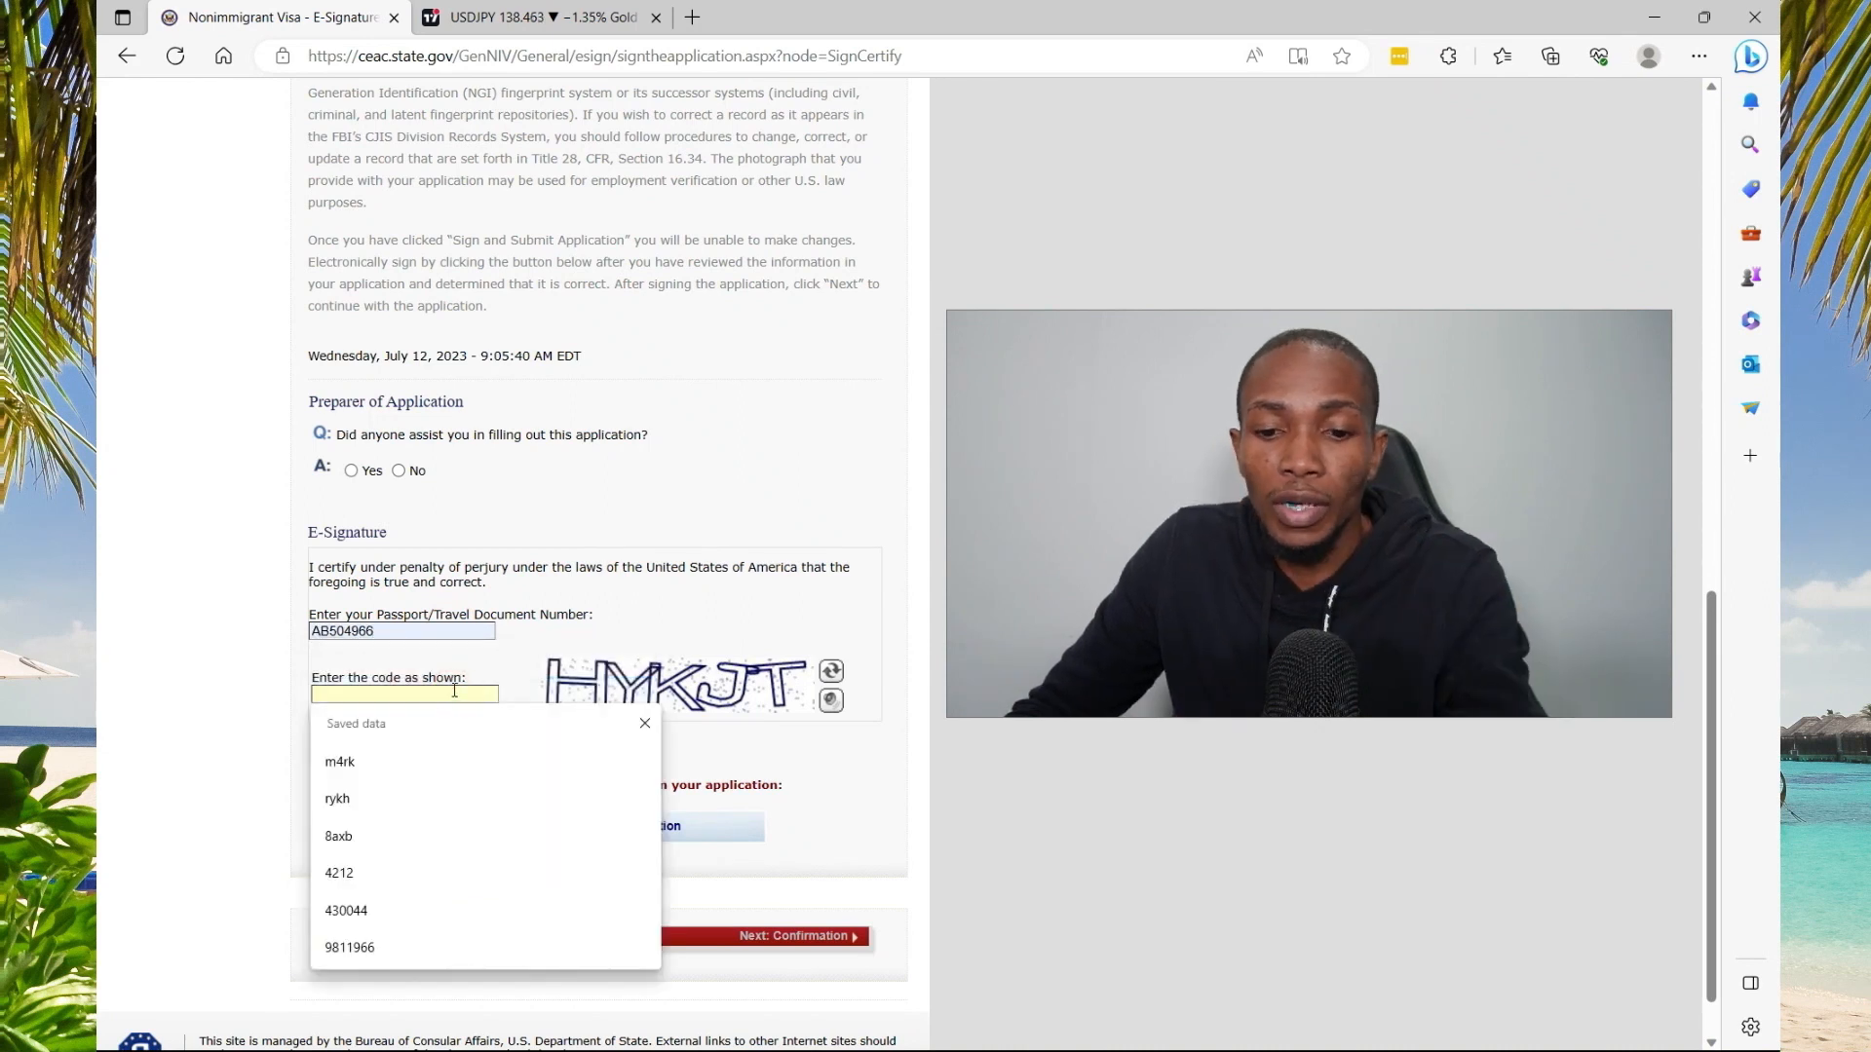
type("HYKJT")
left_click(617, 826)
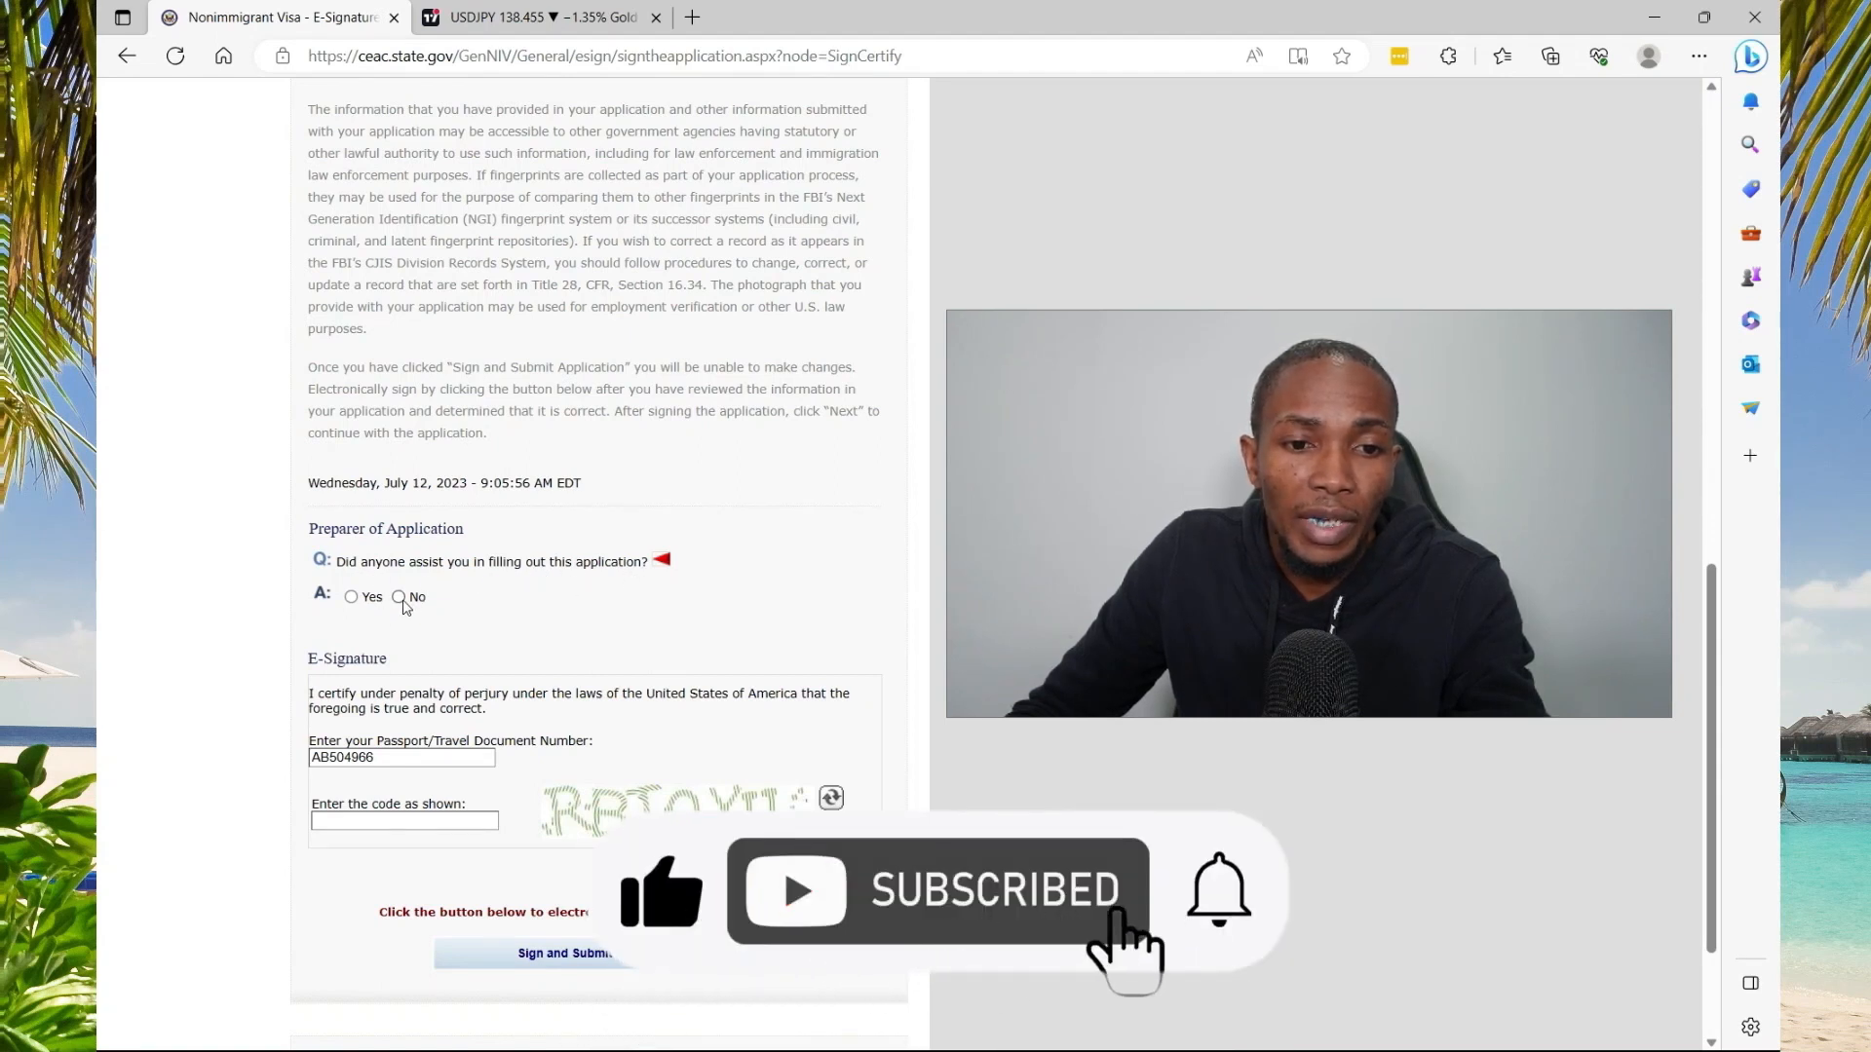
State nobody helped prepare the application, enter the new captcha, submit, and open the Confirmation page
left_click(400, 599)
left_click(434, 820)
type("RBTQXU")
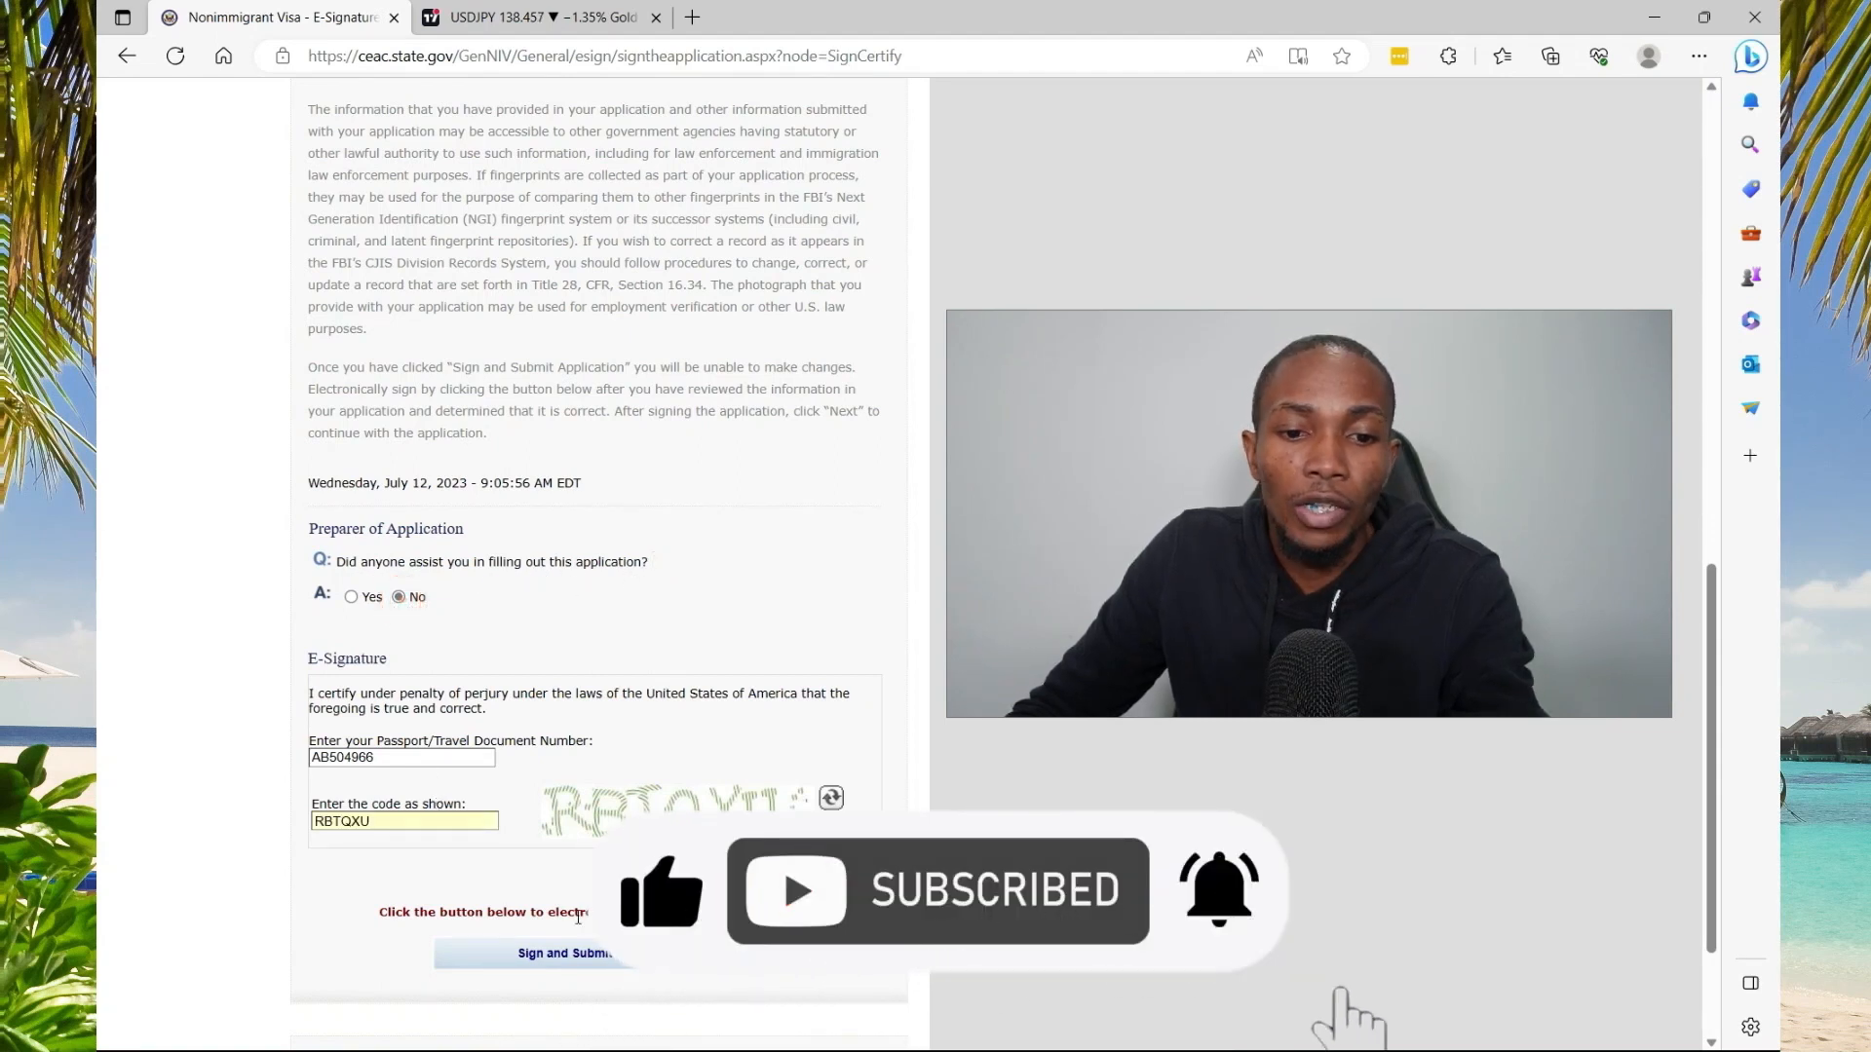
left_click(581, 952)
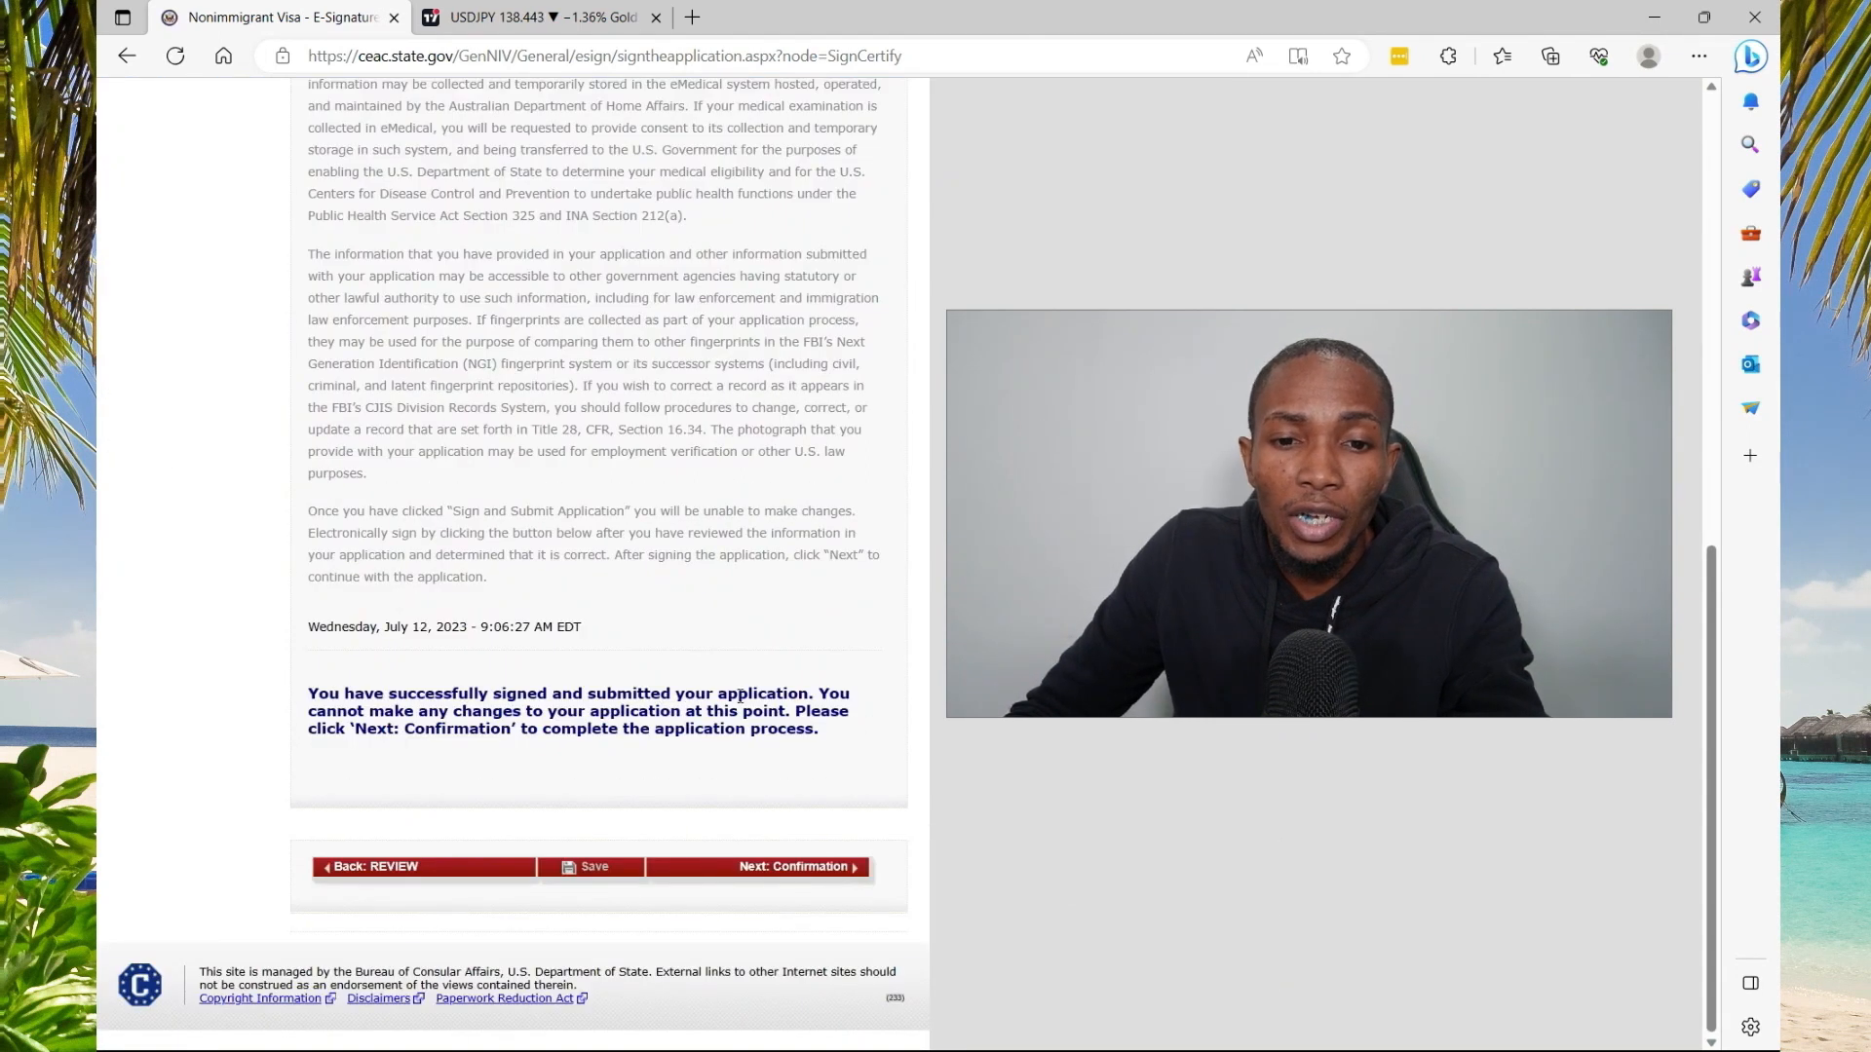
left_click(586, 954)
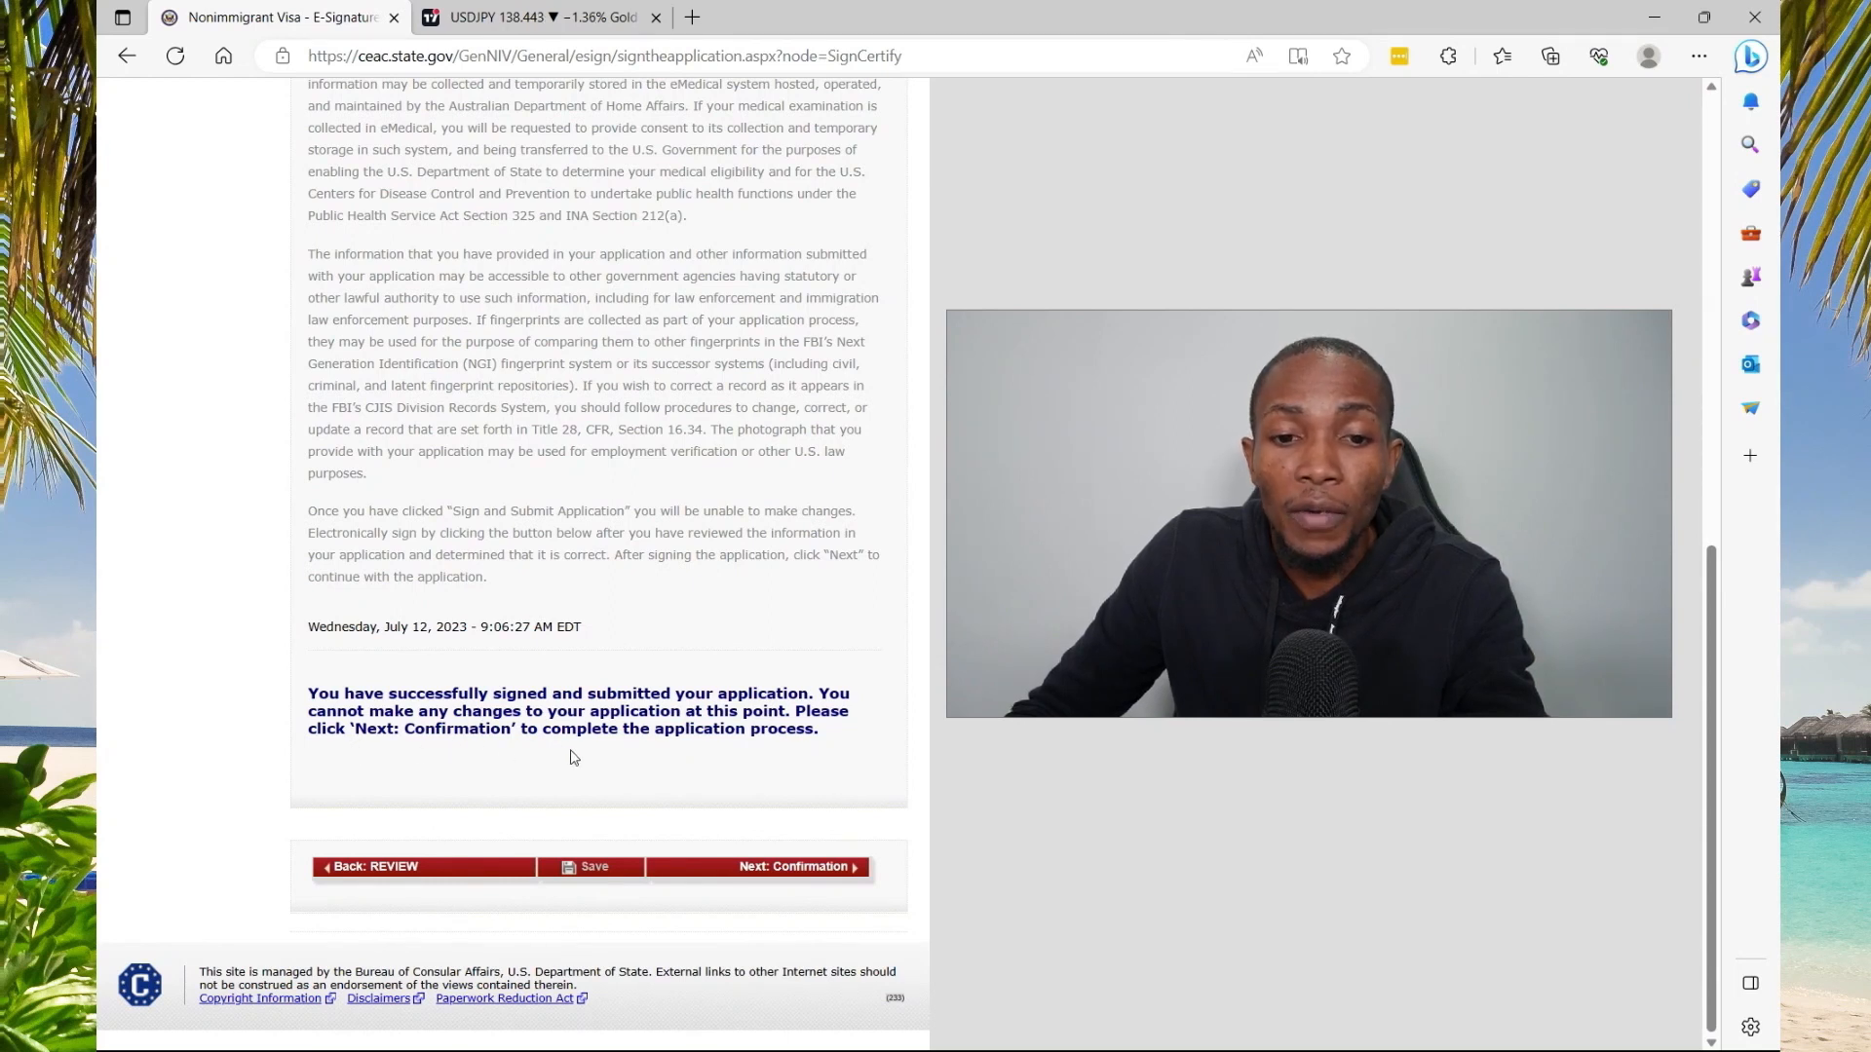
left_click(794, 867)
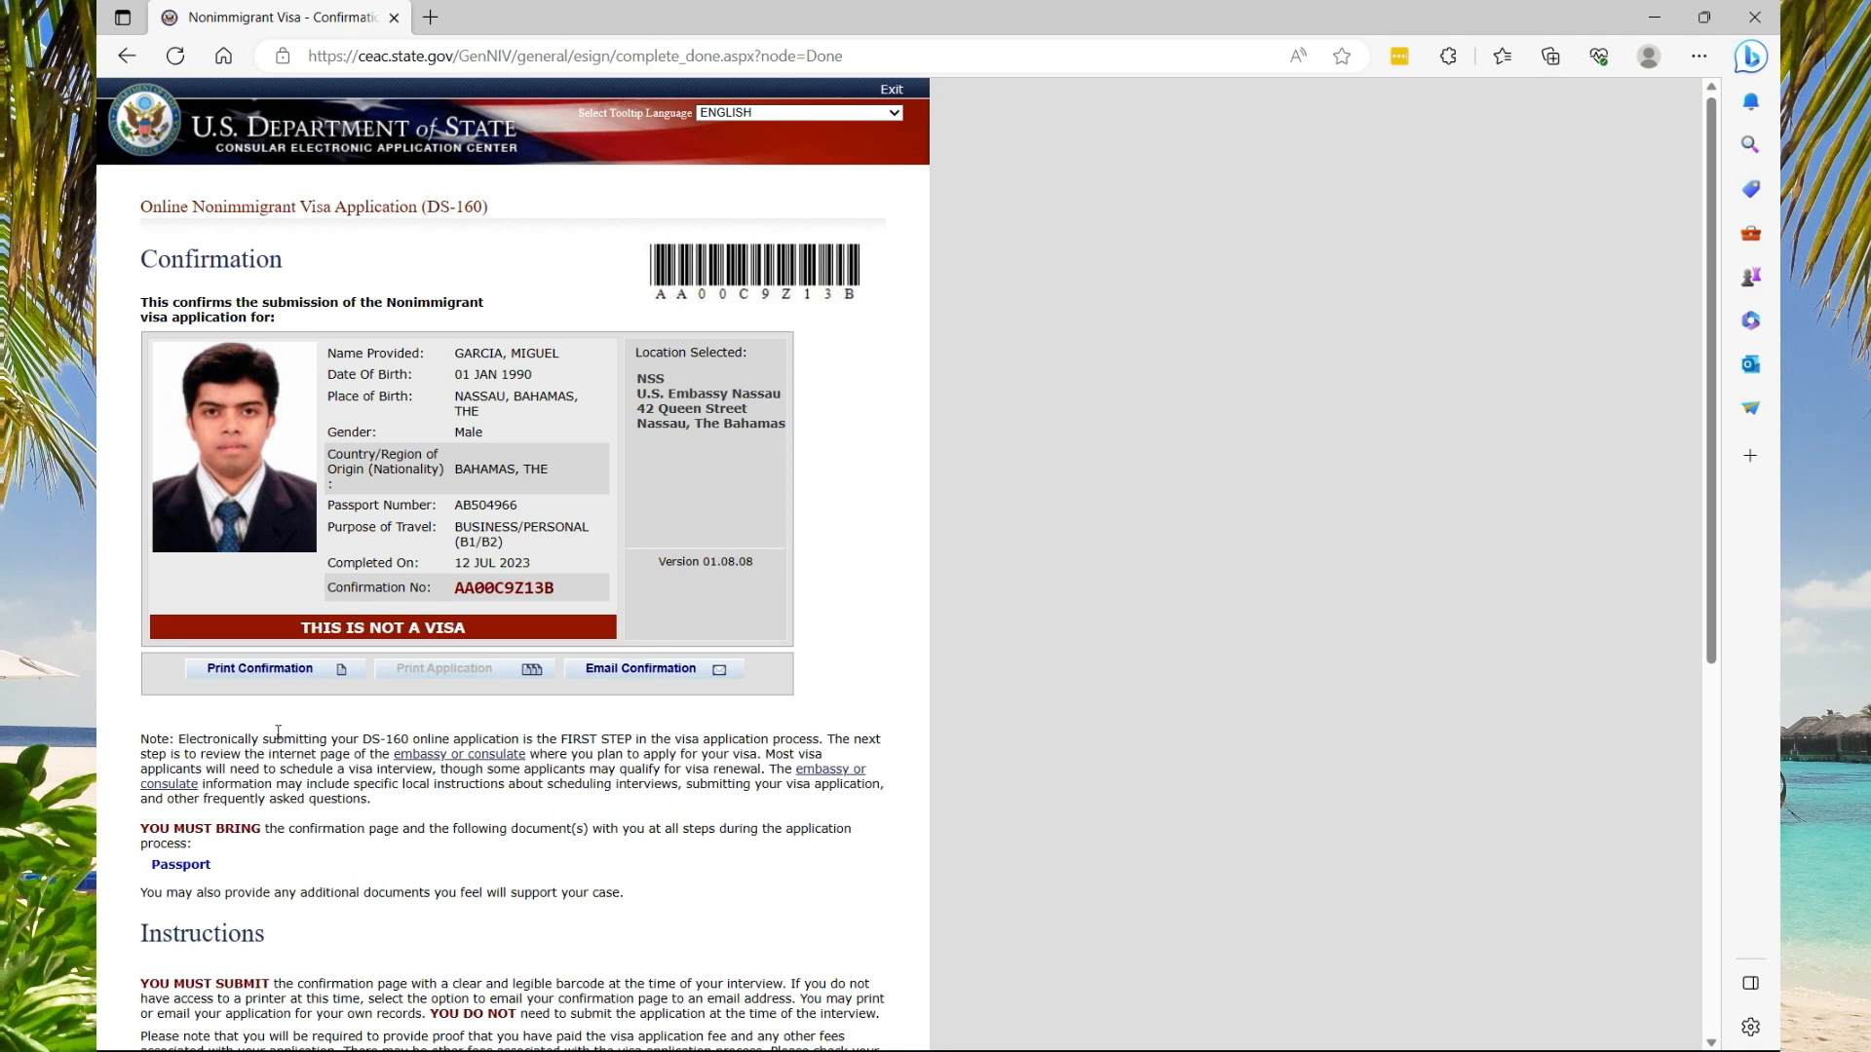
left_click(259, 669)
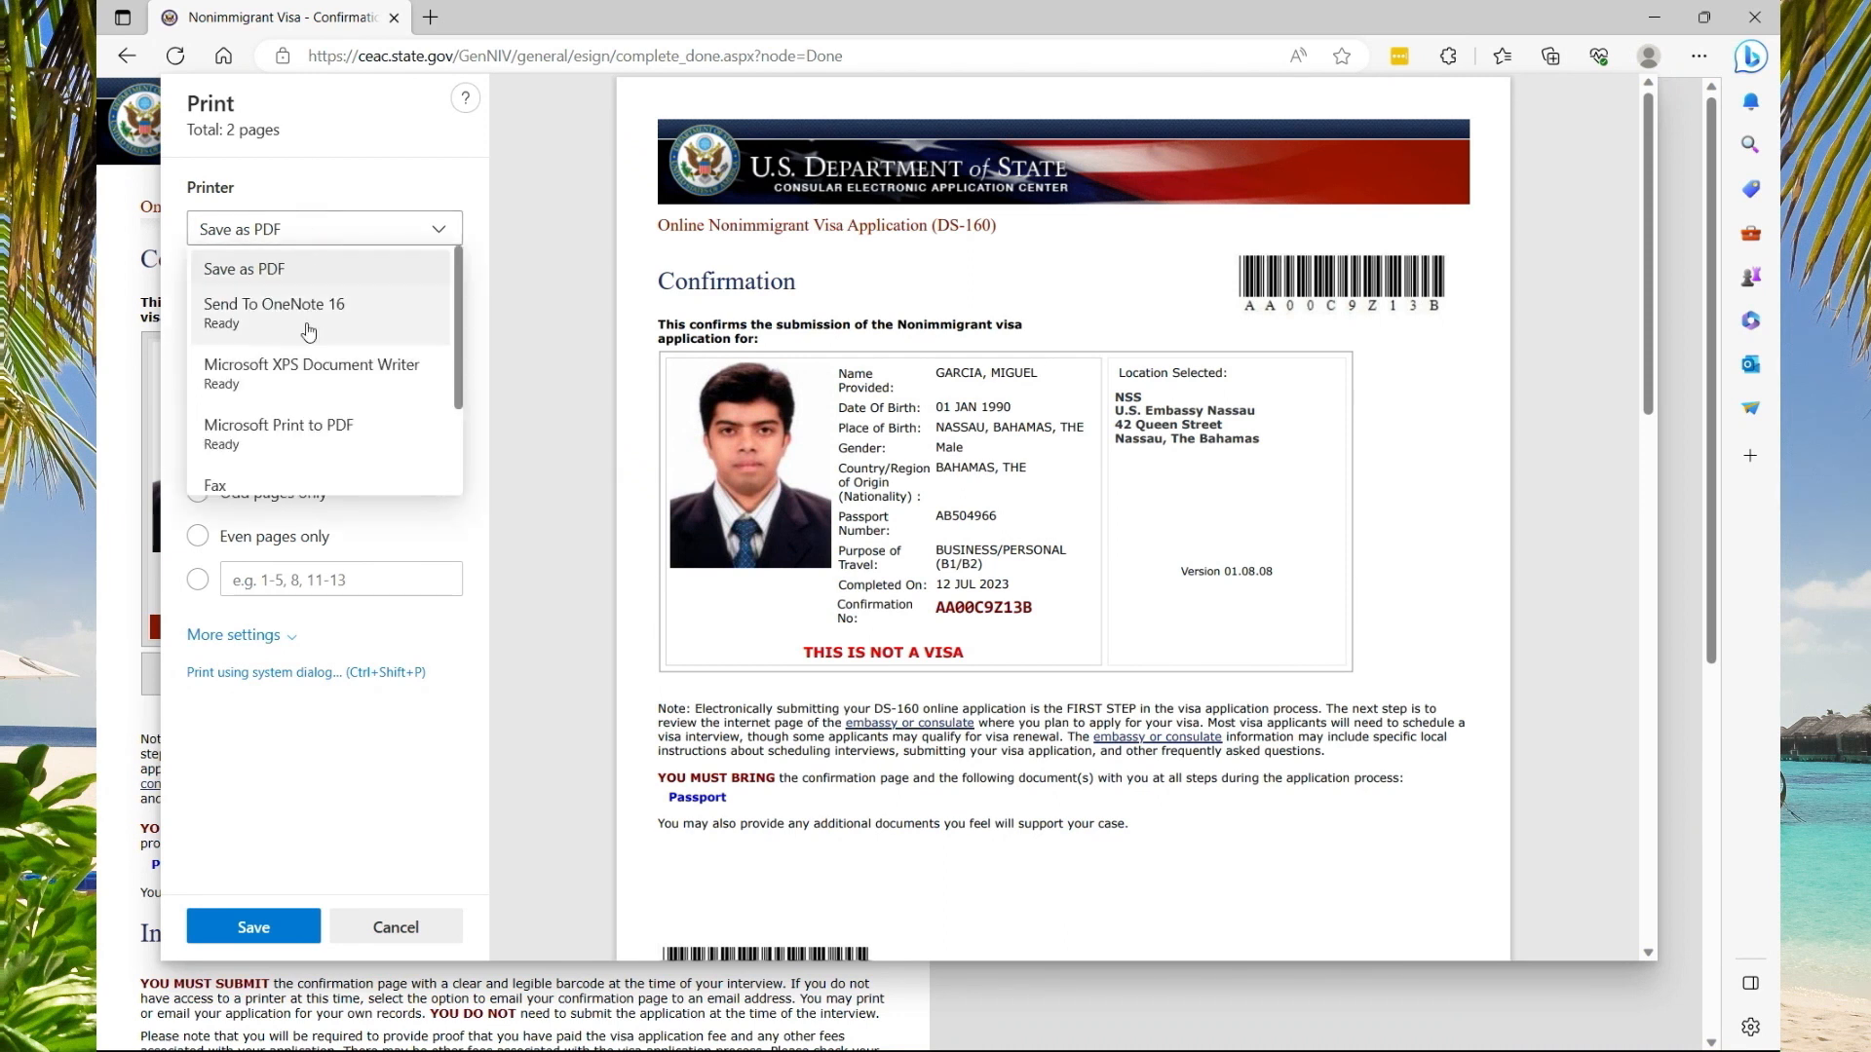
scroll(308, 309, "down", 2)
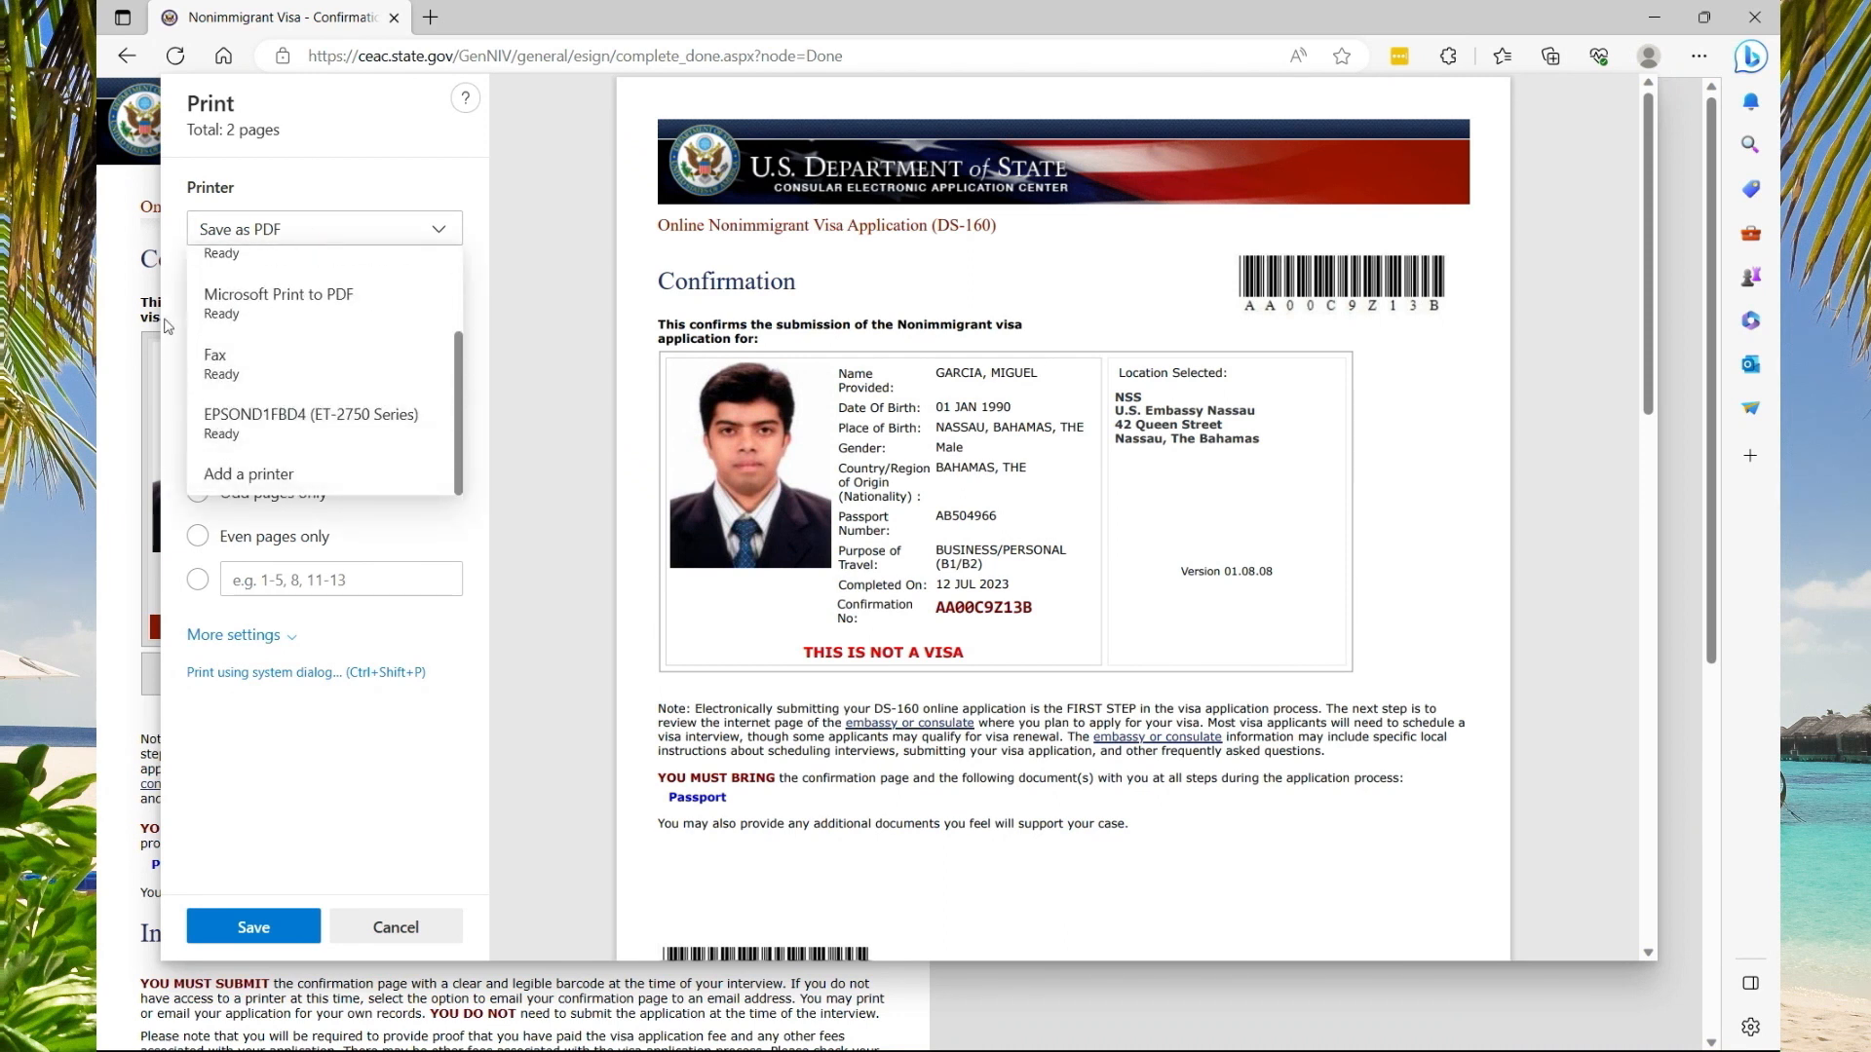
left_click(124, 284)
left_click(395, 927)
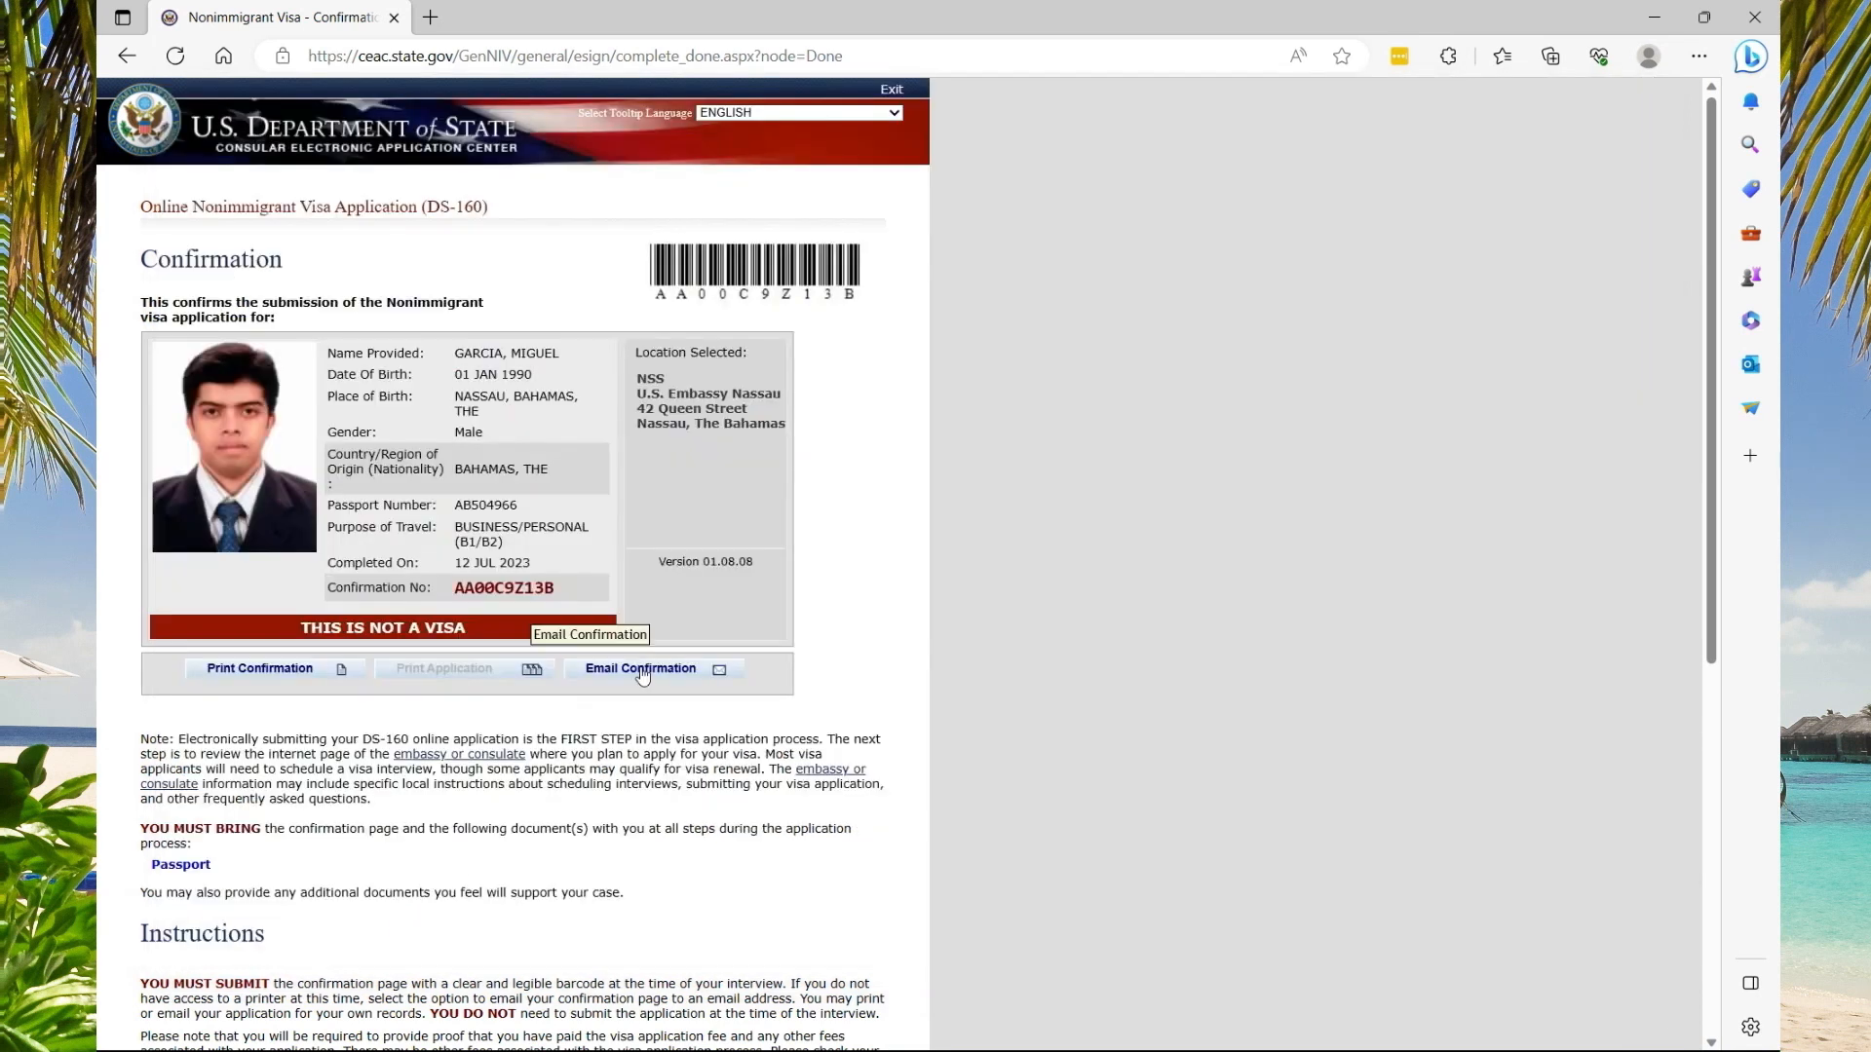
left_click(643, 670)
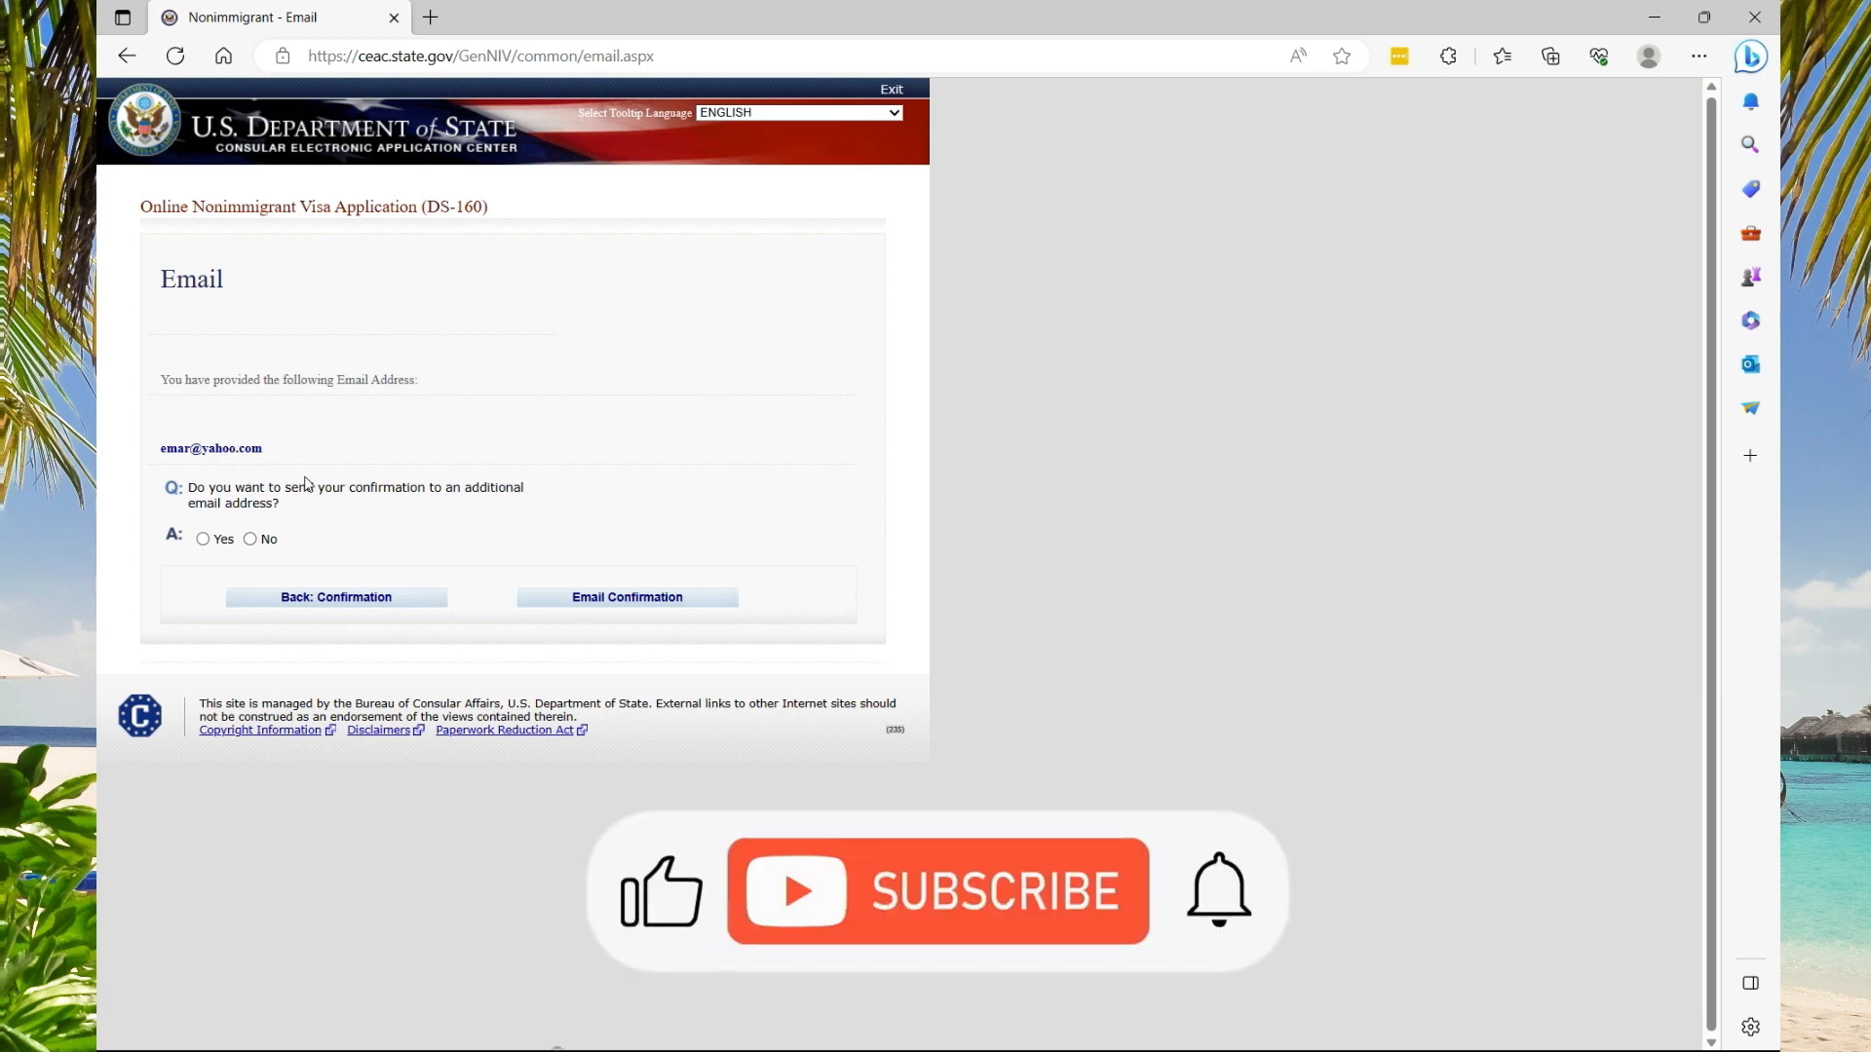
left_click(203, 539)
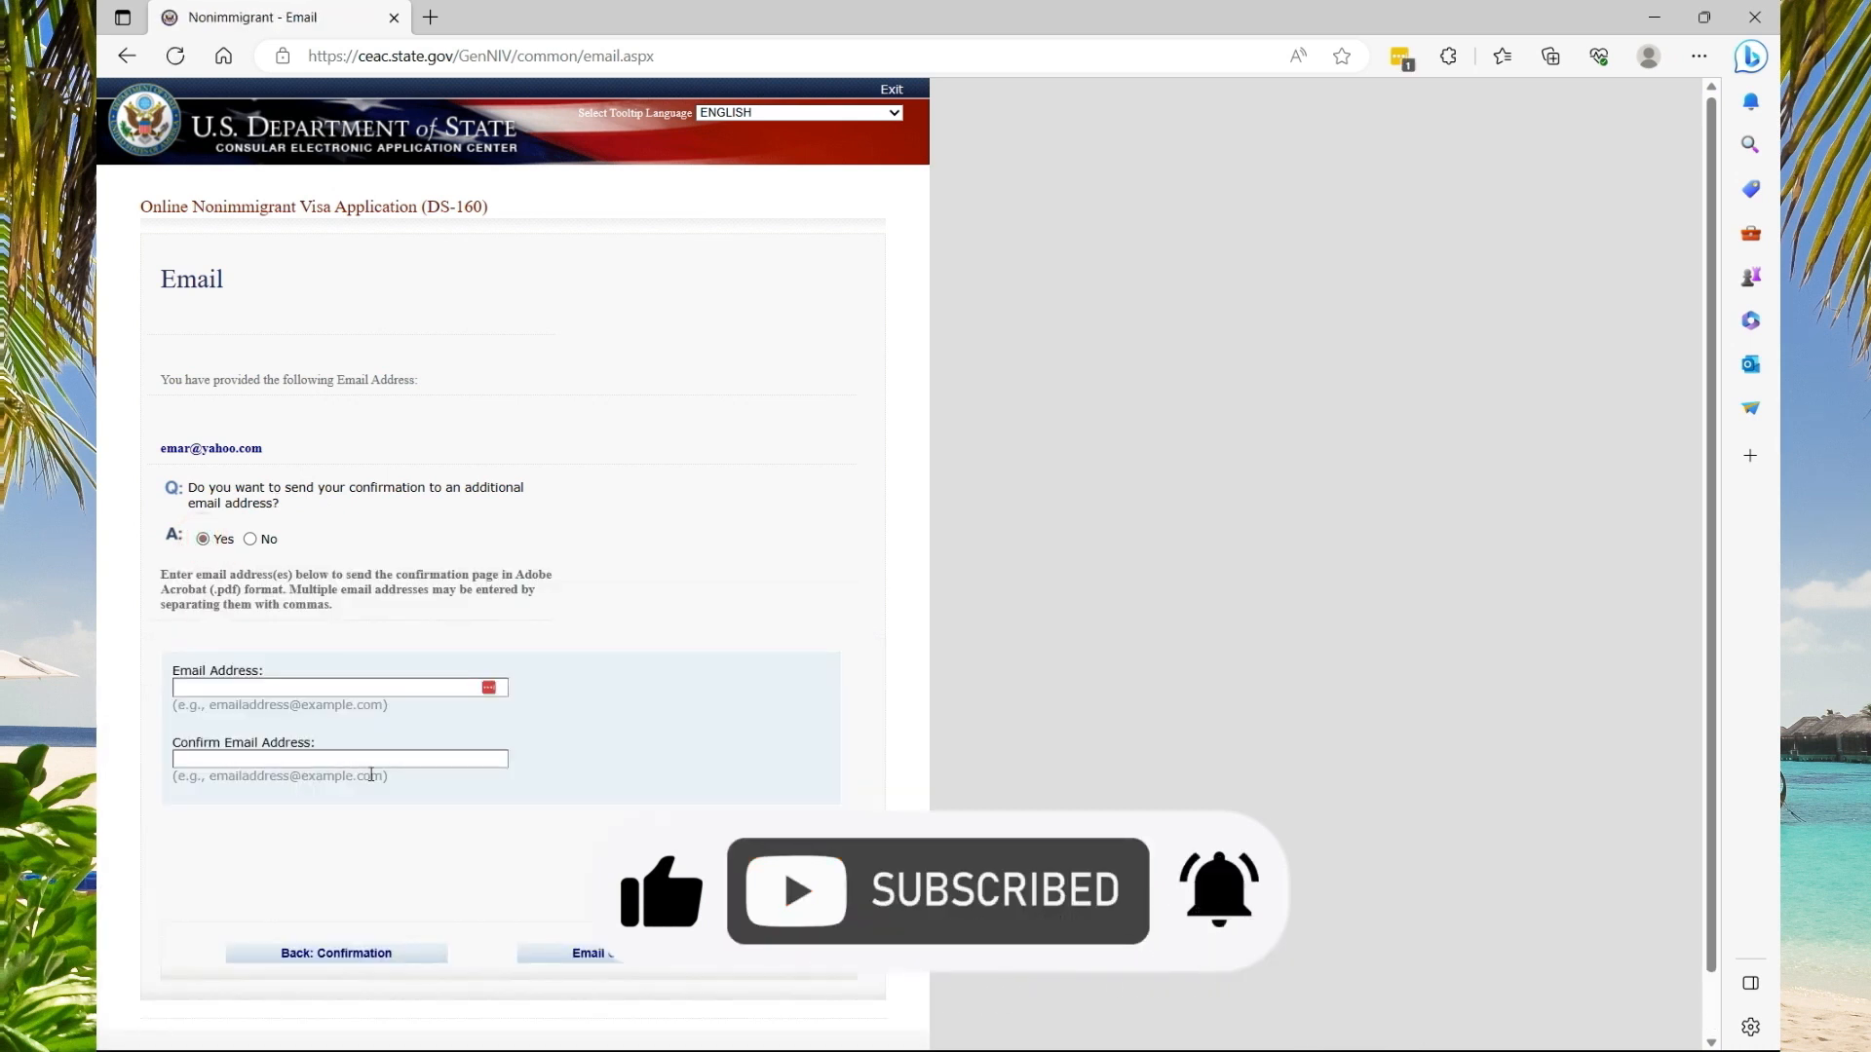
left_click(335, 954)
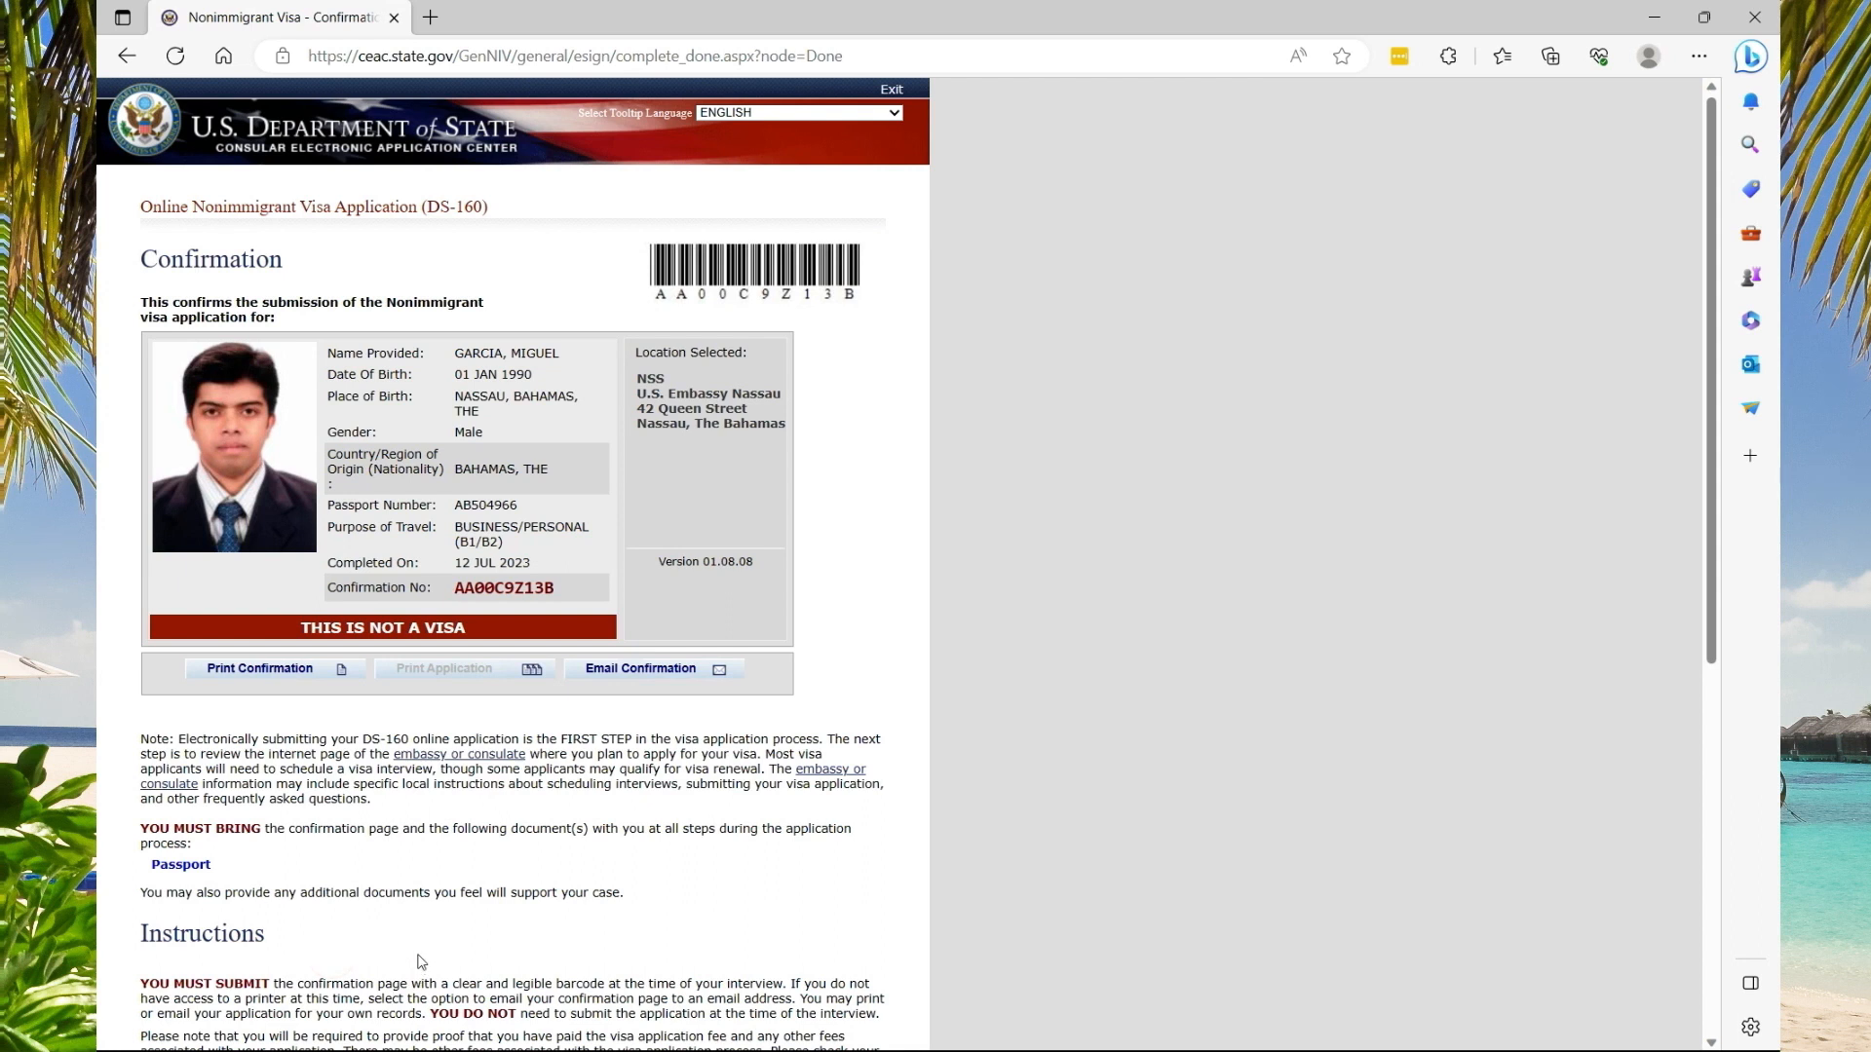